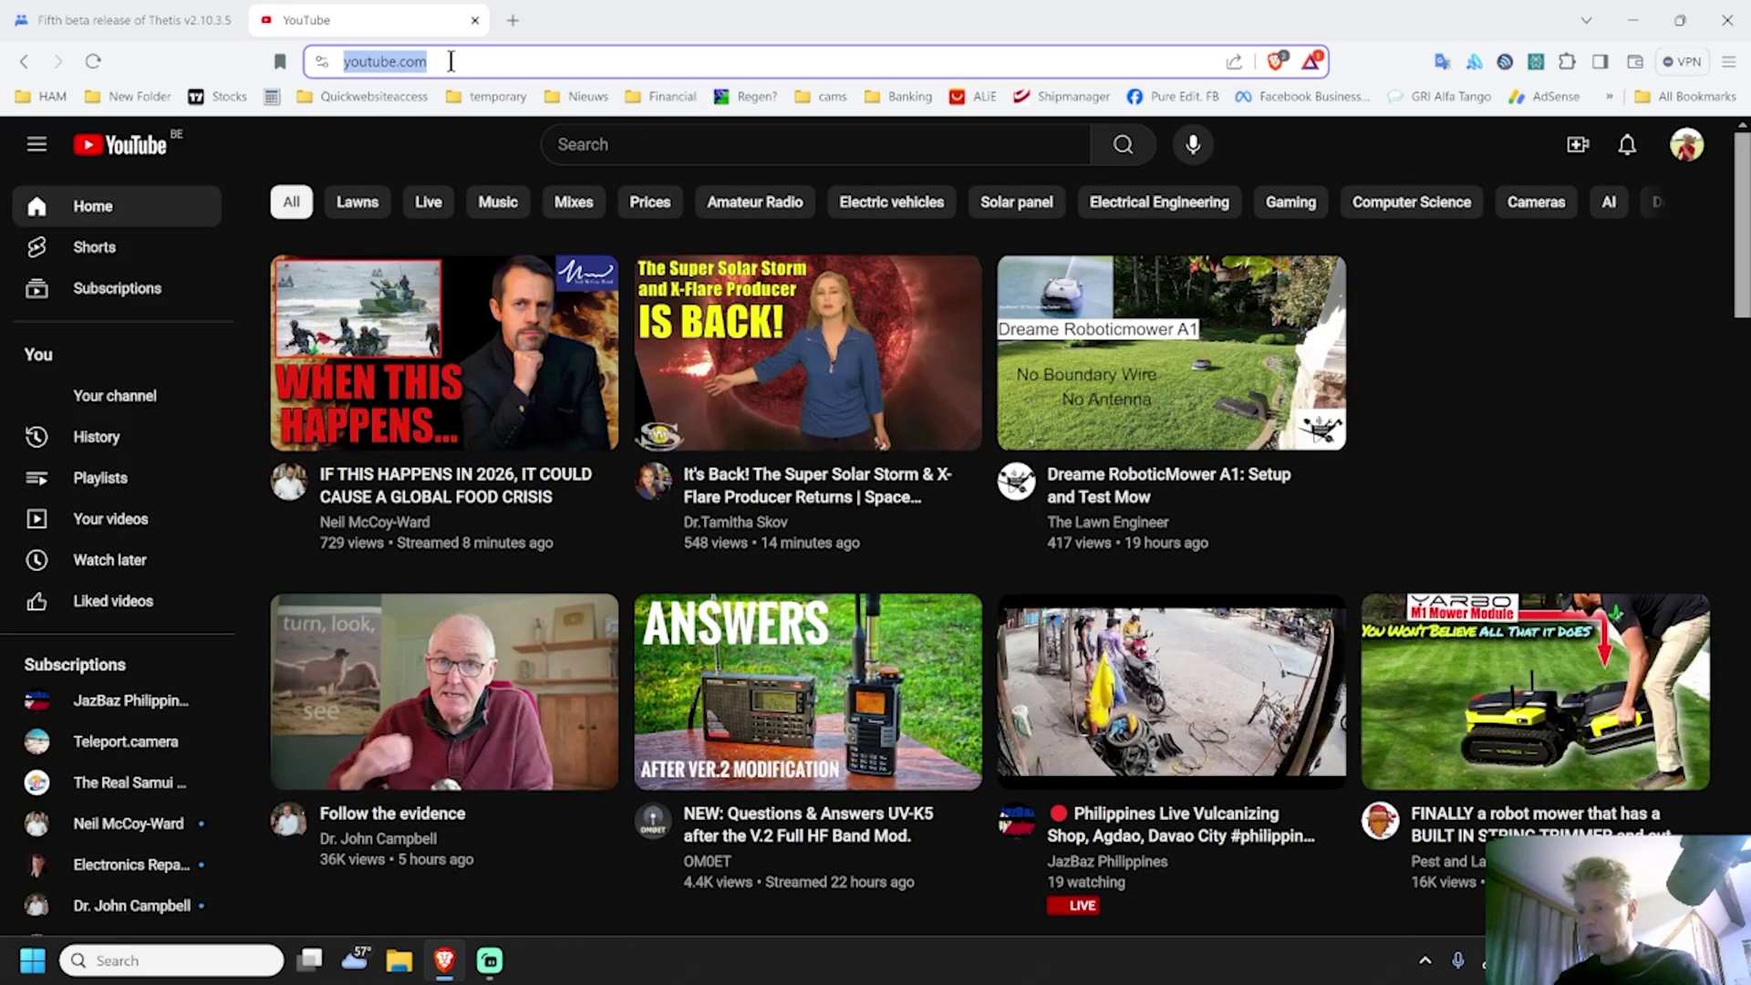
# Search 'network thottling regedit' and open the Performance Settings guide at its Interrupt Throttling section.
pyautogui.write('networ')
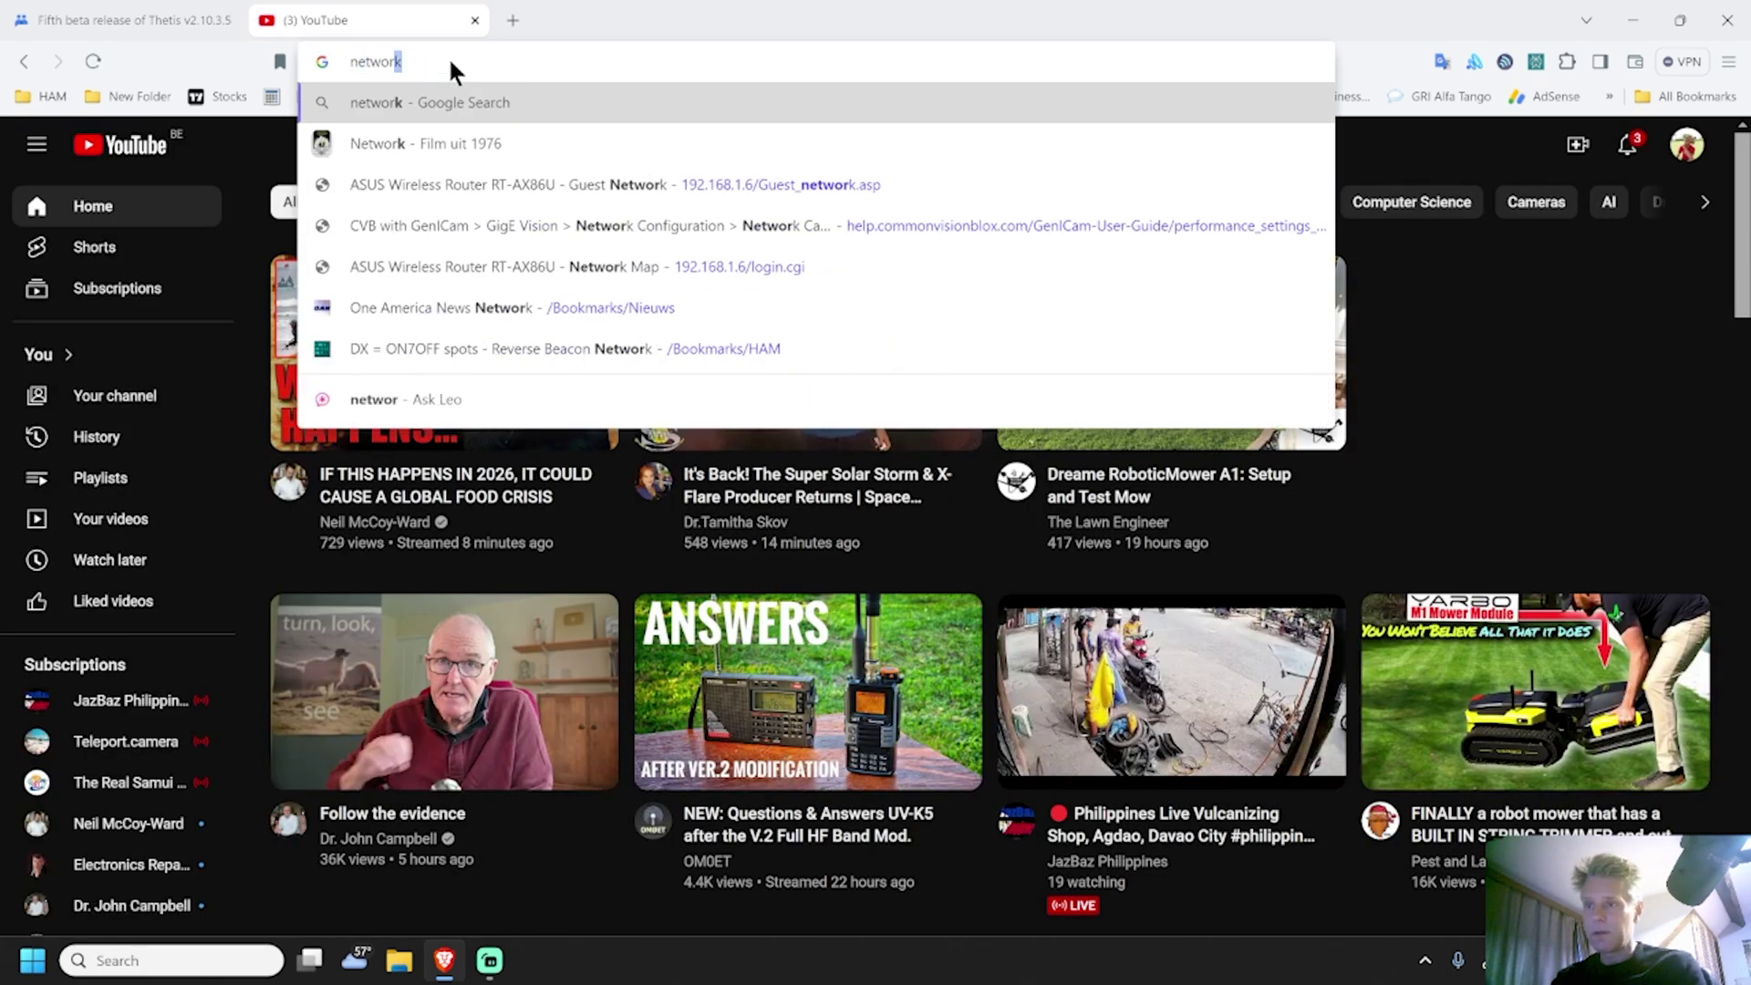
pyautogui.write('k th')
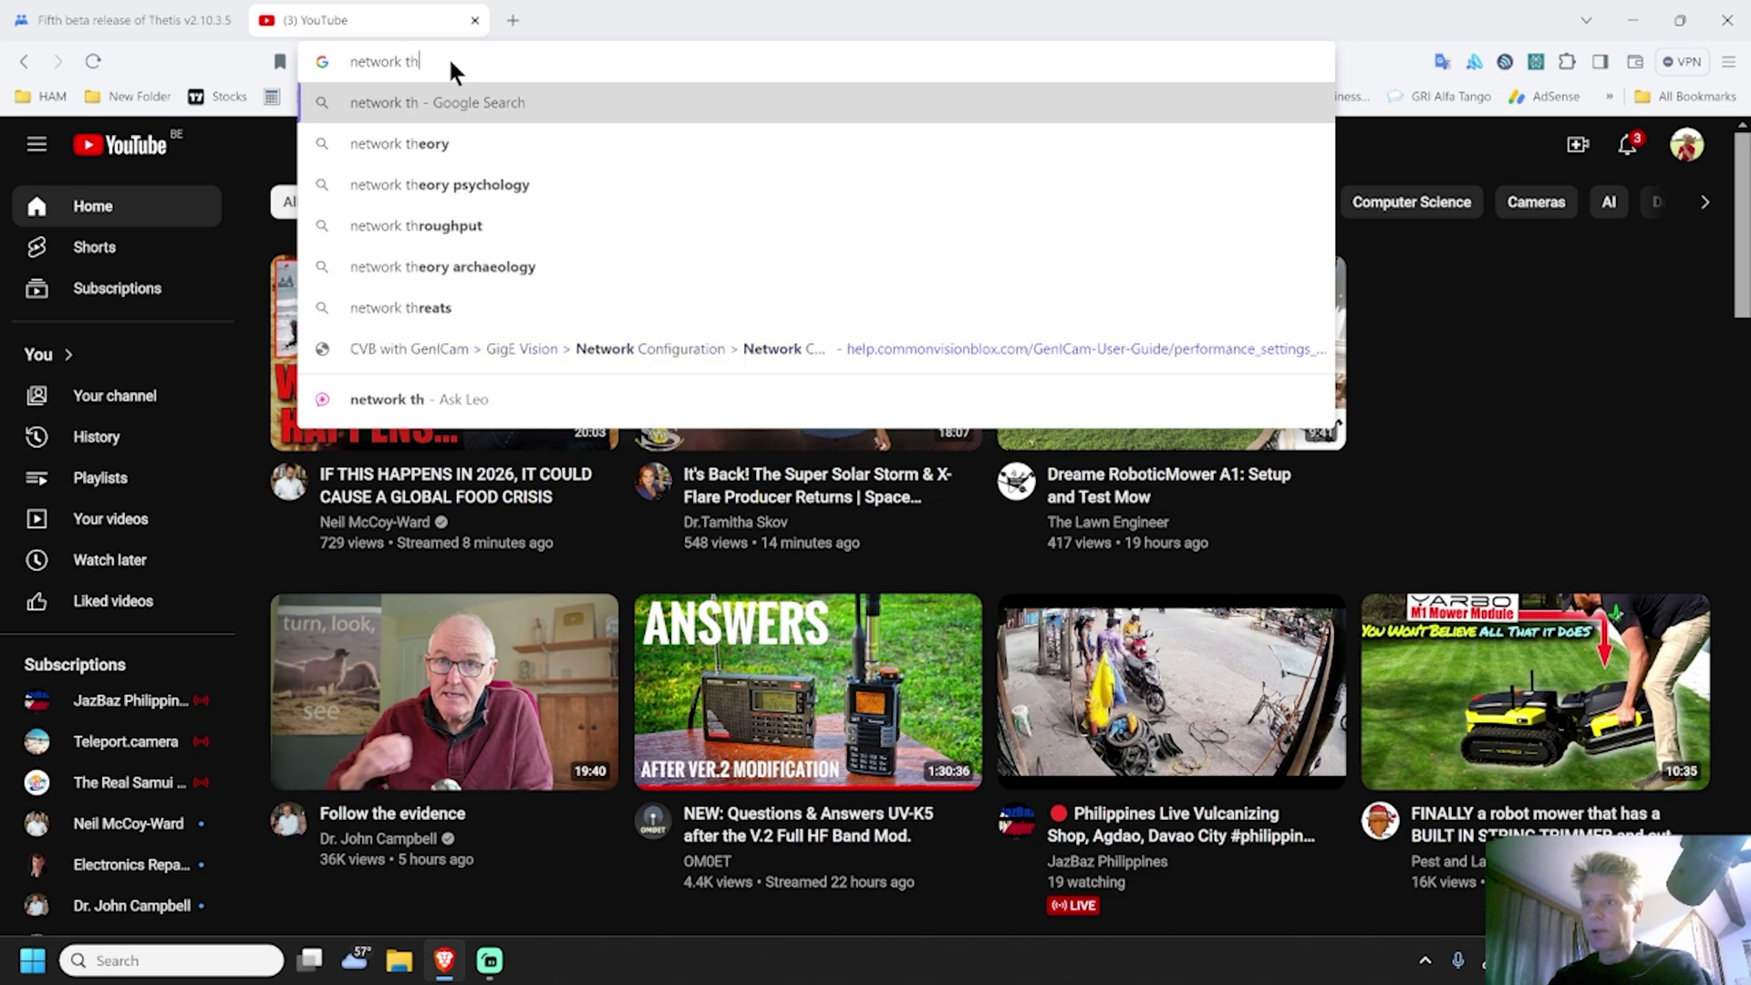
pyautogui.write('ottling ')
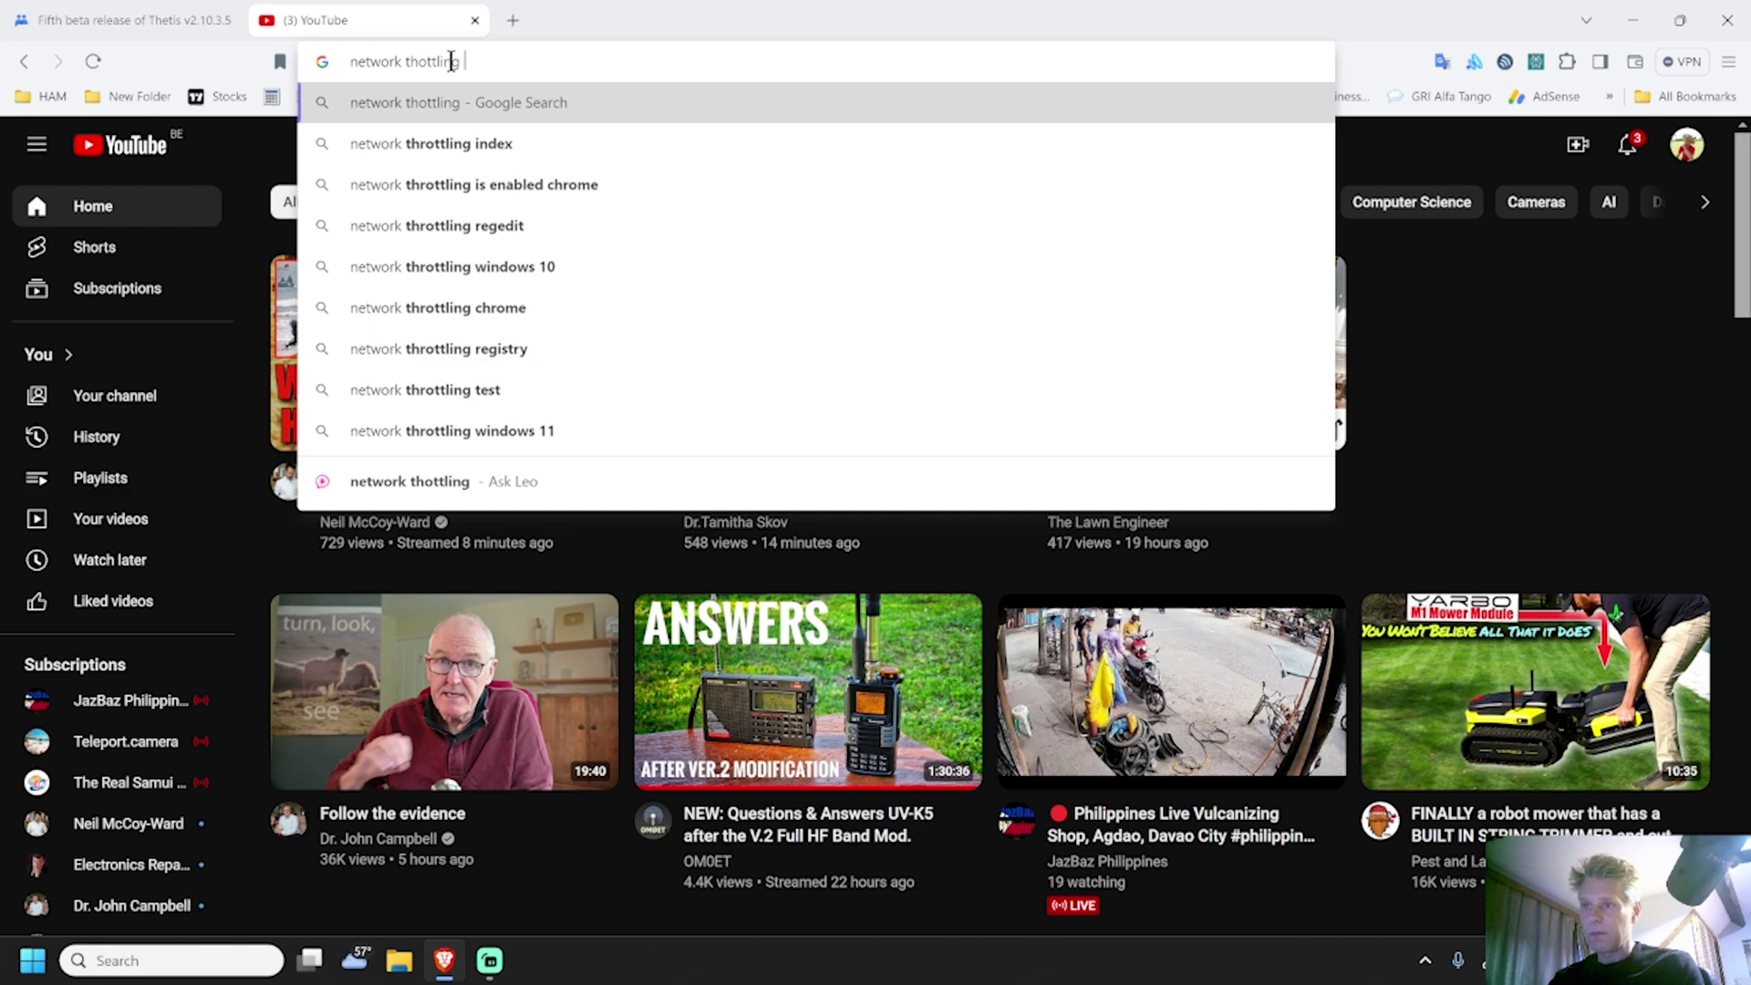
pyautogui.write('regedit')
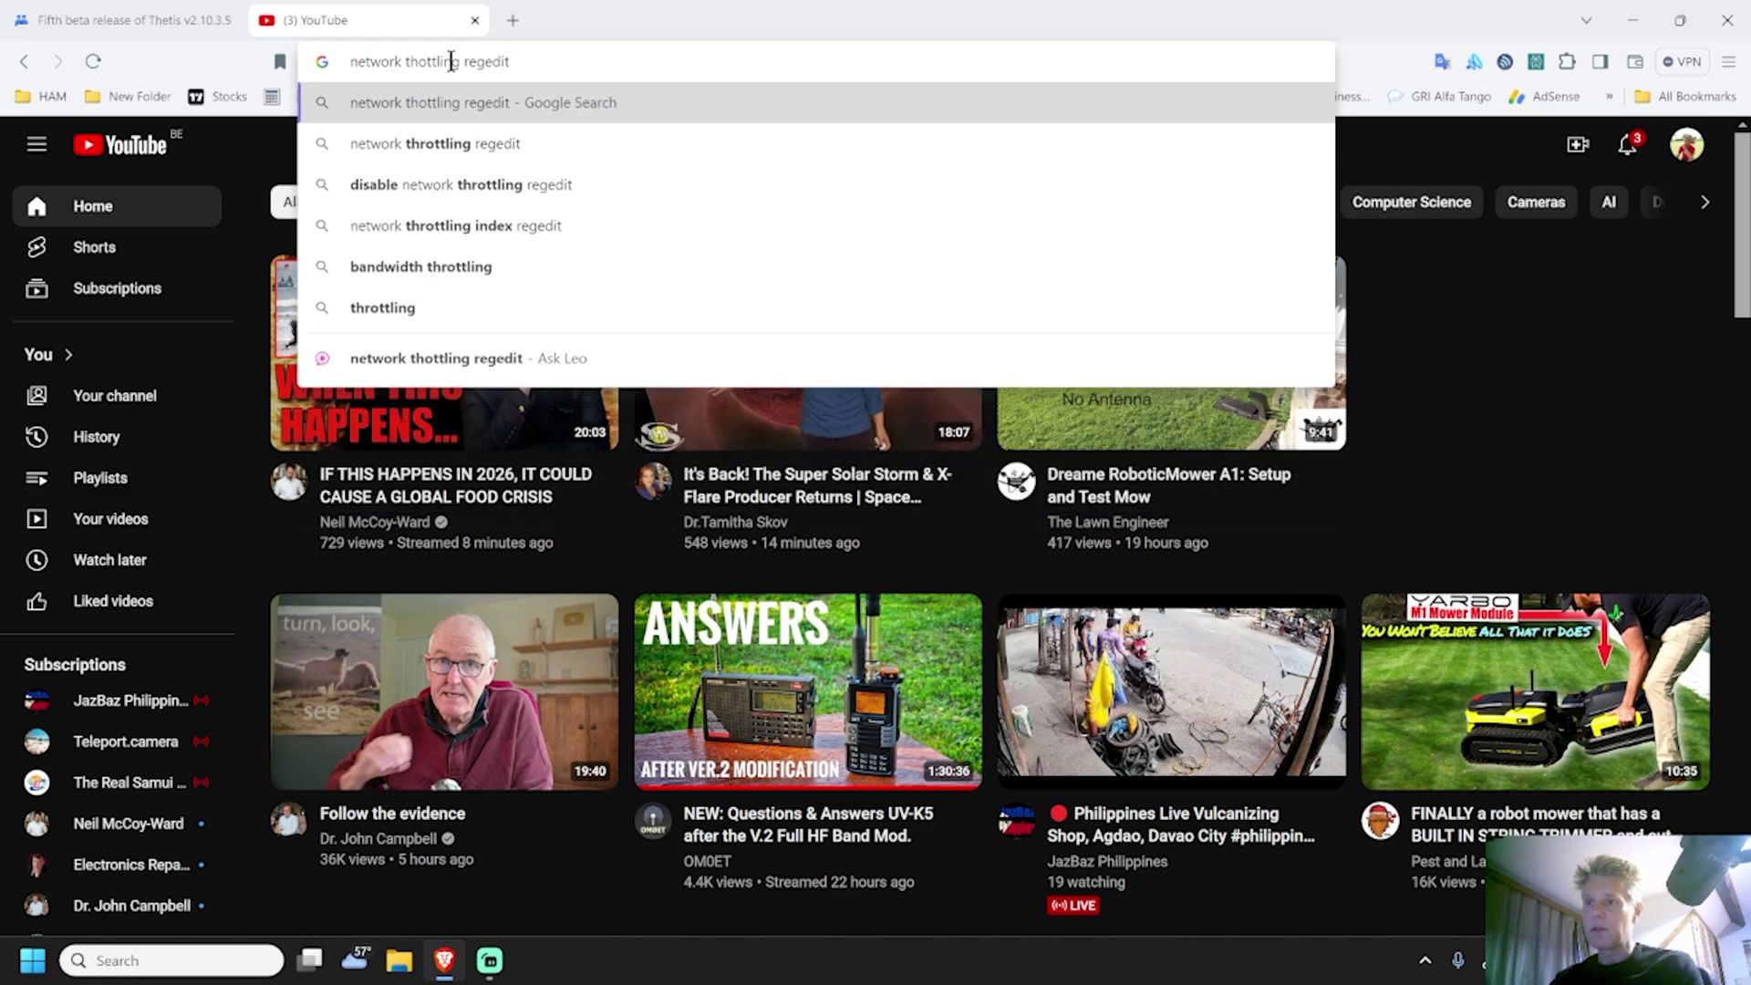
pyautogui.click(456, 184)
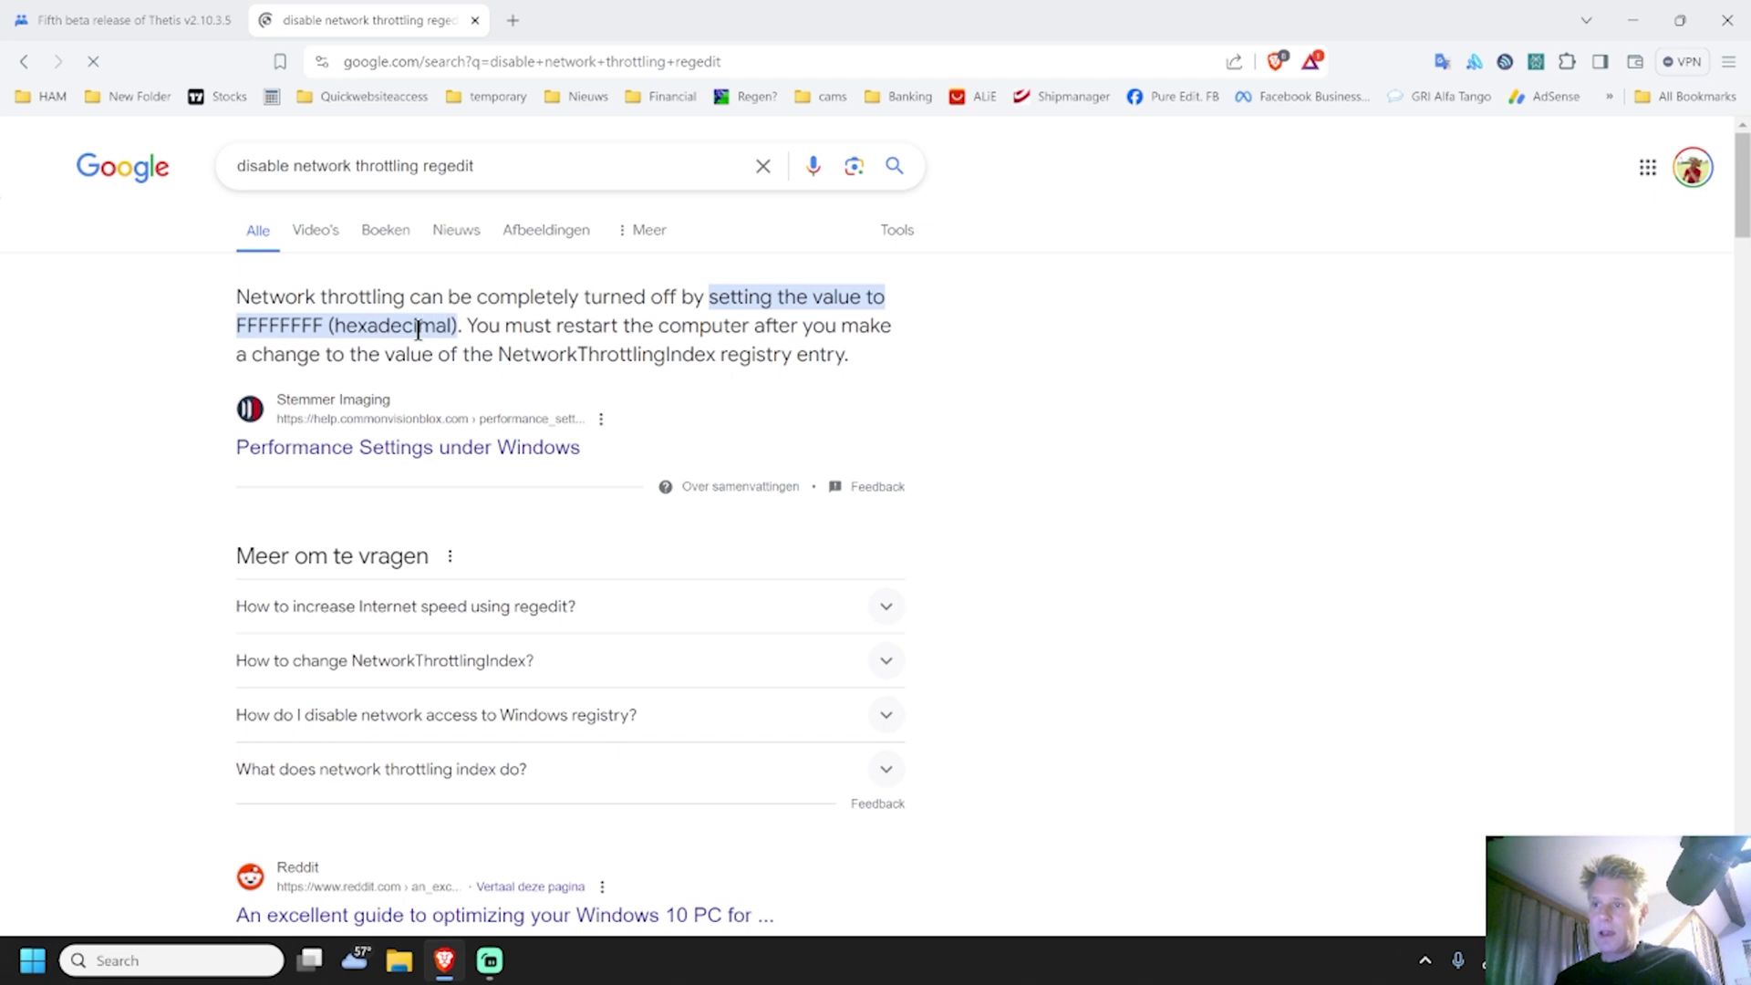
pyautogui.click(422, 448)
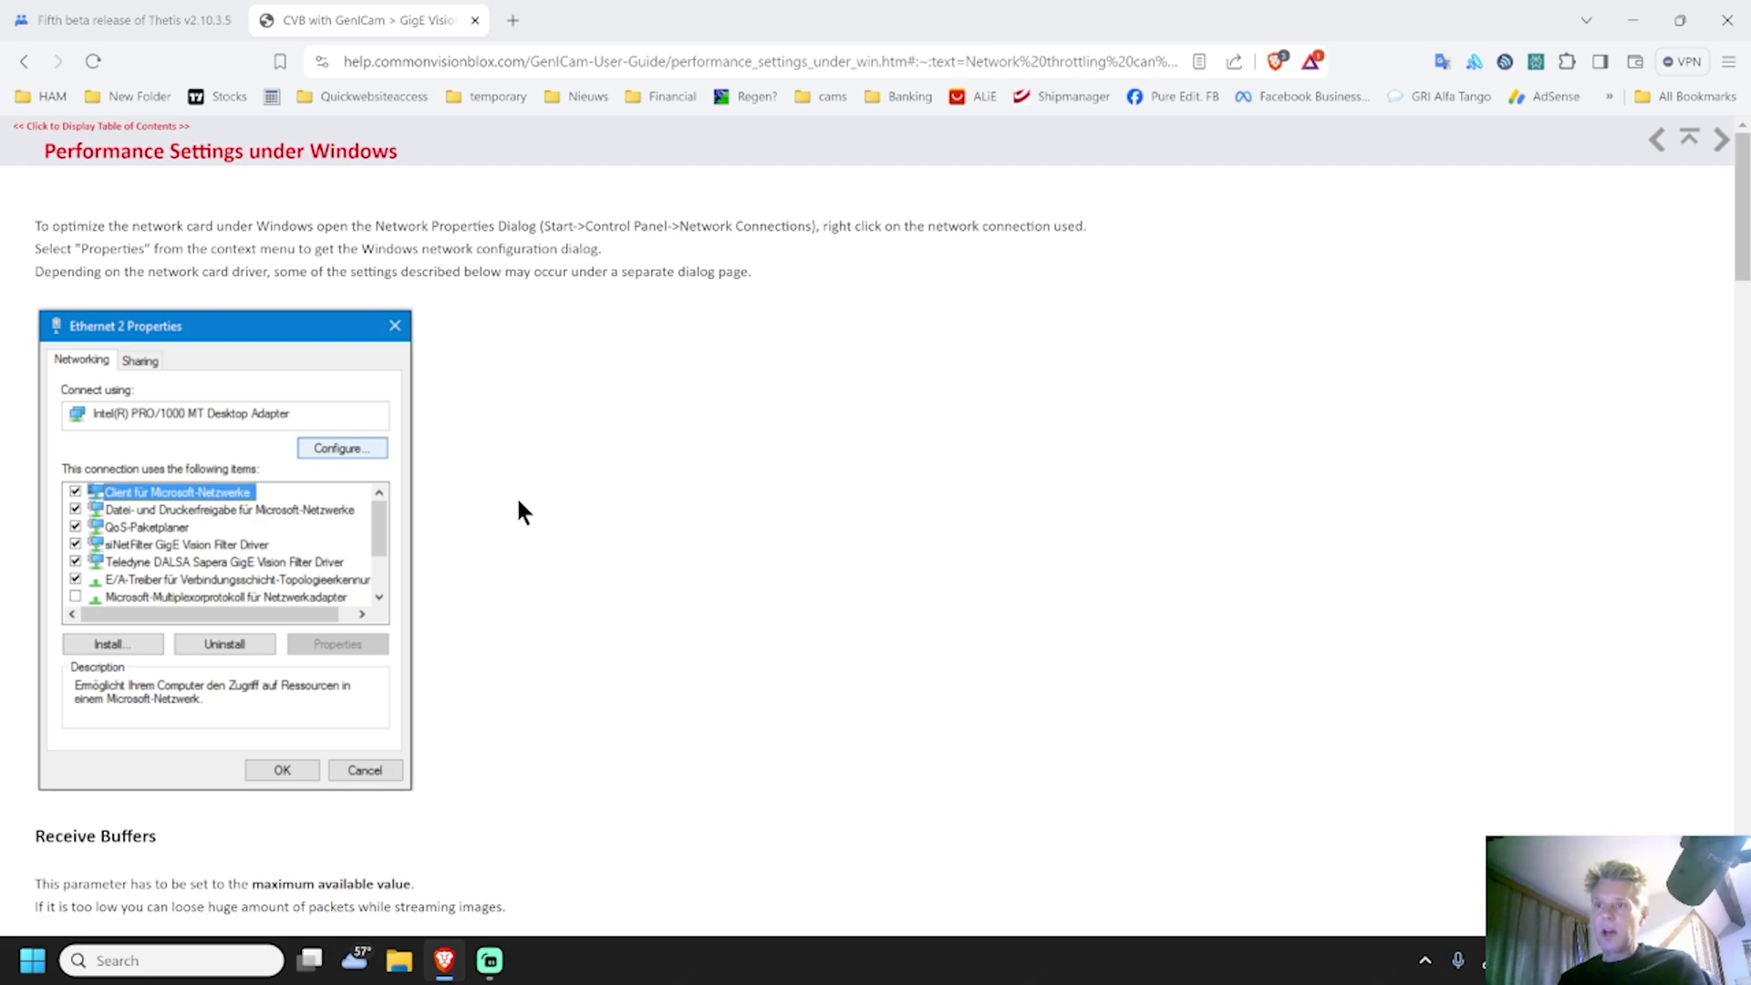
pyautogui.scroll(-8, 518, 502)
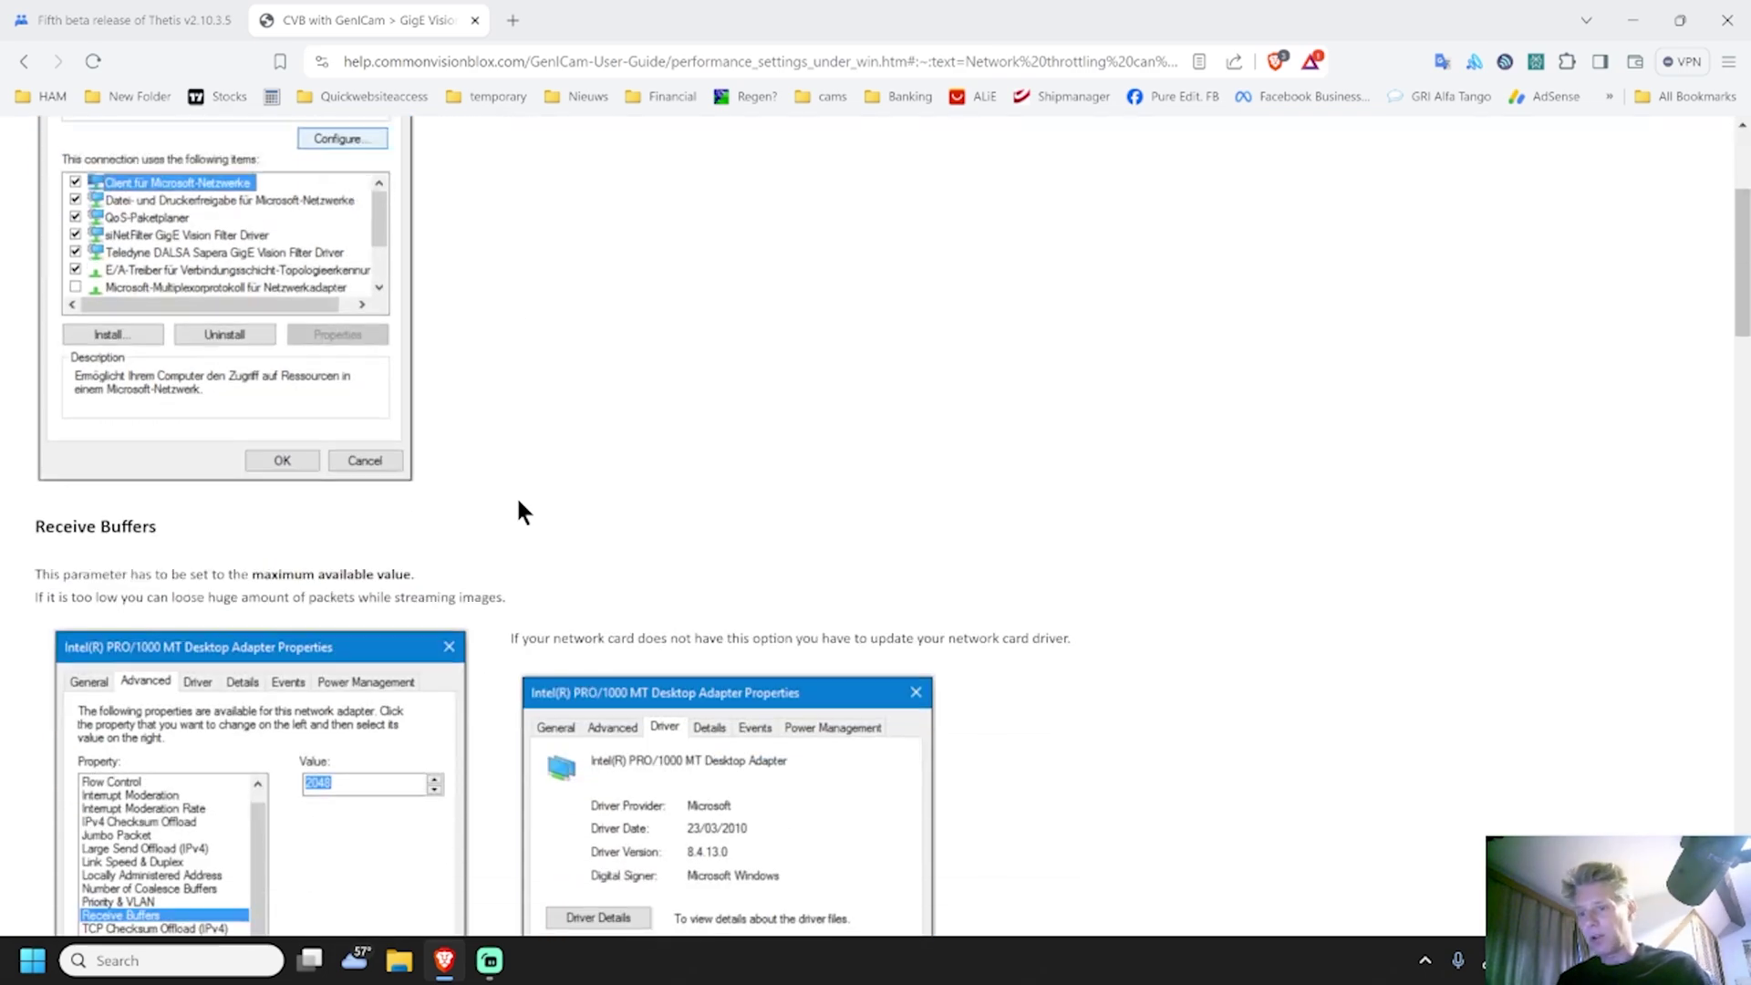
pyautogui.scroll(-15, 518, 504)
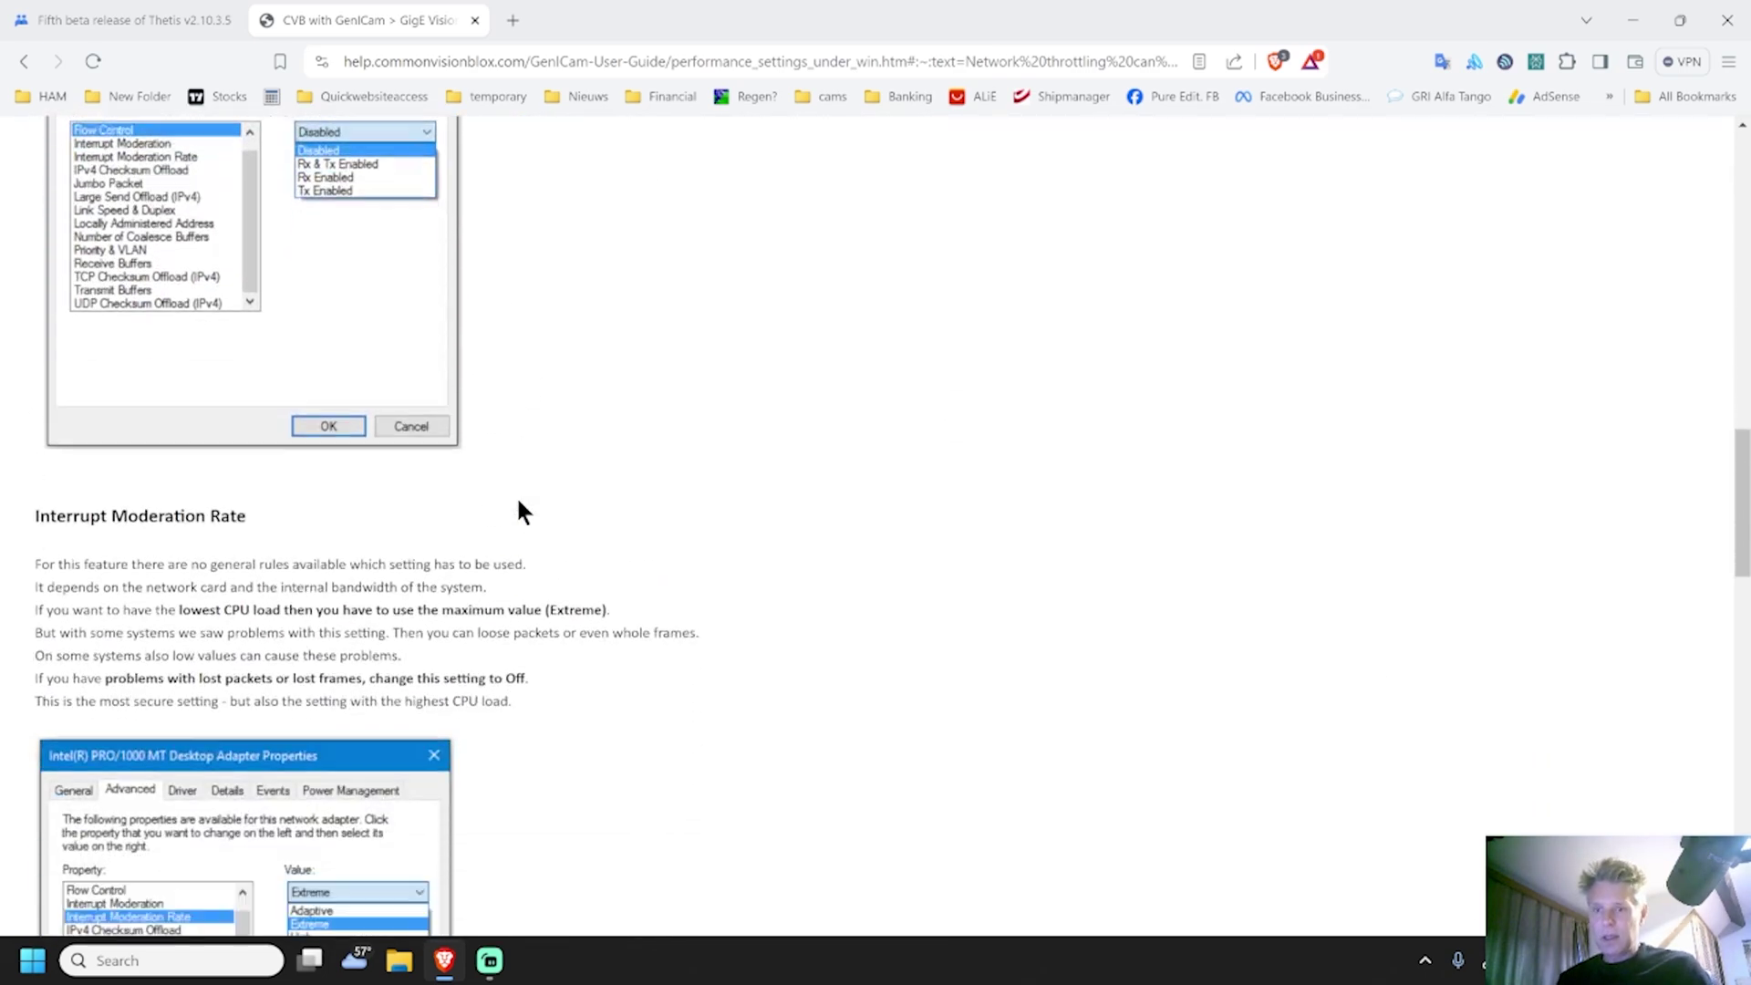
pyautogui.scroll(-18, 518, 504)
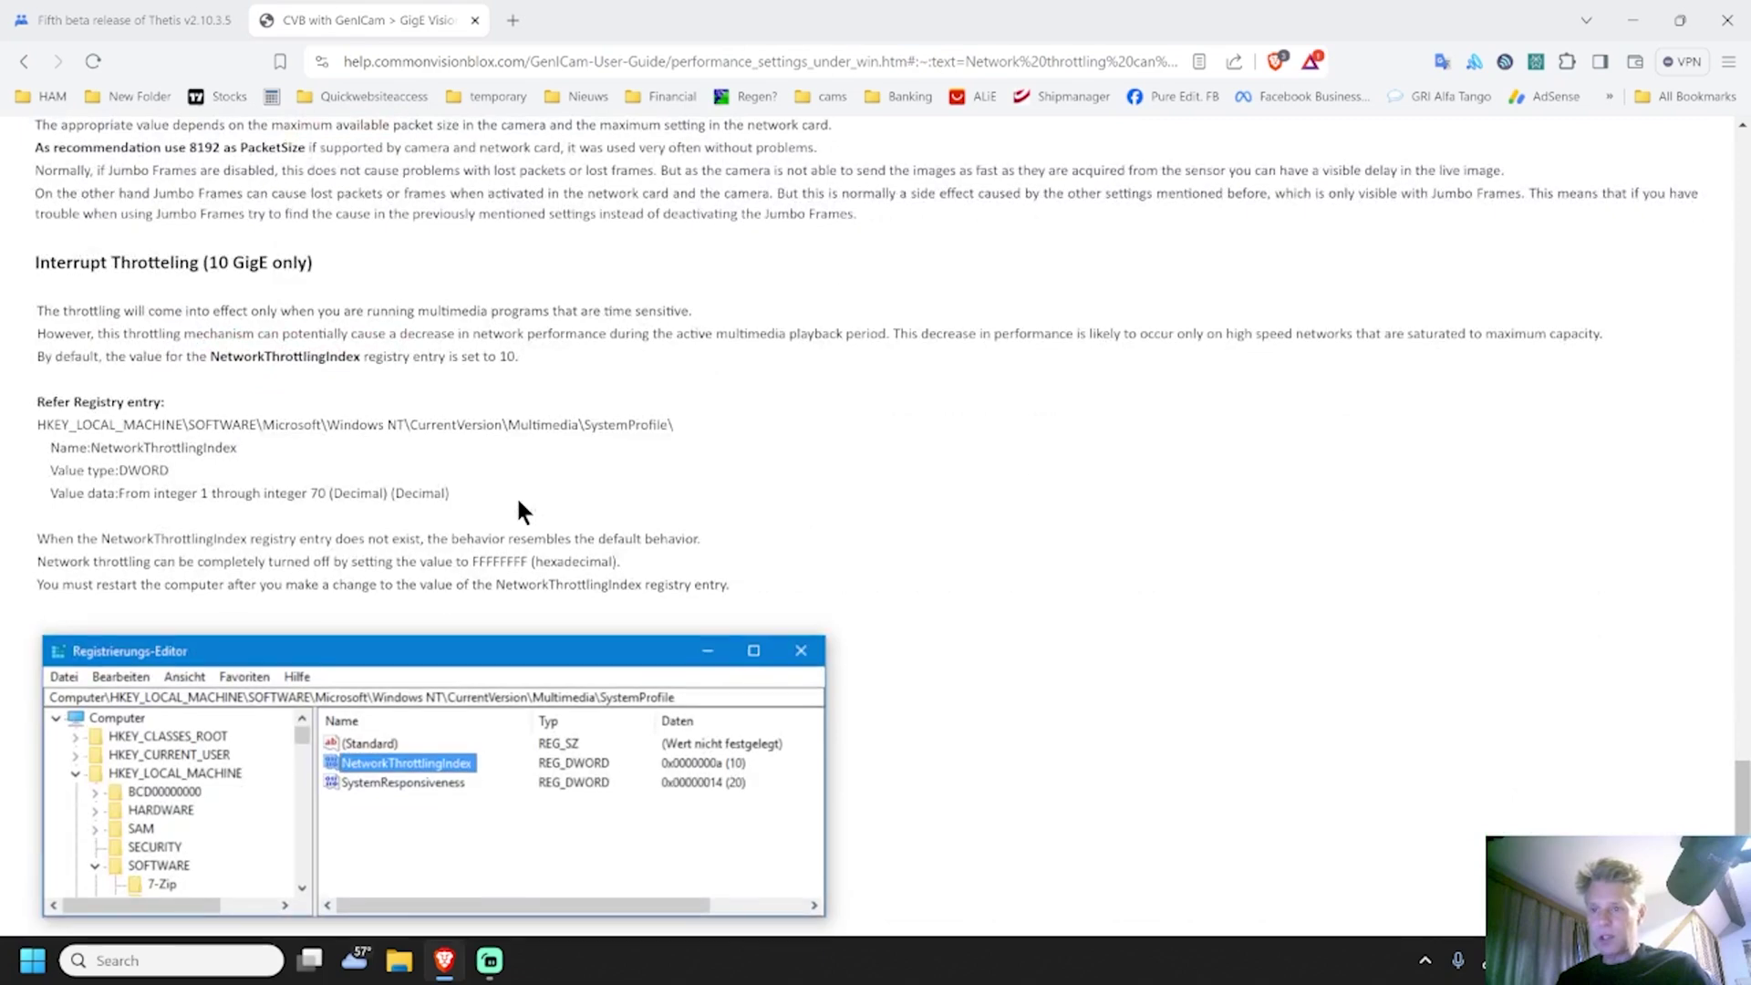
pyautogui.scroll(-1, 517, 507)
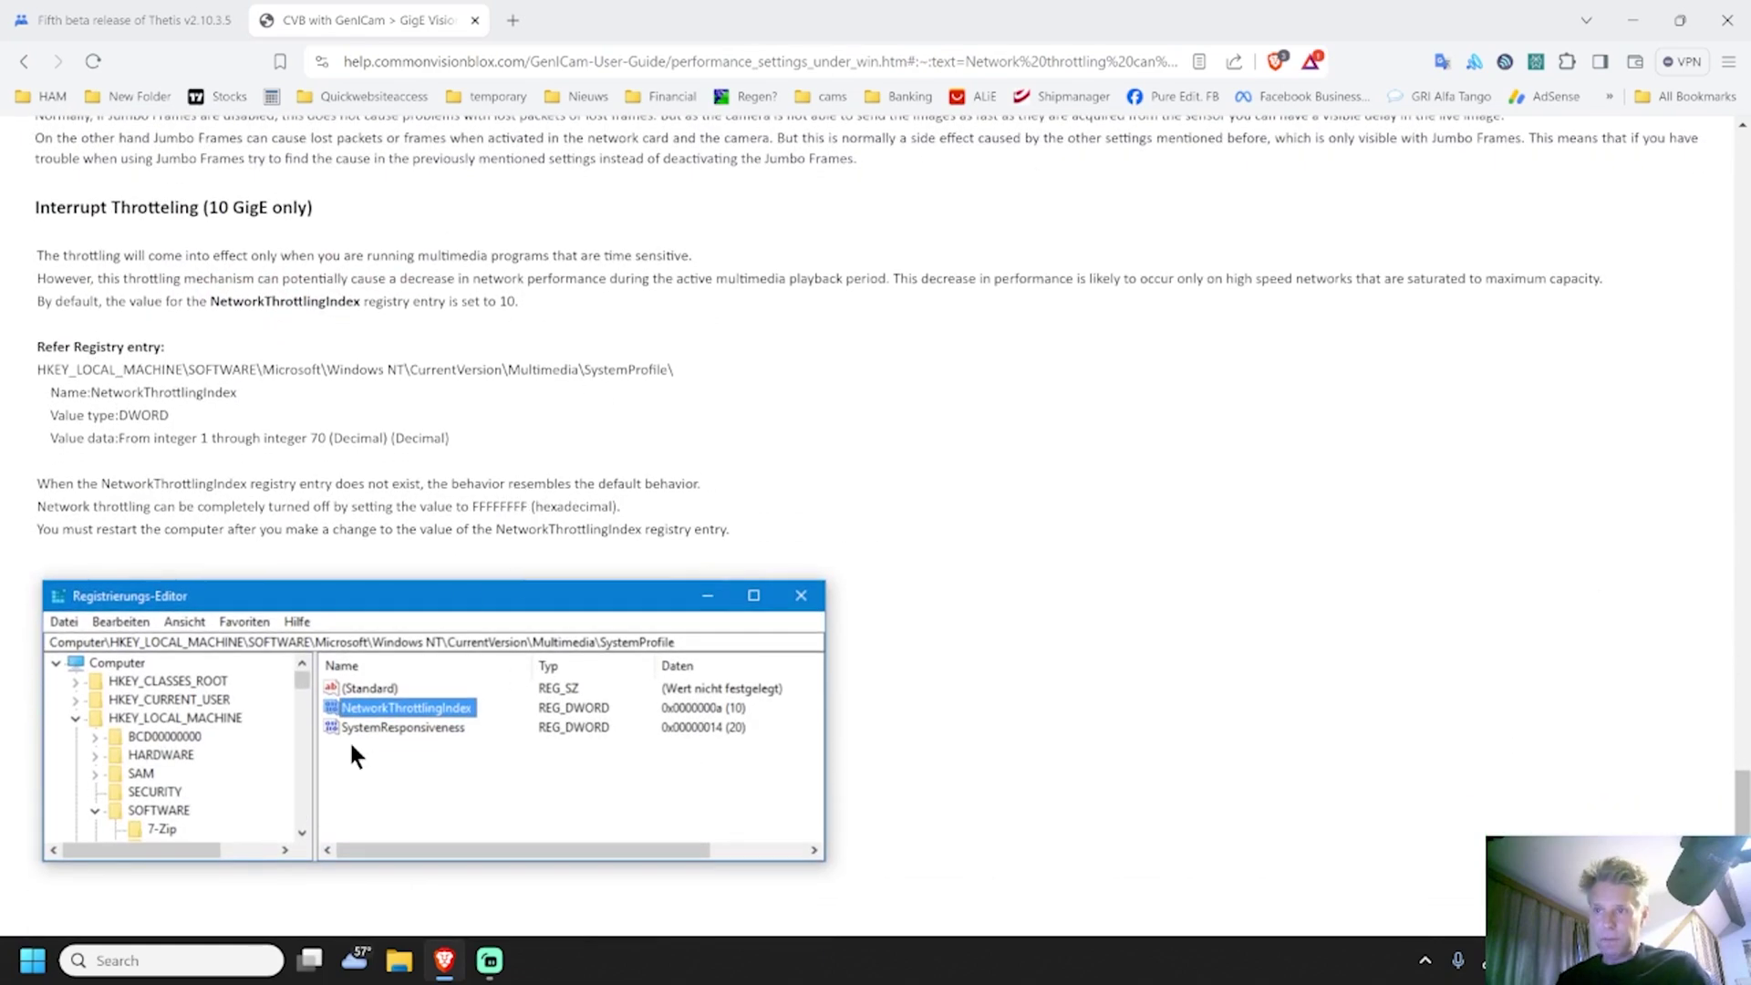
# Launch regedit and place the Registry Editor window beside the guide.
pyautogui.click(155, 959)
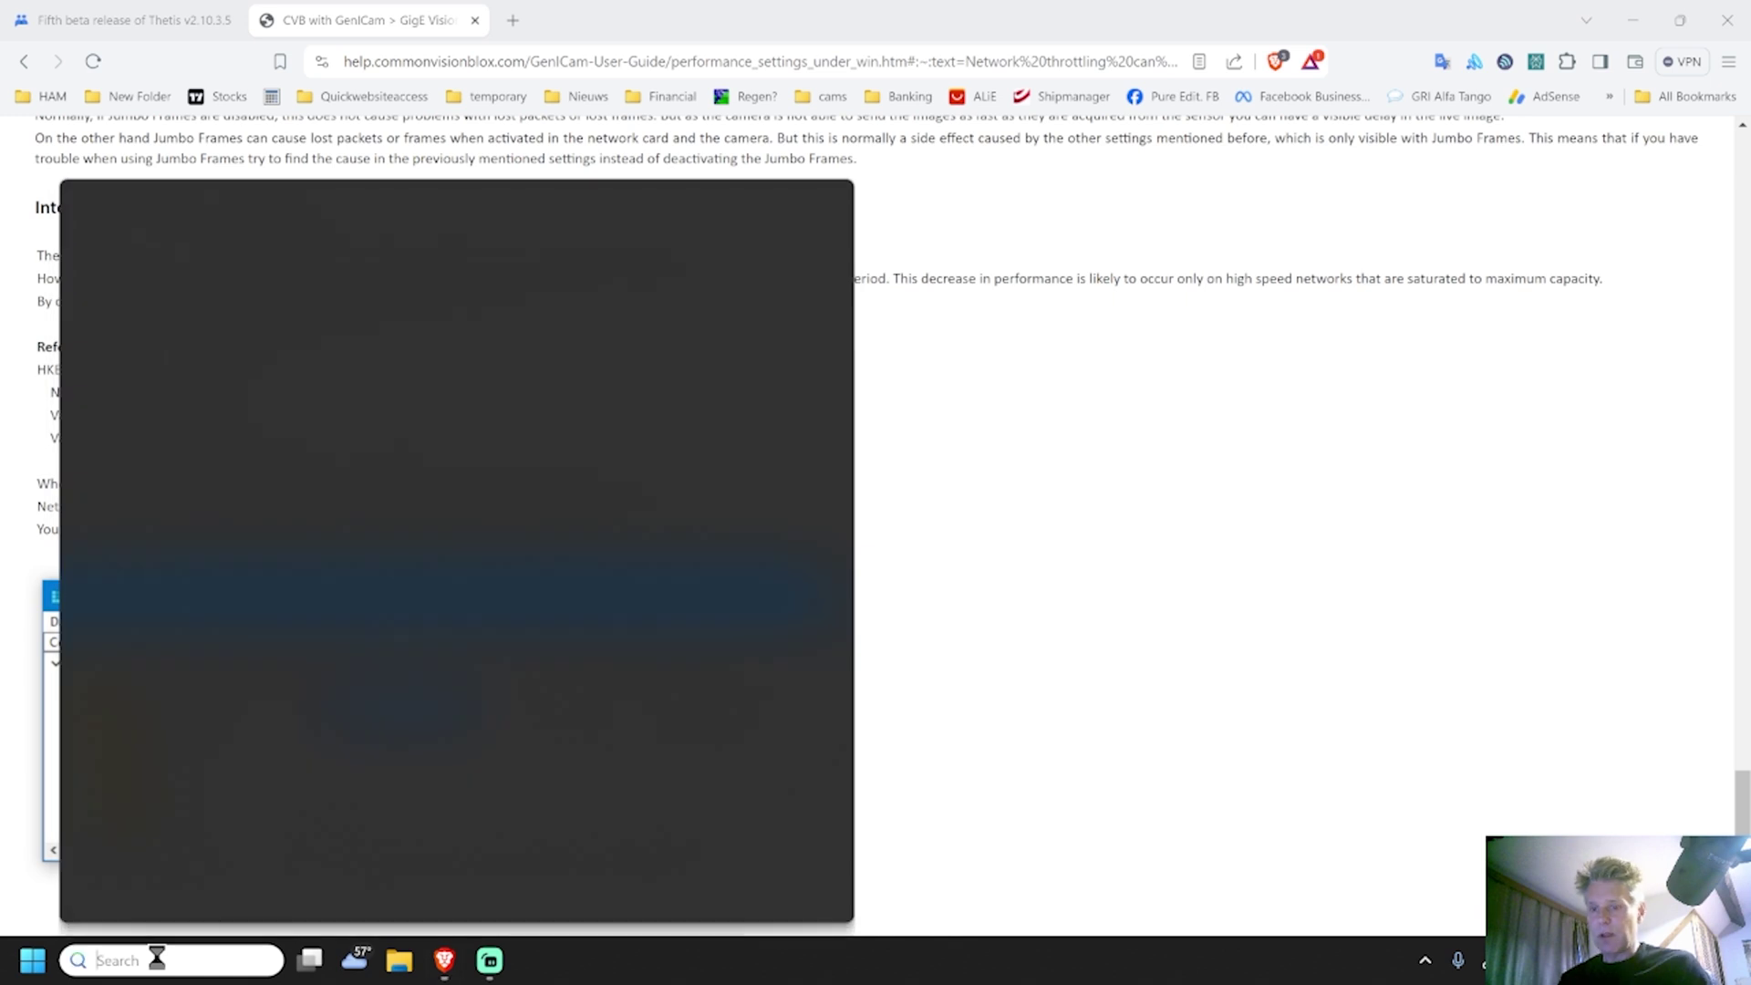
pyautogui.write('reg')
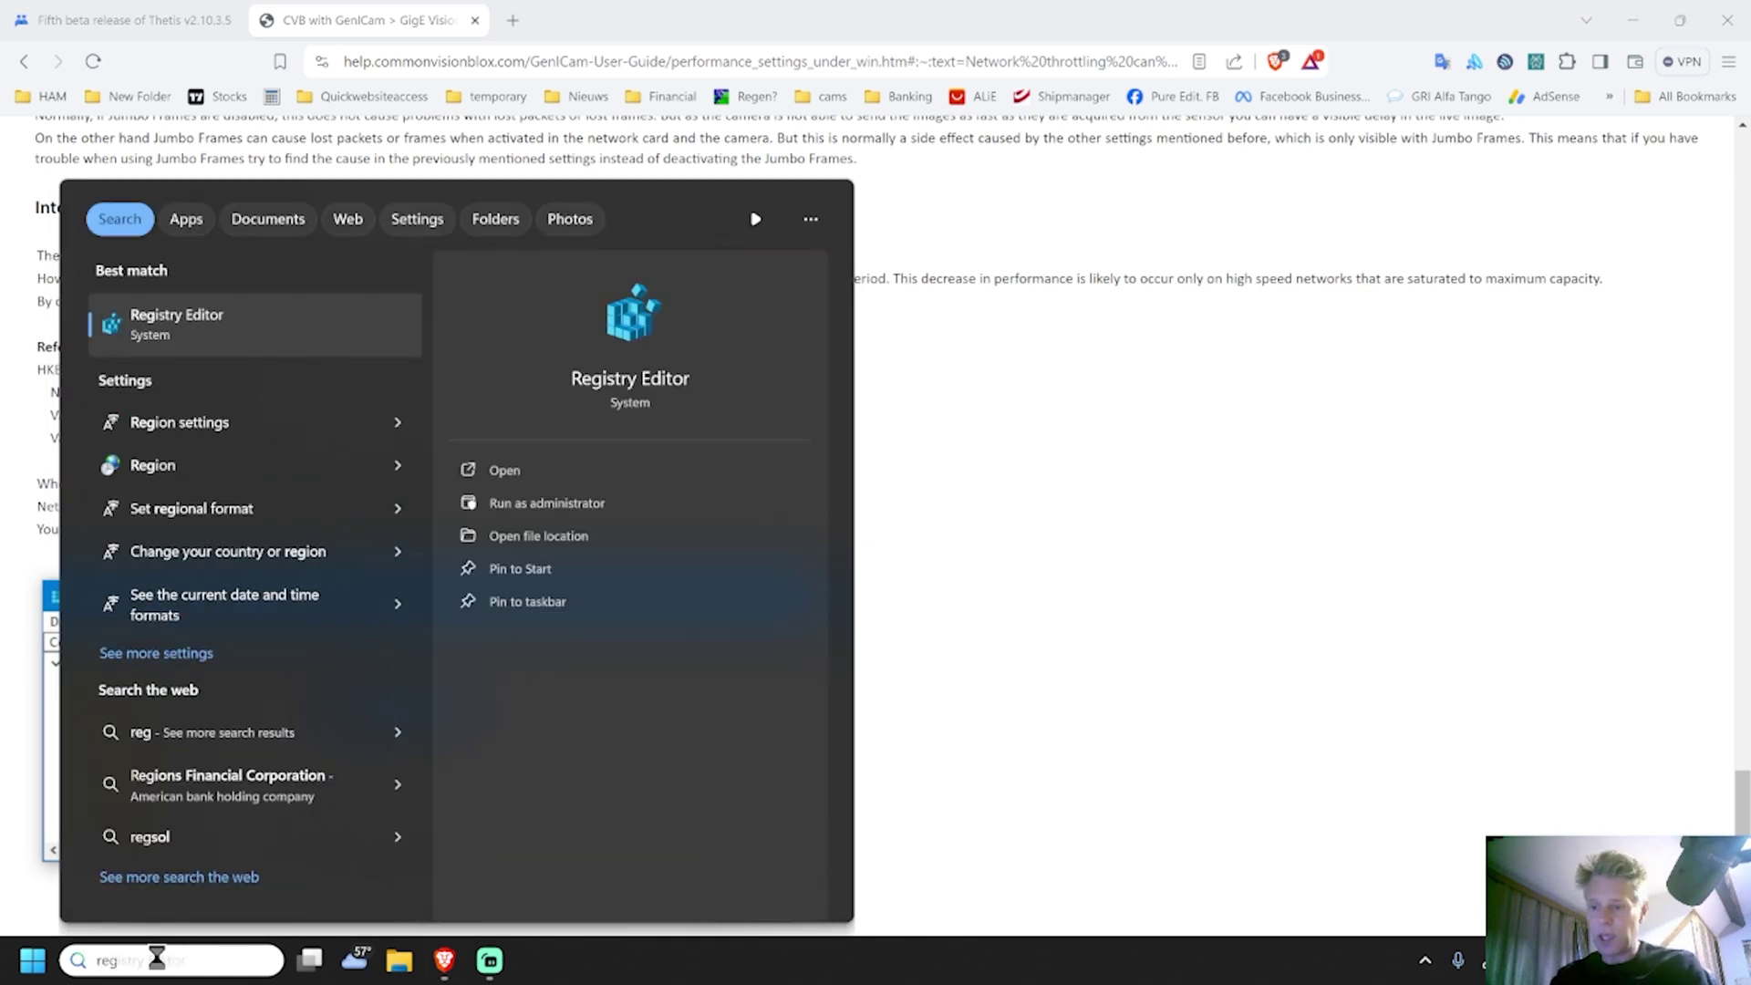
pyautogui.write('edit')
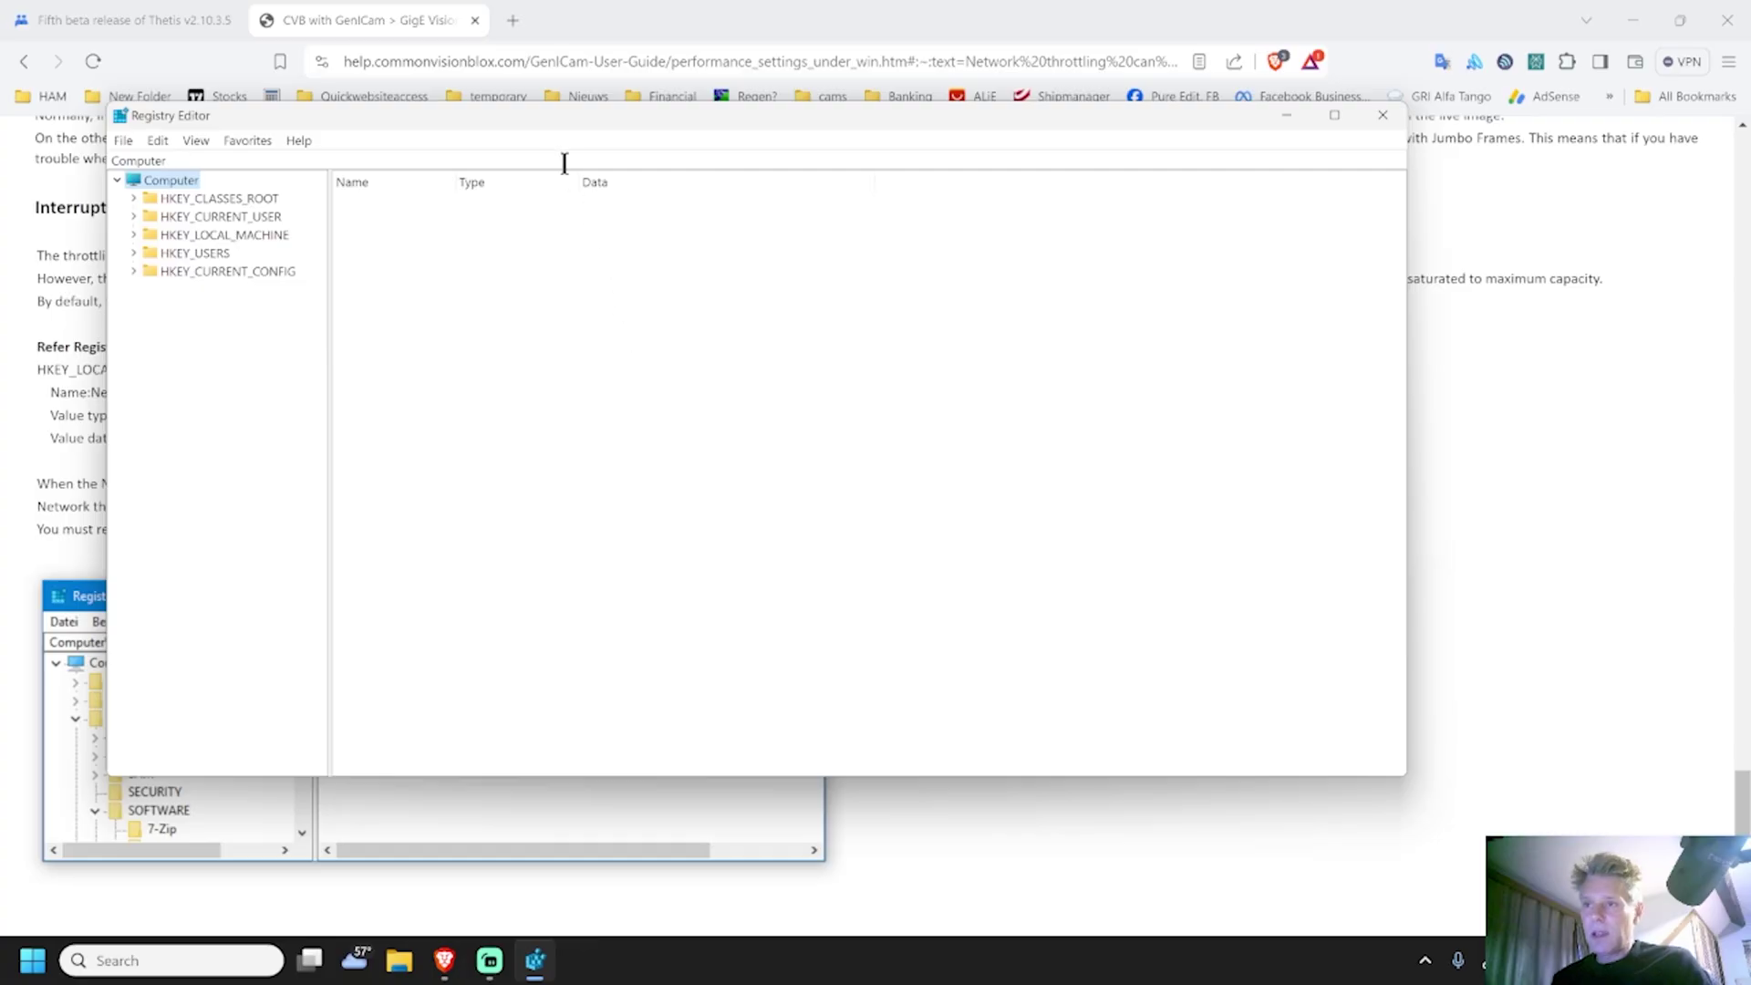
pyautogui.moveTo(537, 122); pyautogui.dragTo(1219, 290)
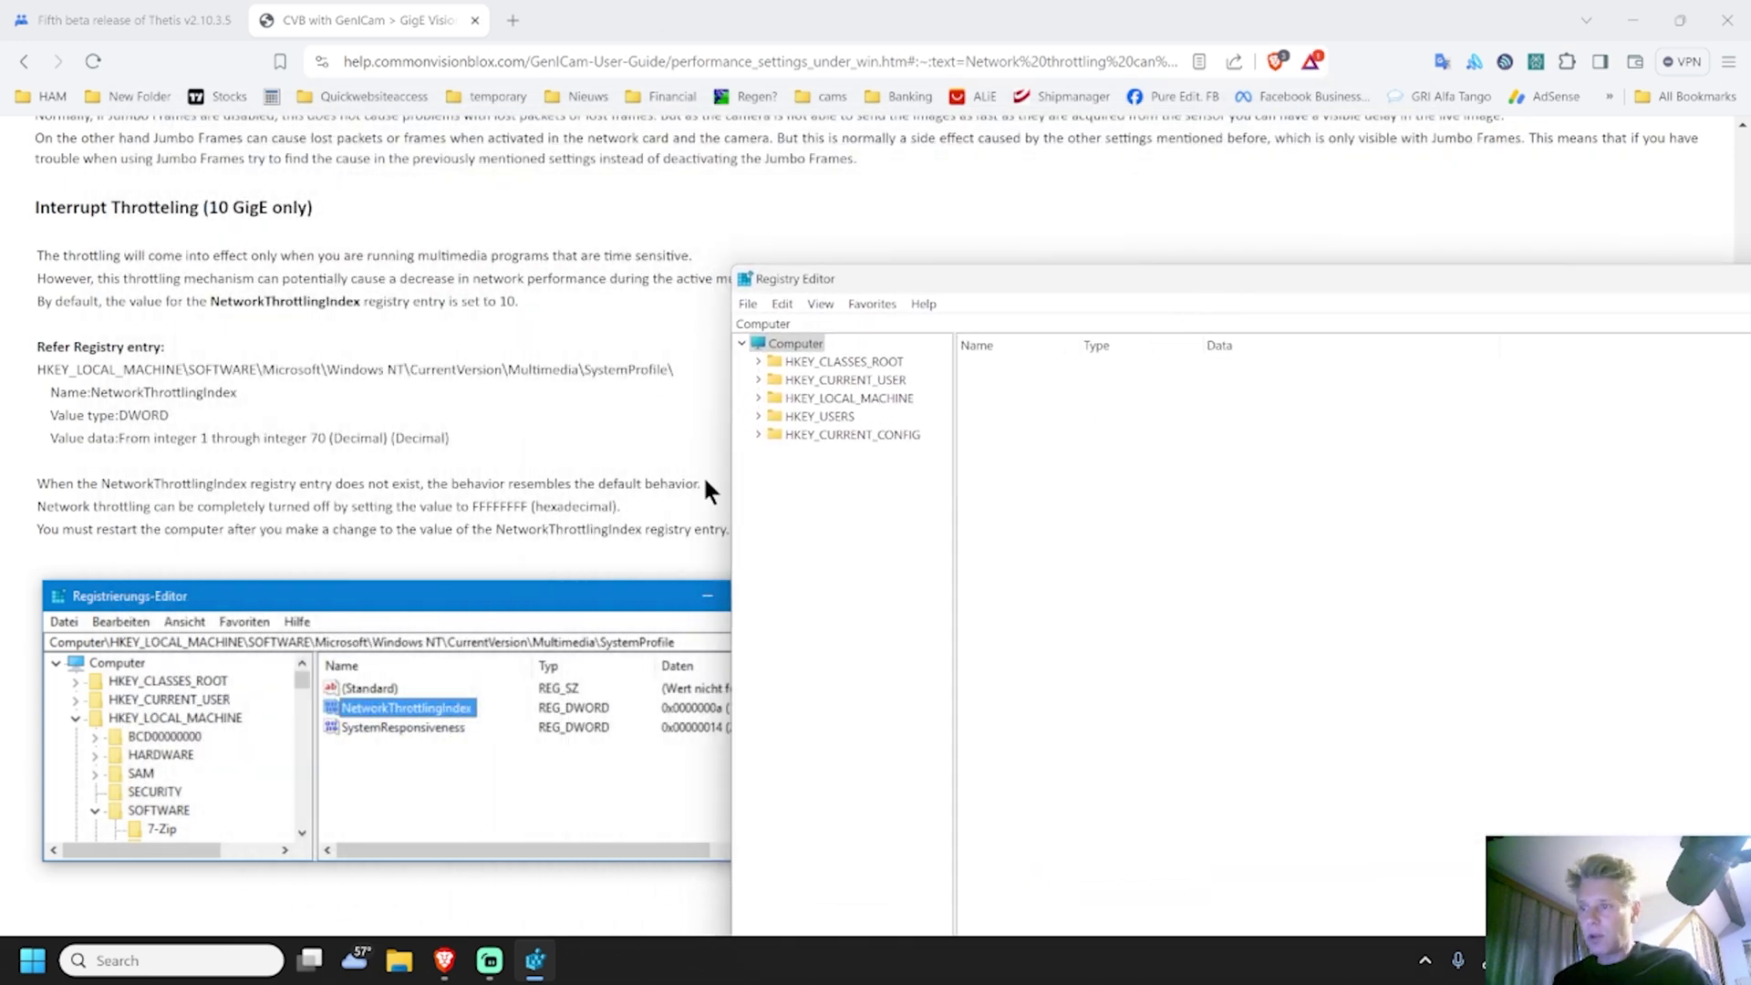
# Expand HKEY_LOCAL_MACHINE > SOFTWARE > Microsoft > Windows NT > CurrentVersion > Multimedia.
pyautogui.click(759, 398)
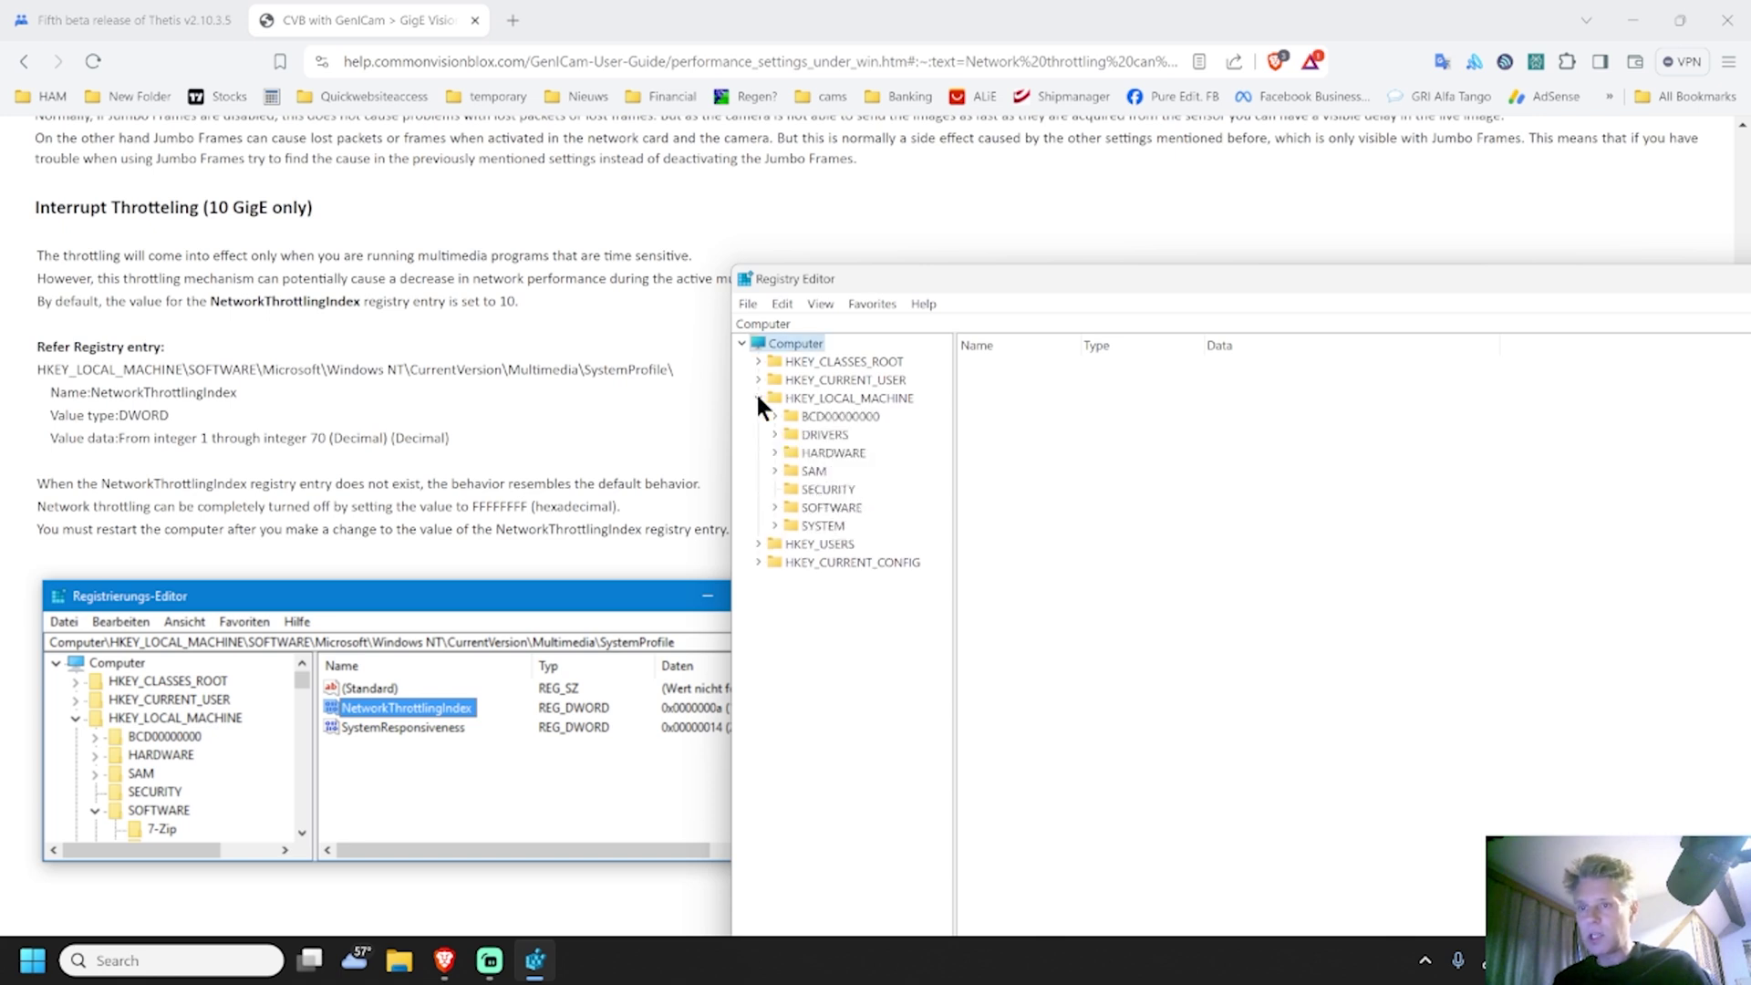
pyautogui.click(771, 506)
pyautogui.scroll(-1, 774, 572)
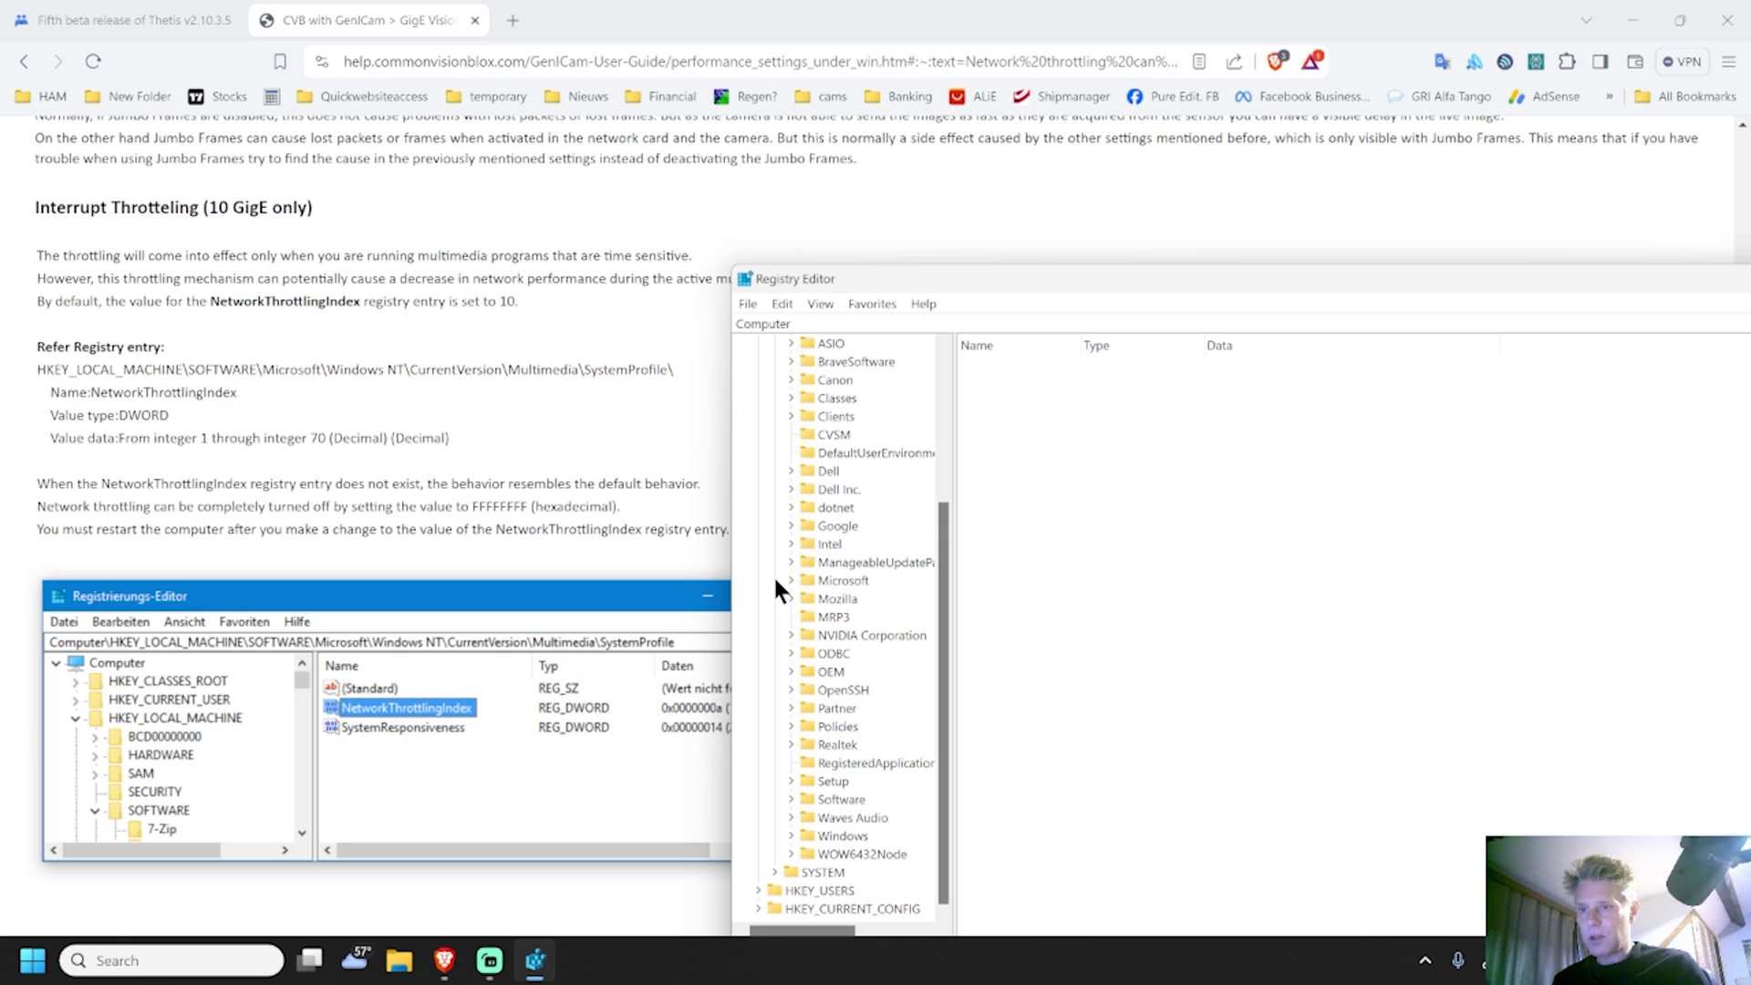
pyautogui.click(788, 581)
pyautogui.scroll(-10, 786, 580)
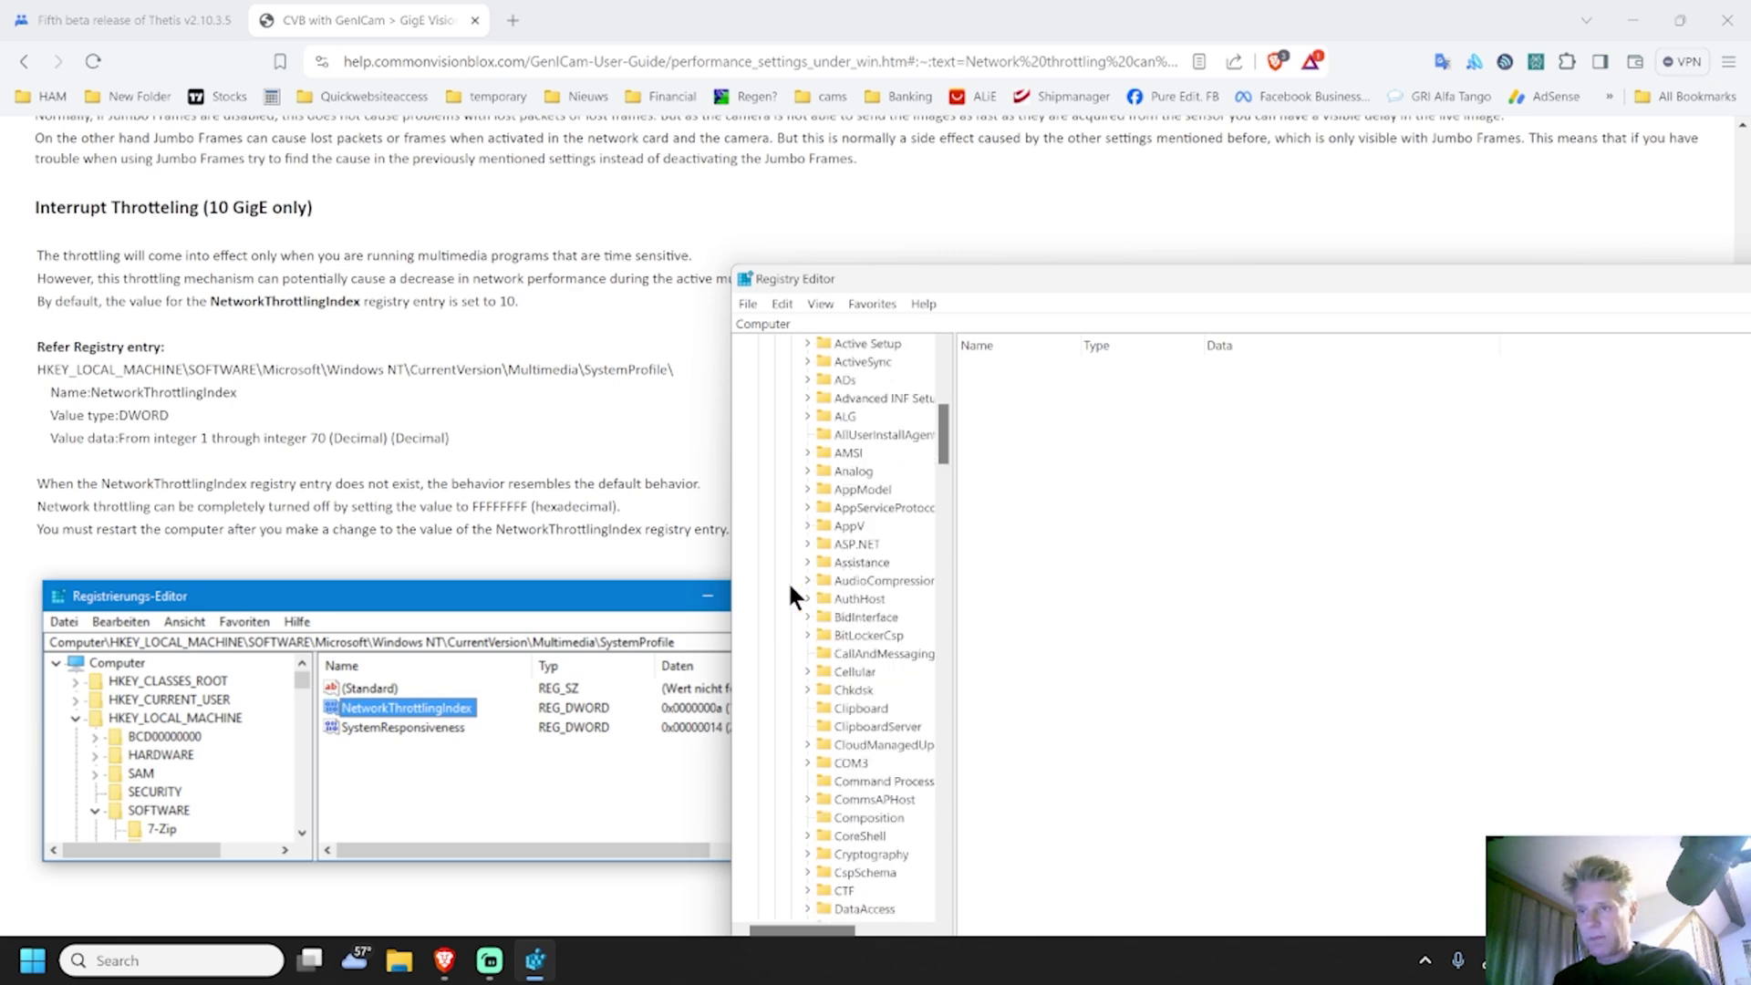
pyautogui.scroll(-20, 790, 593)
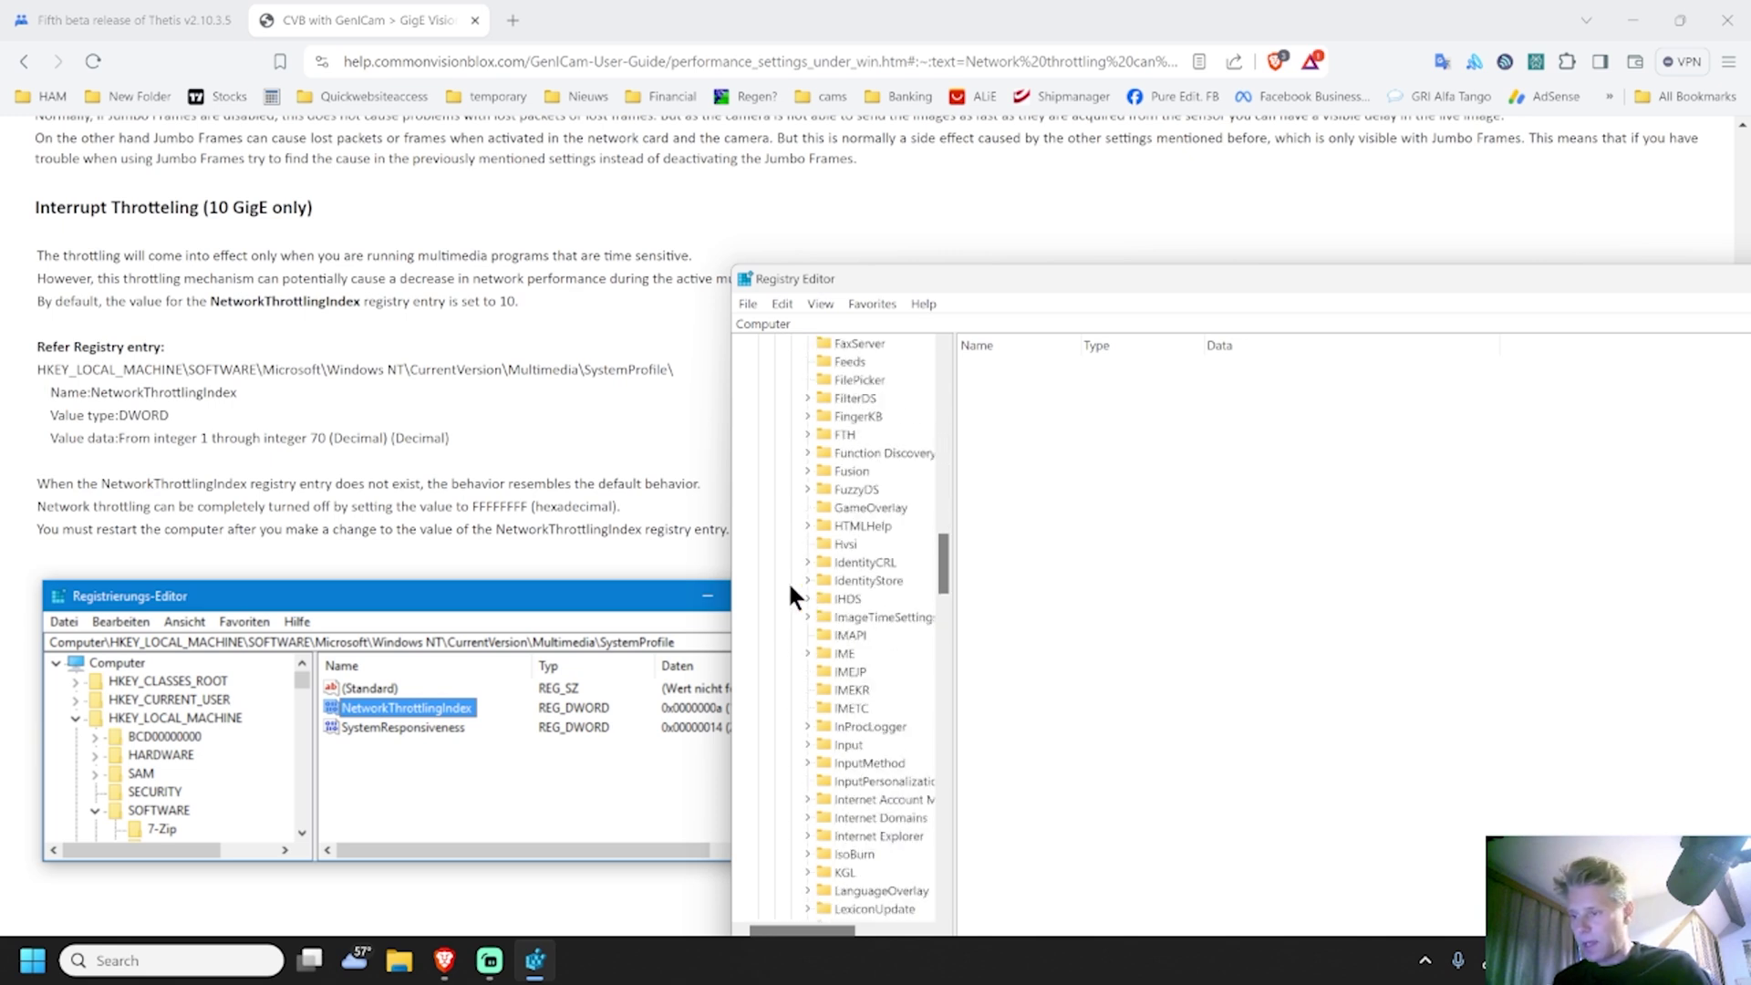
pyautogui.scroll(-20, 789, 595)
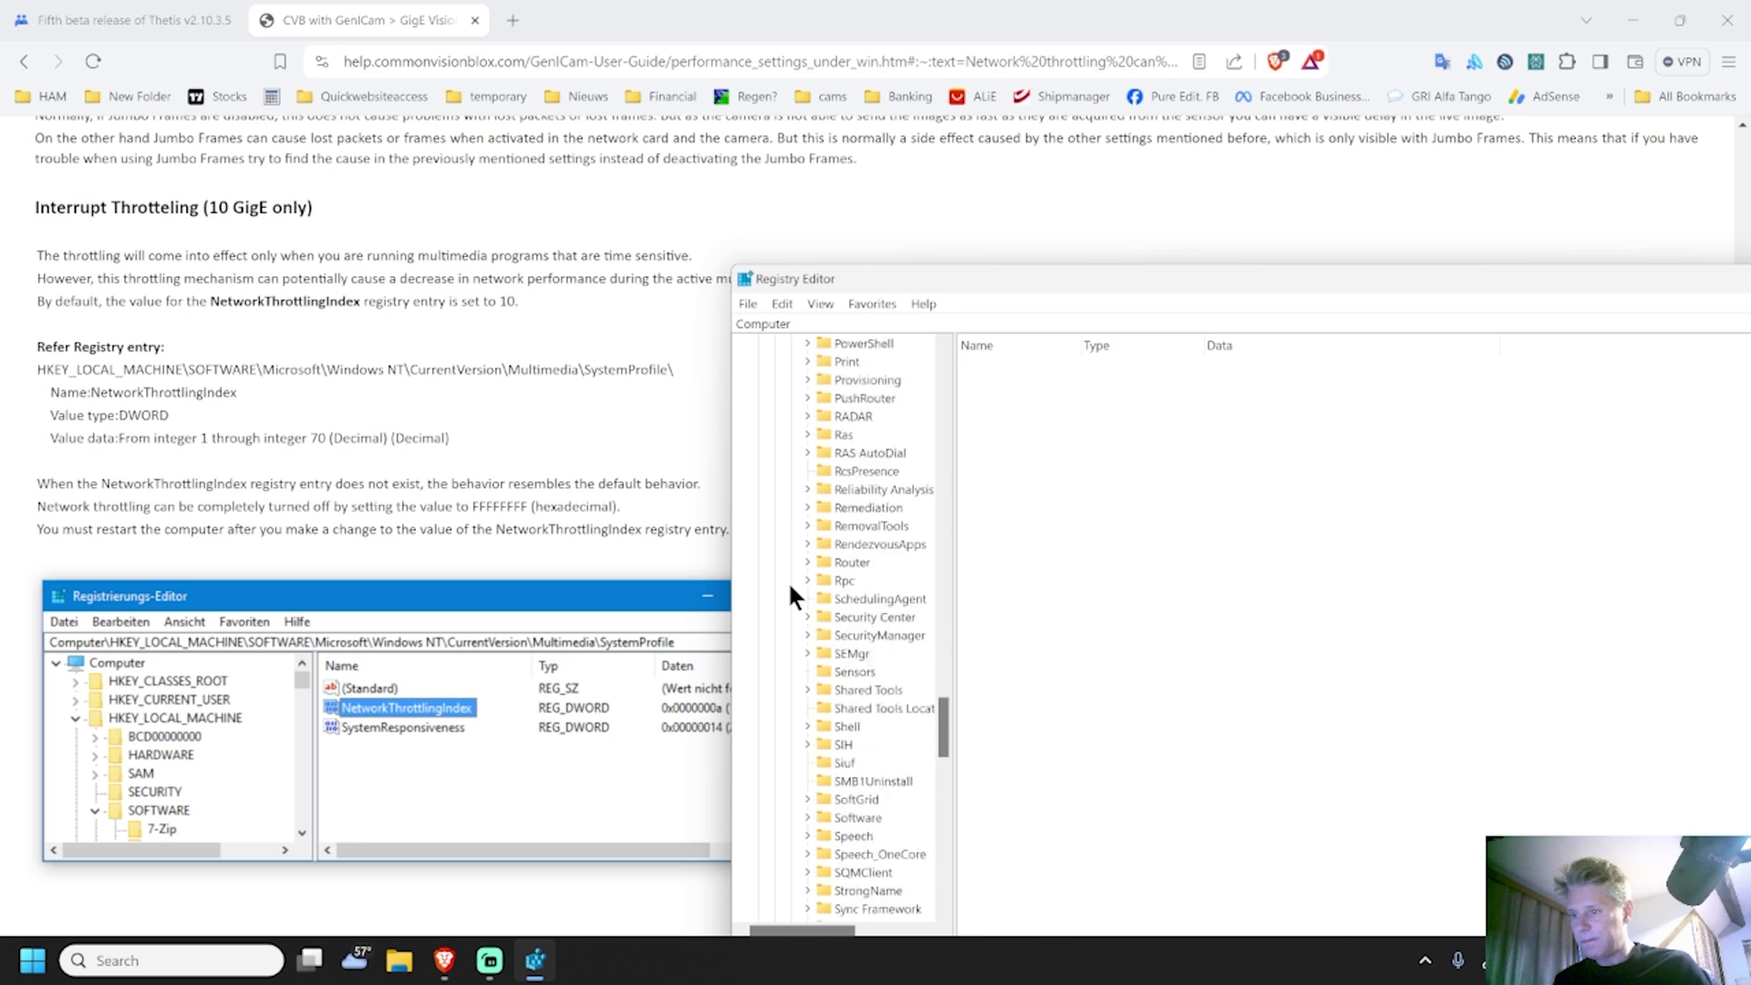
pyautogui.scroll(-12, 790, 594)
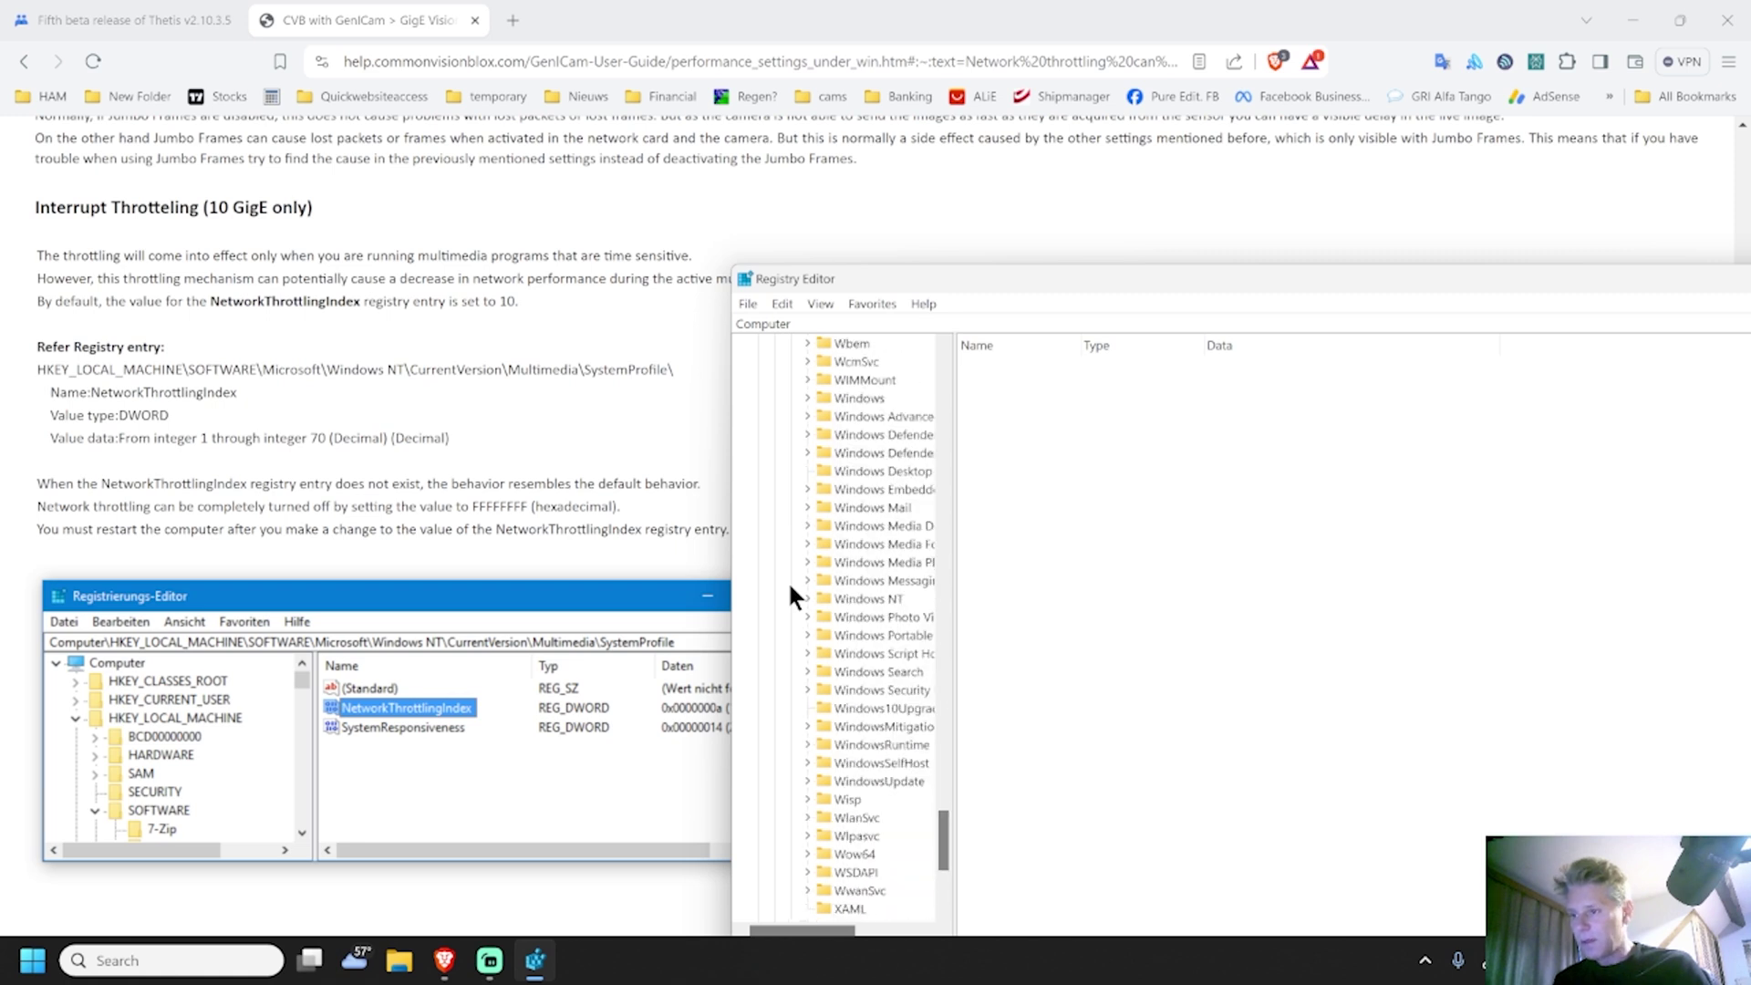
pyautogui.click(807, 598)
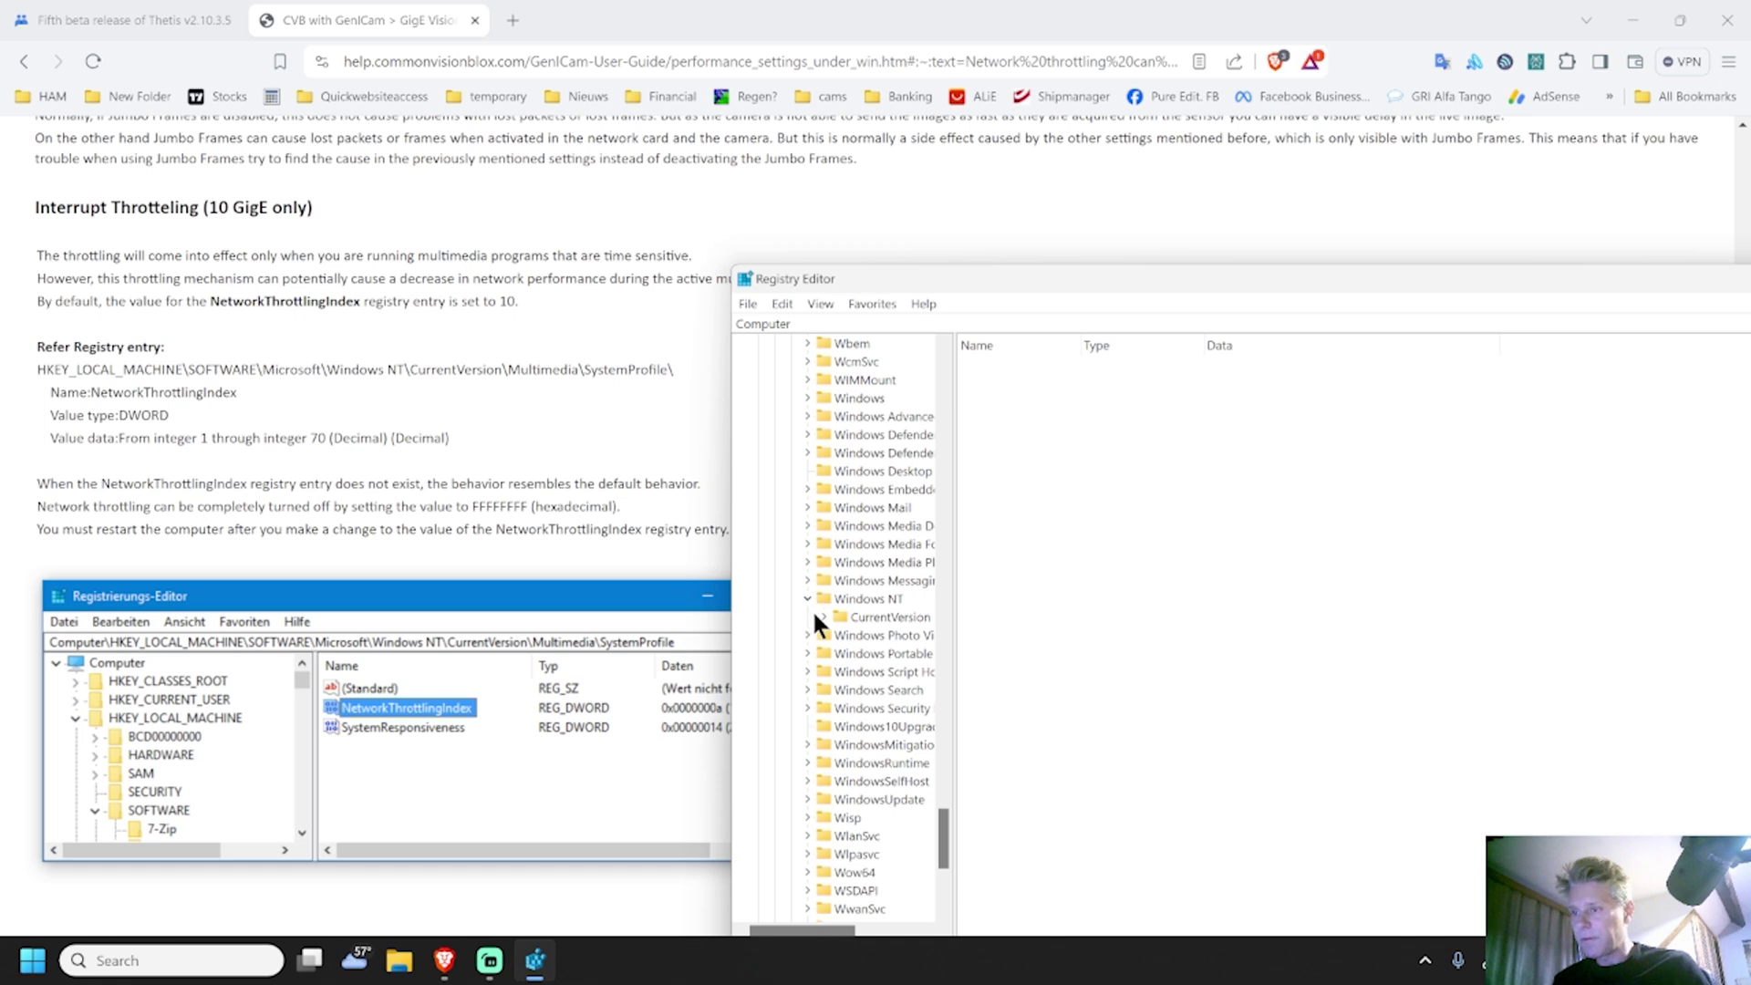
pyautogui.click(822, 618)
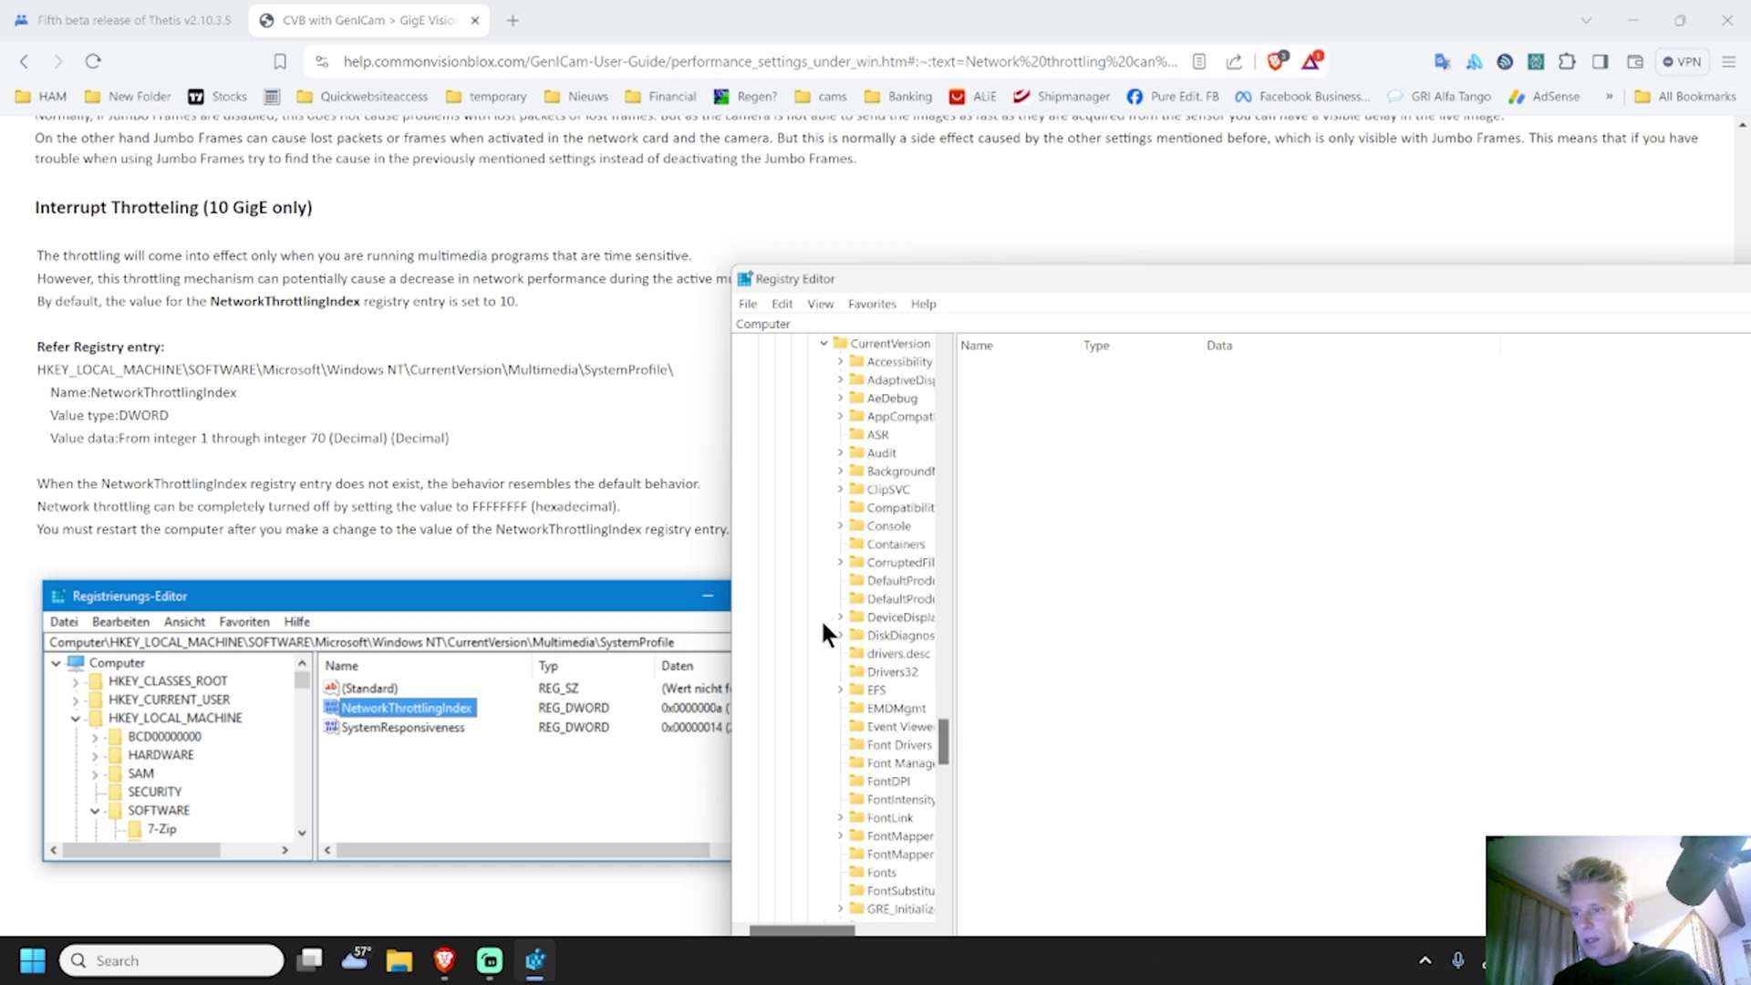
pyautogui.scroll(-8, 829, 628)
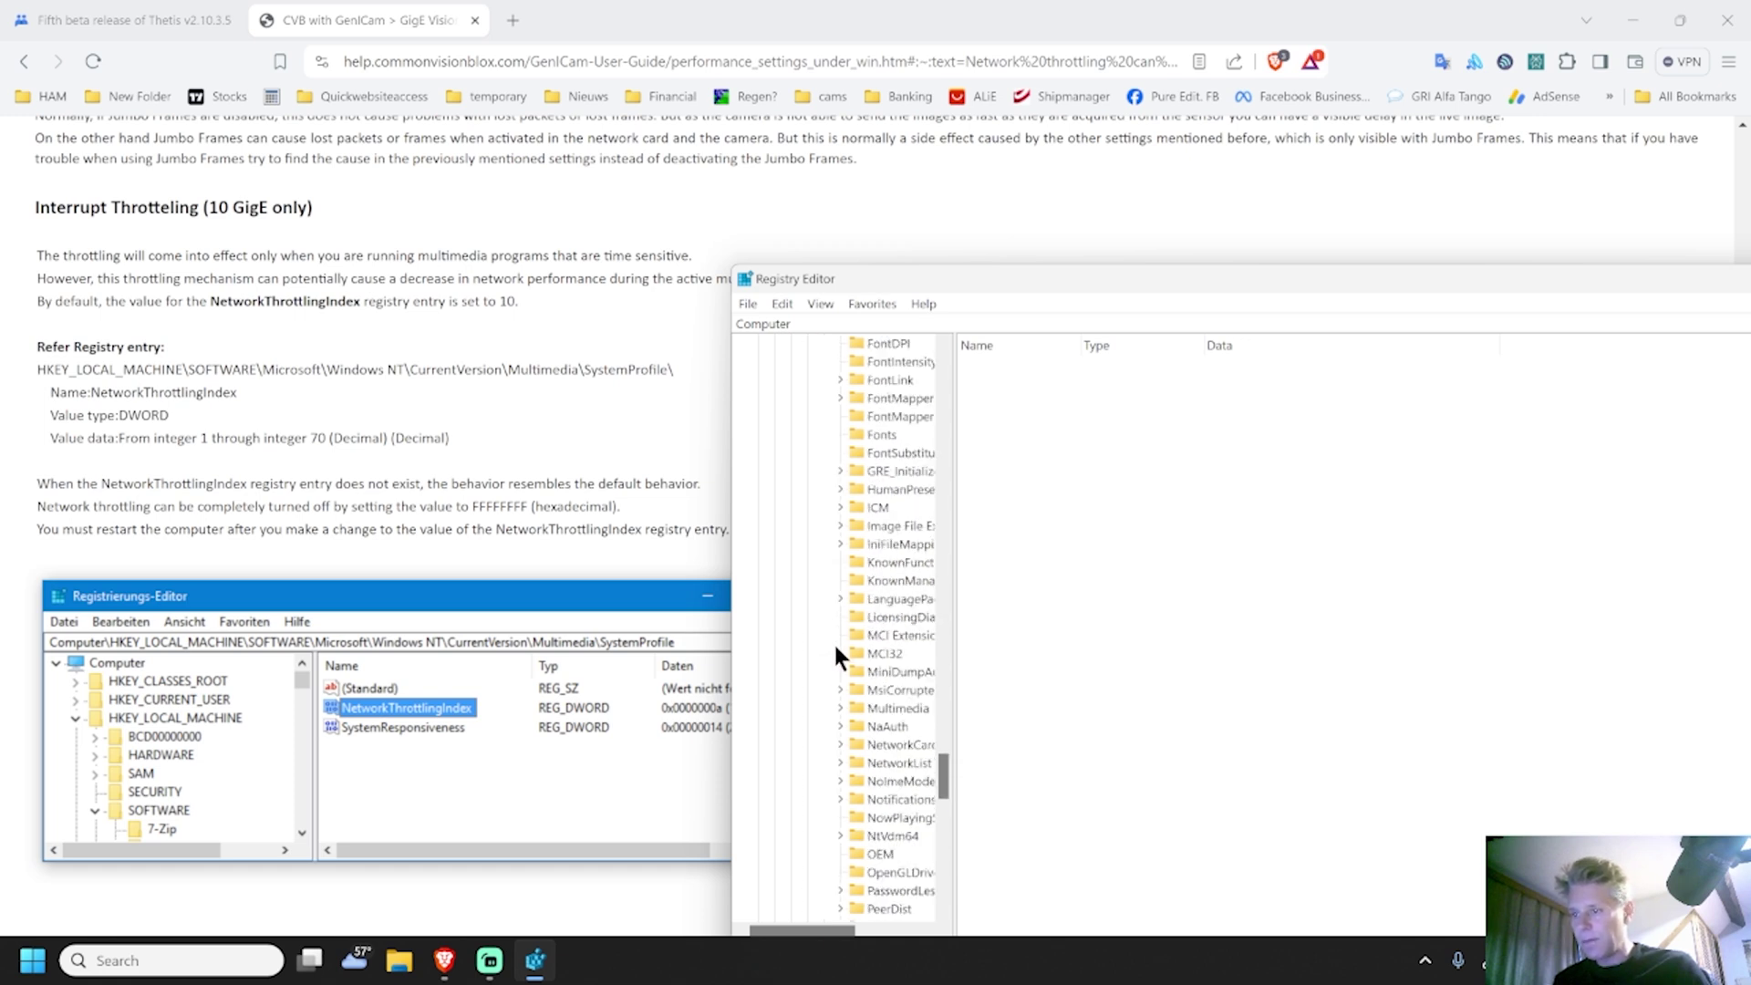
pyautogui.click(840, 705)
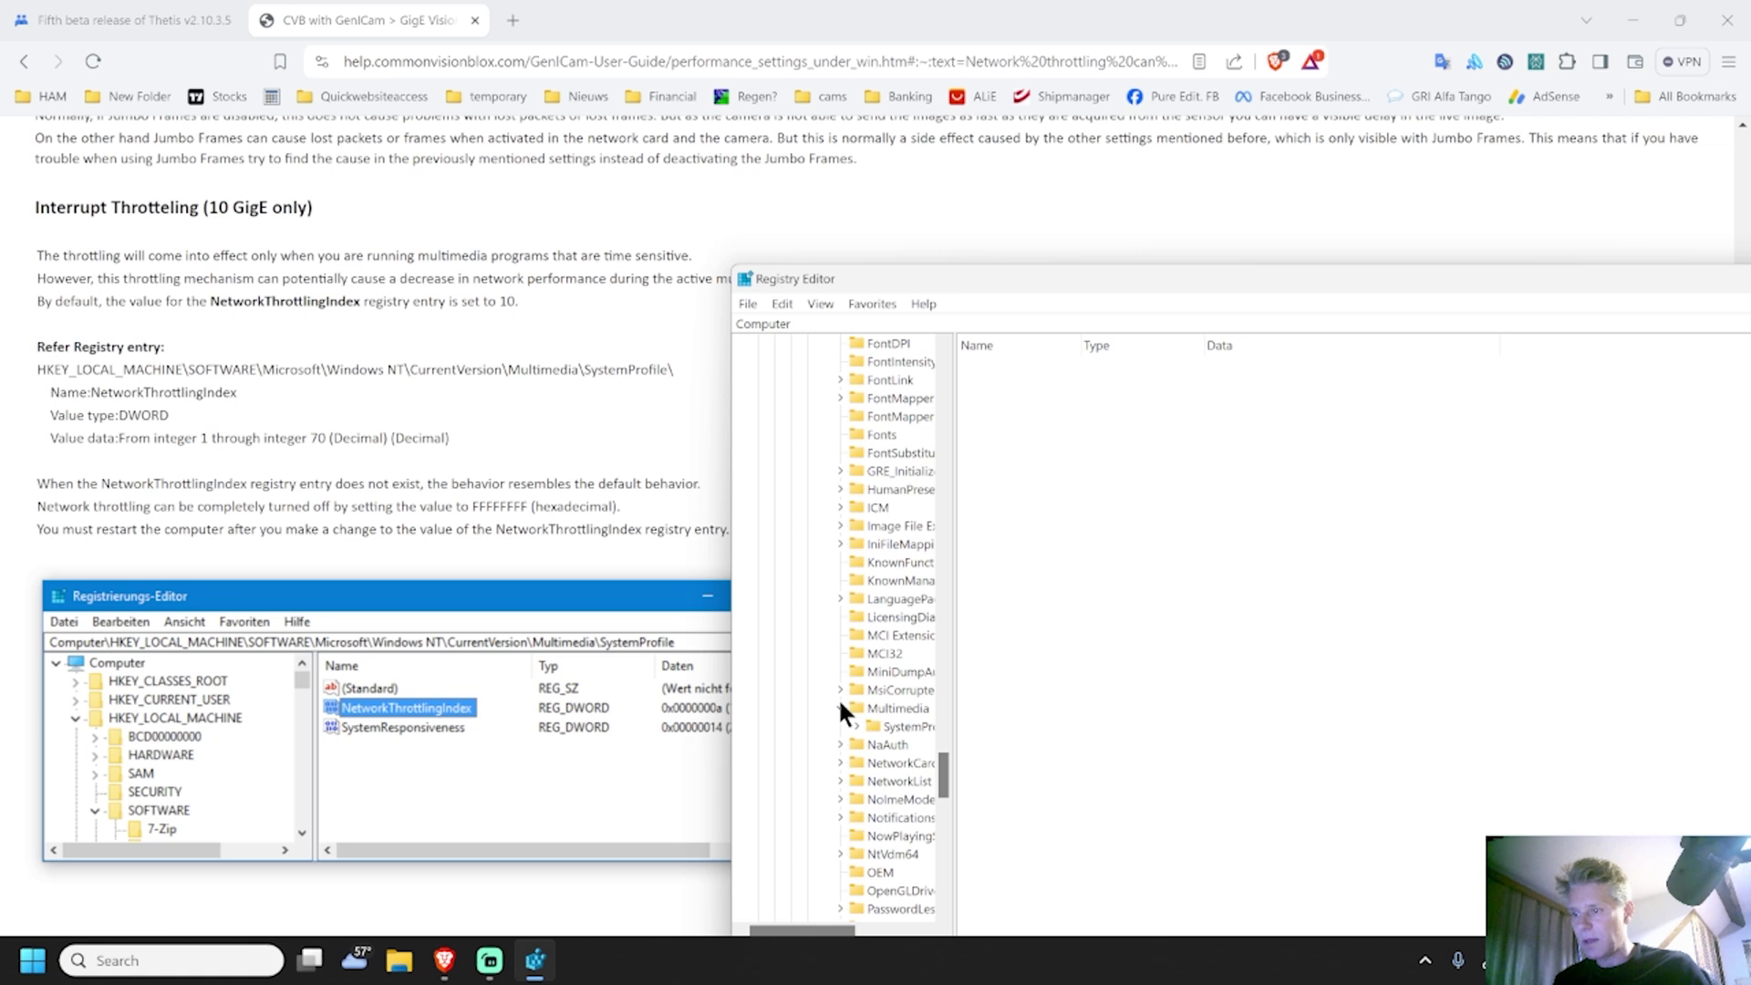
# Change NetworkThrottlingIndex under SystemProfile to hex FFFFFFFF and move Registry Editor left.
pyautogui.doubleClick(879, 727)
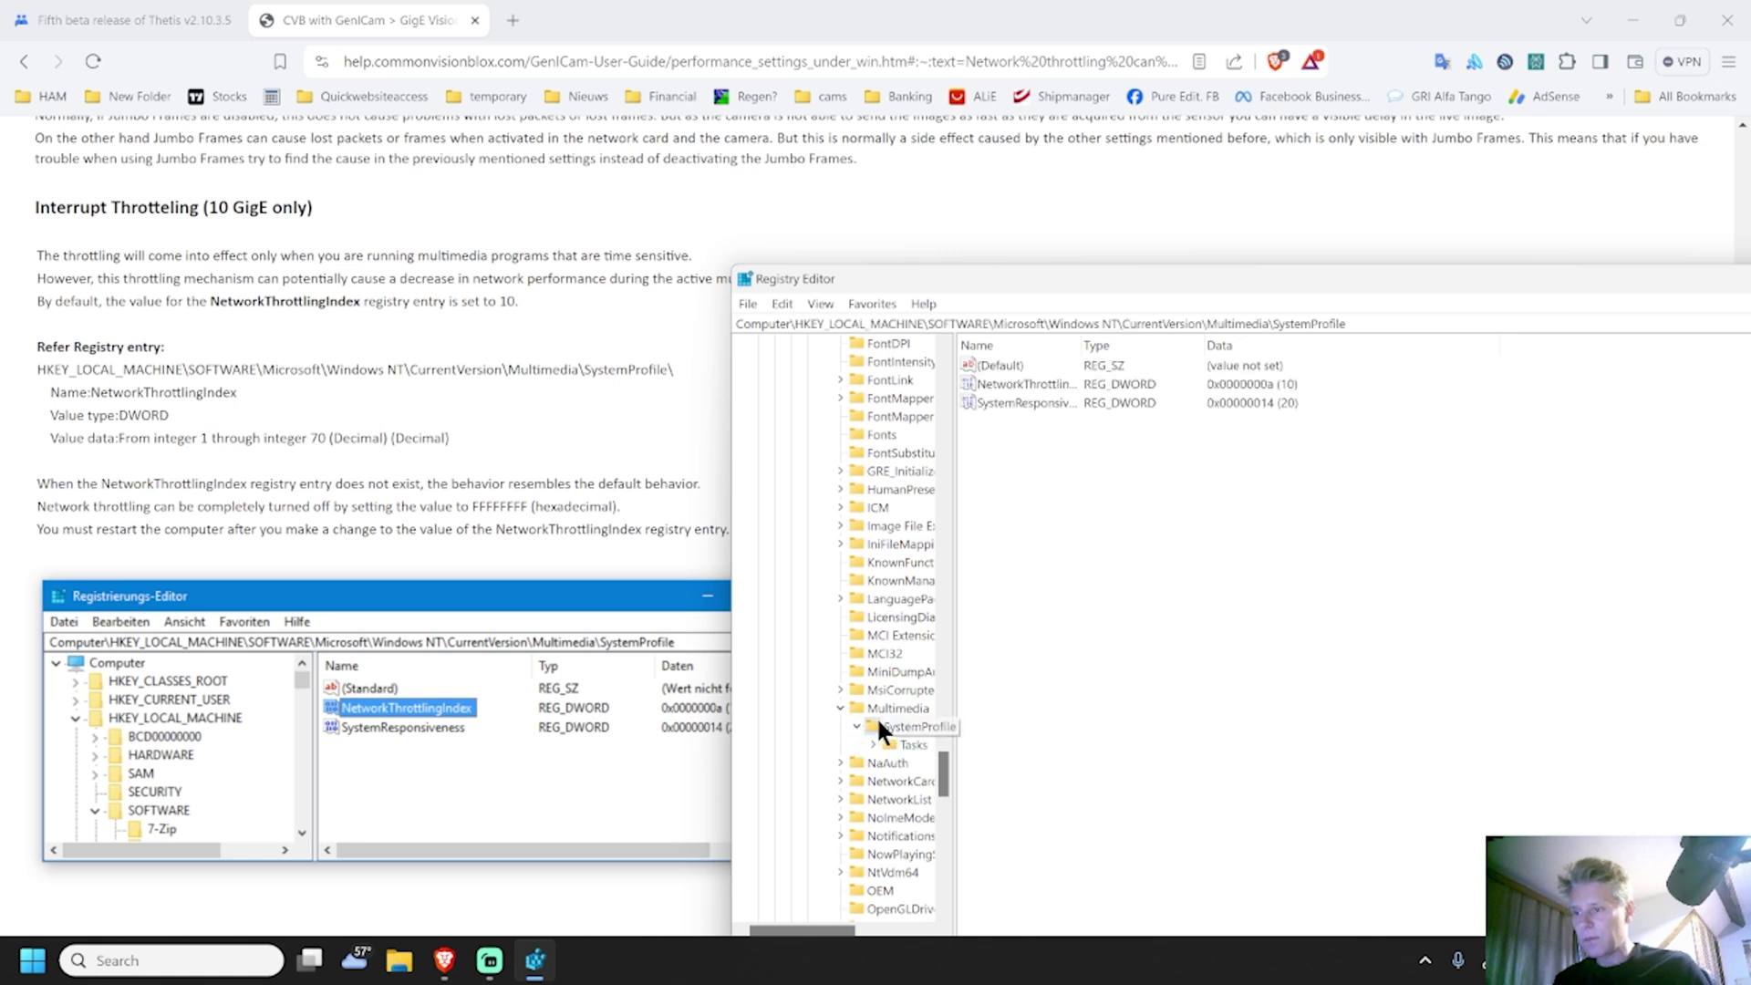
pyautogui.doubleClick(894, 728)
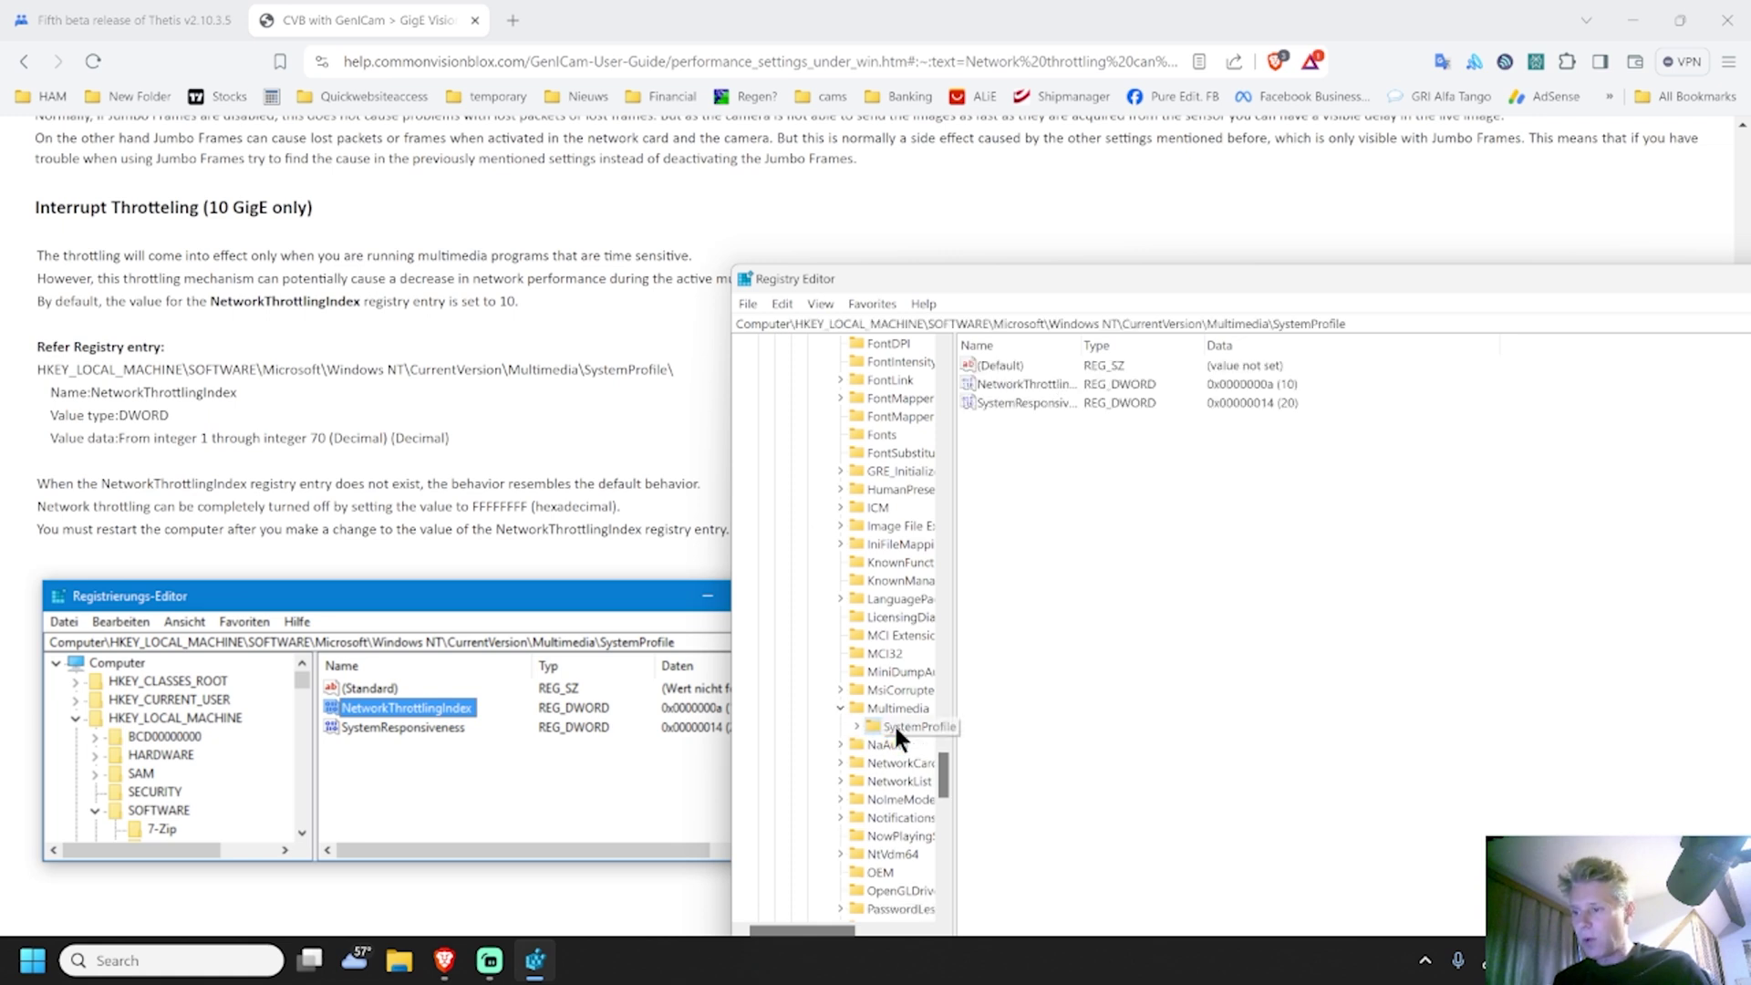
pyautogui.doubleClick(1025, 391)
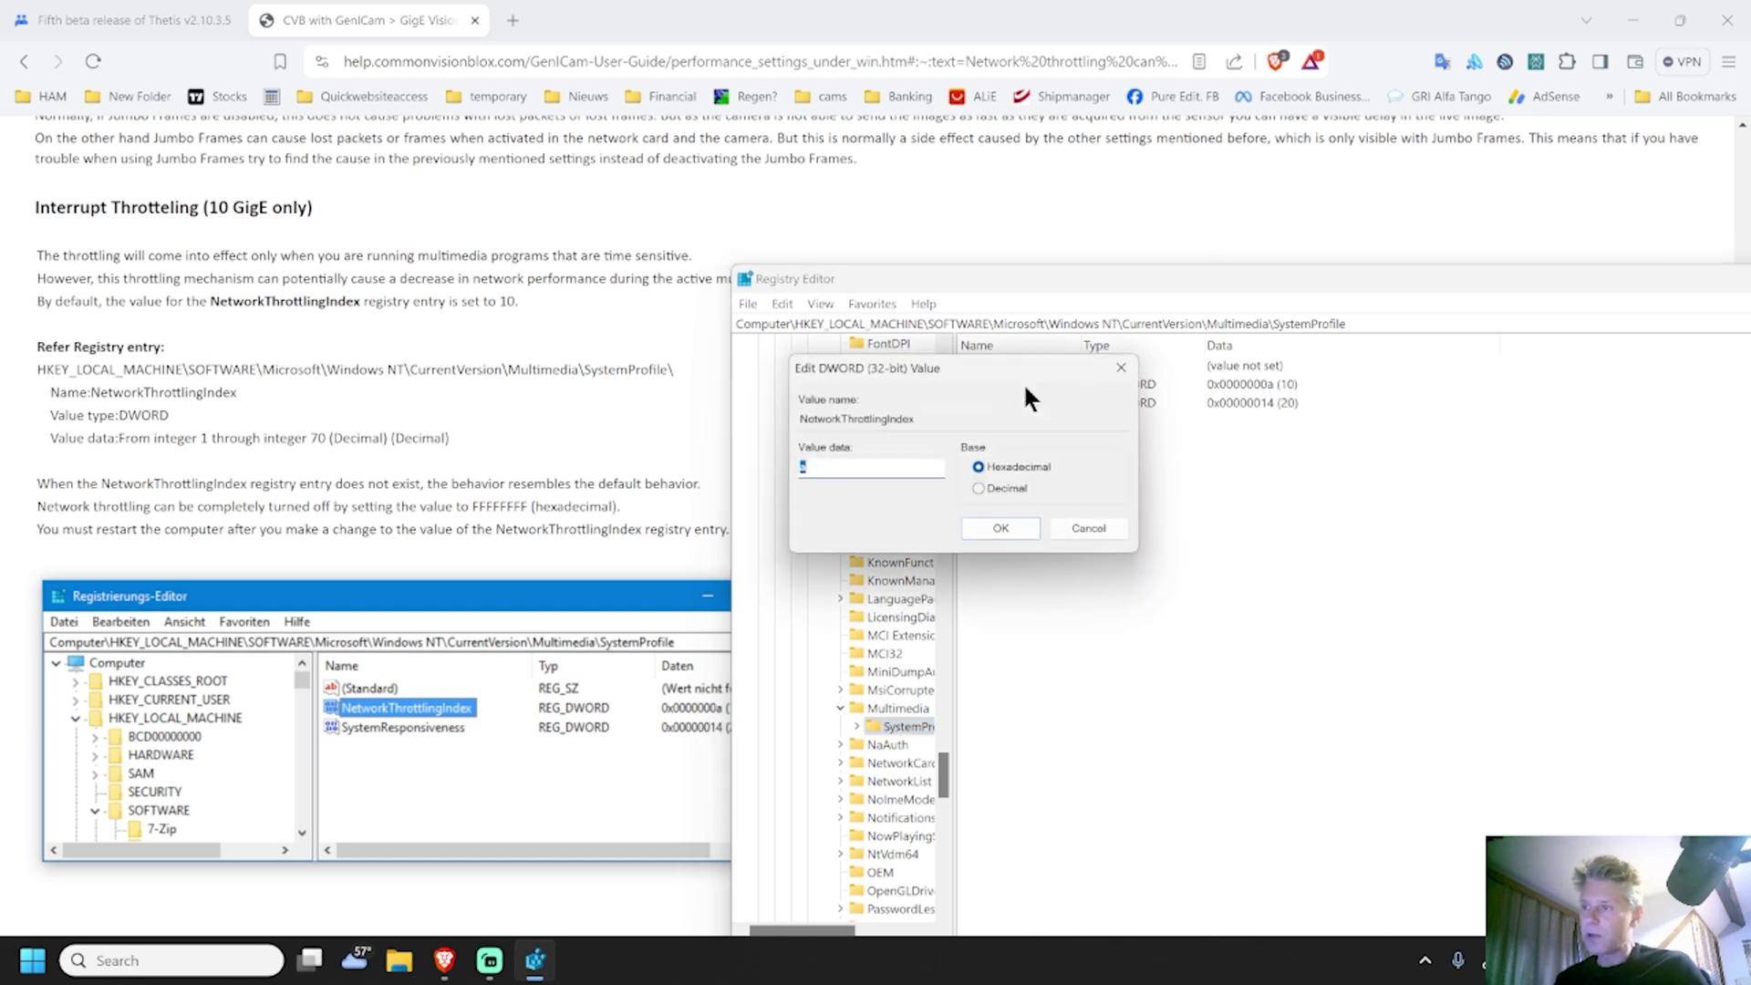
pyautogui.click(920, 474)
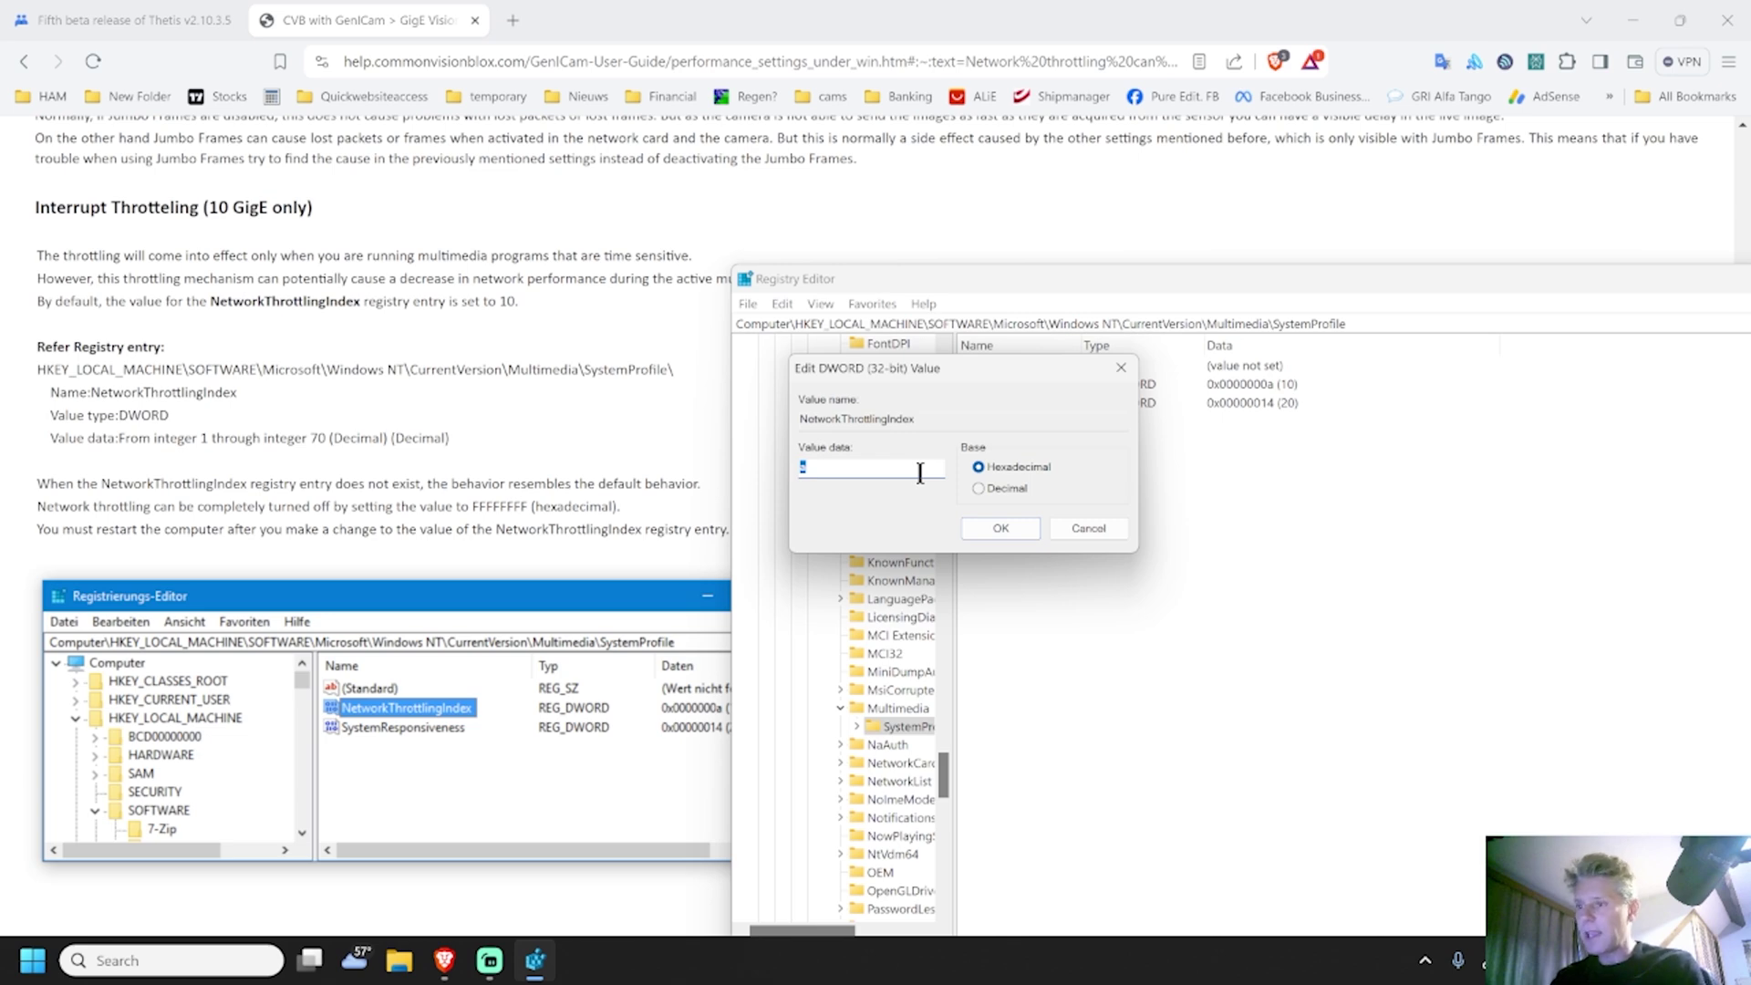
pyautogui.write('FF')
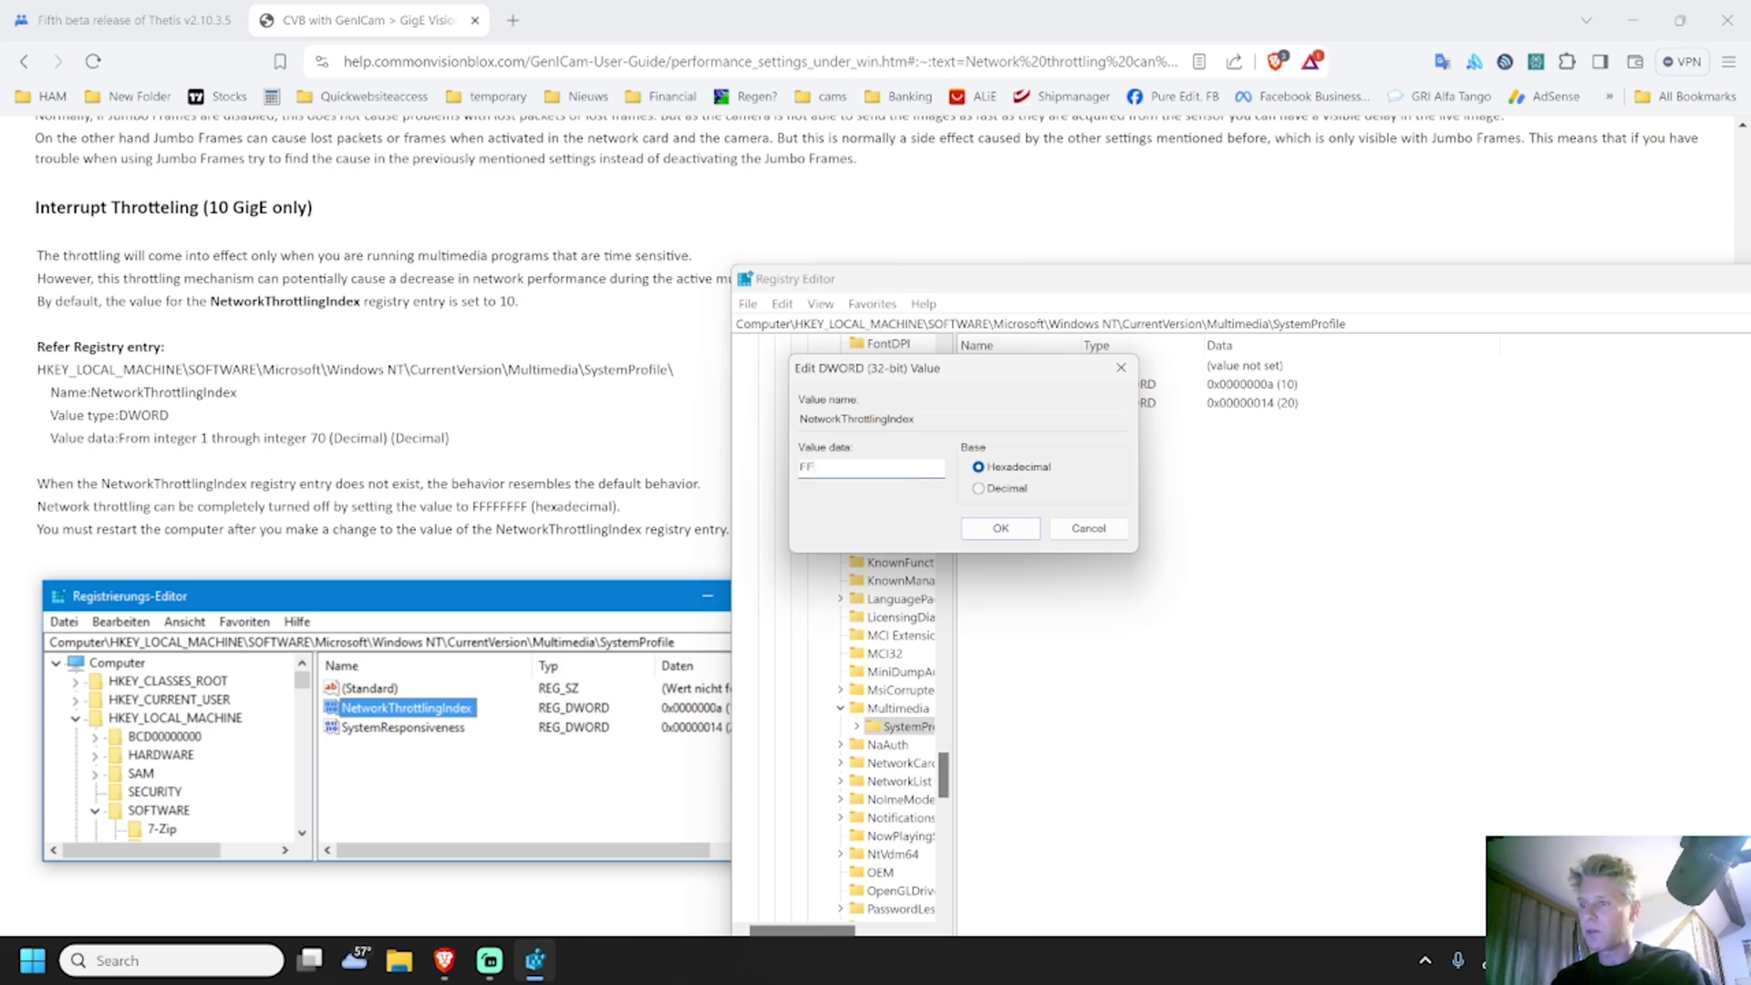
pyautogui.write('FFFFFF')
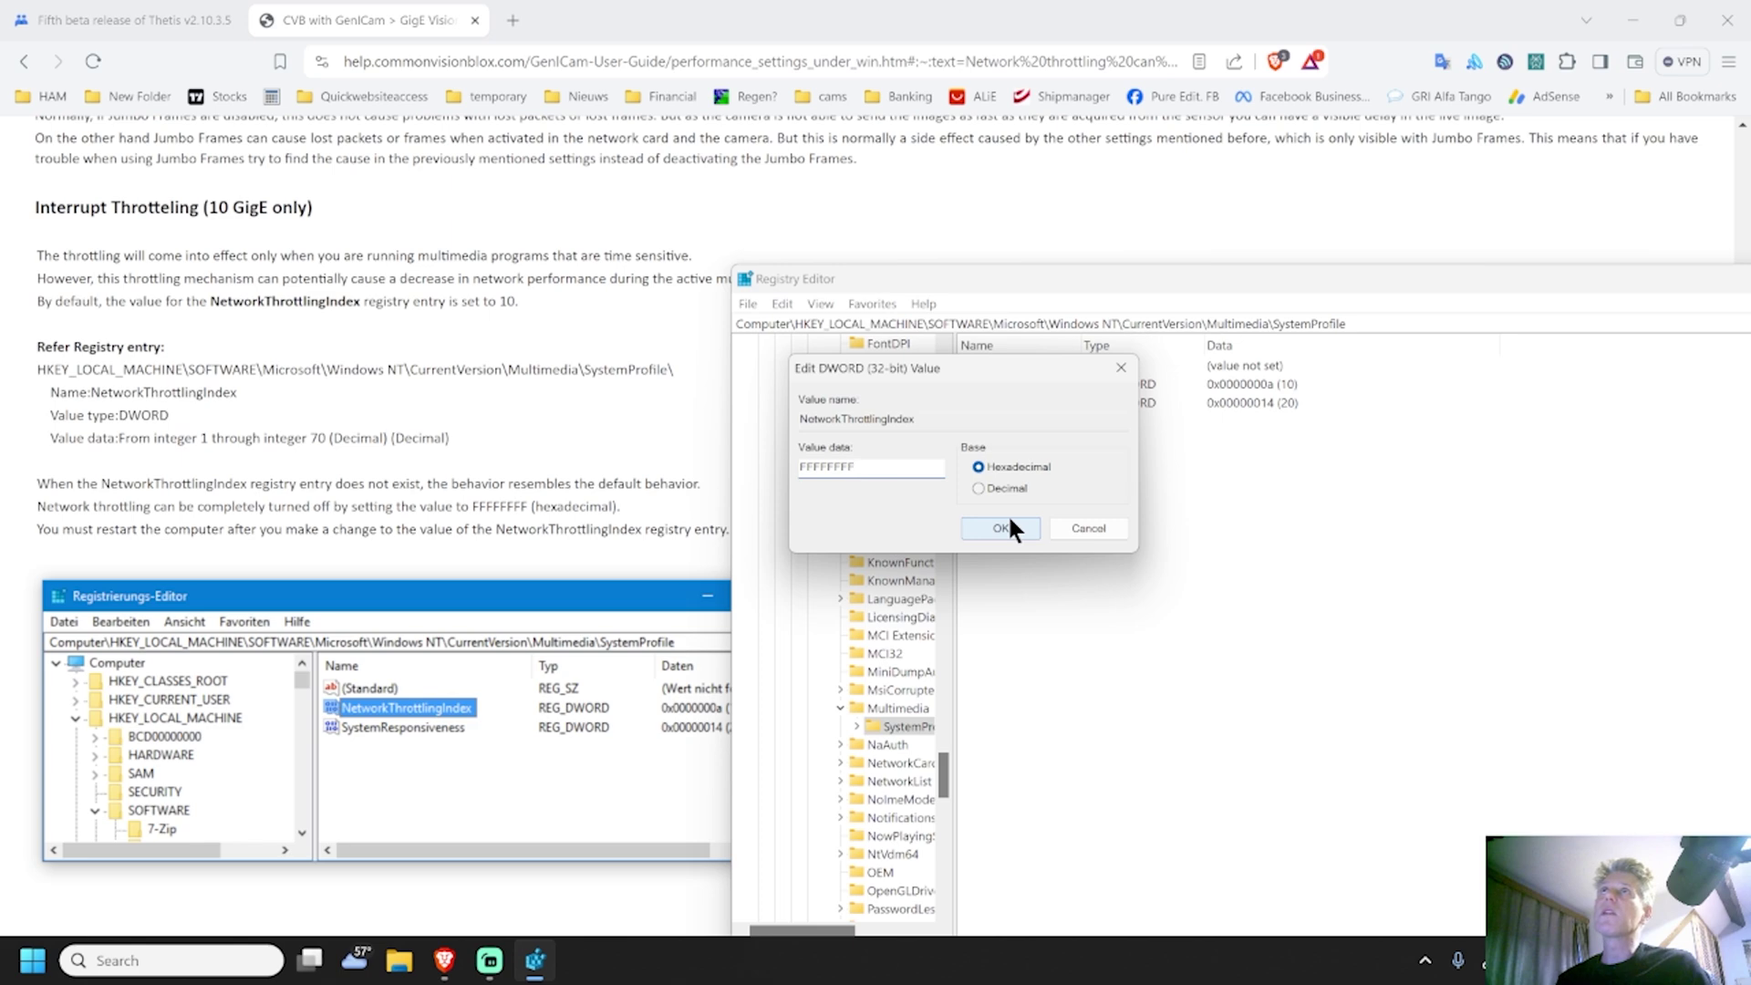
pyautogui.click(997, 536)
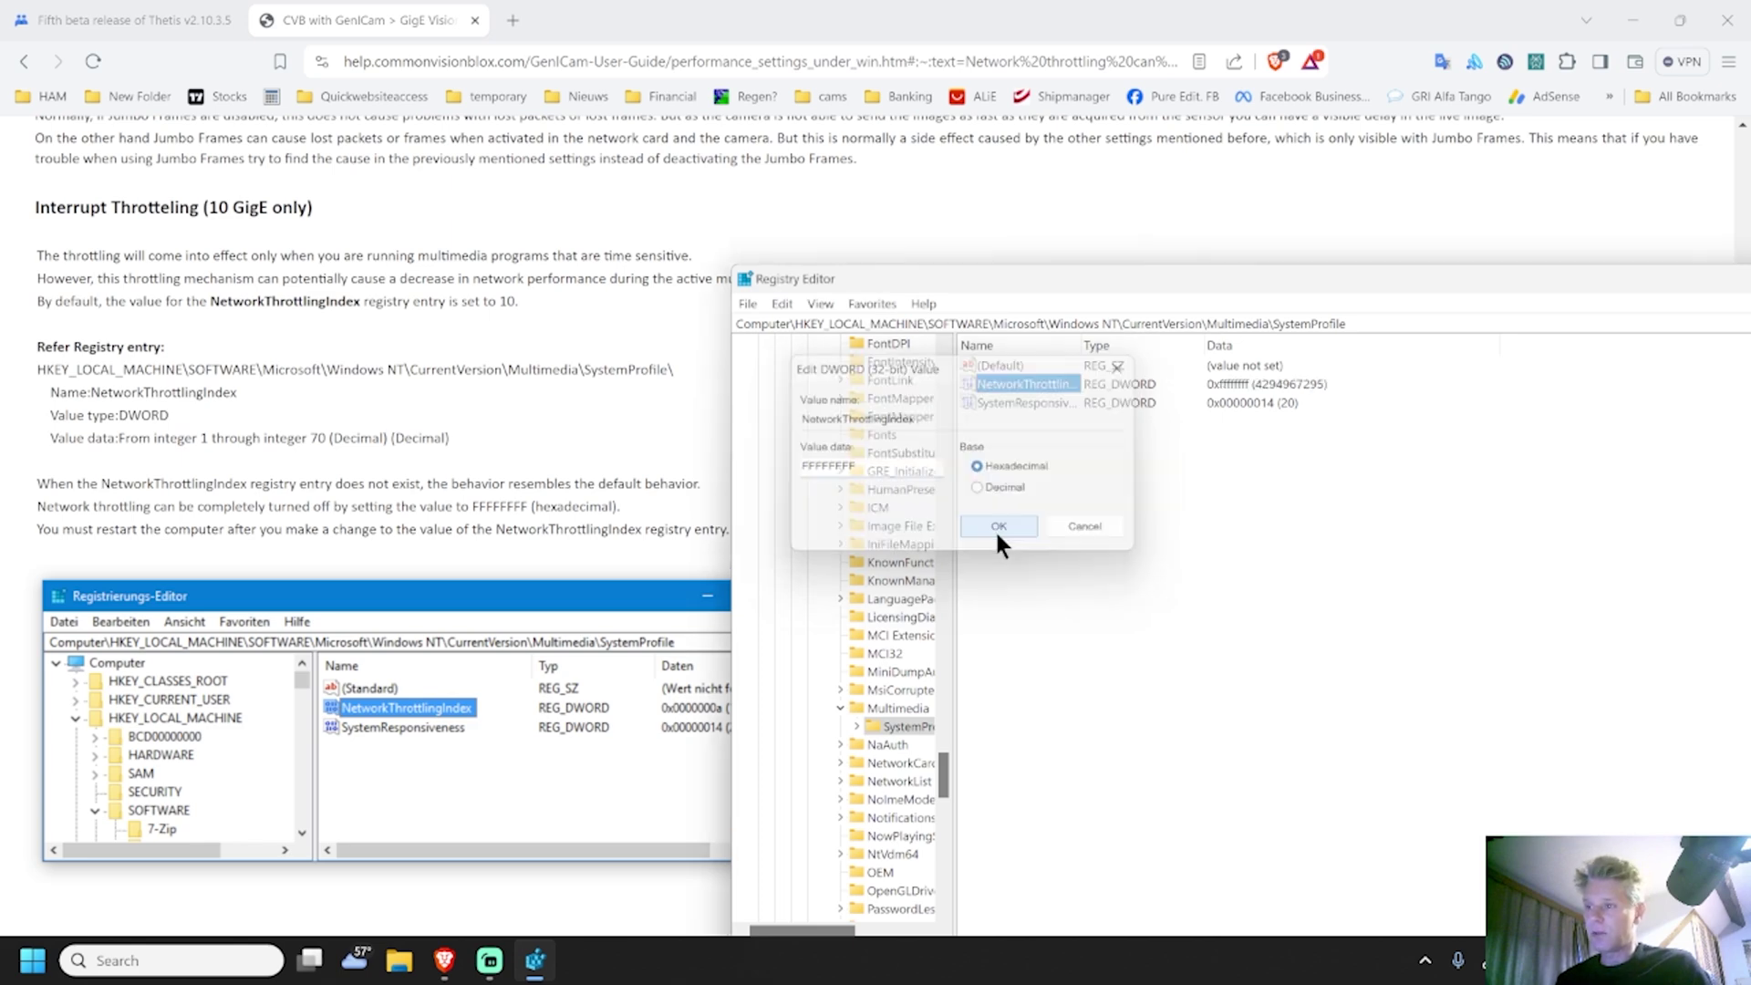
pyautogui.moveTo(1204, 278); pyautogui.dragTo(343, 265)
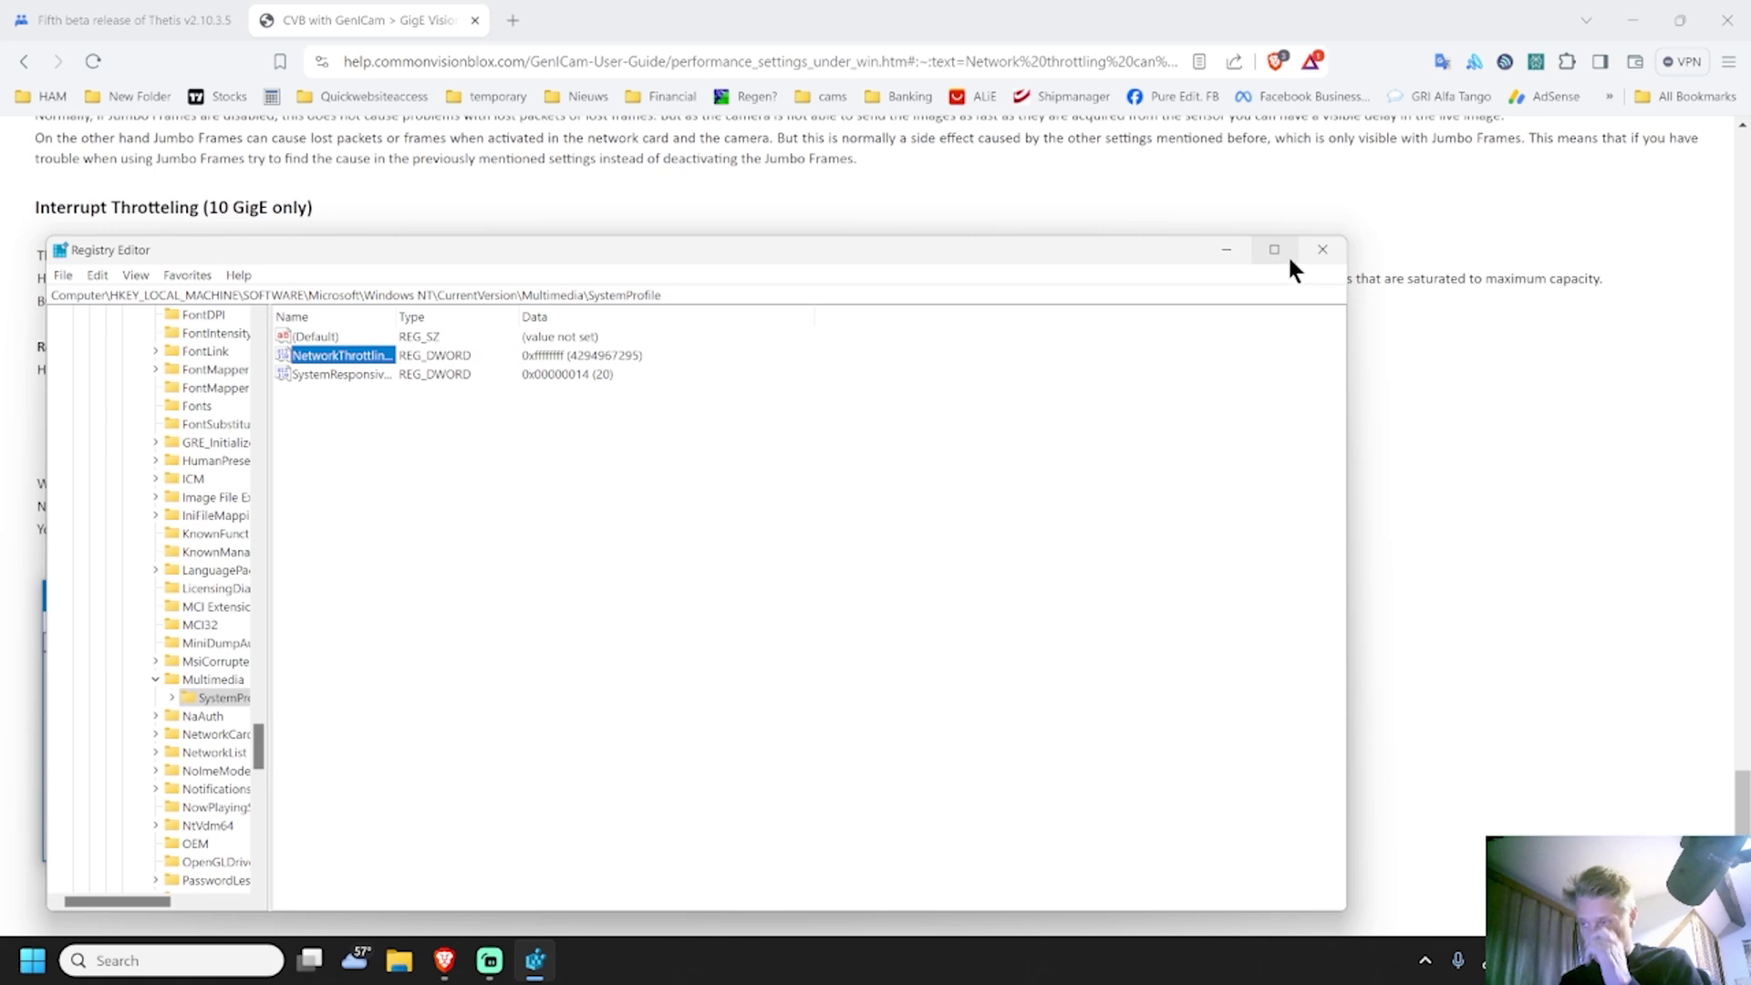
# Close Registry Editor, then close Brave and all its tabs.
pyautogui.click(1322, 249)
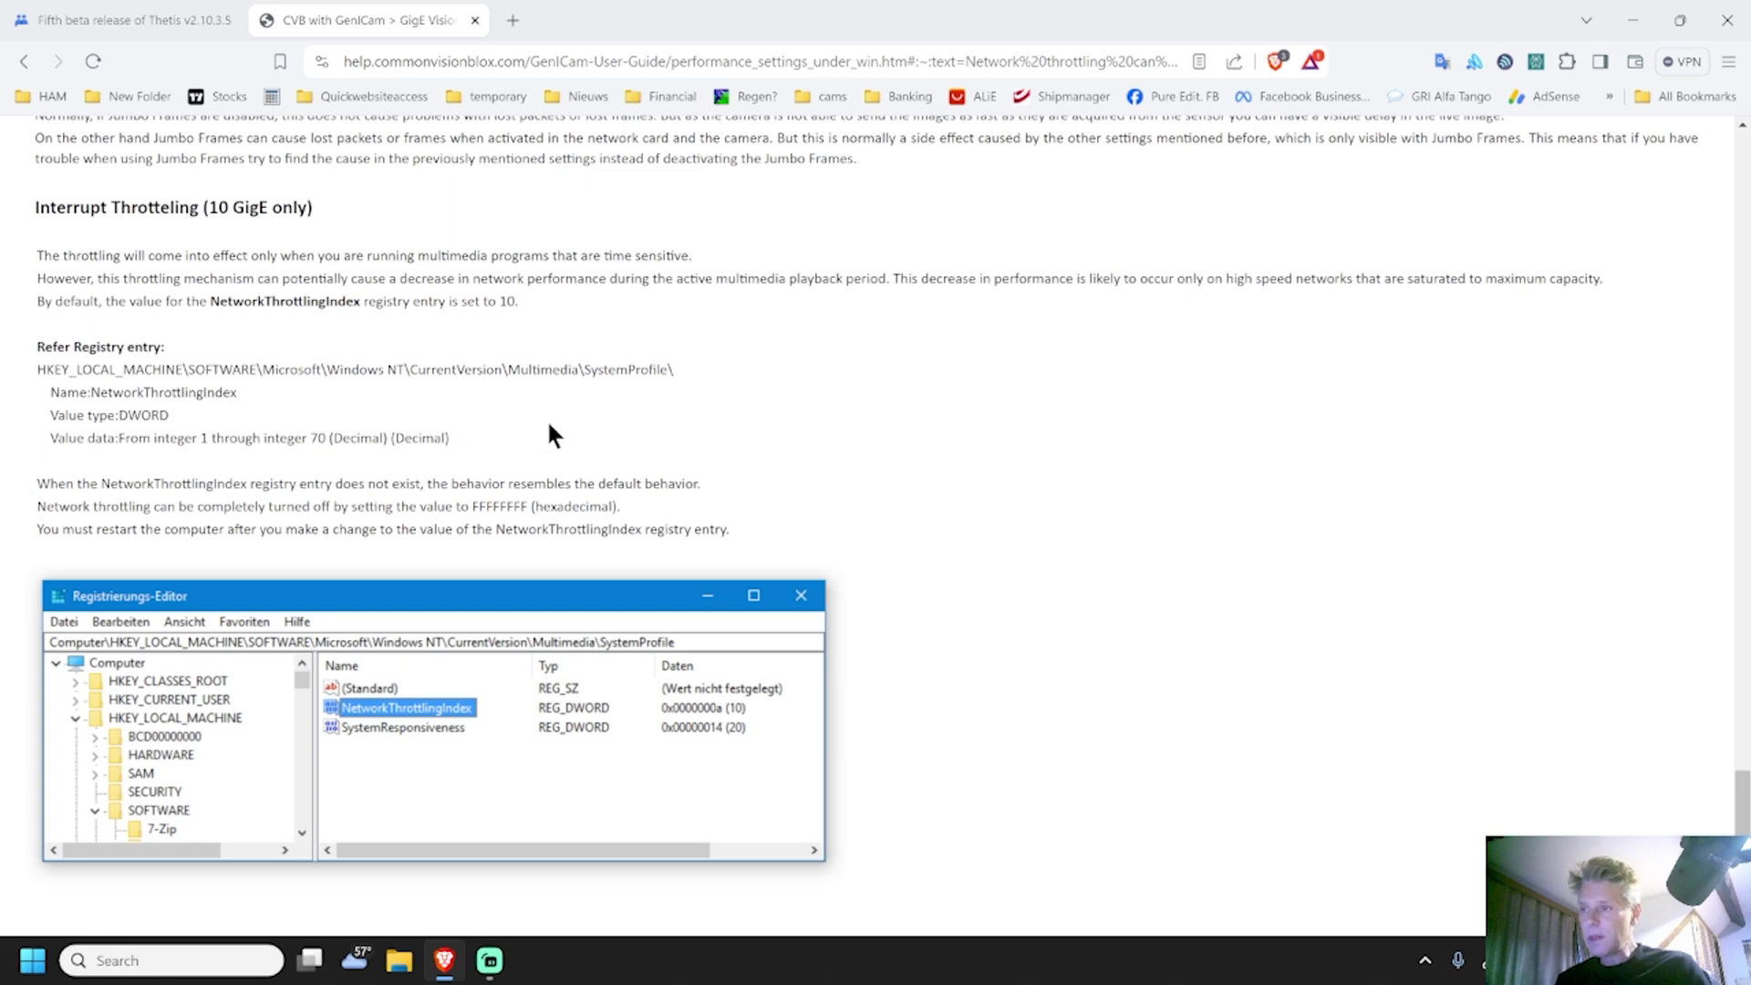
pyautogui.click(1727, 20)
pyautogui.click(901, 261)
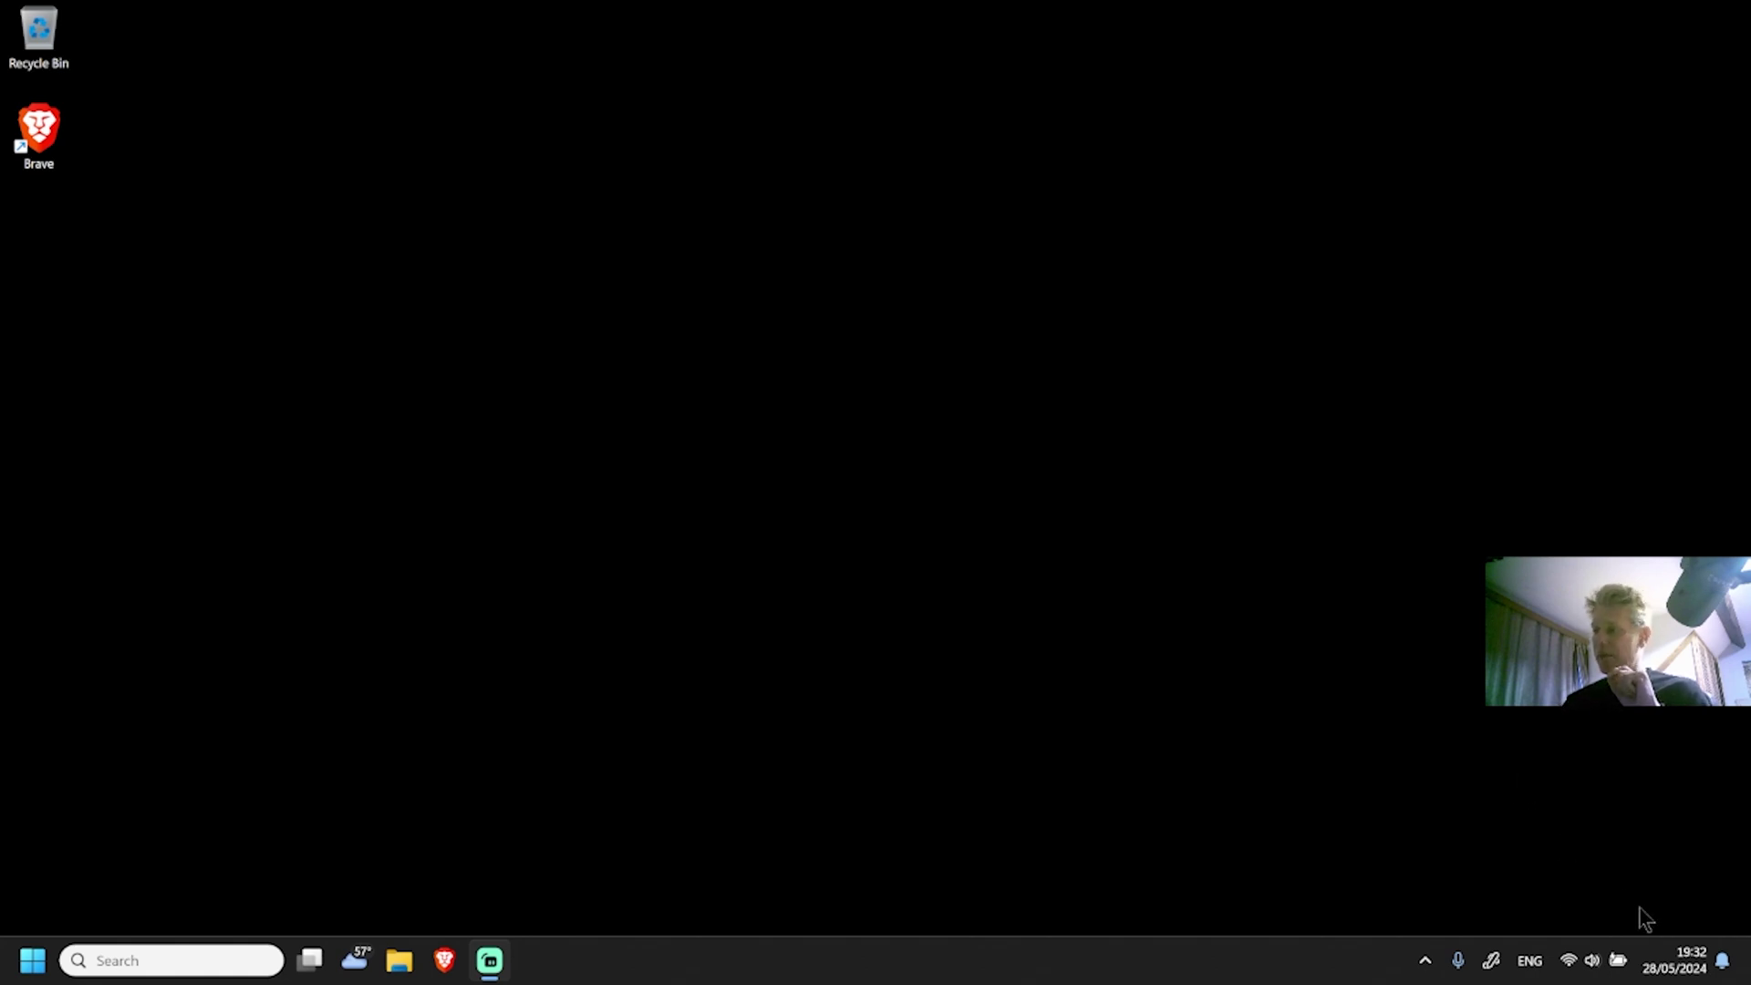
# Open More sound settings from the volume icon's Sound settings, then close Settings.
pyautogui.rightClick(1574, 965)
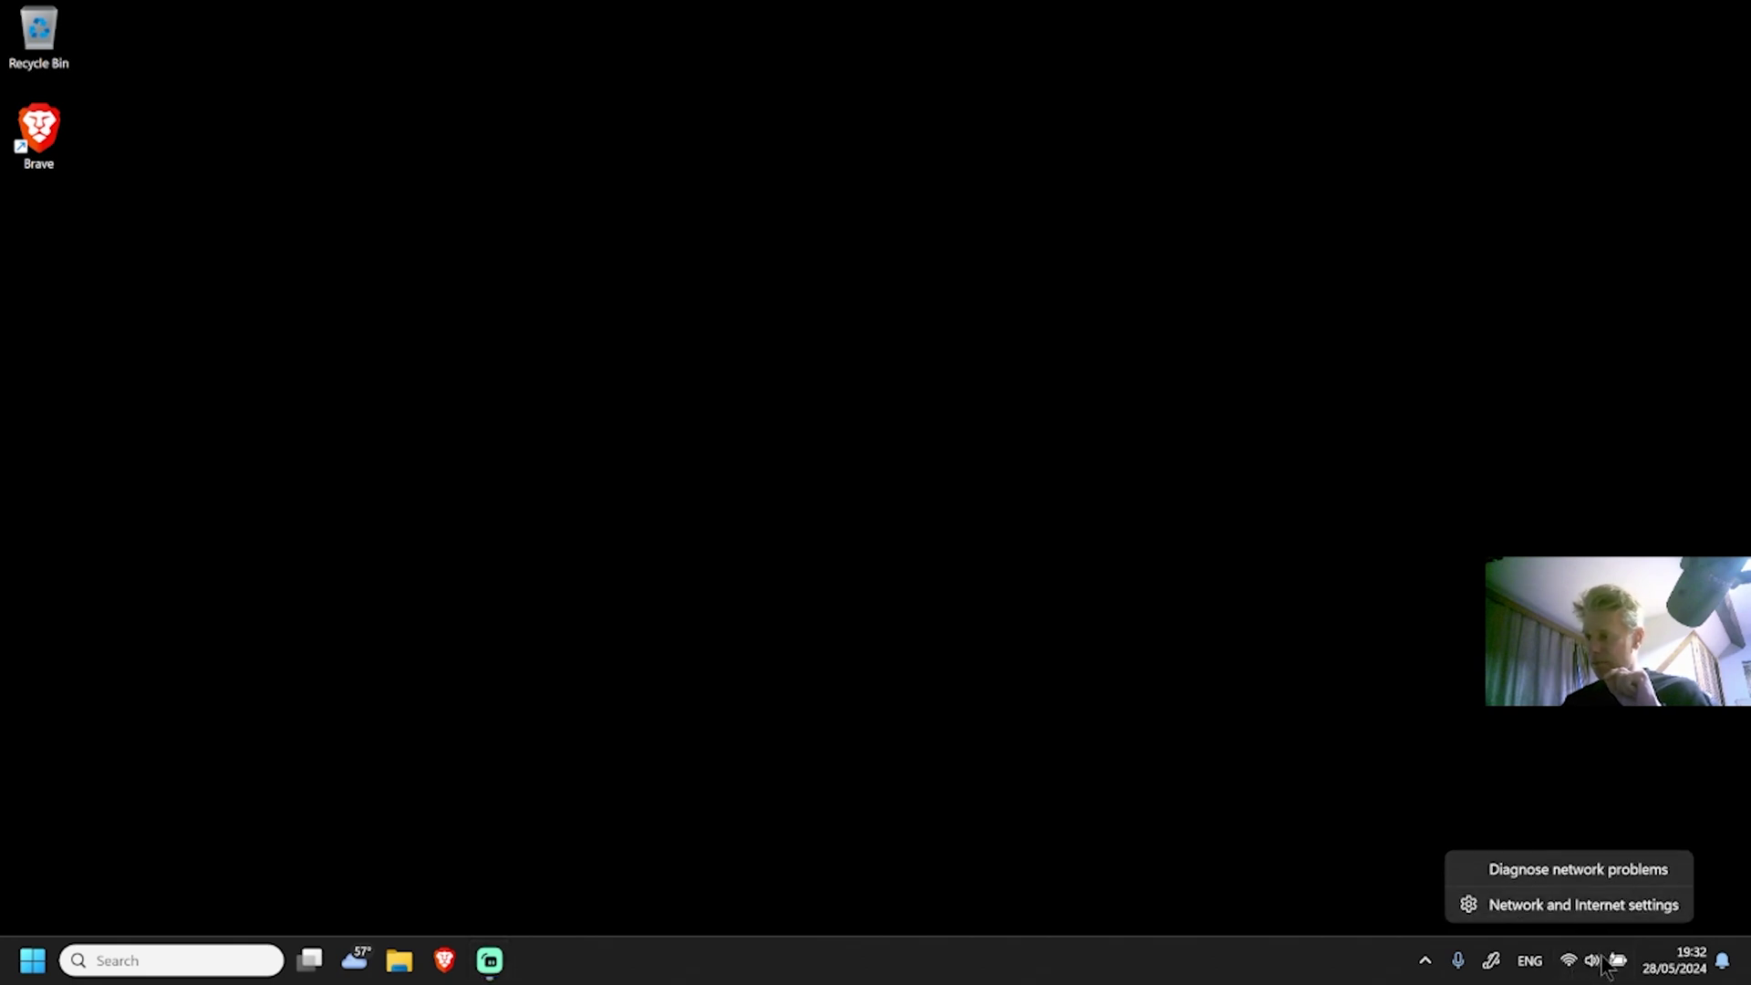
pyautogui.rightClick(1596, 965)
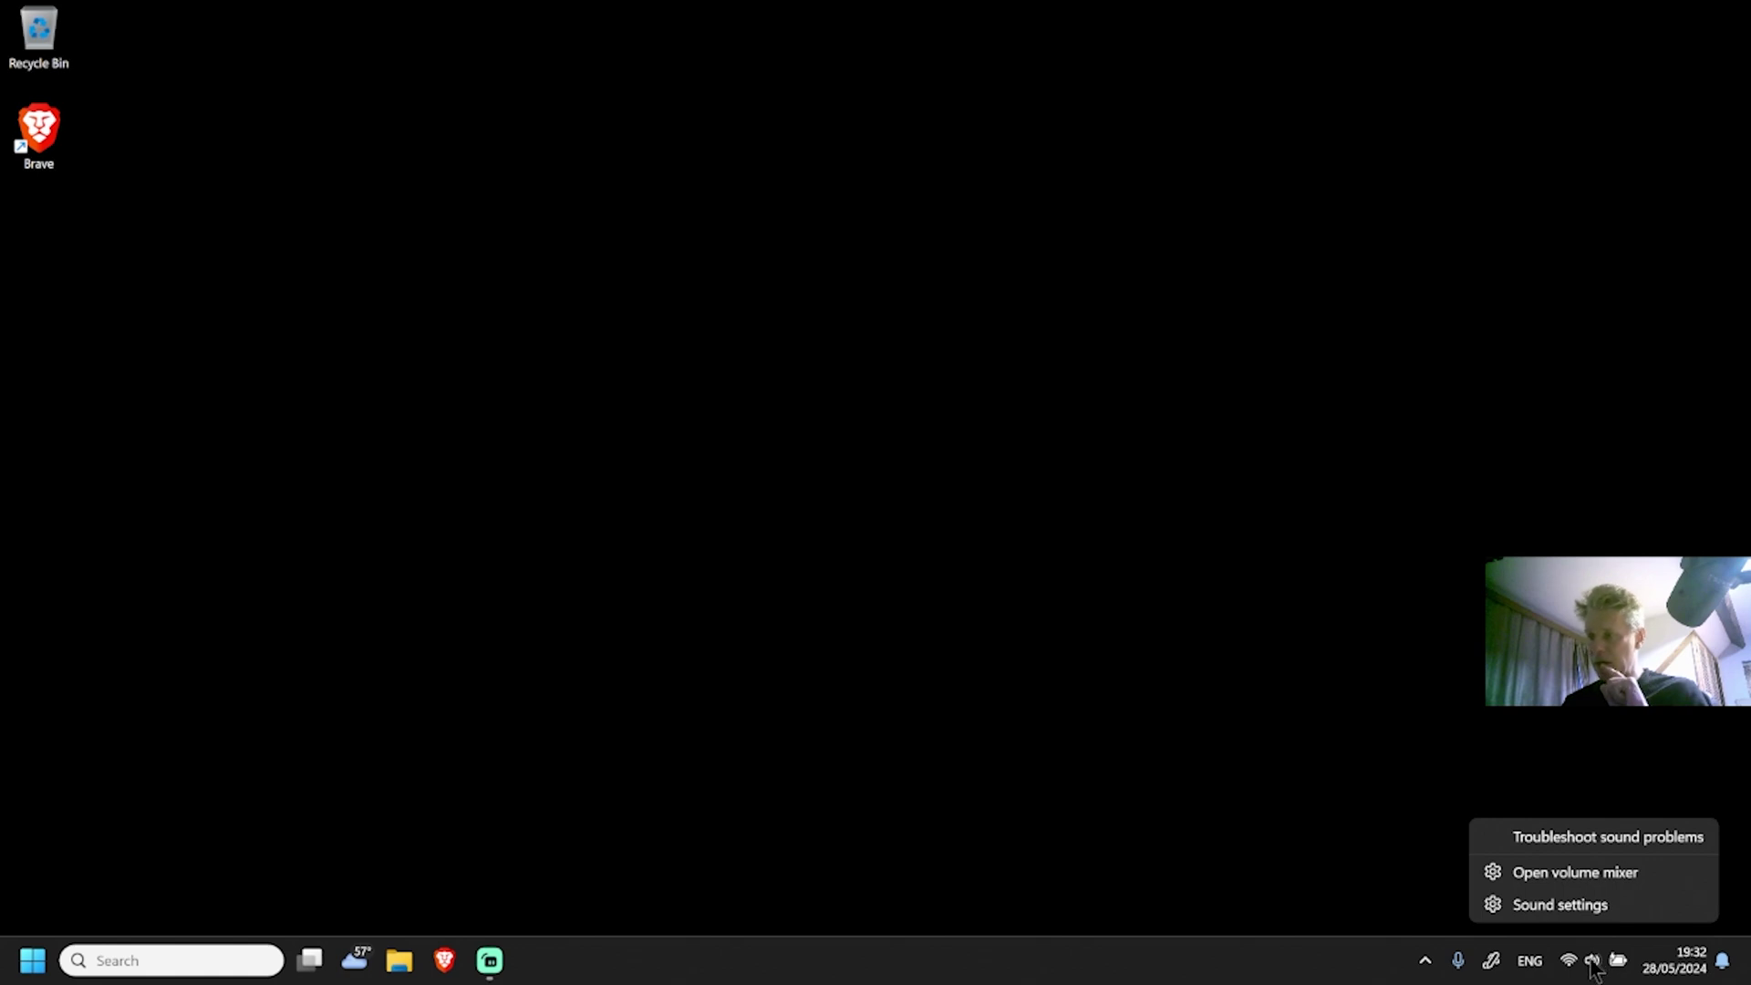
pyautogui.click(1563, 907)
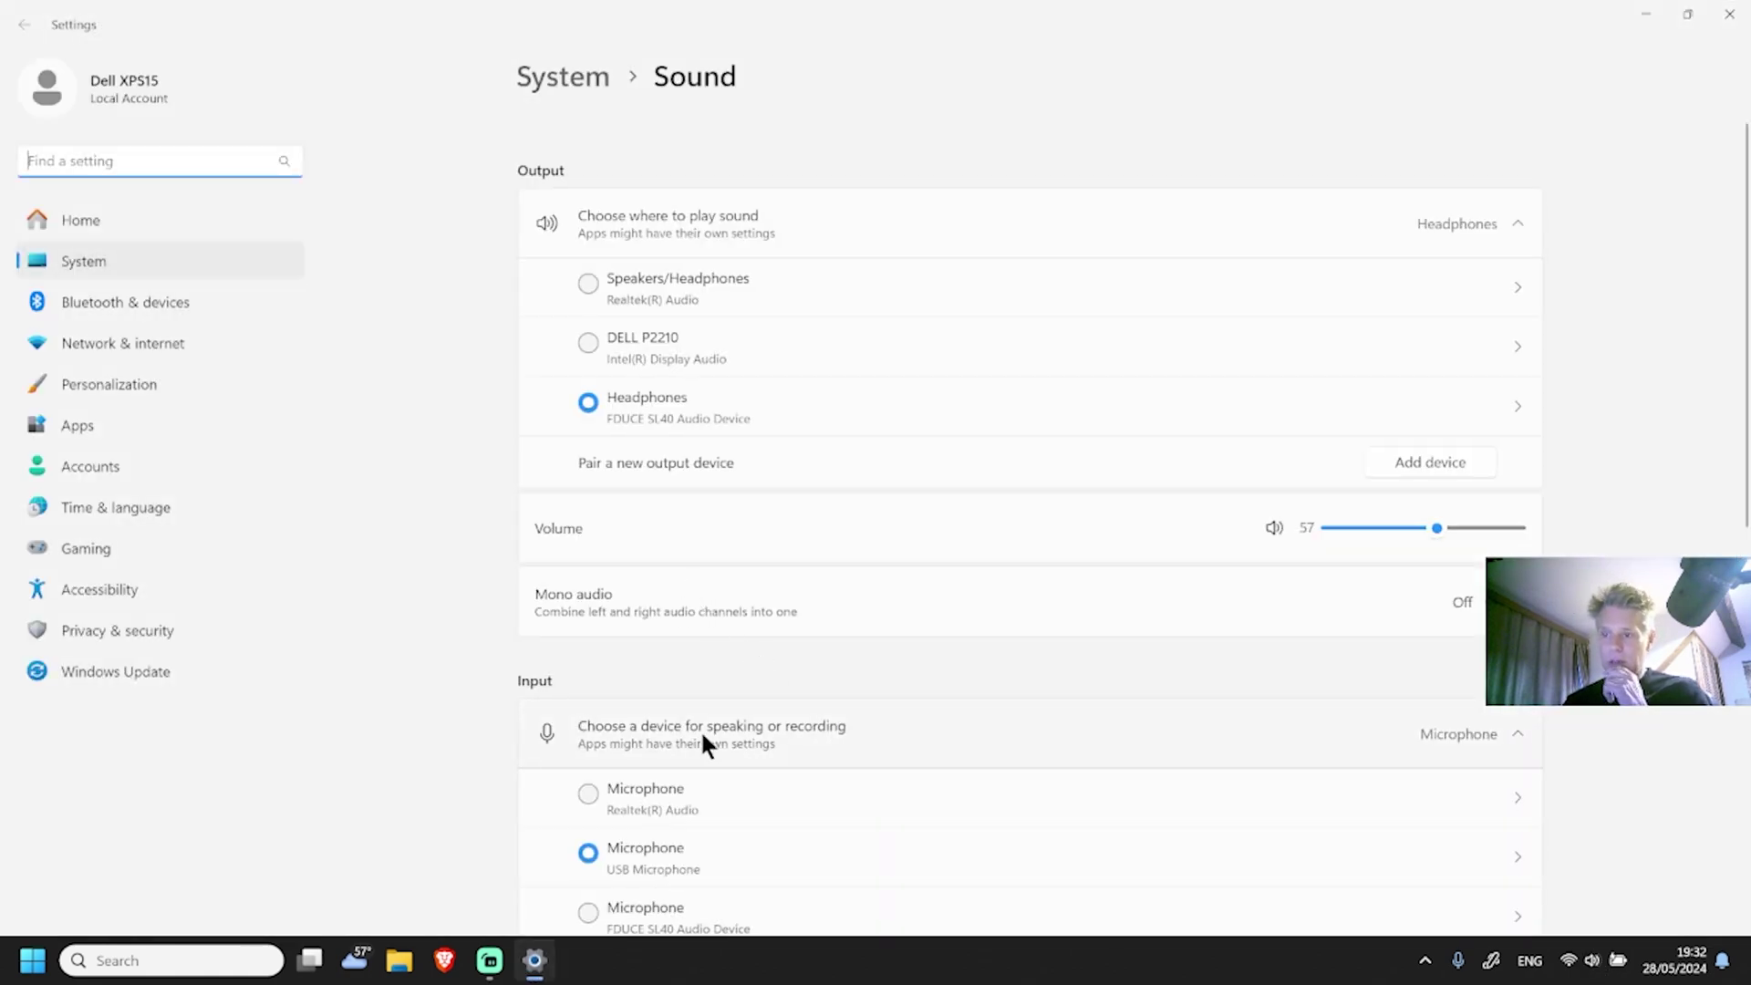
pyautogui.scroll(-9, 702, 737)
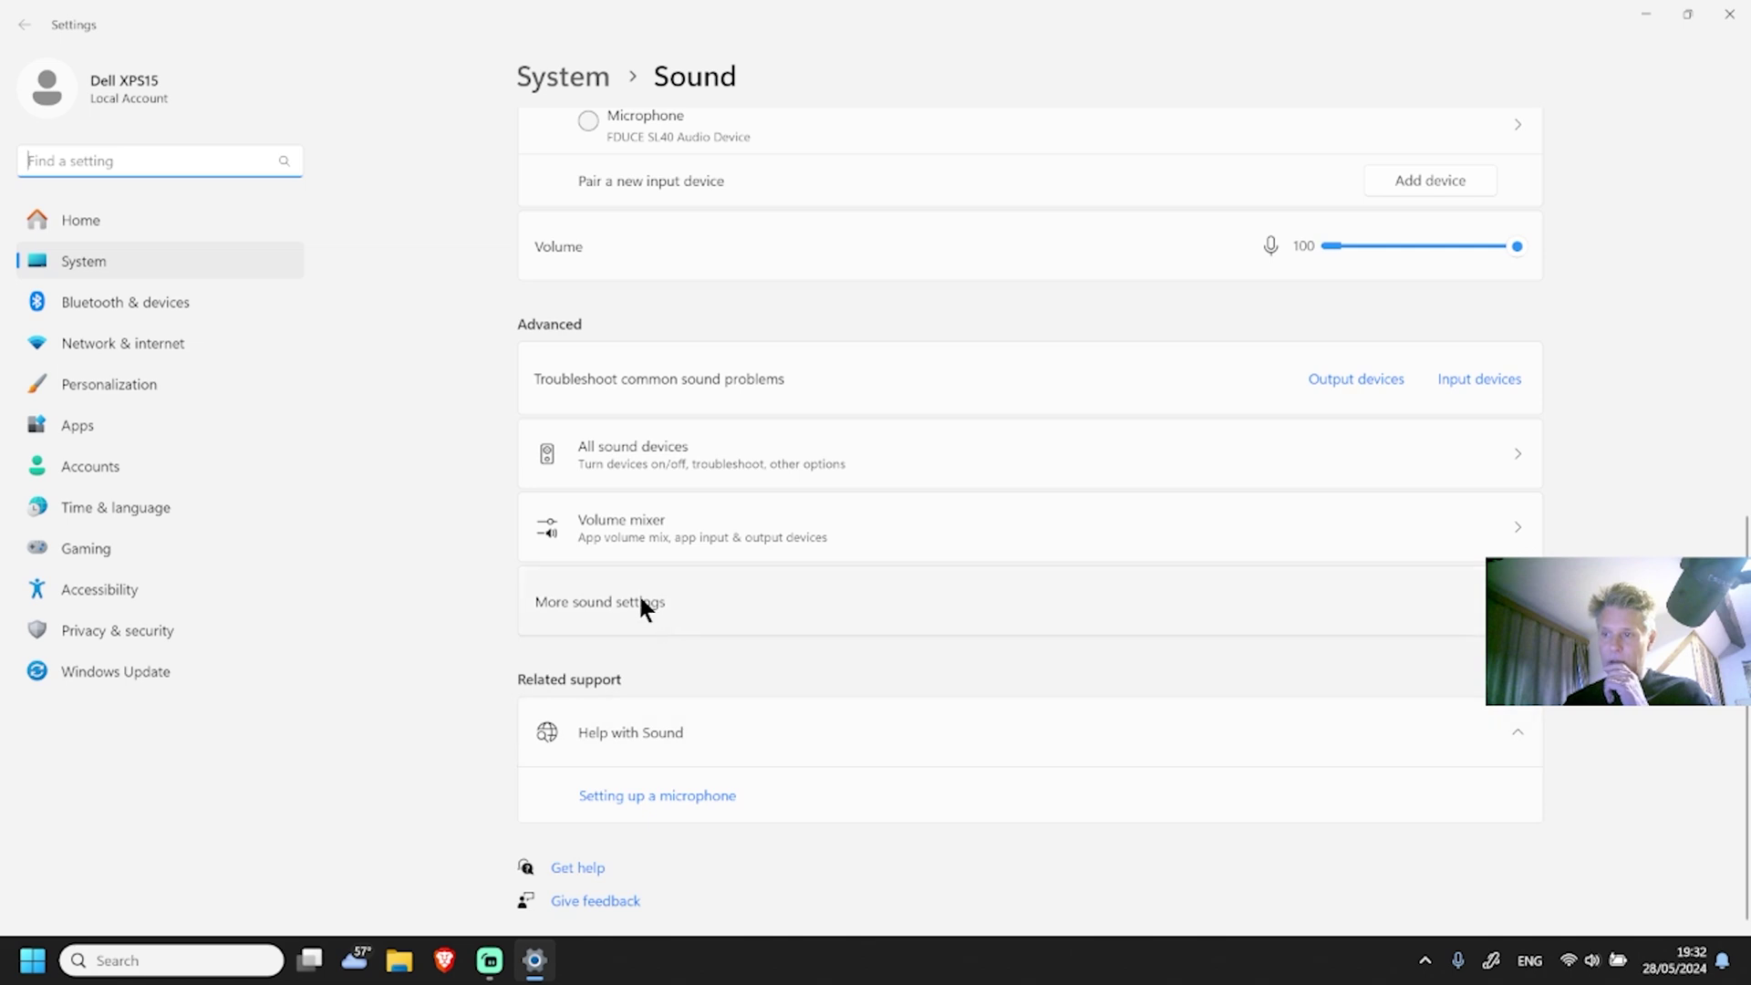
pyautogui.click(640, 600)
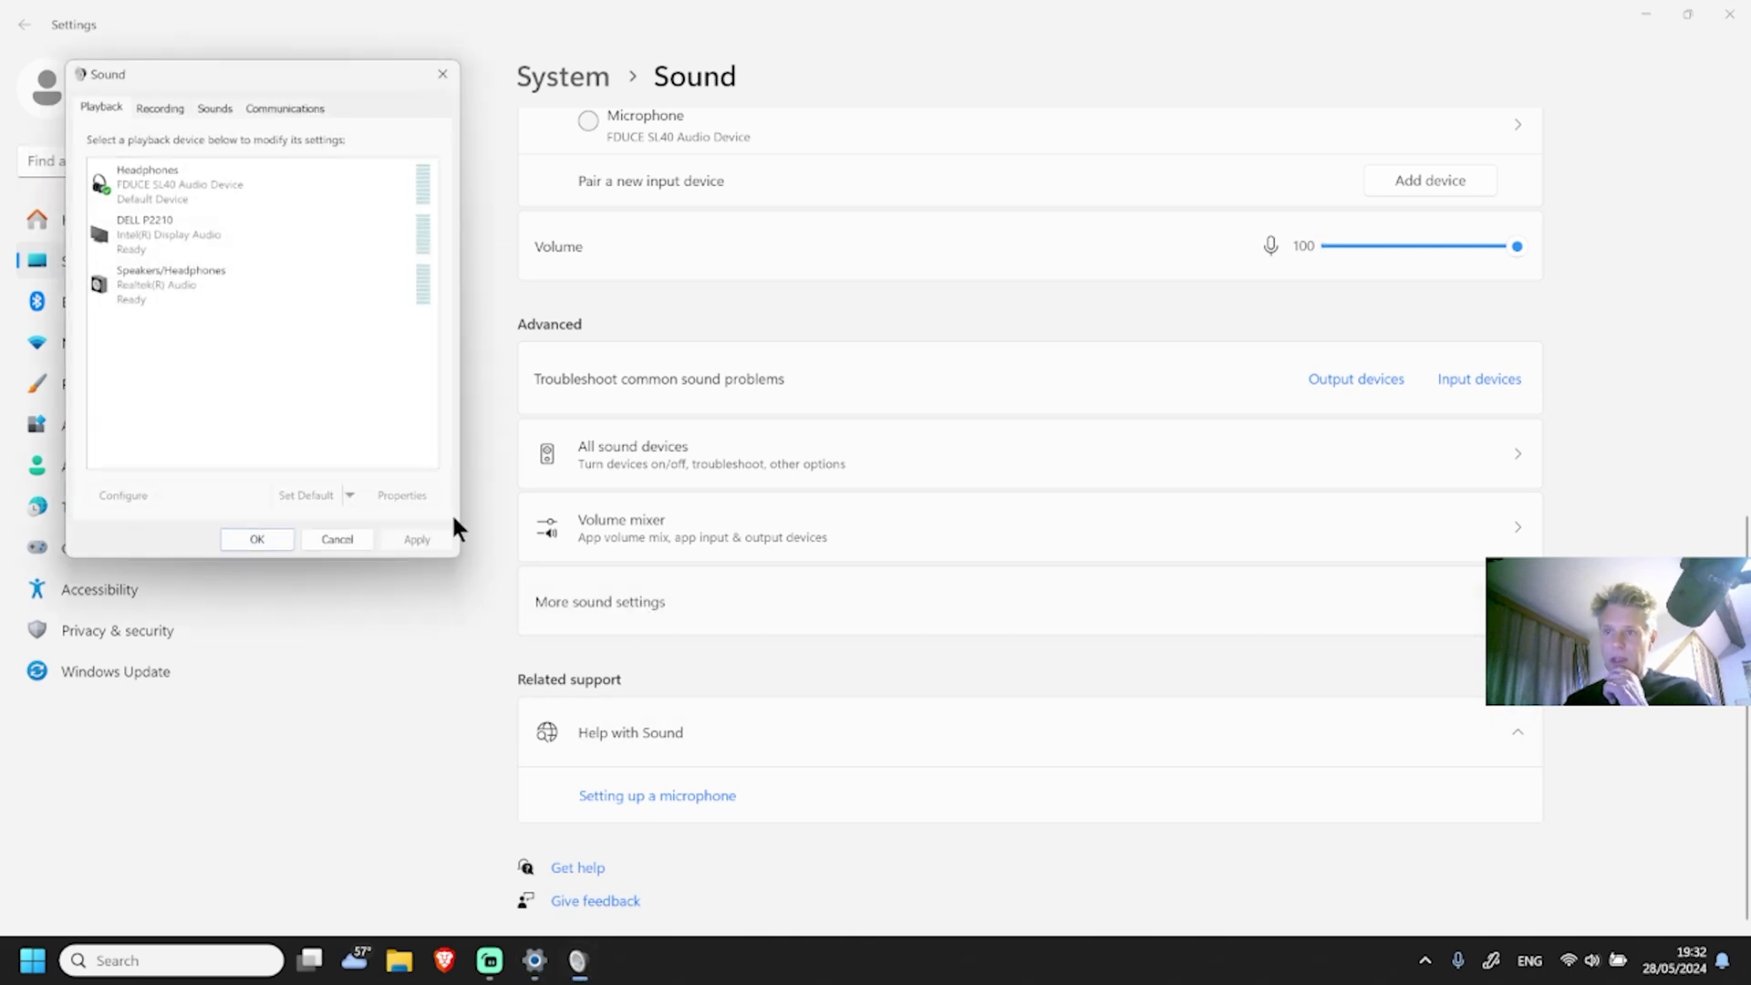
pyautogui.moveTo(341, 95); pyautogui.dragTo(712, 237)
pyautogui.click(1728, 15)
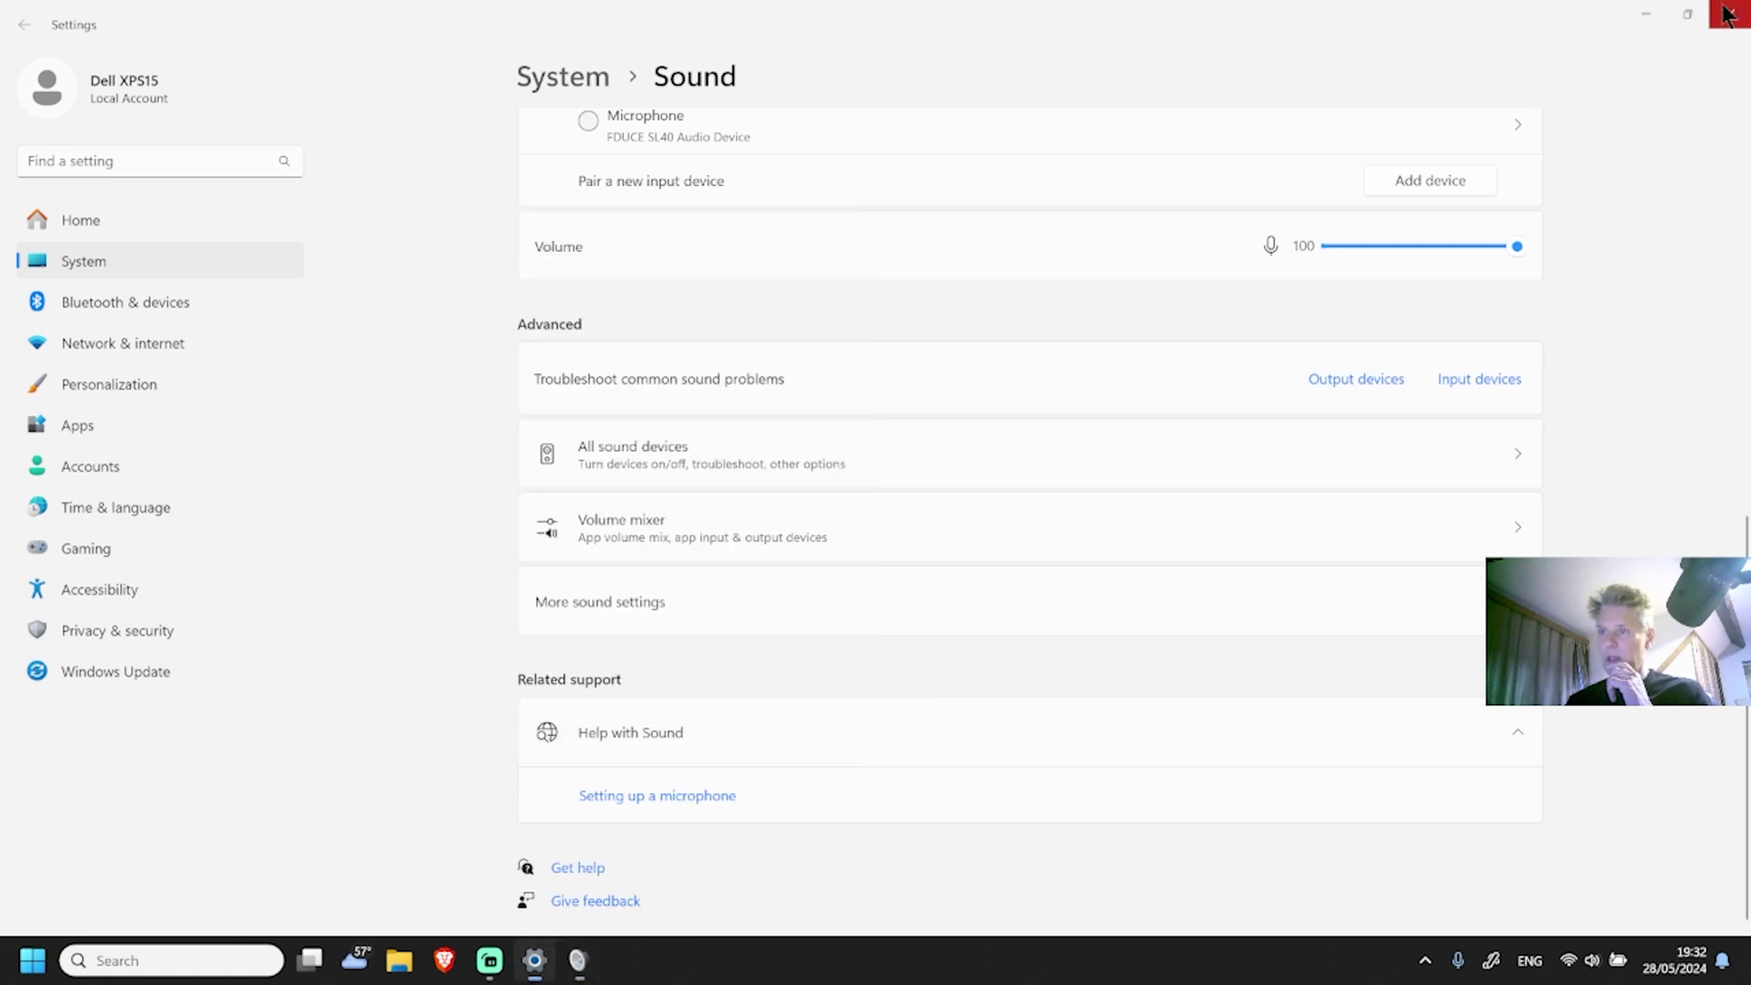
pyautogui.click(1728, 15)
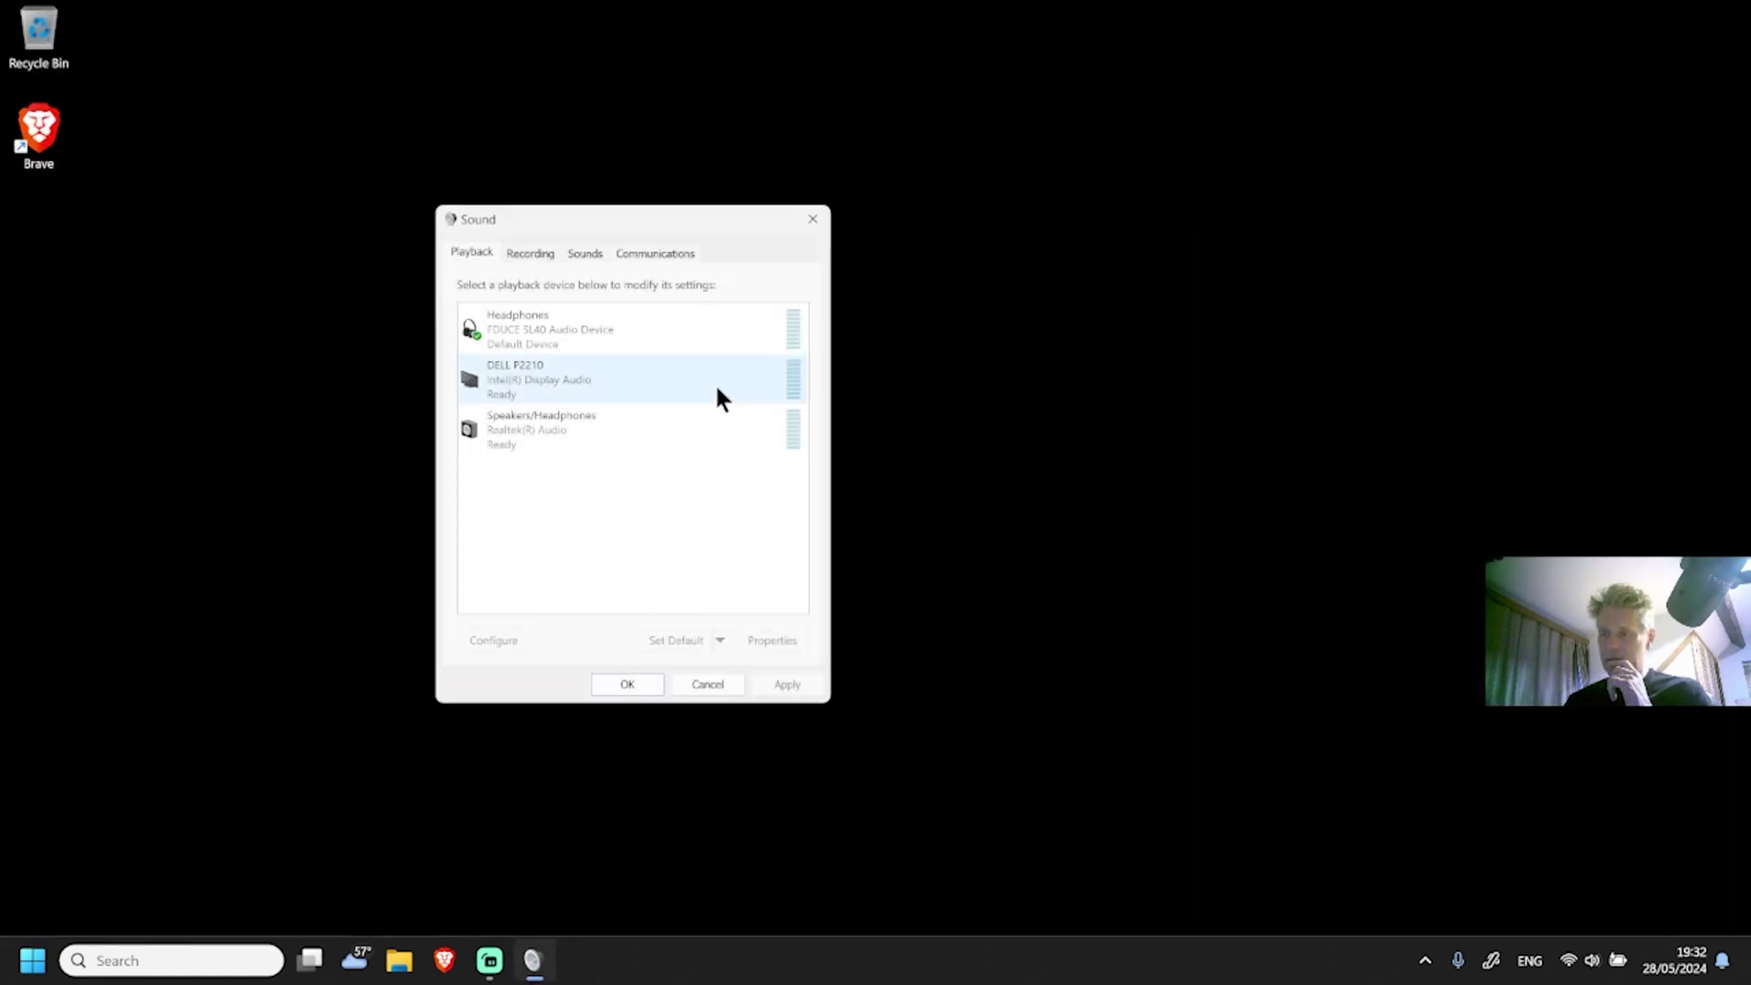
# Check the Headphones' default format on the Advanced tab, leaving it unchanged.
pyautogui.doubleClick(516, 332)
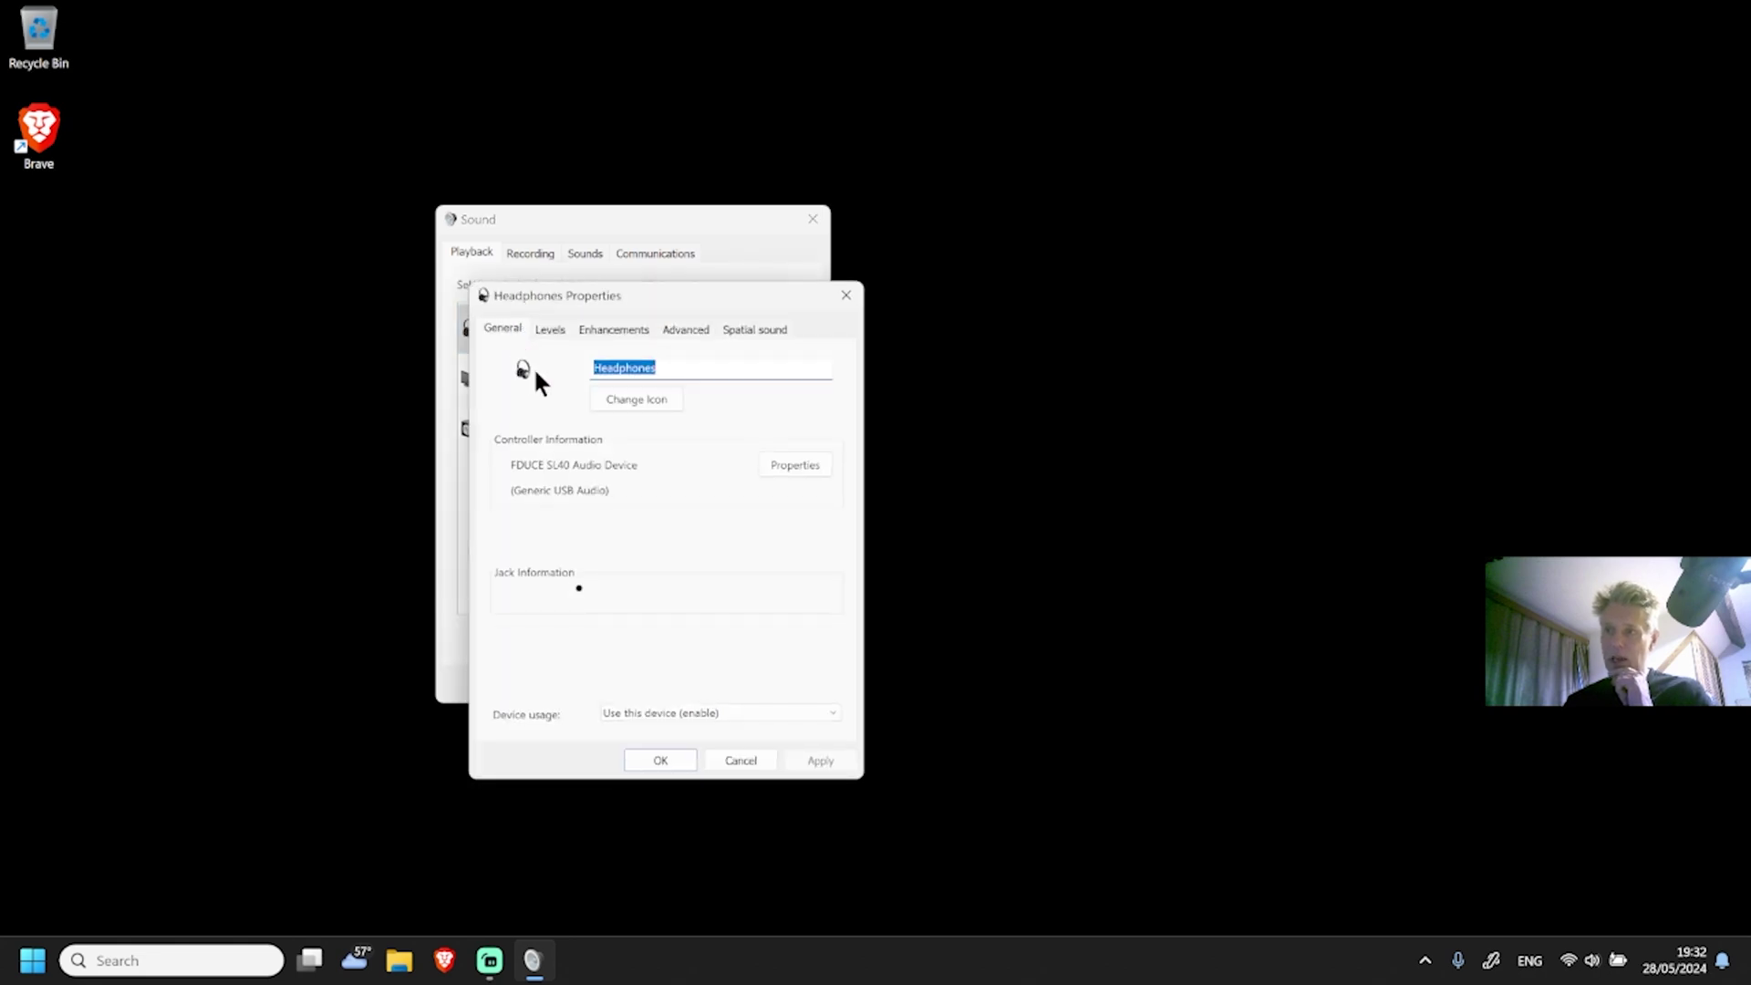
pyautogui.click(695, 330)
pyautogui.click(611, 432)
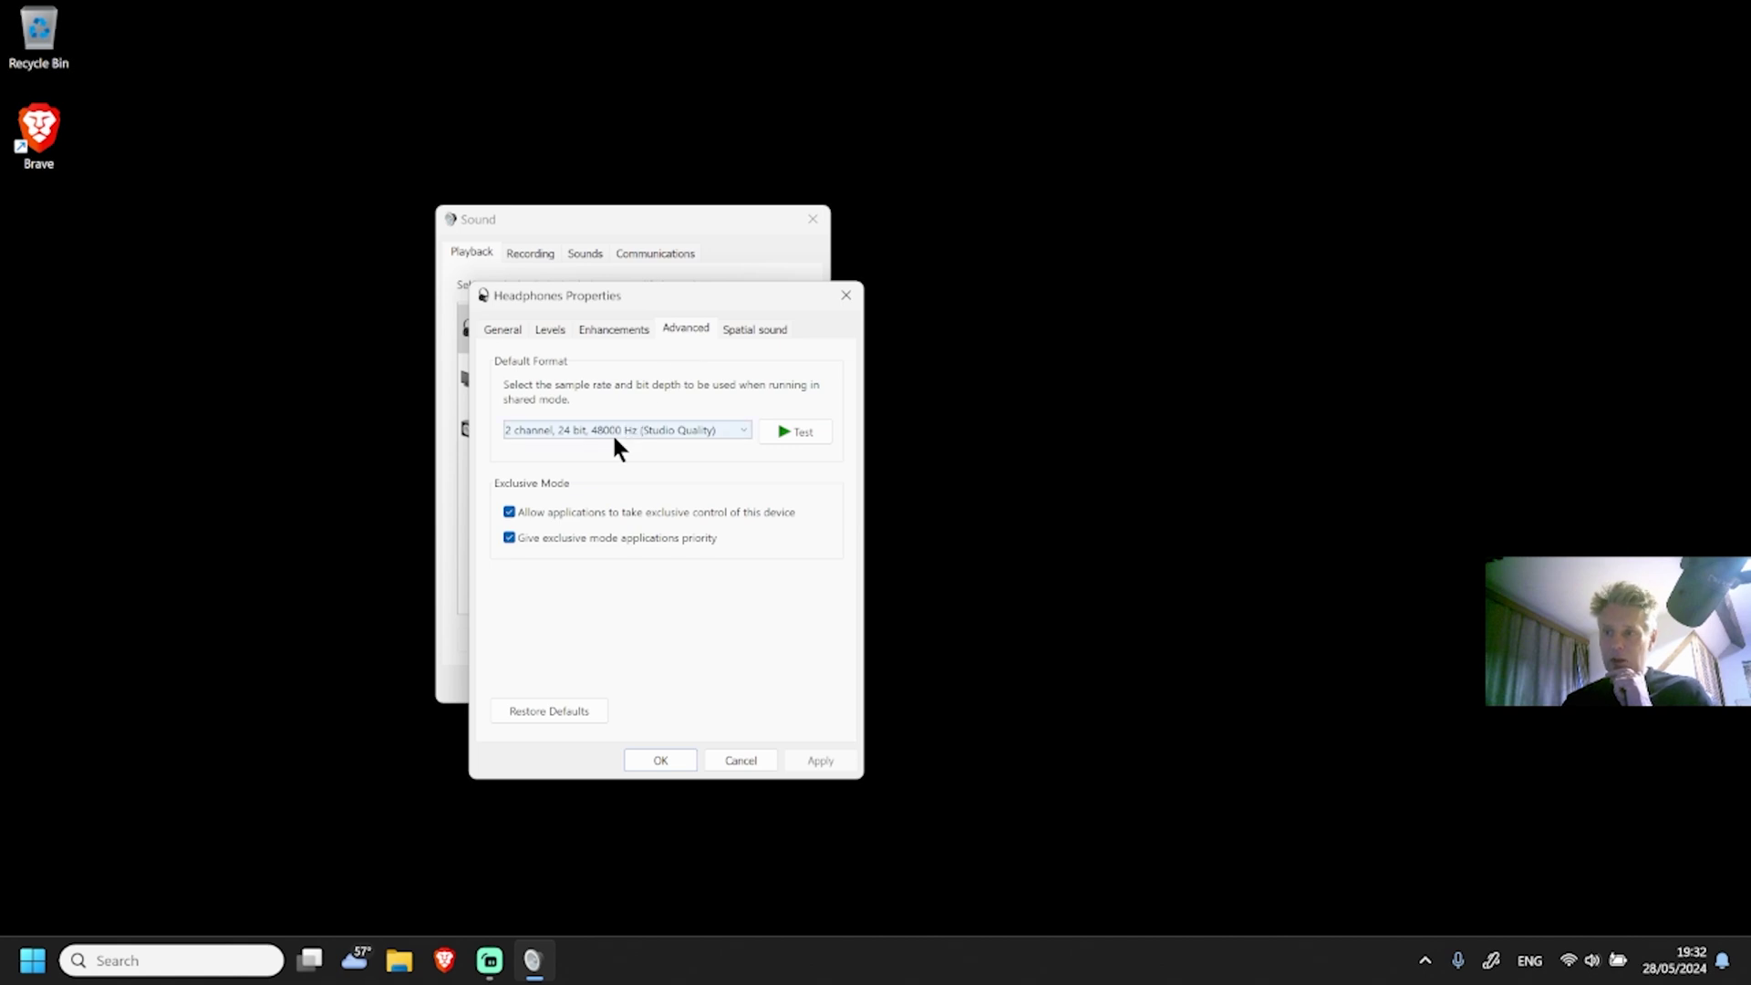
pyautogui.click(612, 432)
pyautogui.click(664, 763)
# Check the DELL P2210's default format, keeping 16 bit, 48000 Hz.
pyautogui.click(532, 376)
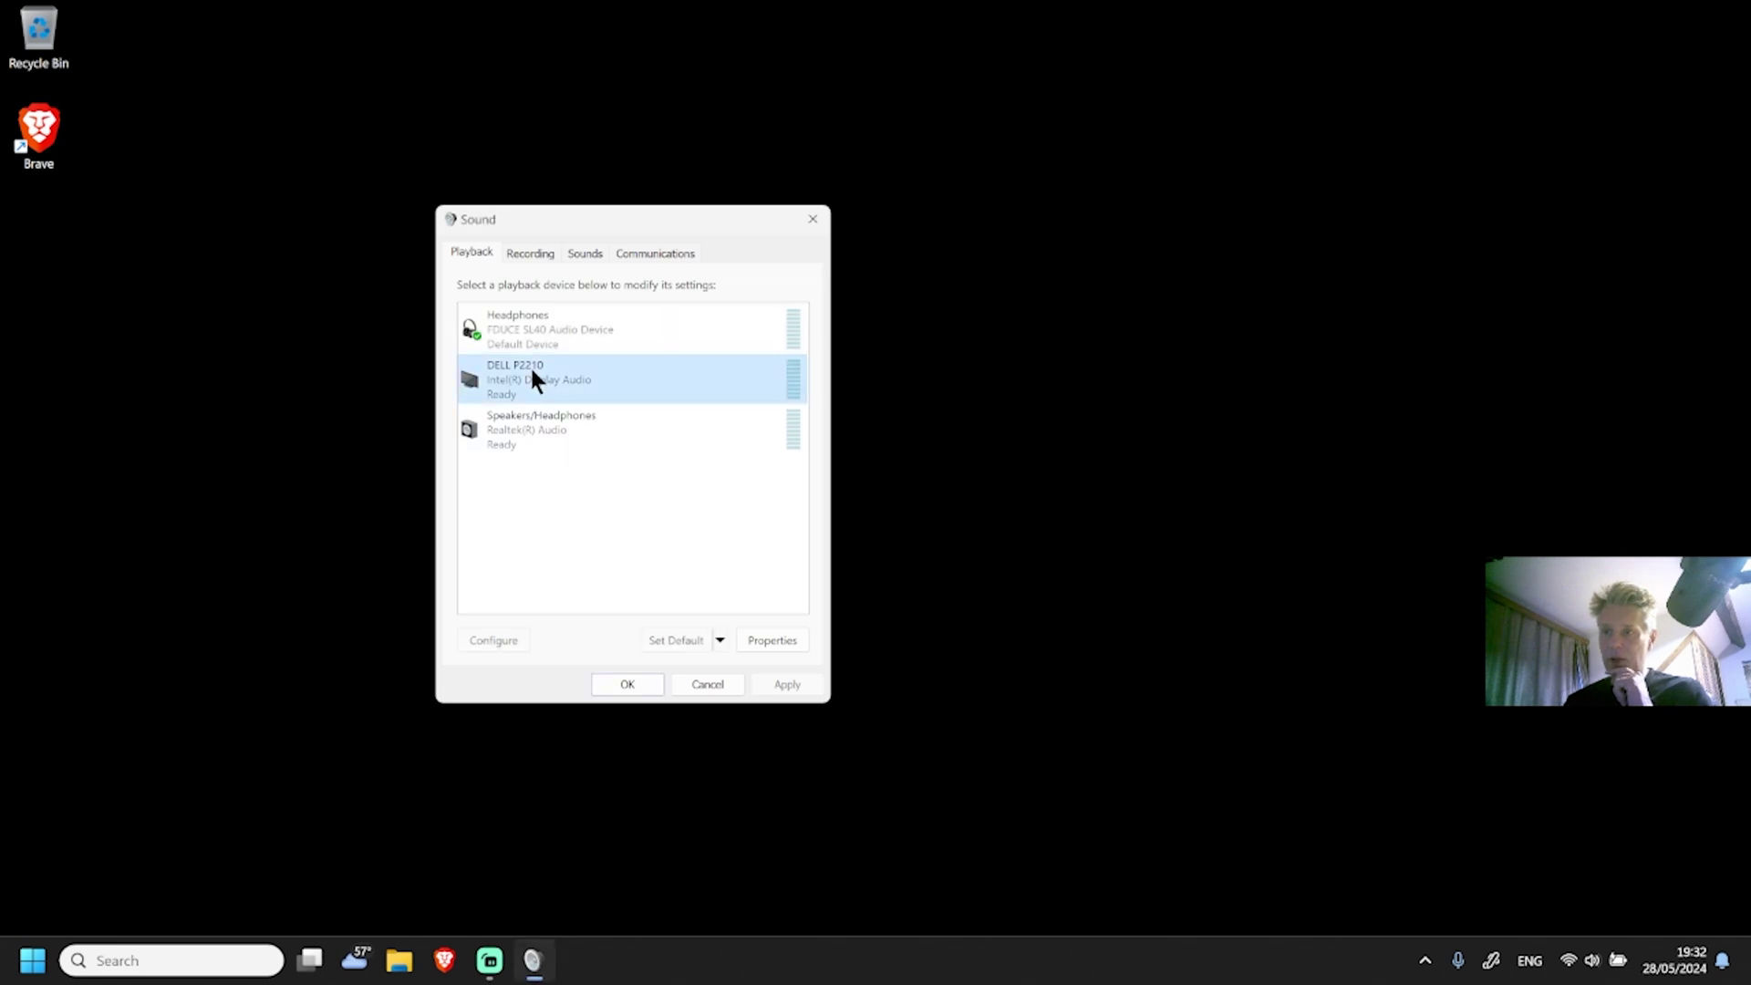
pyautogui.rightClick(533, 378)
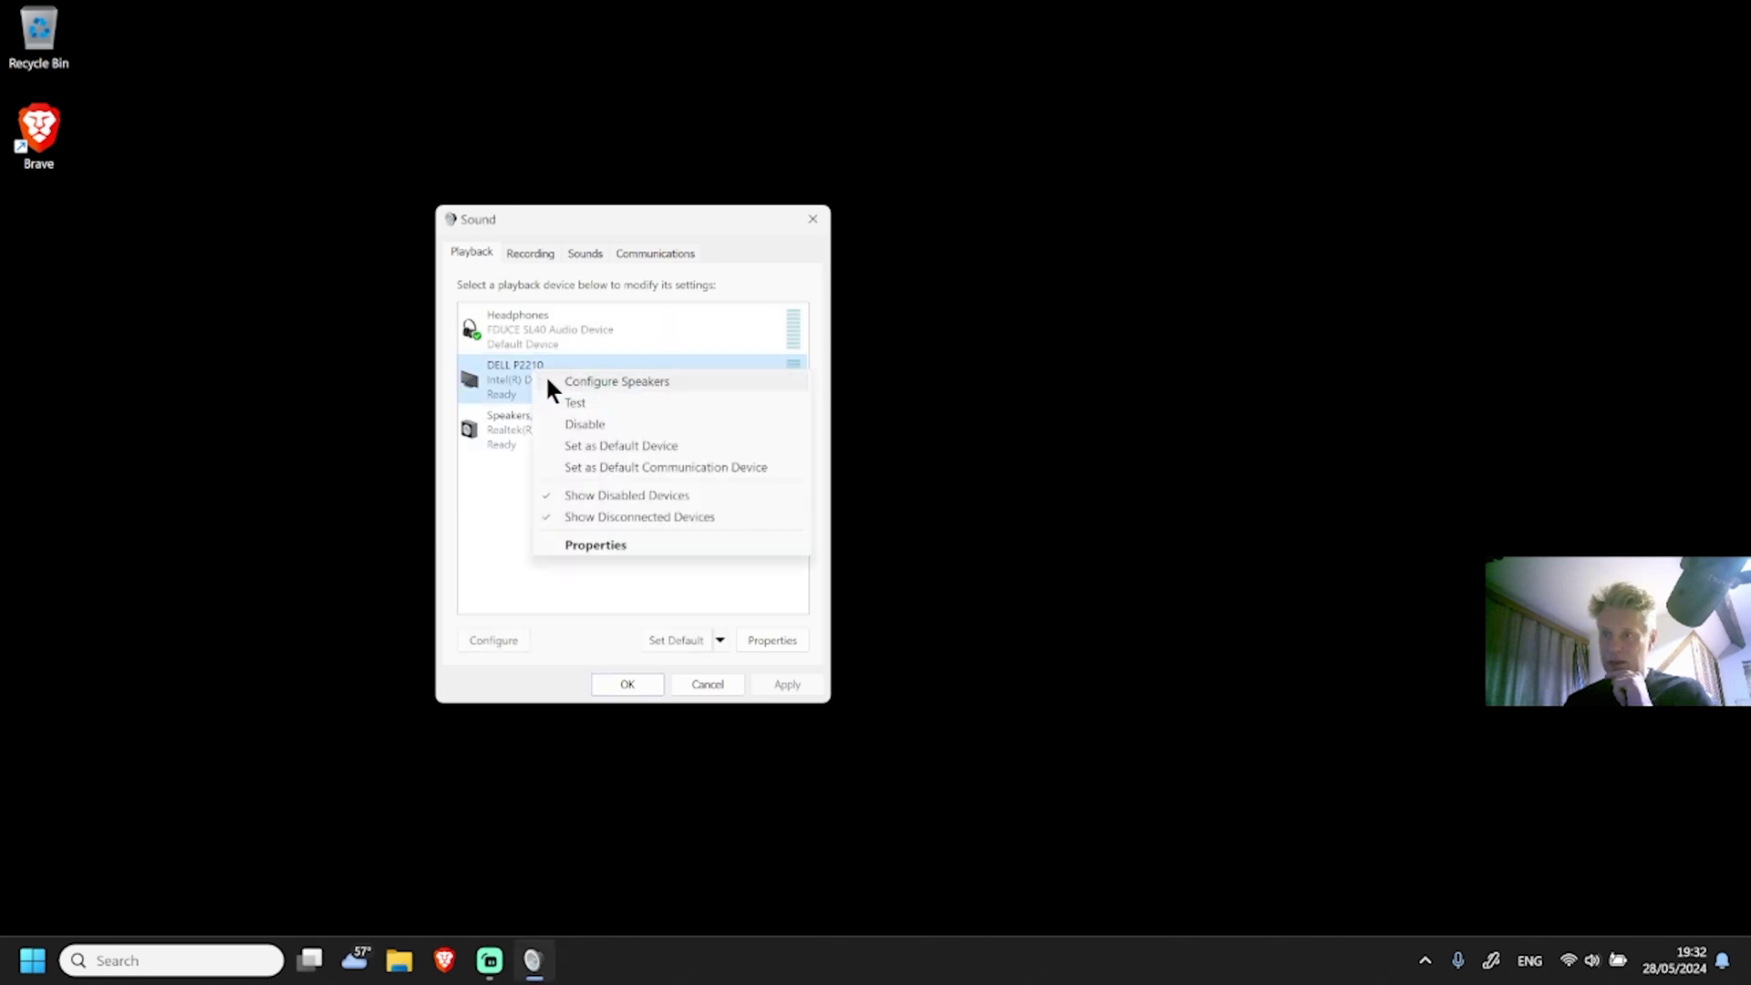
pyautogui.click(490, 385)
pyautogui.doubleClick(491, 385)
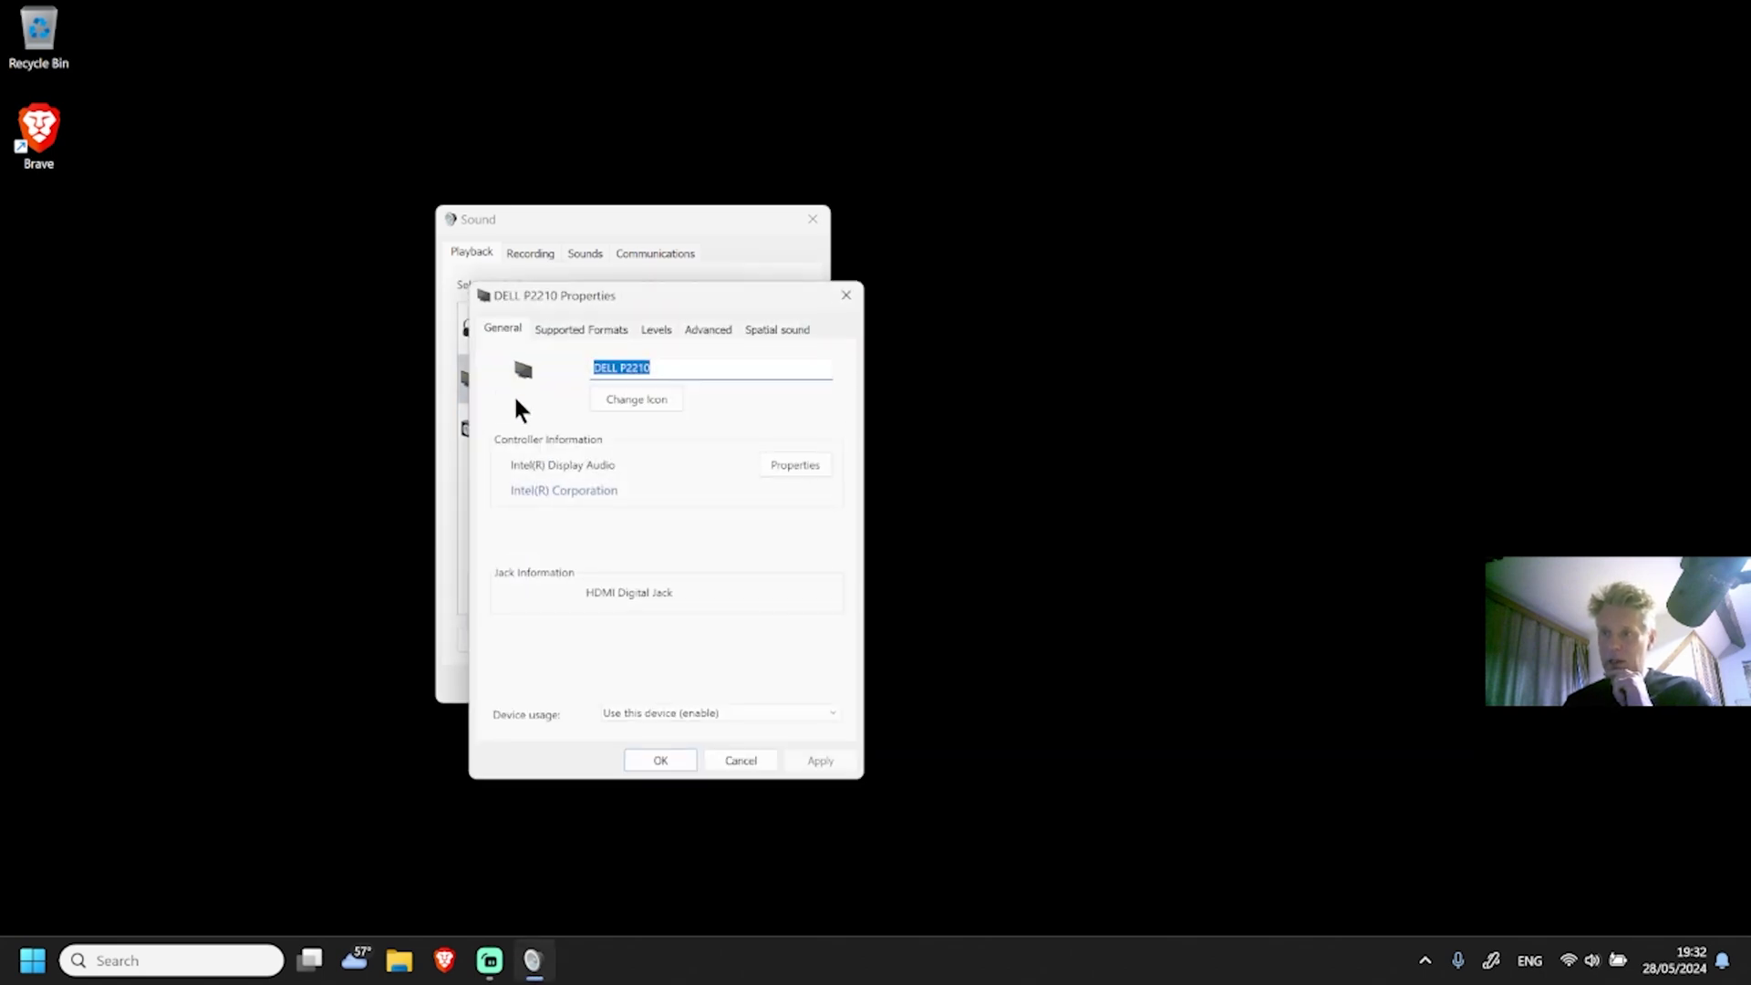
pyautogui.click(708, 328)
pyautogui.click(650, 433)
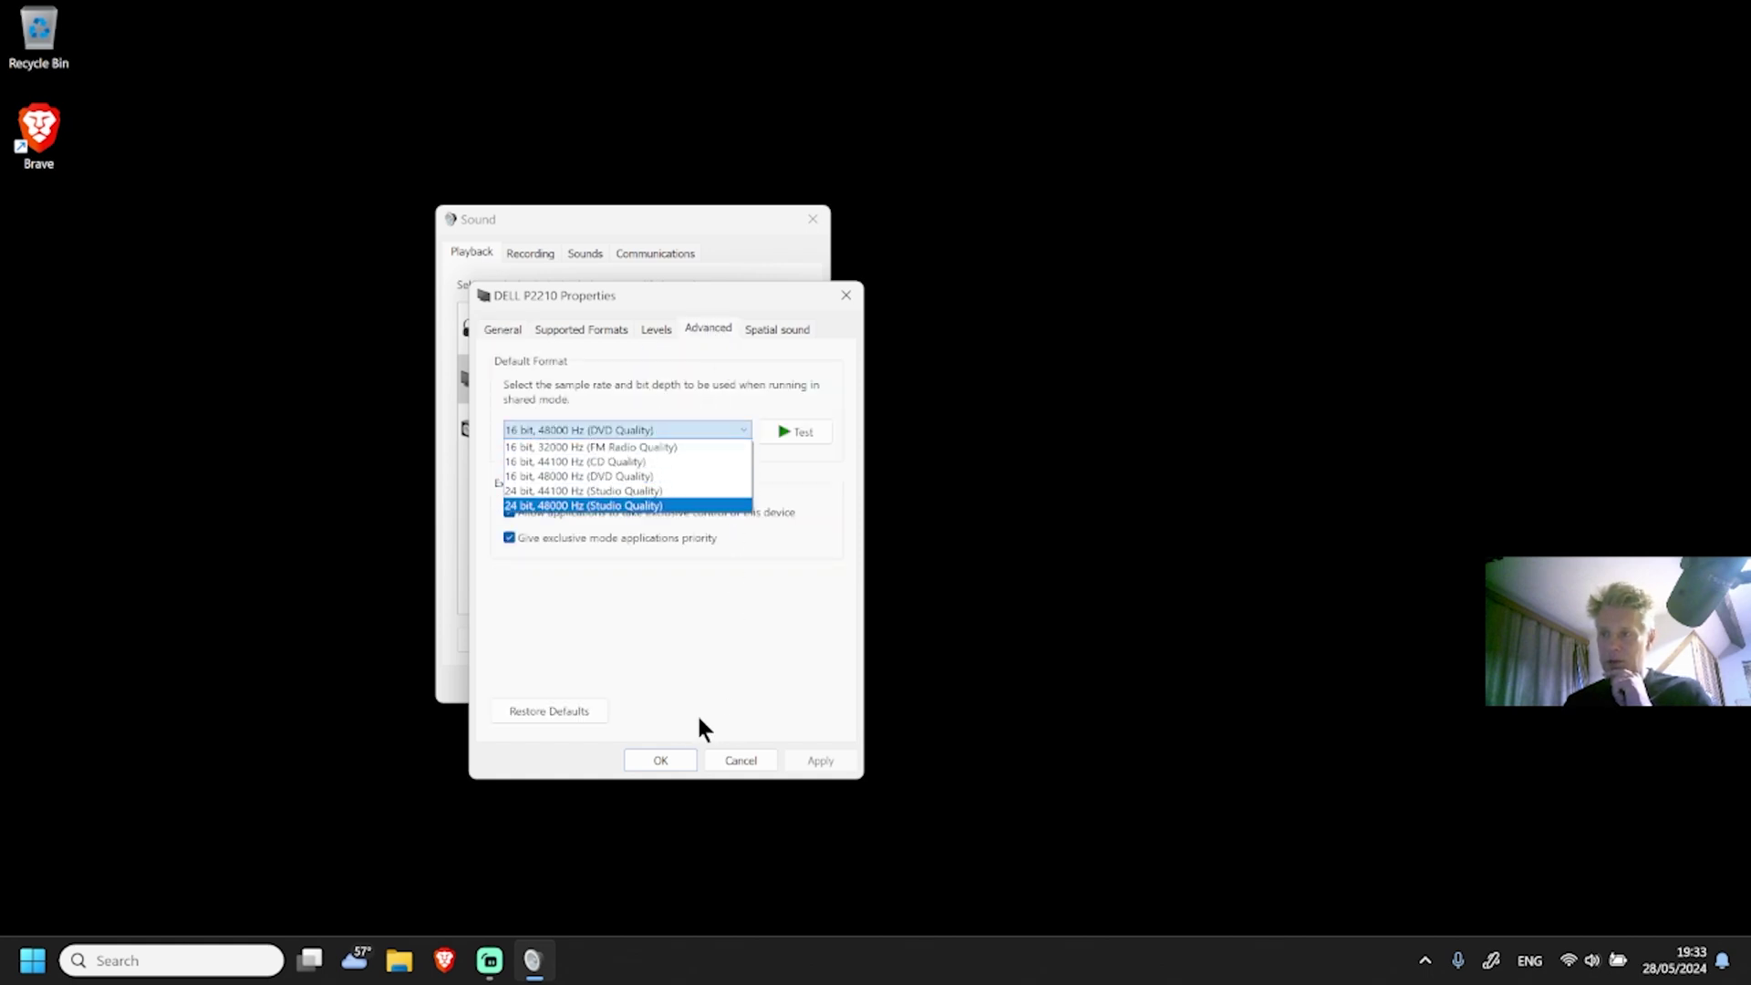
pyautogui.click(659, 766)
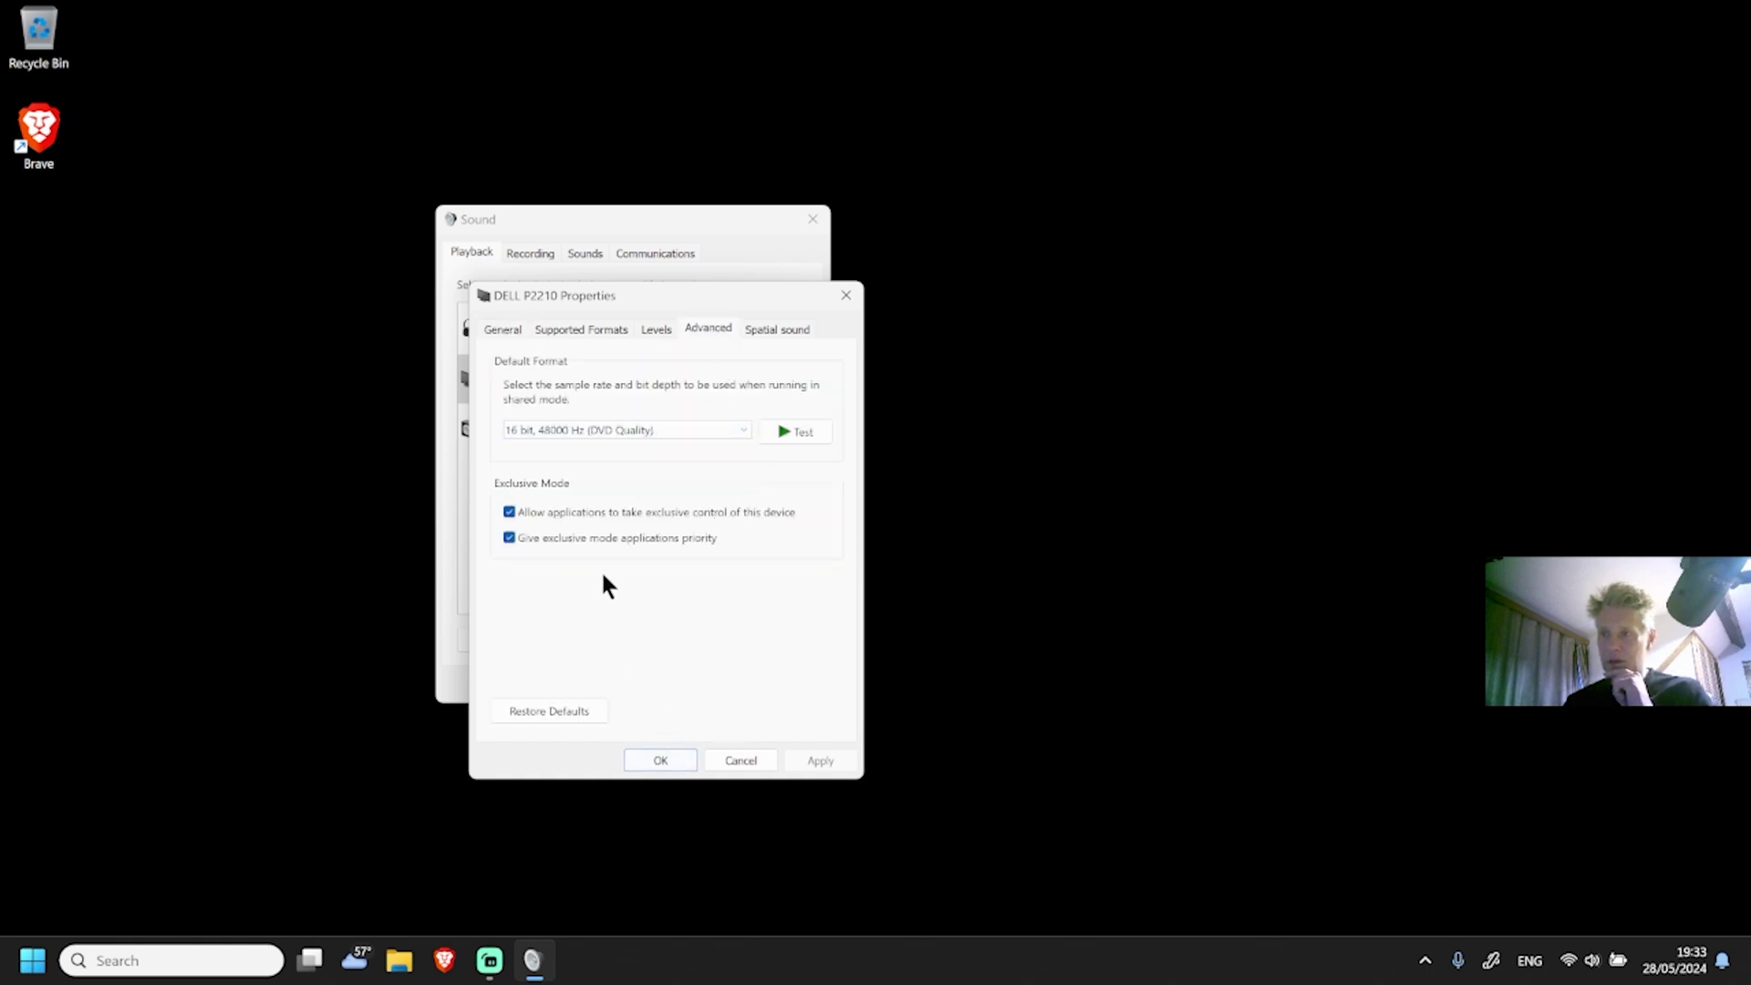
pyautogui.click(656, 759)
# Check the Speakers/Headphones default format of 24 bit, 48000 Hz.
pyautogui.doubleClick(543, 420)
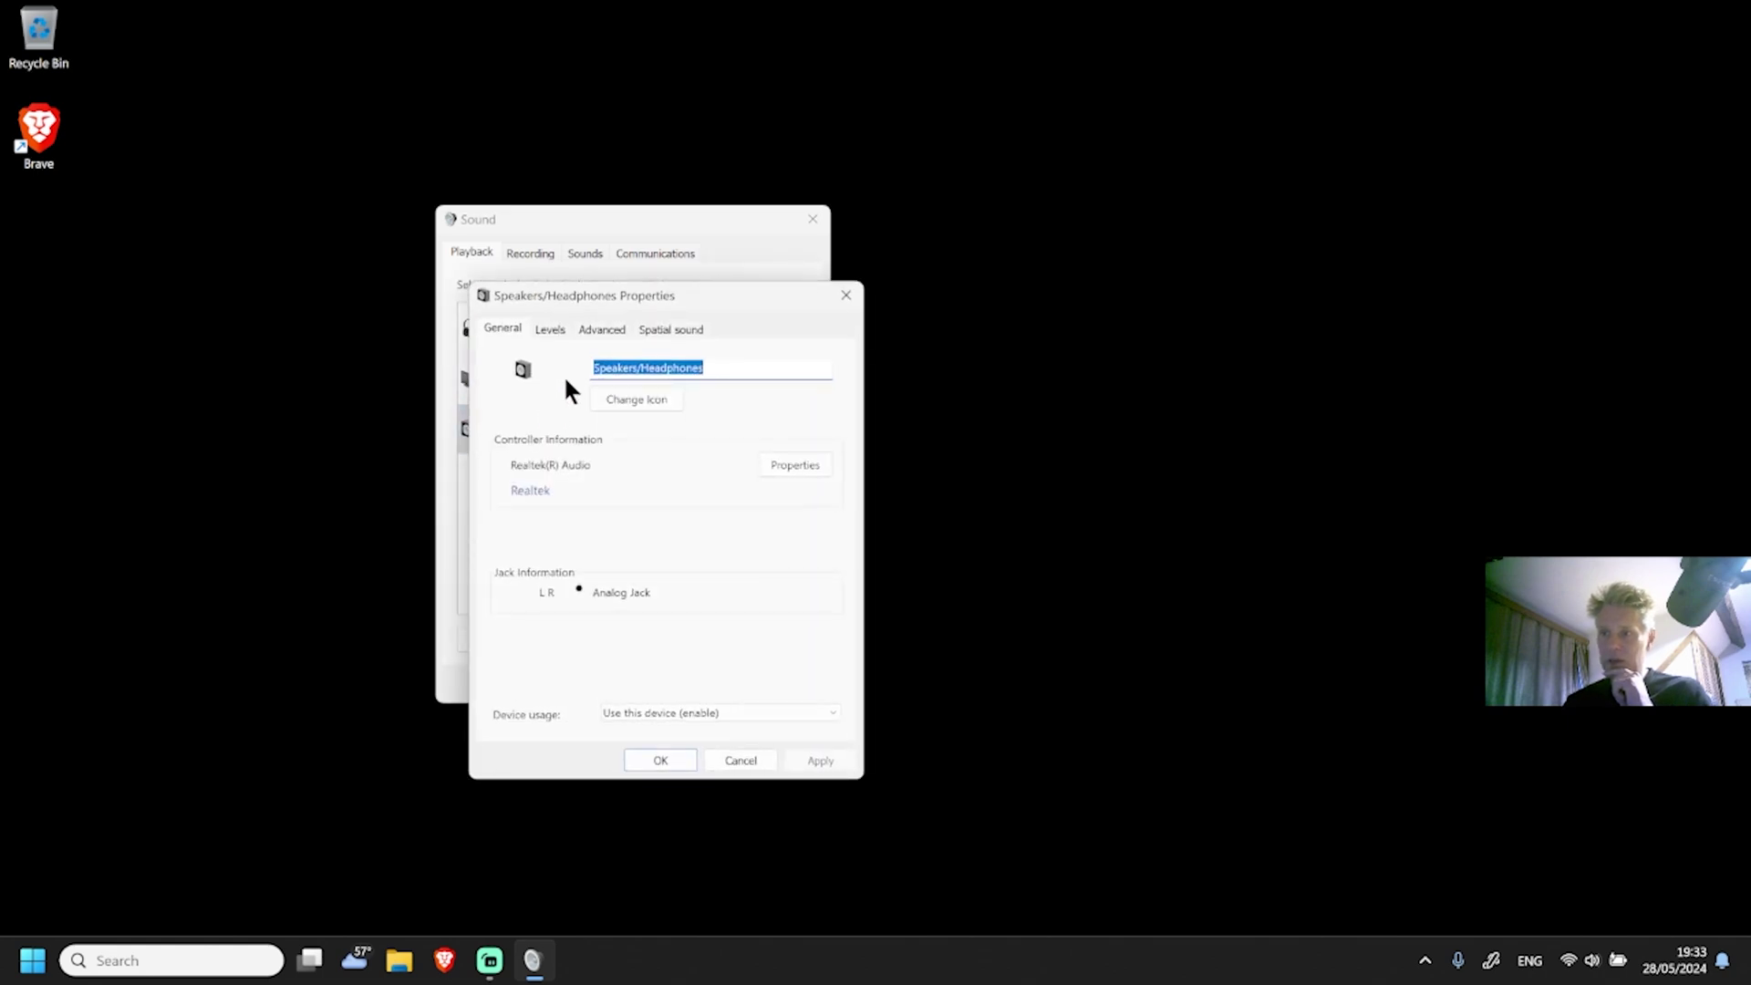
pyautogui.click(604, 329)
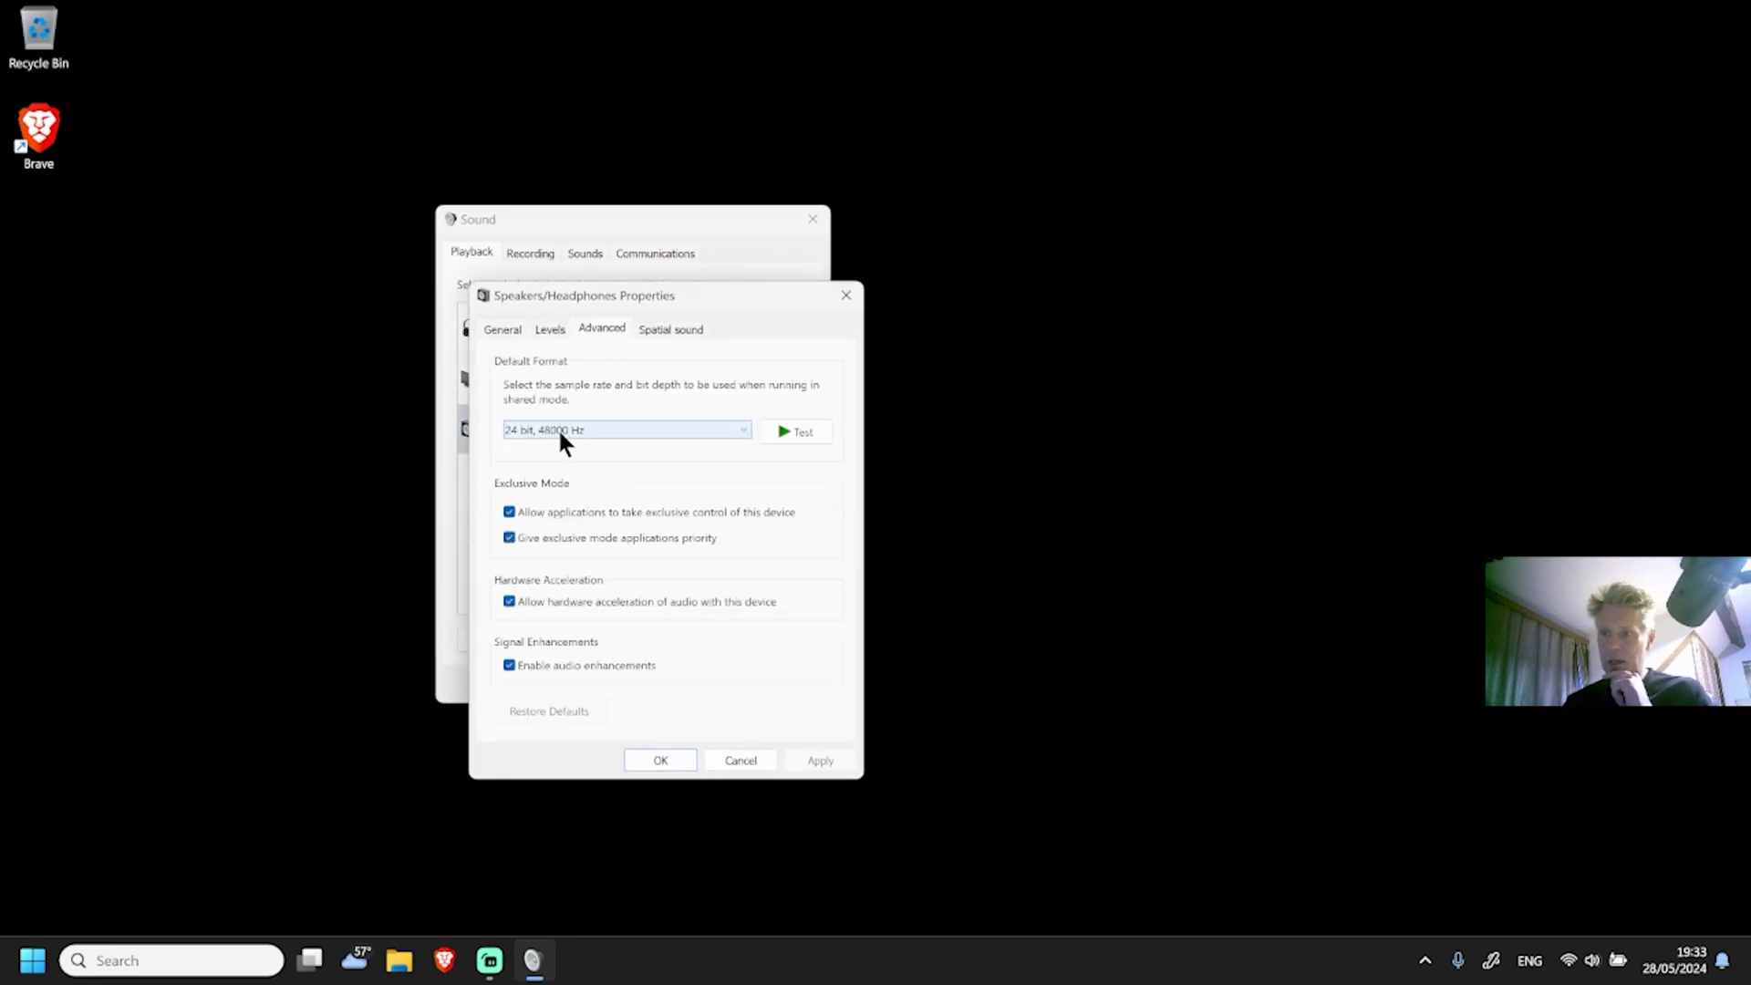
pyautogui.click(654, 759)
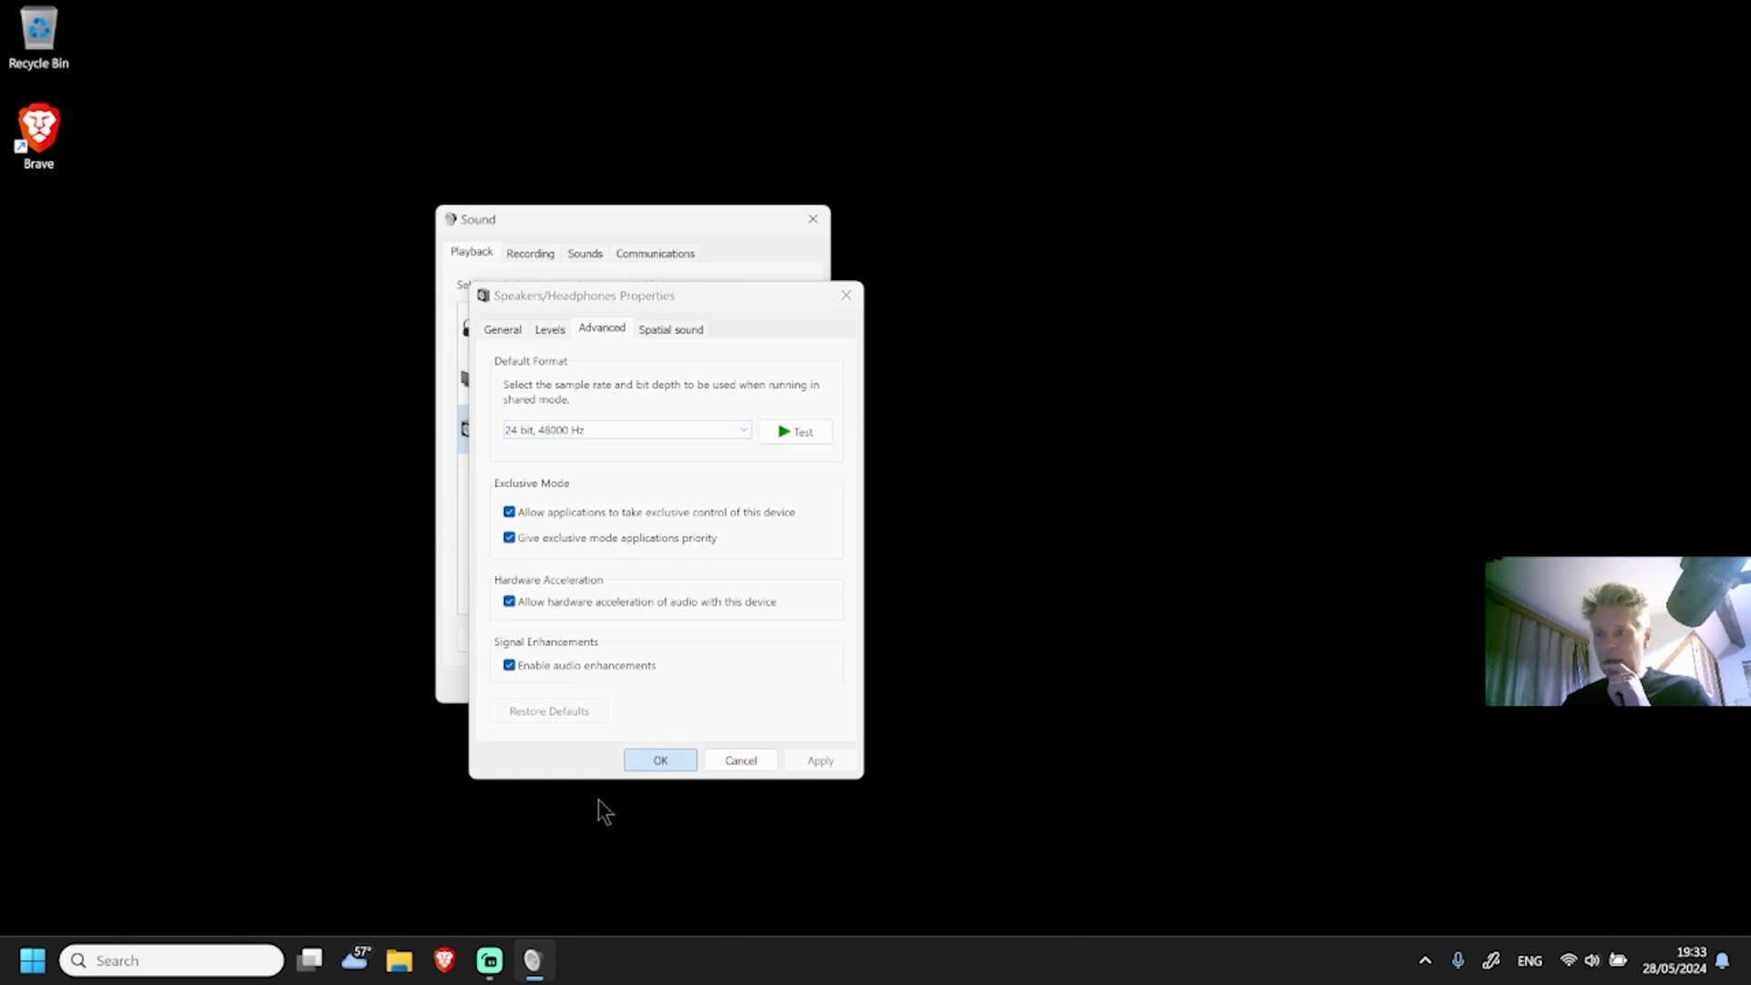
# On the Recording tab, review the first microphone's Listen and Advanced format settings.
pyautogui.click(521, 262)
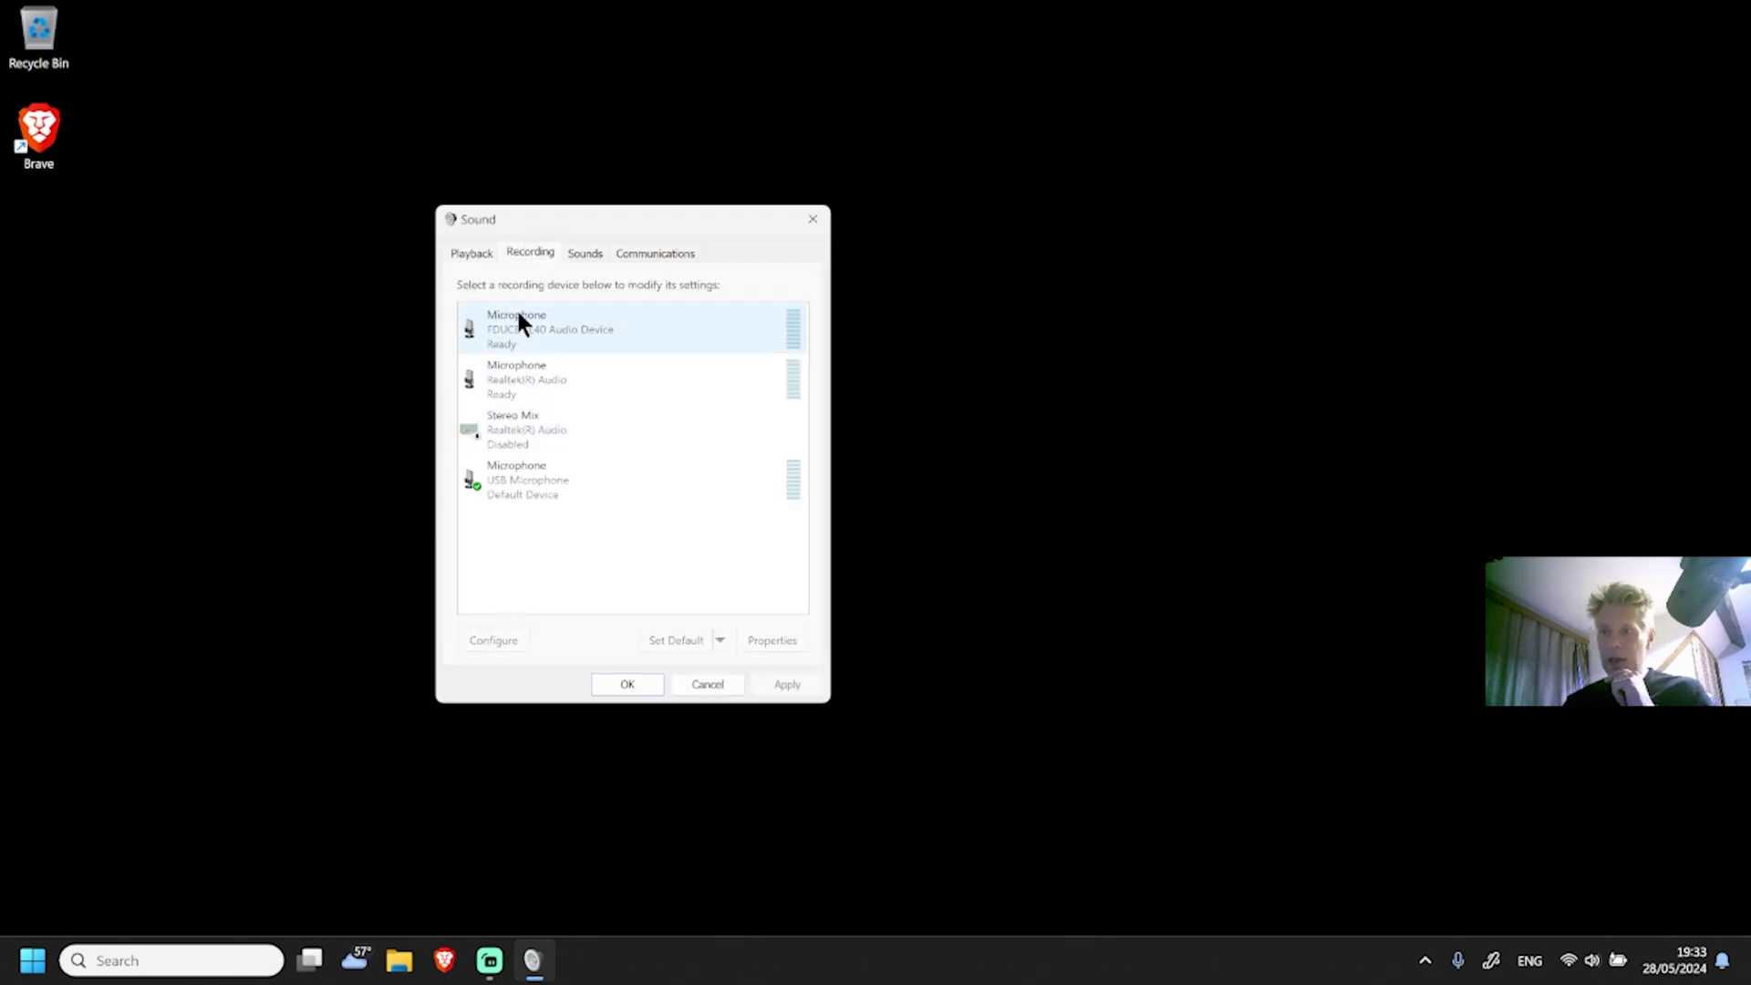
pyautogui.doubleClick(518, 318)
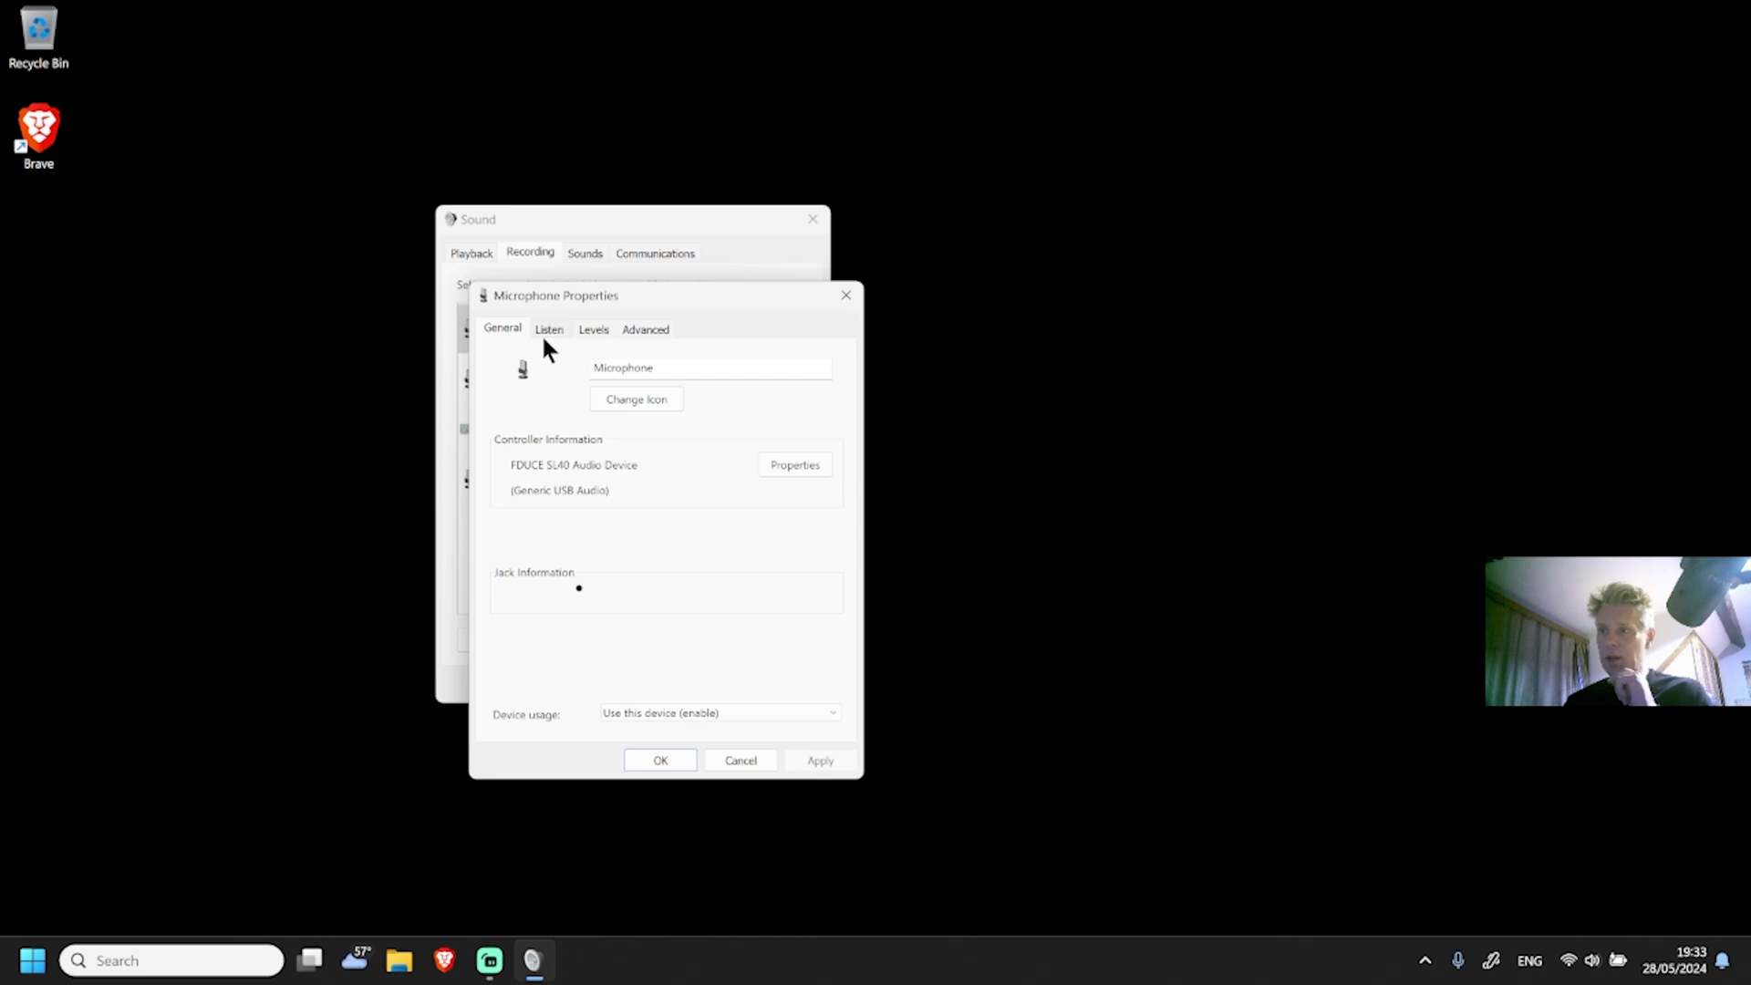
pyautogui.click(552, 330)
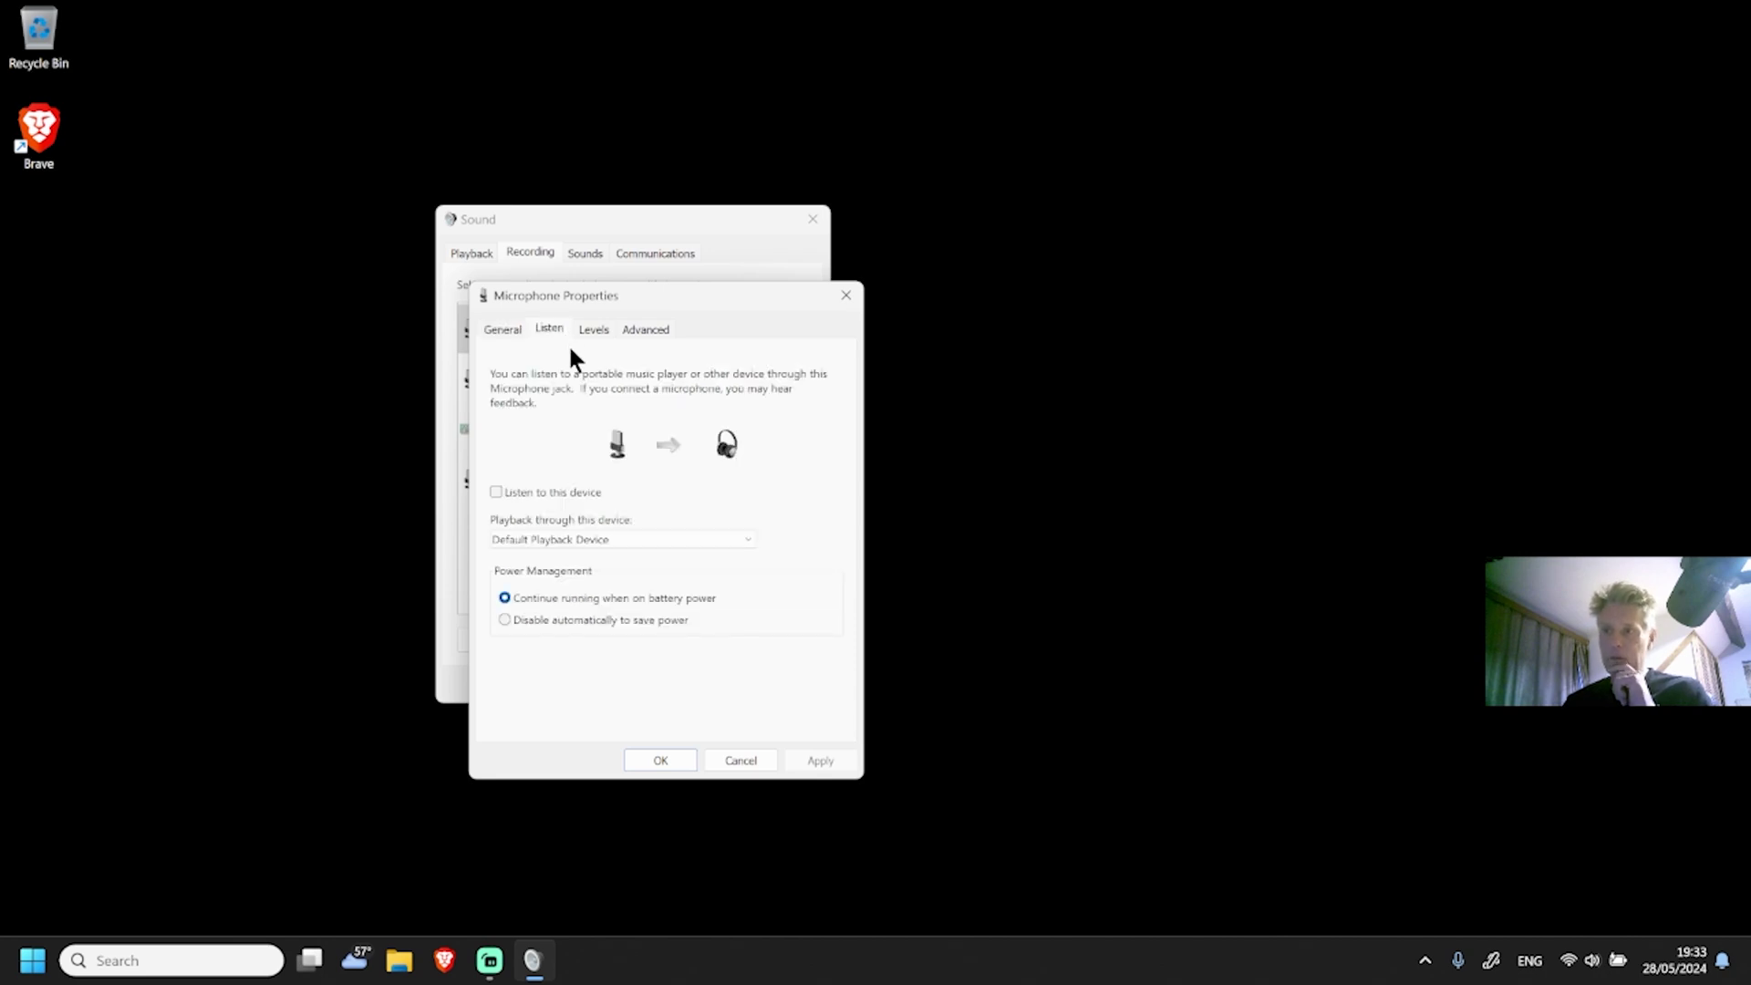
pyautogui.click(648, 328)
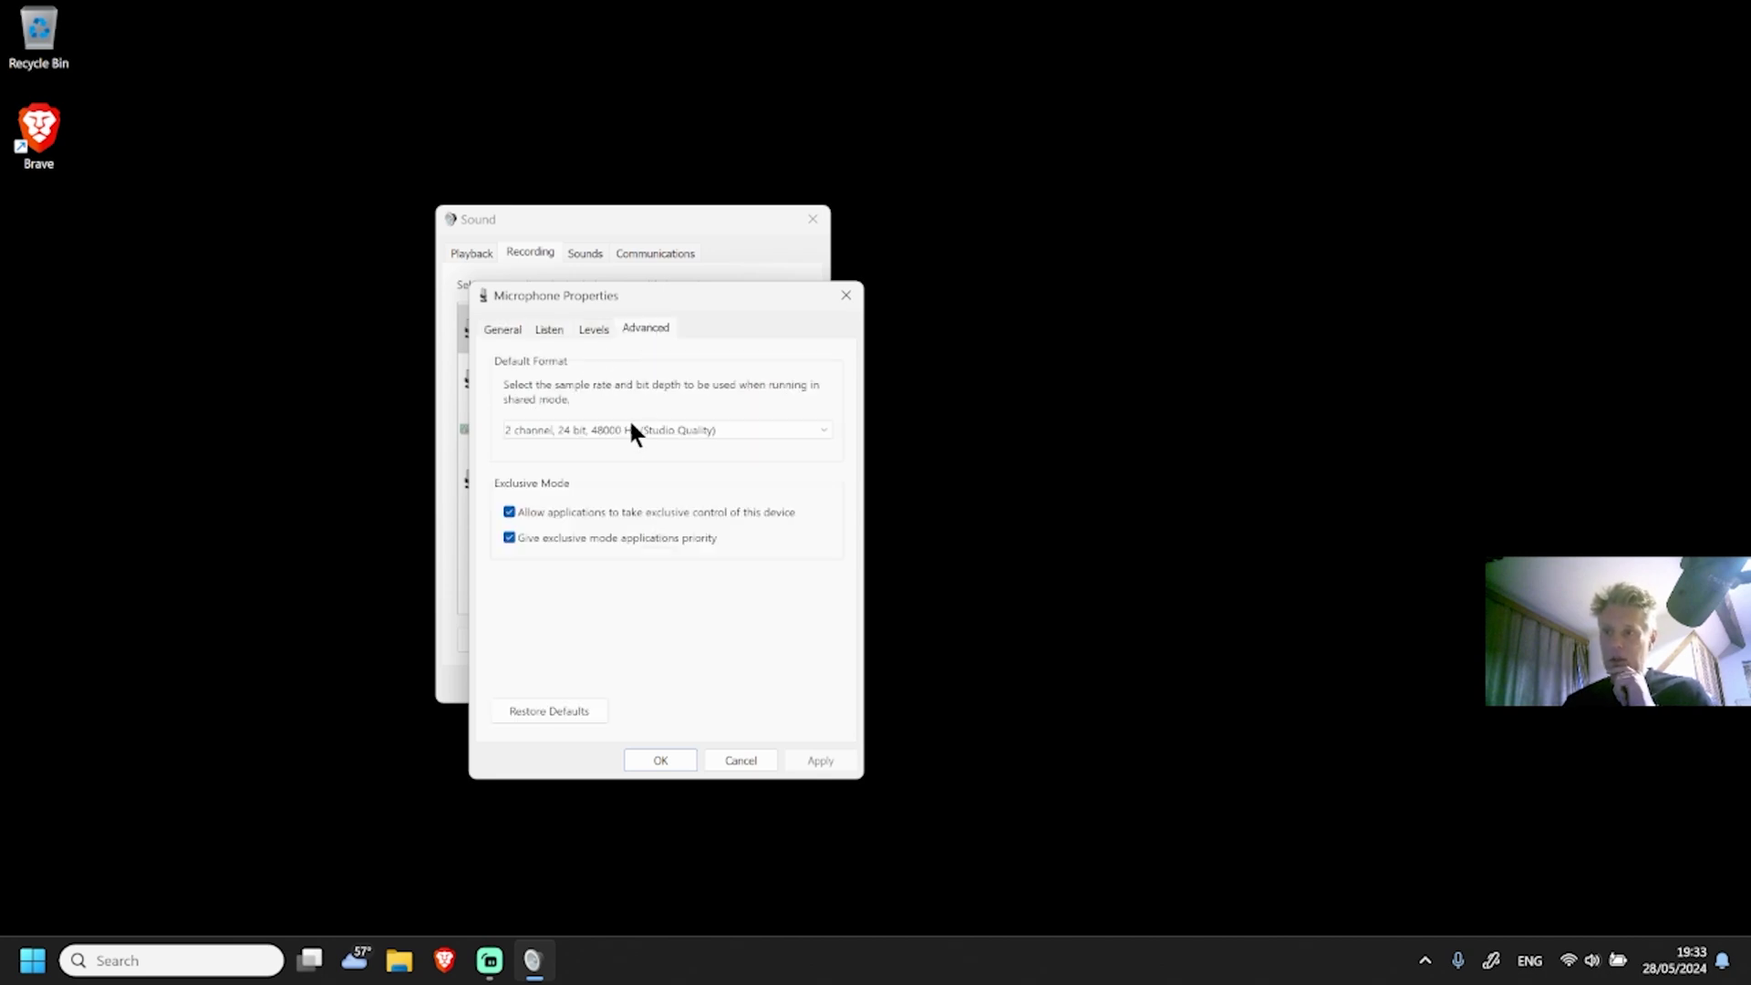
pyautogui.click(629, 429)
pyautogui.click(609, 443)
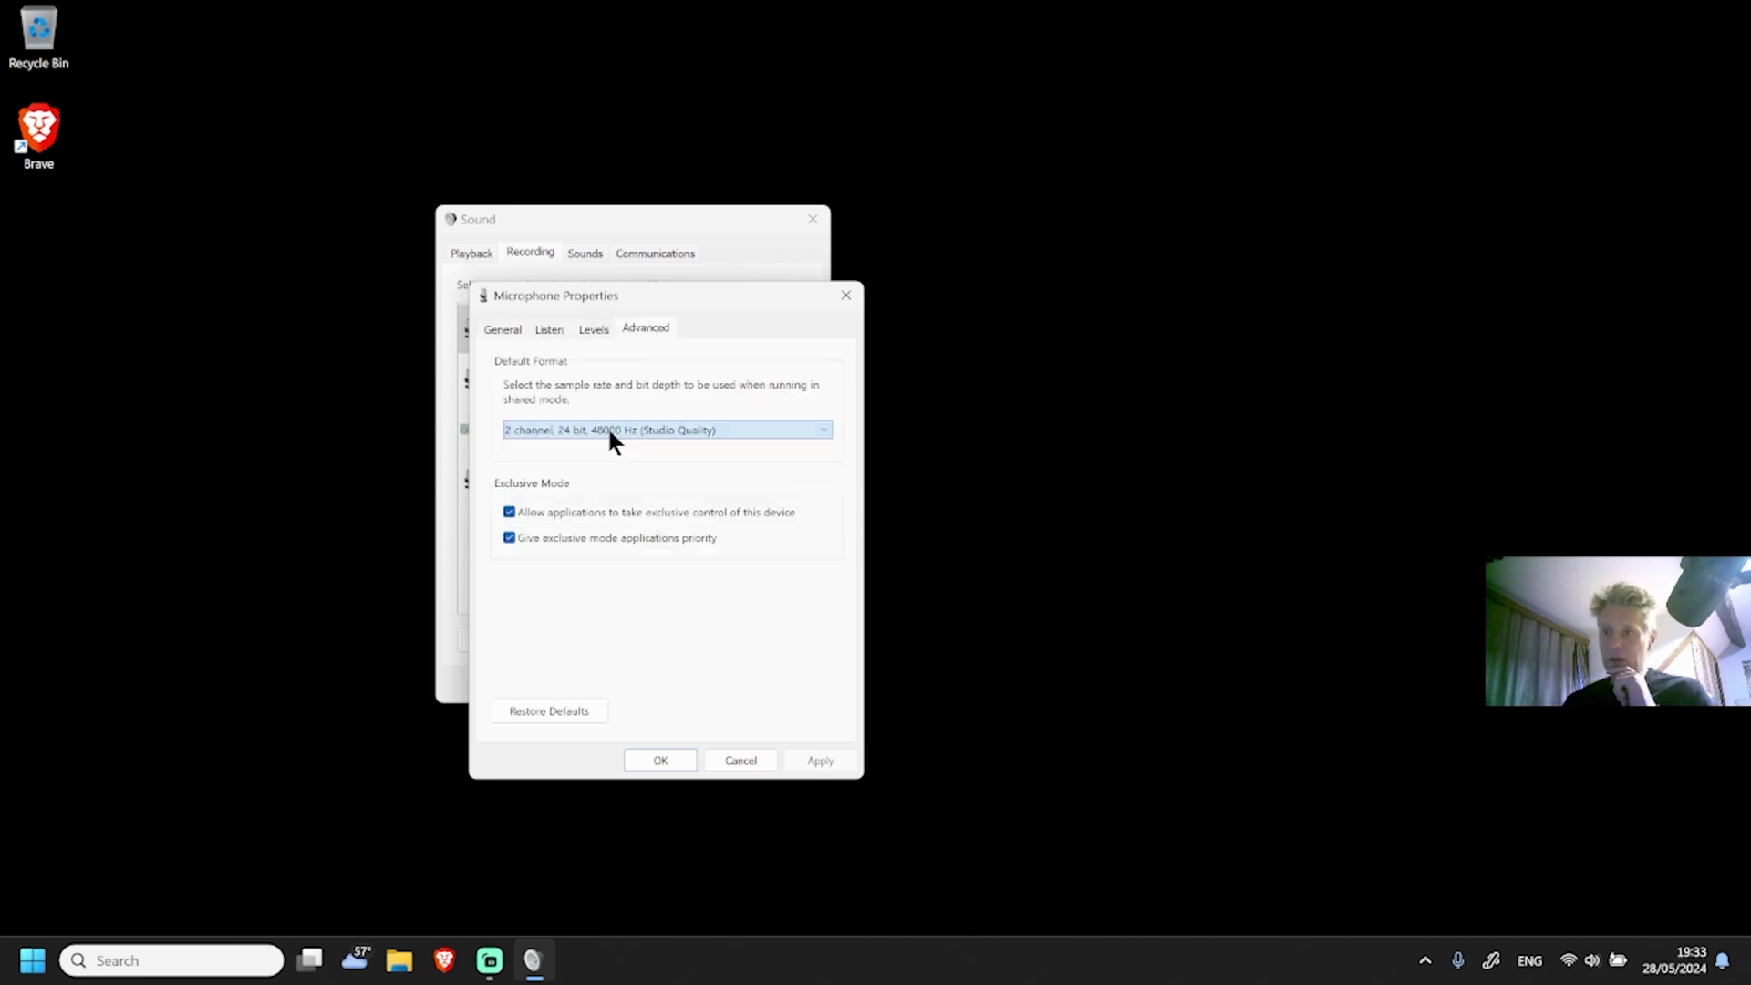
pyautogui.click(661, 760)
# Review the Realtek microphone's format, then open and cancel Stereo Mix properties.
pyautogui.click(542, 388)
pyautogui.doubleClick(541, 384)
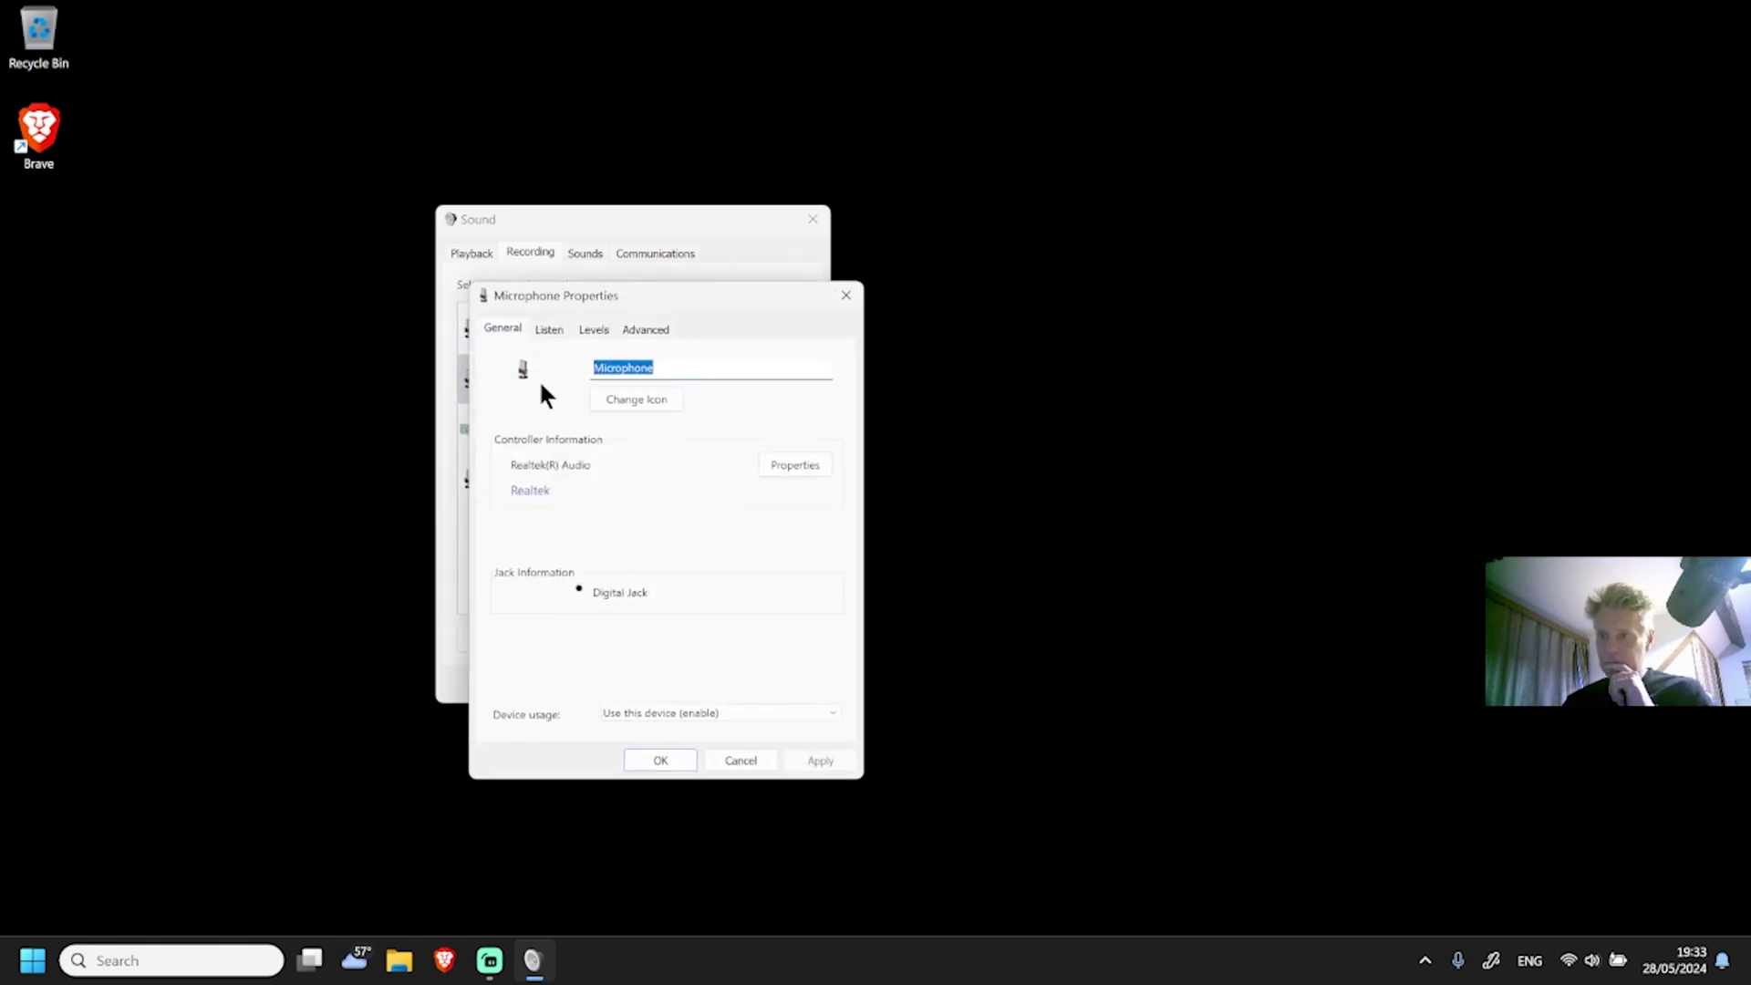
pyautogui.click(638, 330)
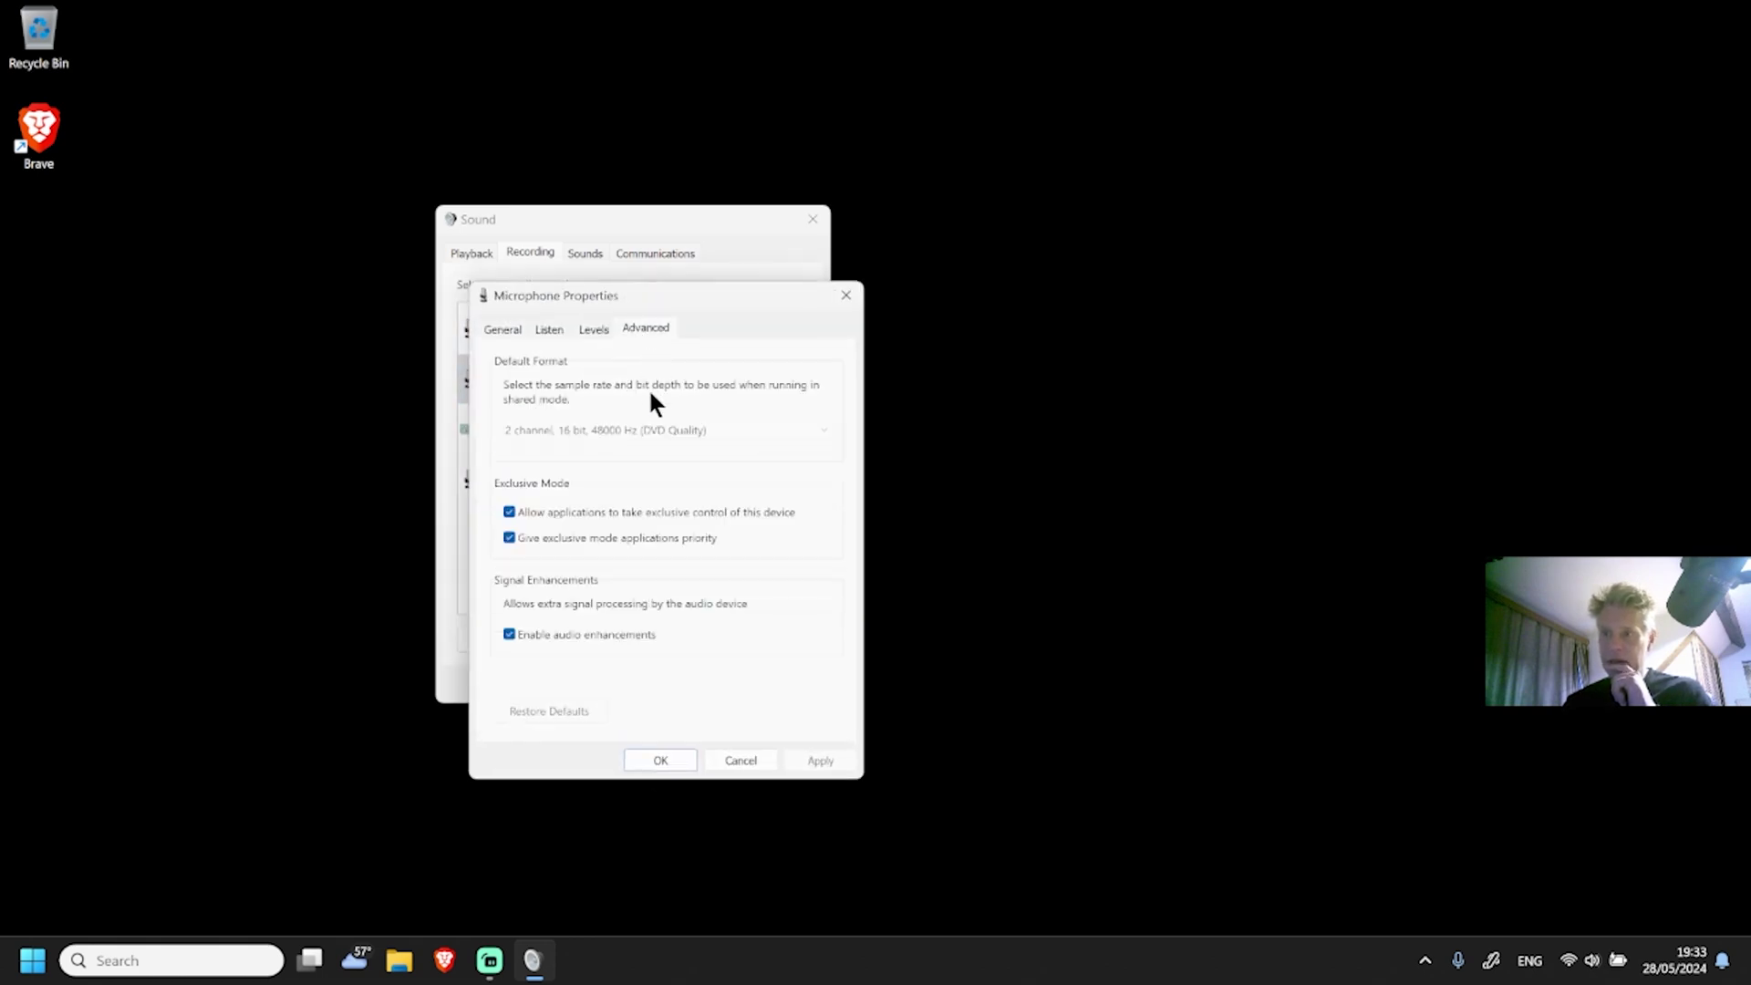
pyautogui.click(653, 753)
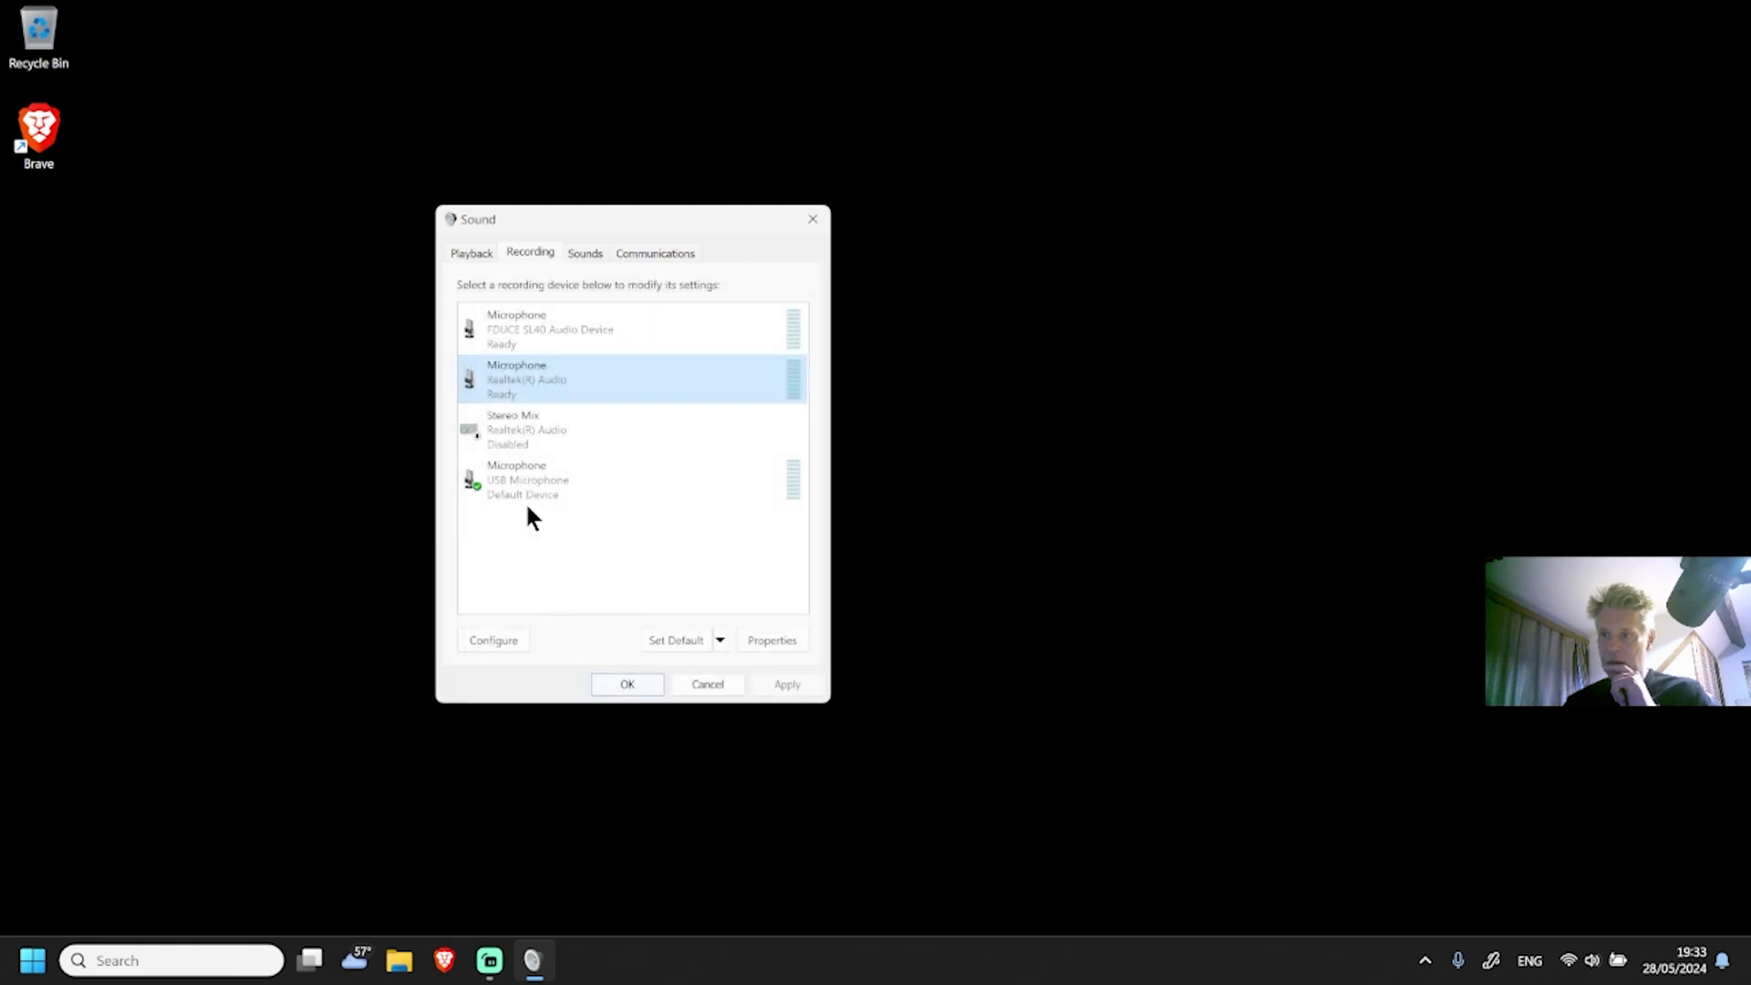
pyautogui.doubleClick(540, 425)
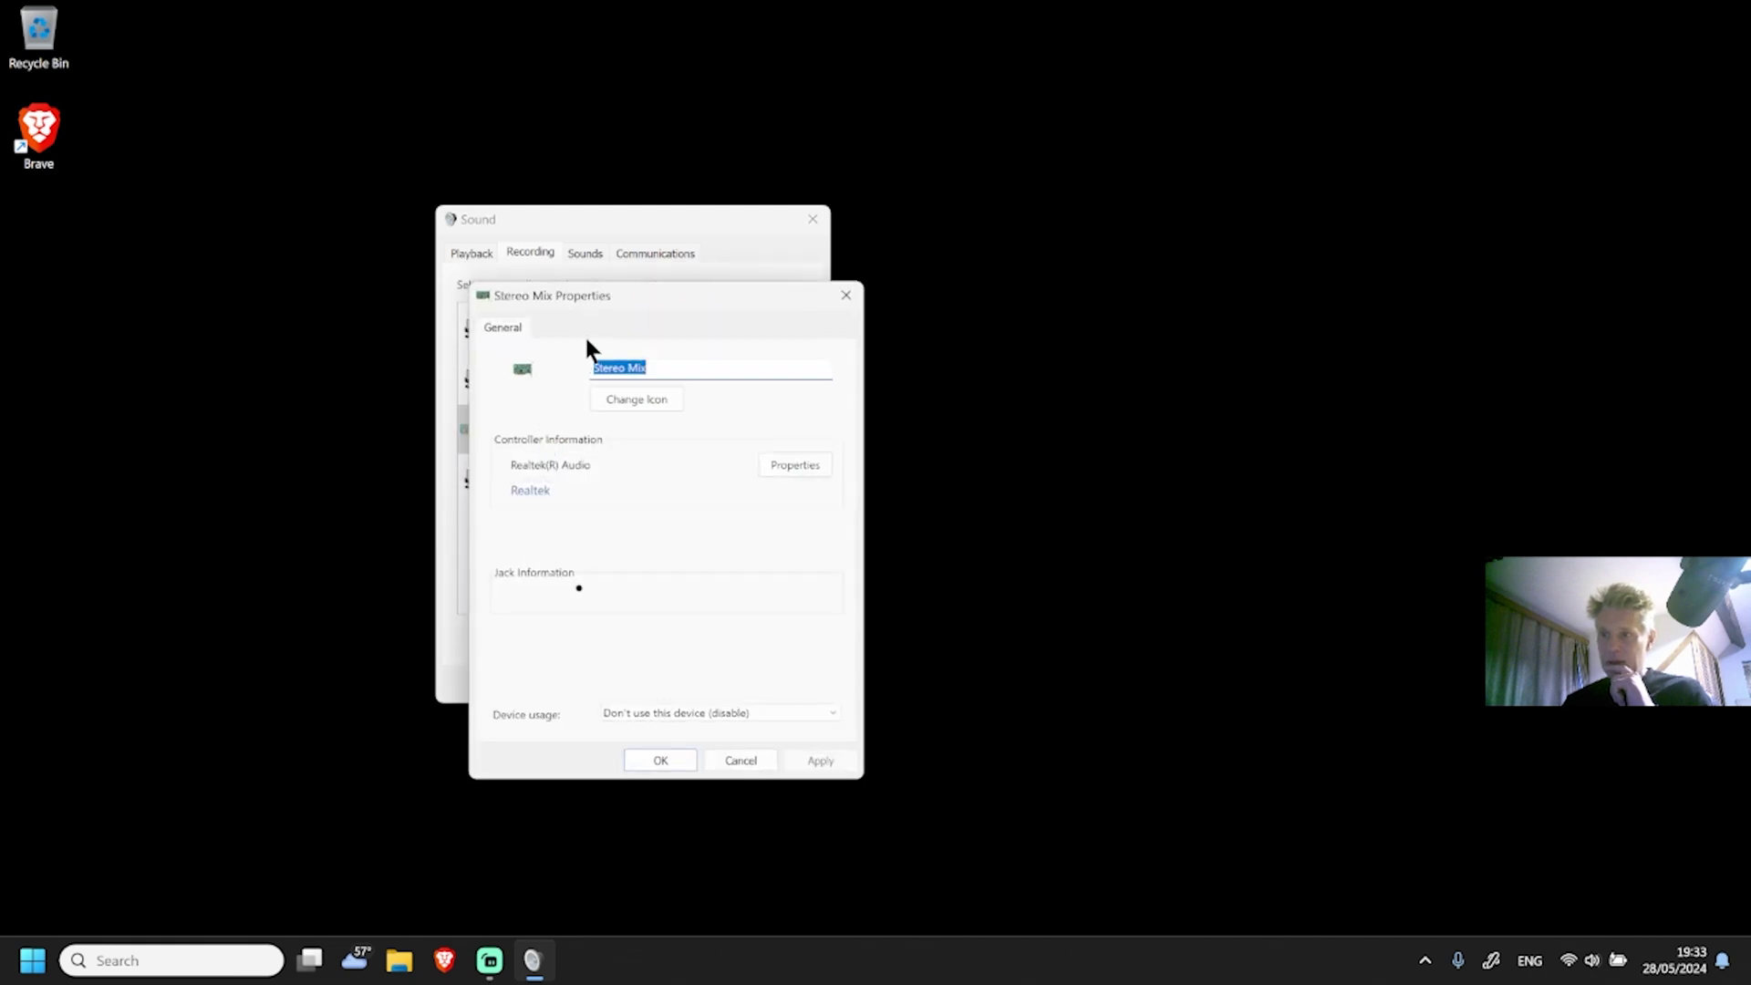
pyautogui.click(735, 761)
# Review the USB Microphone's 1 channel, 16 bit, 48000 Hz format, then close Sound.
pyautogui.click(520, 473)
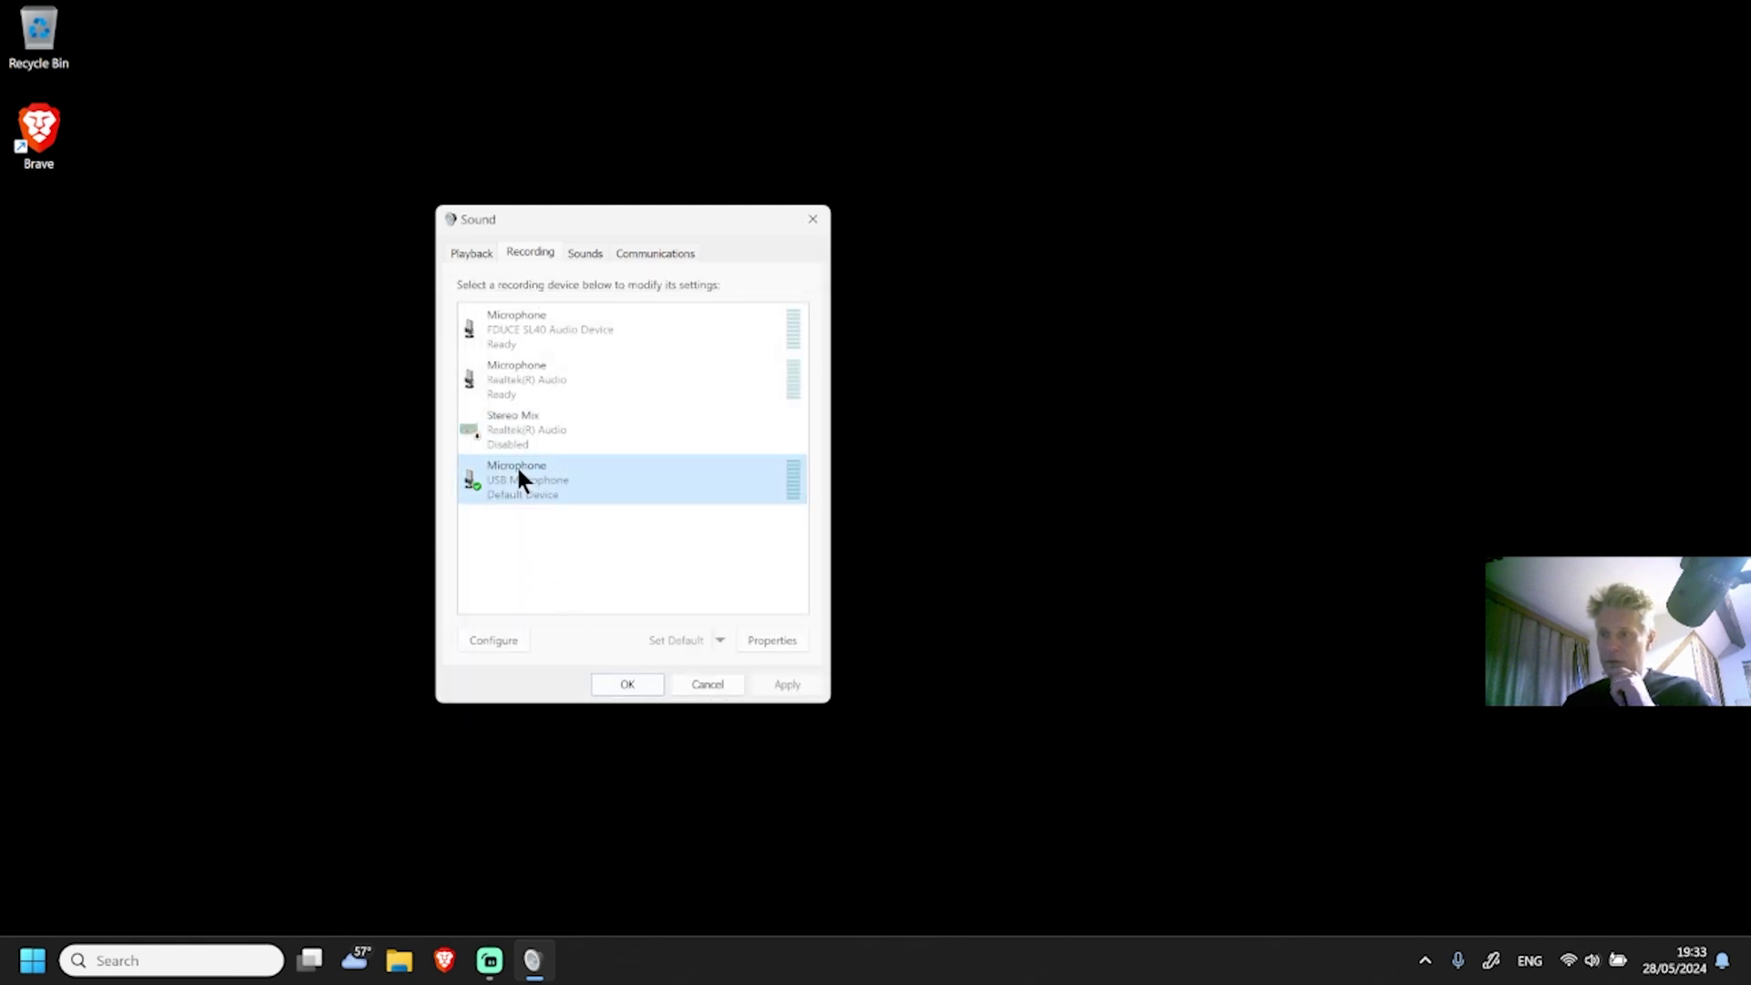
pyautogui.doubleClick(542, 487)
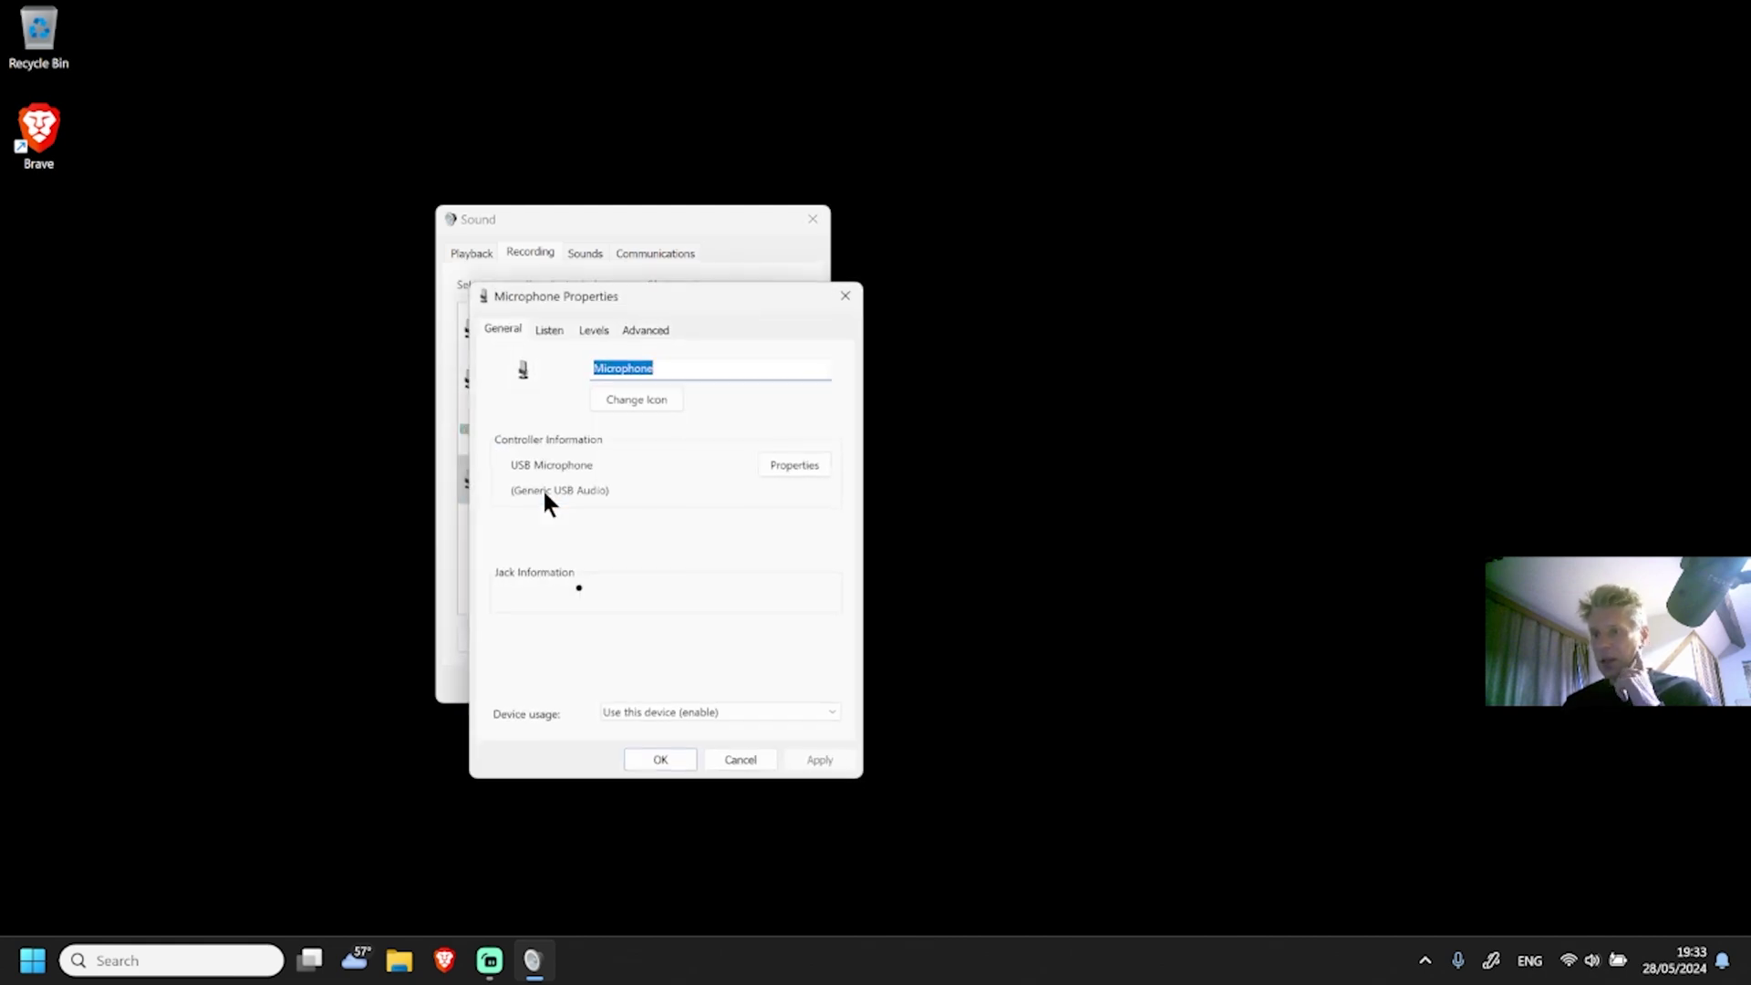
pyautogui.click(644, 330)
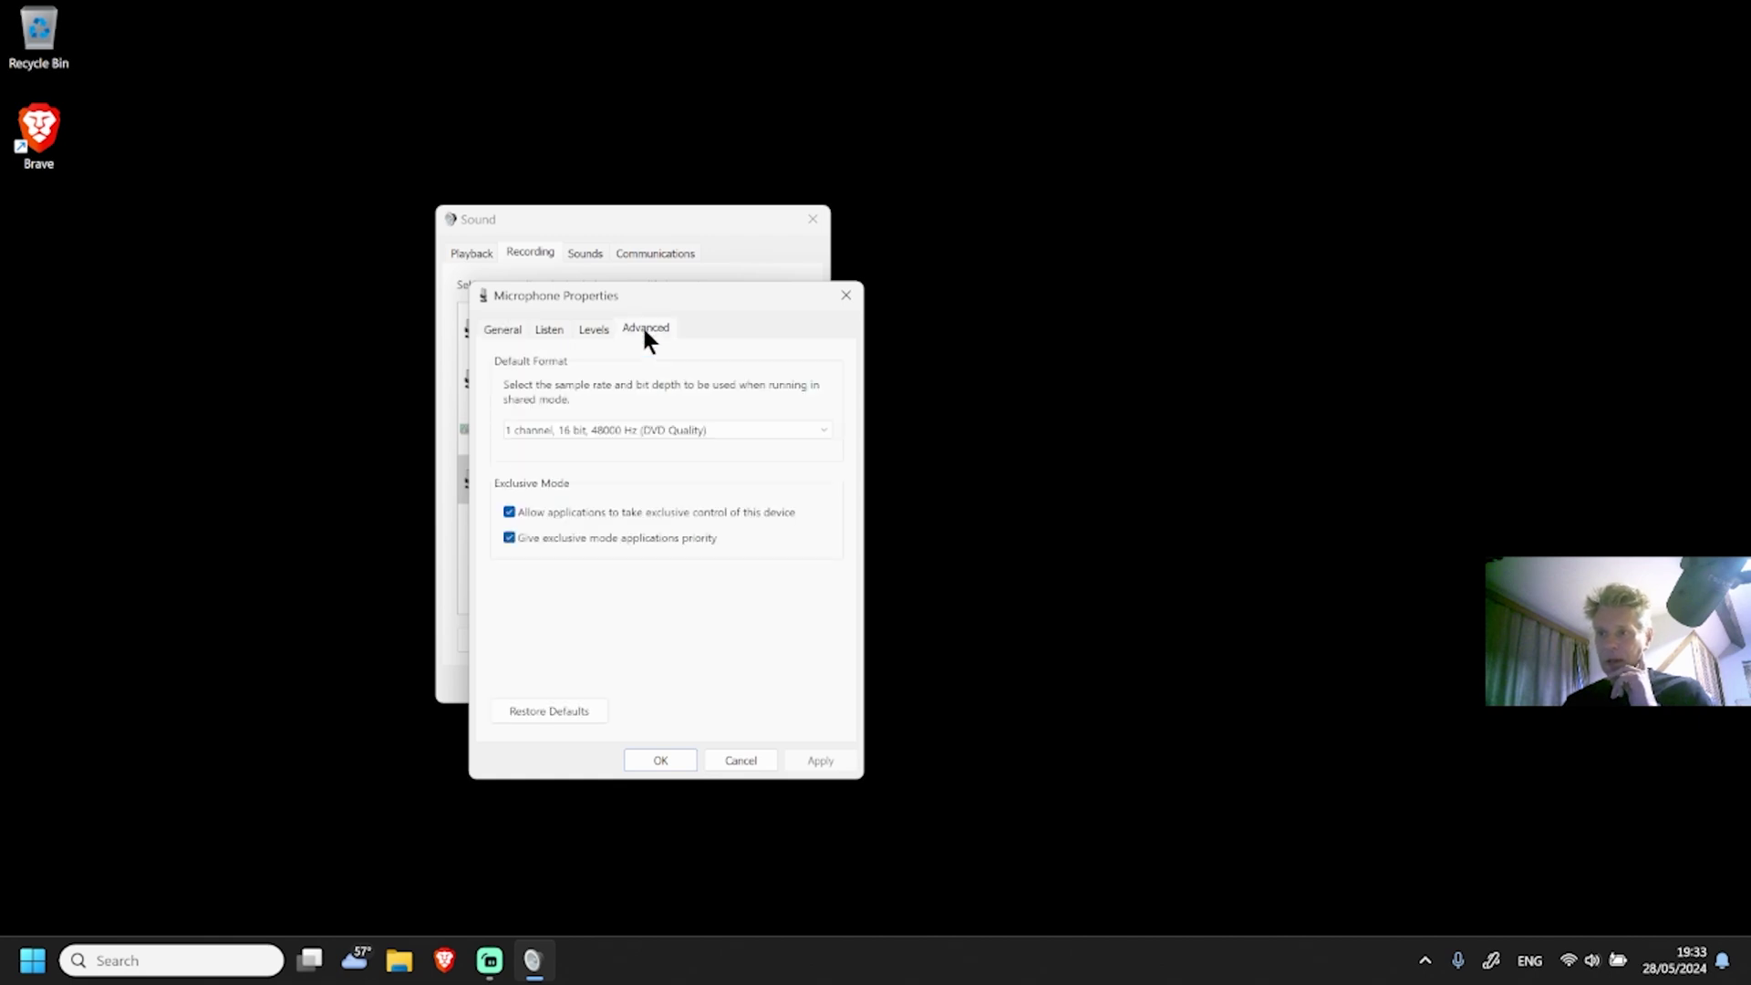
pyautogui.click(658, 760)
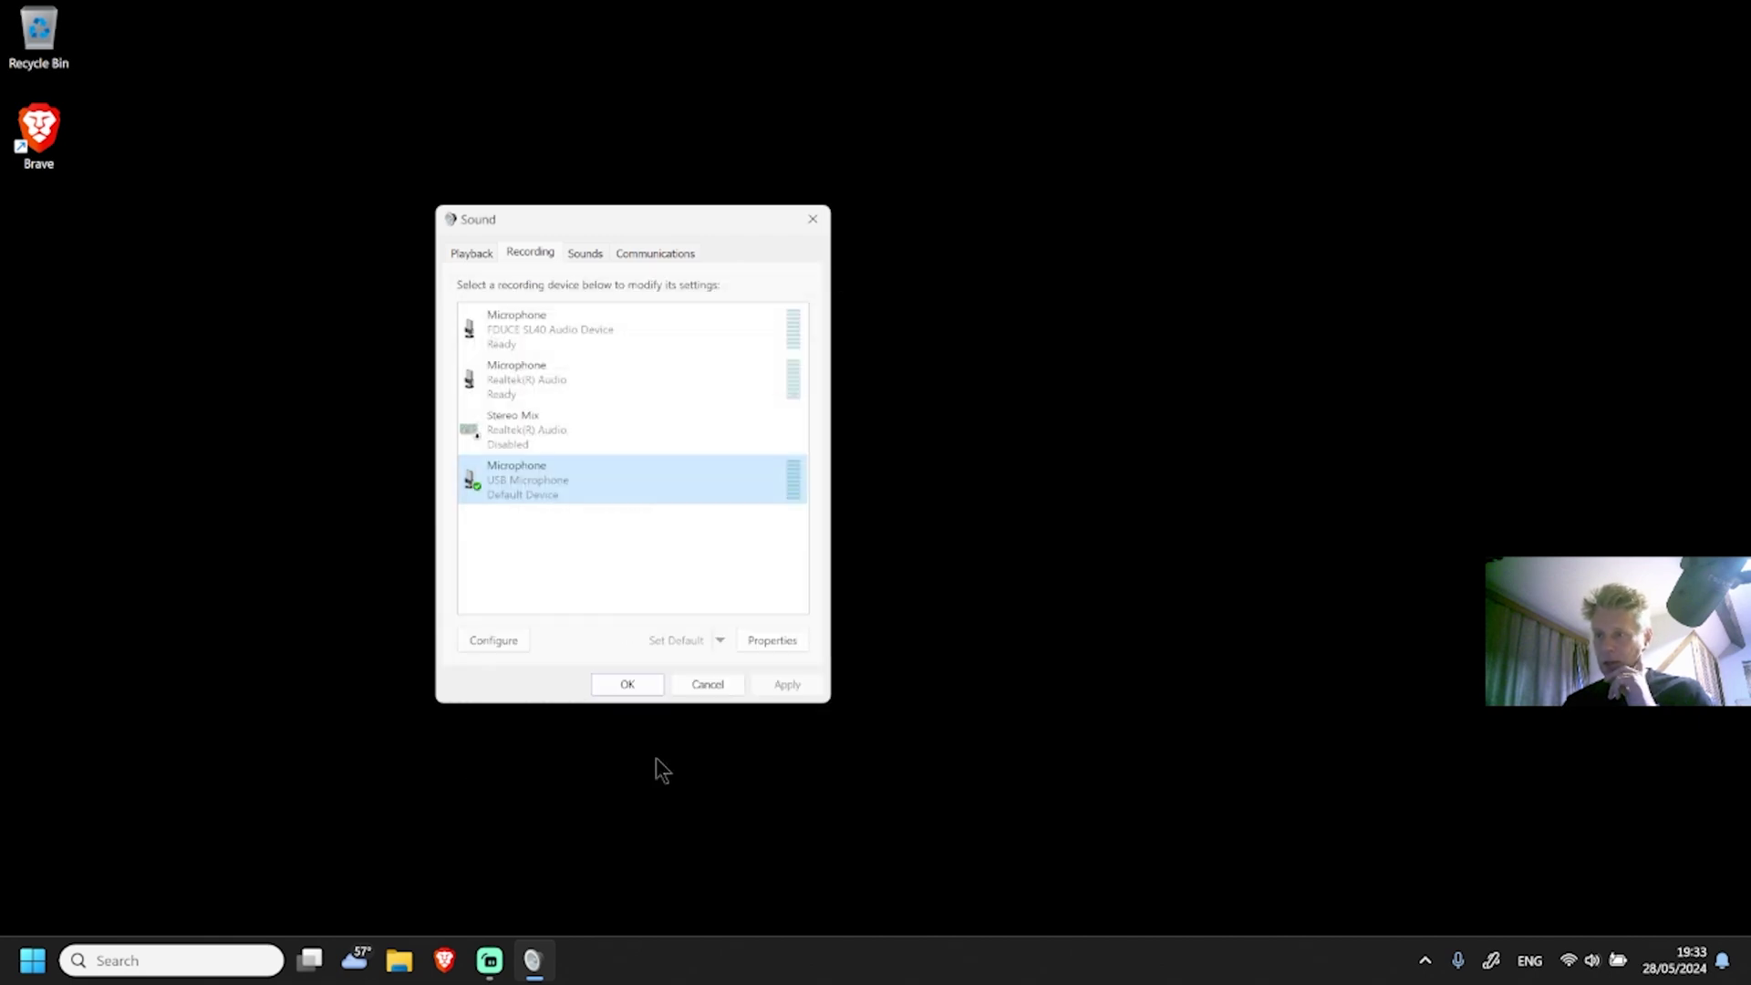
pyautogui.click(628, 684)
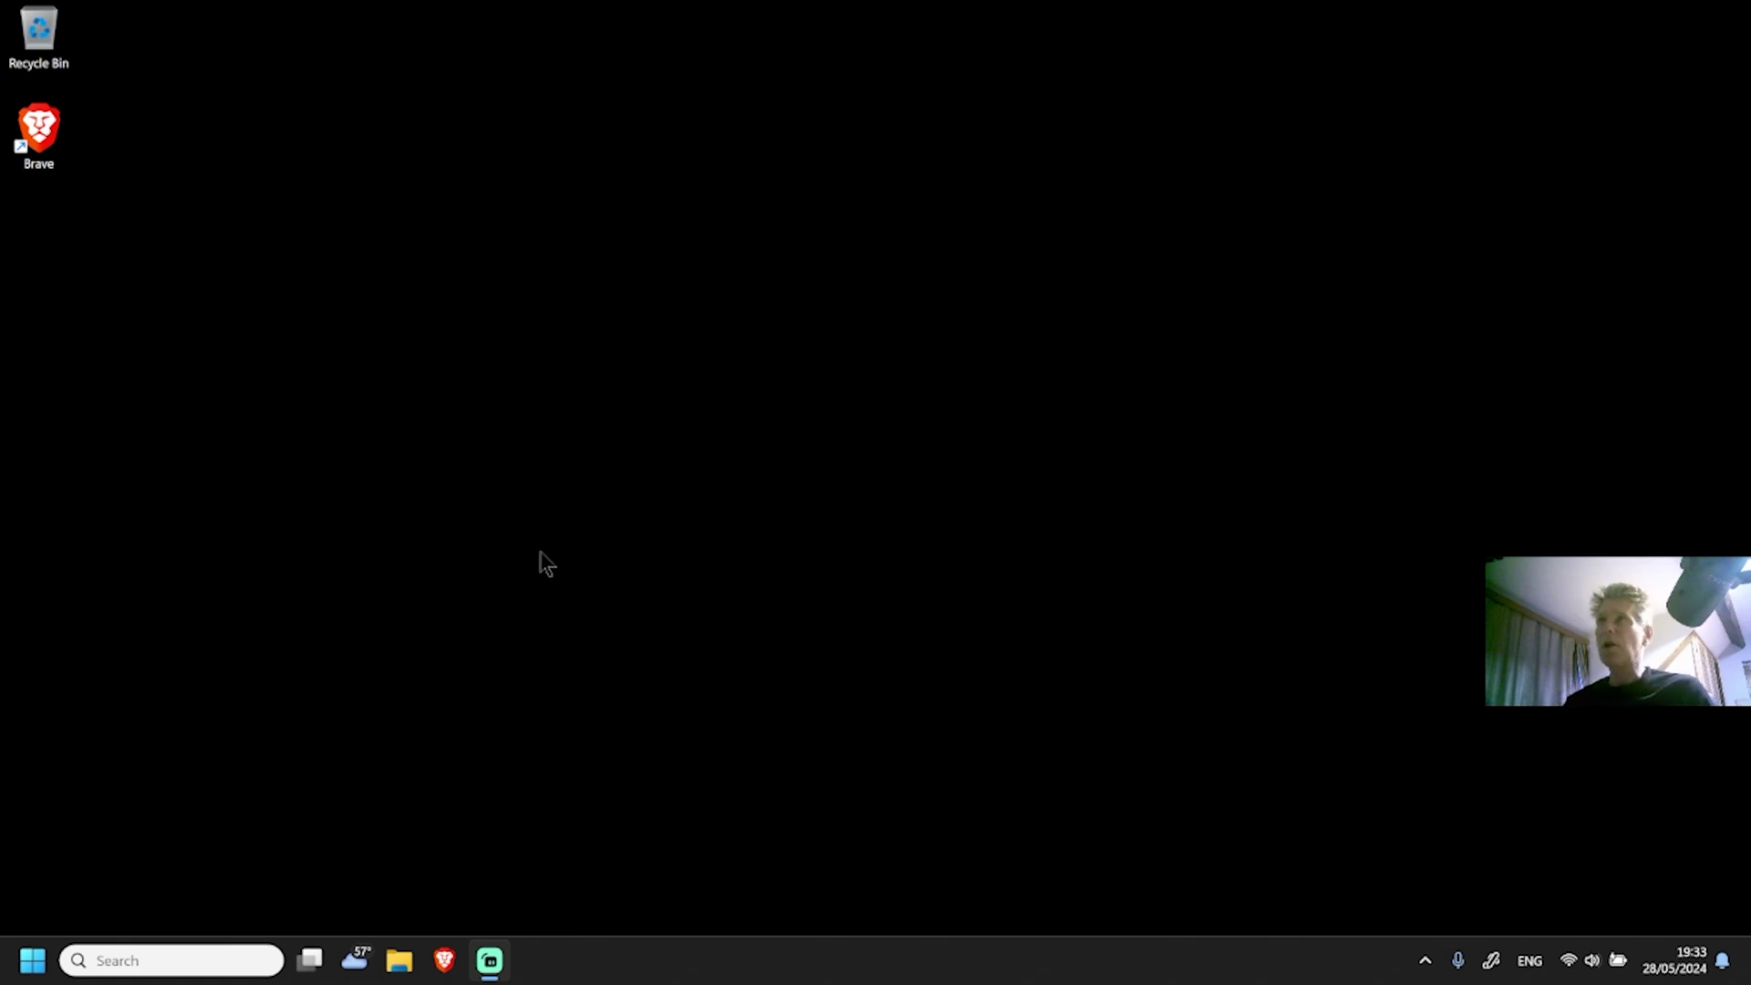
# Back in Brave, zoom out slightly and go to groups.google.com by typing 'group'.
pyautogui.click(447, 965)
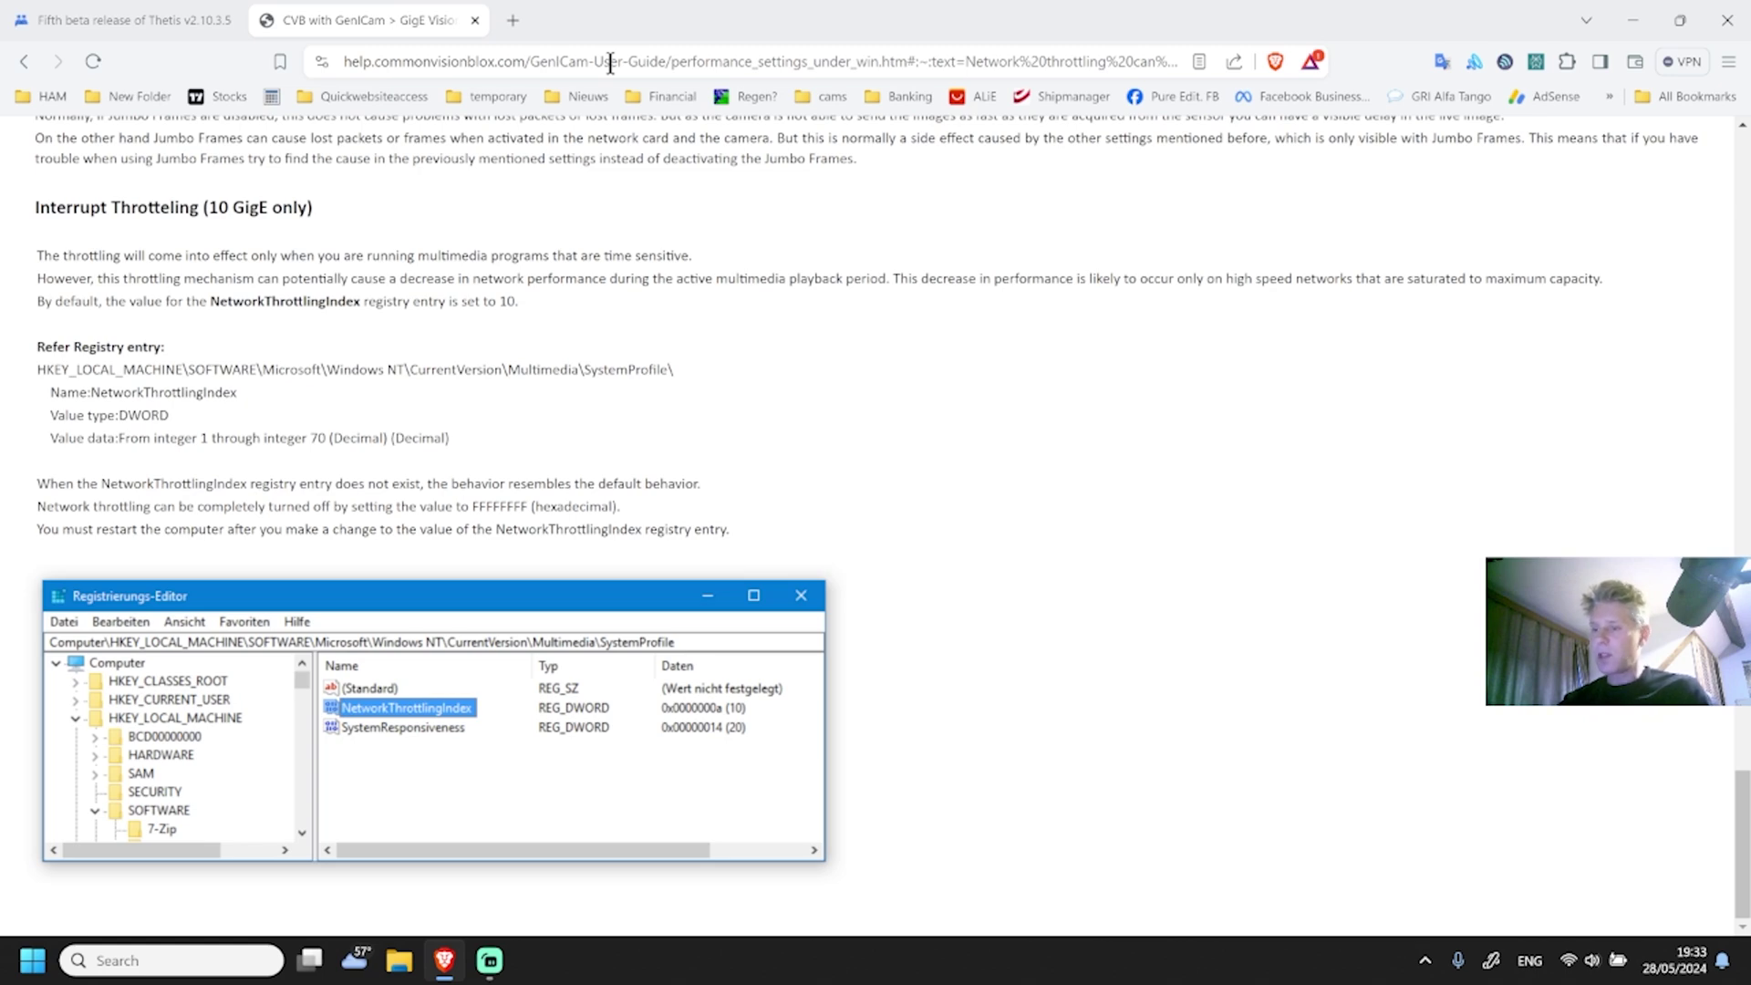
pyautogui.hotkey('ctrl', '-')
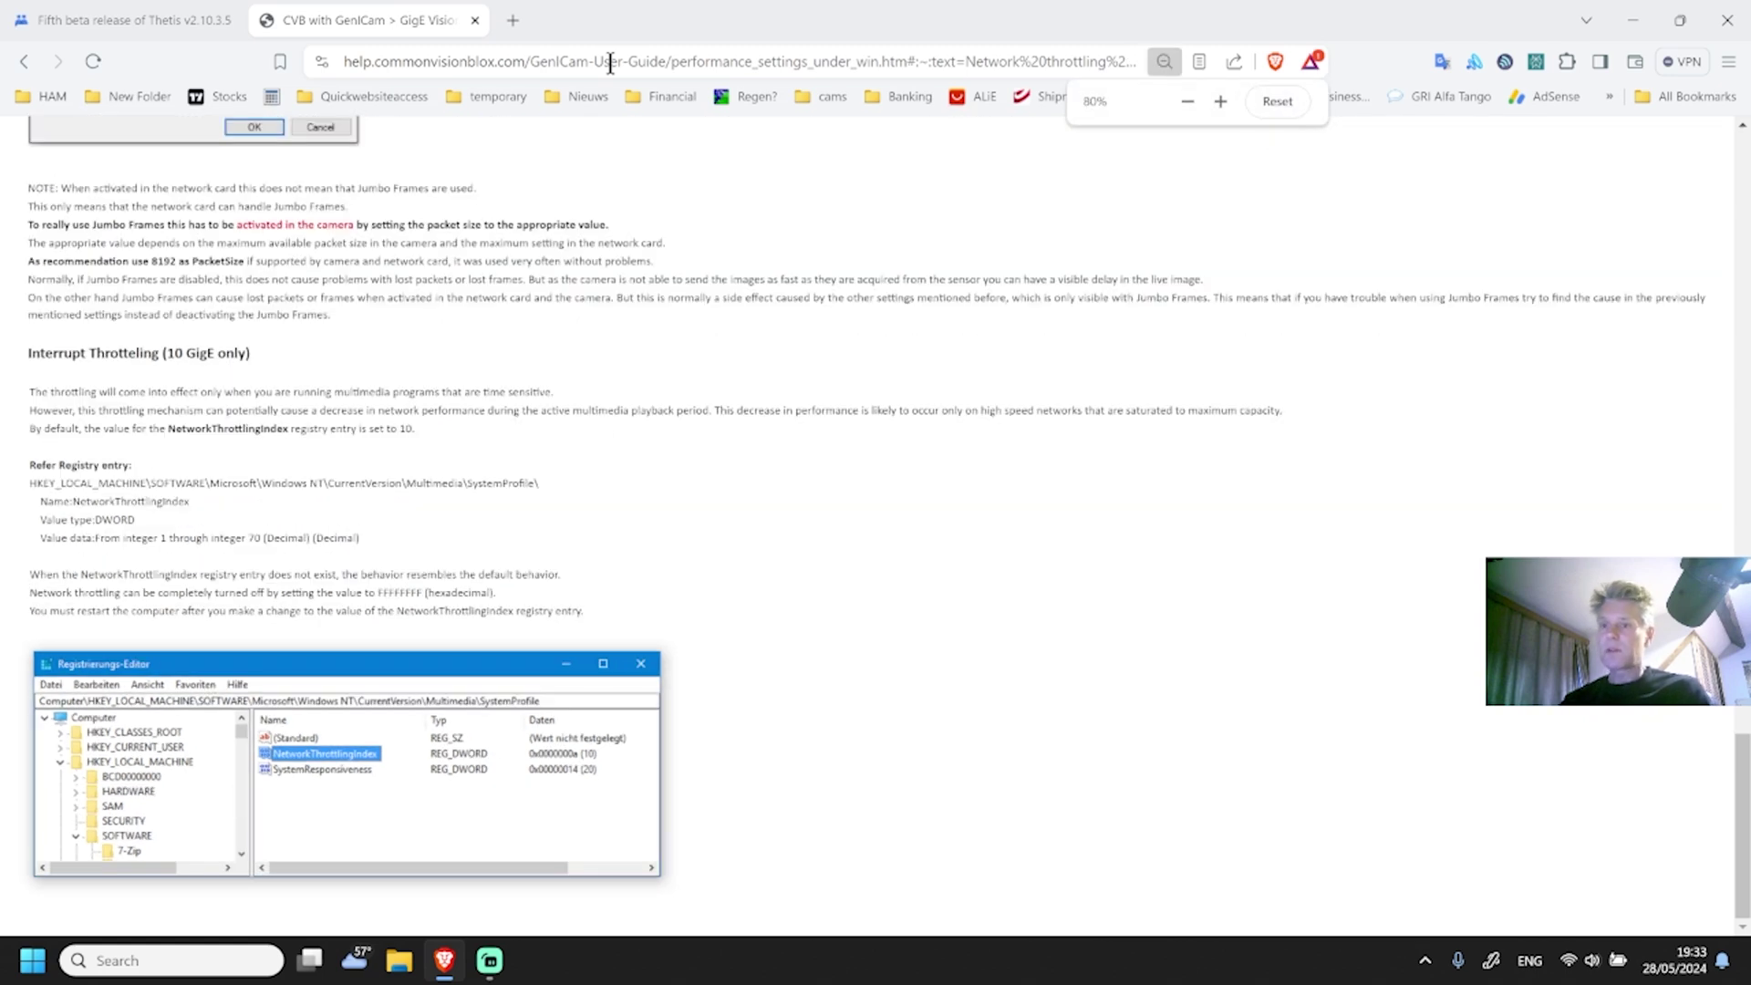
pyautogui.doubleClick(676, 62)
pyautogui.tripleClick(675, 62)
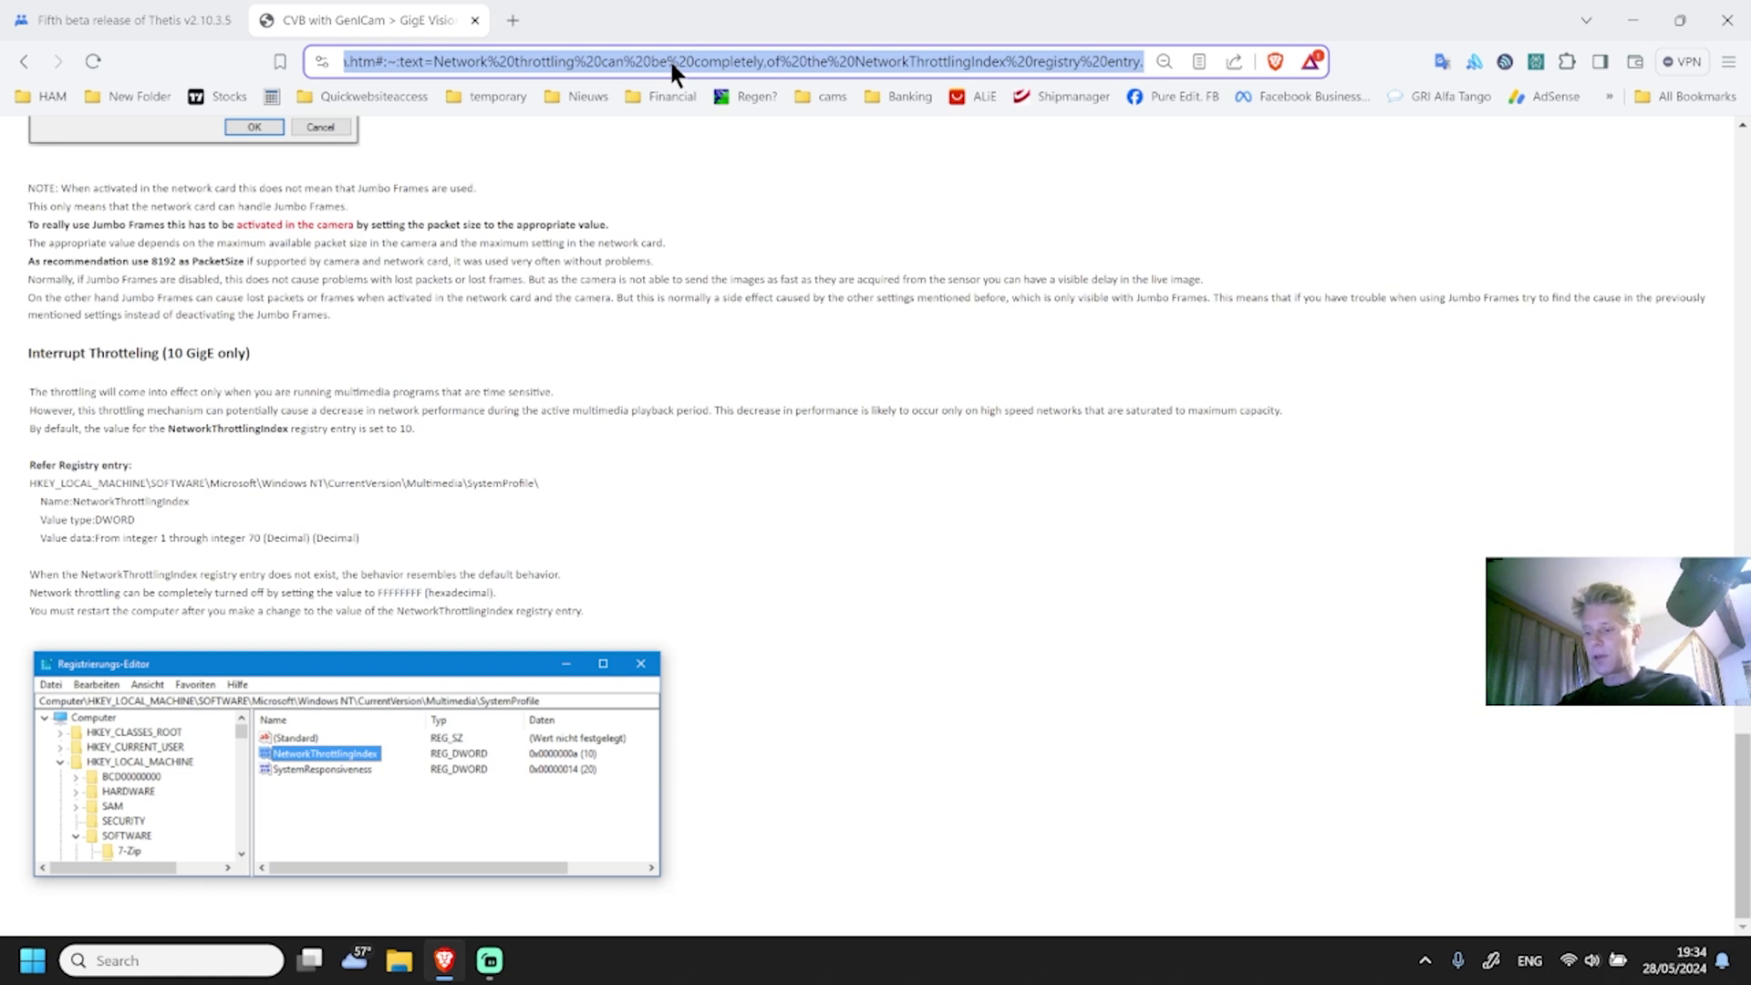
pyautogui.write('group')
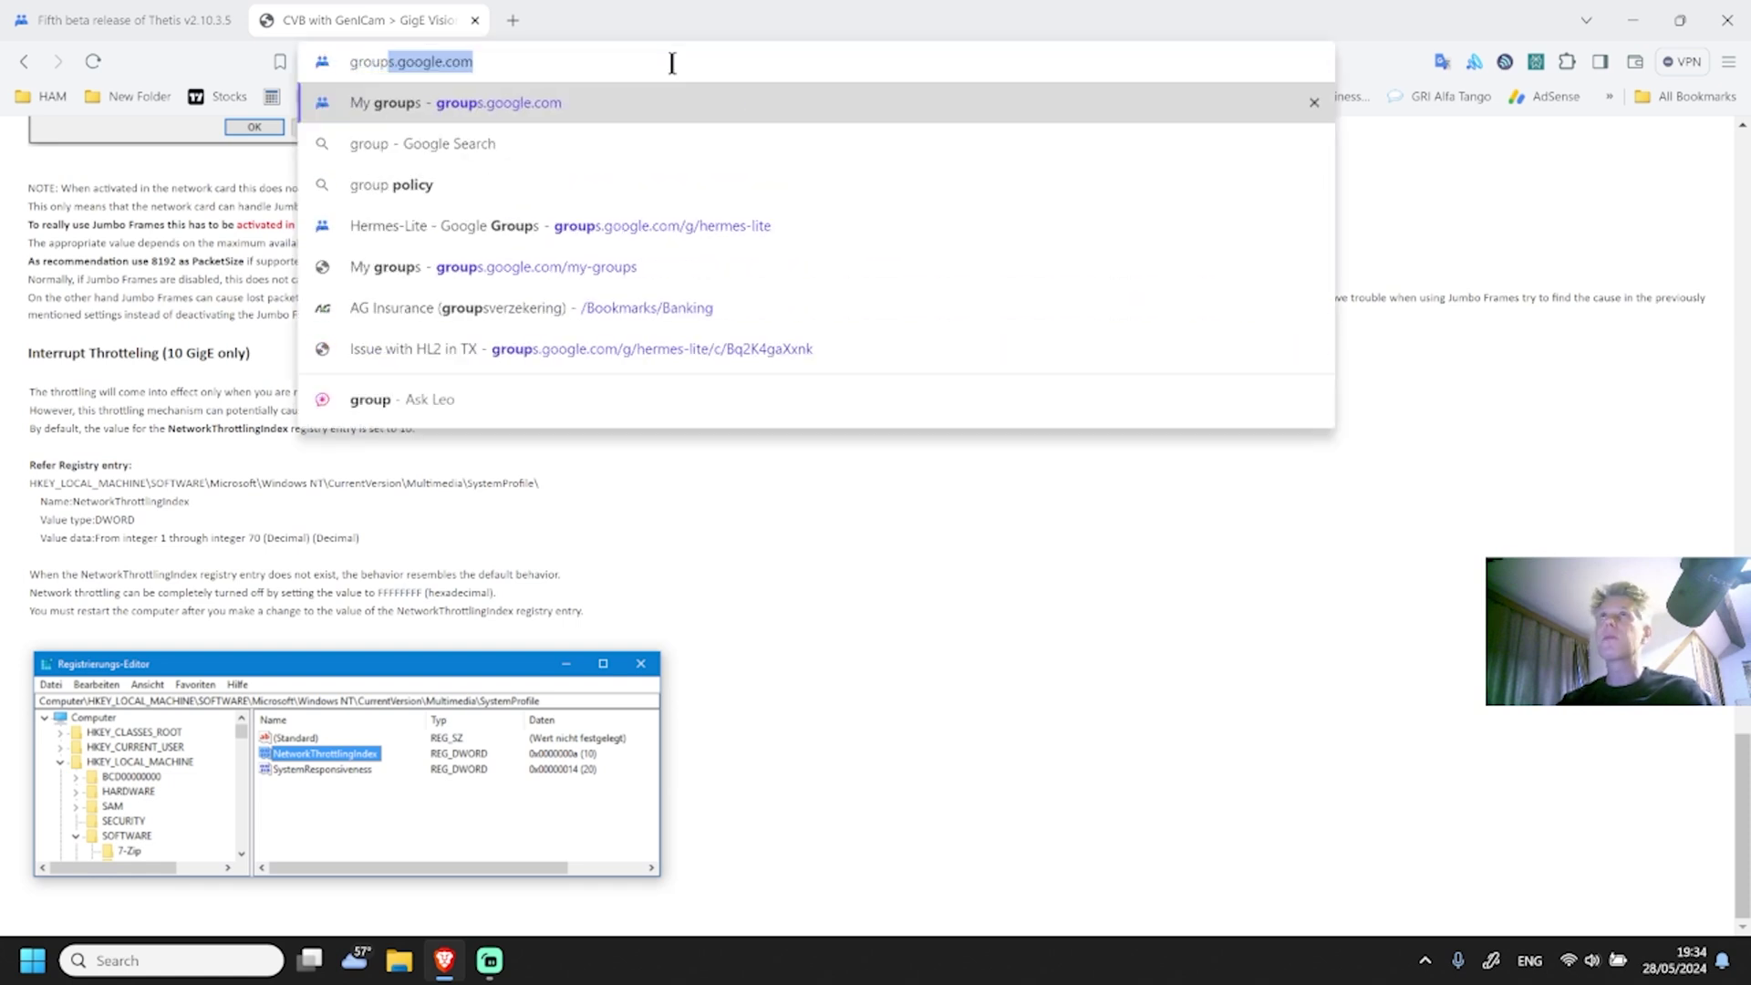
pyautogui.press('Return')
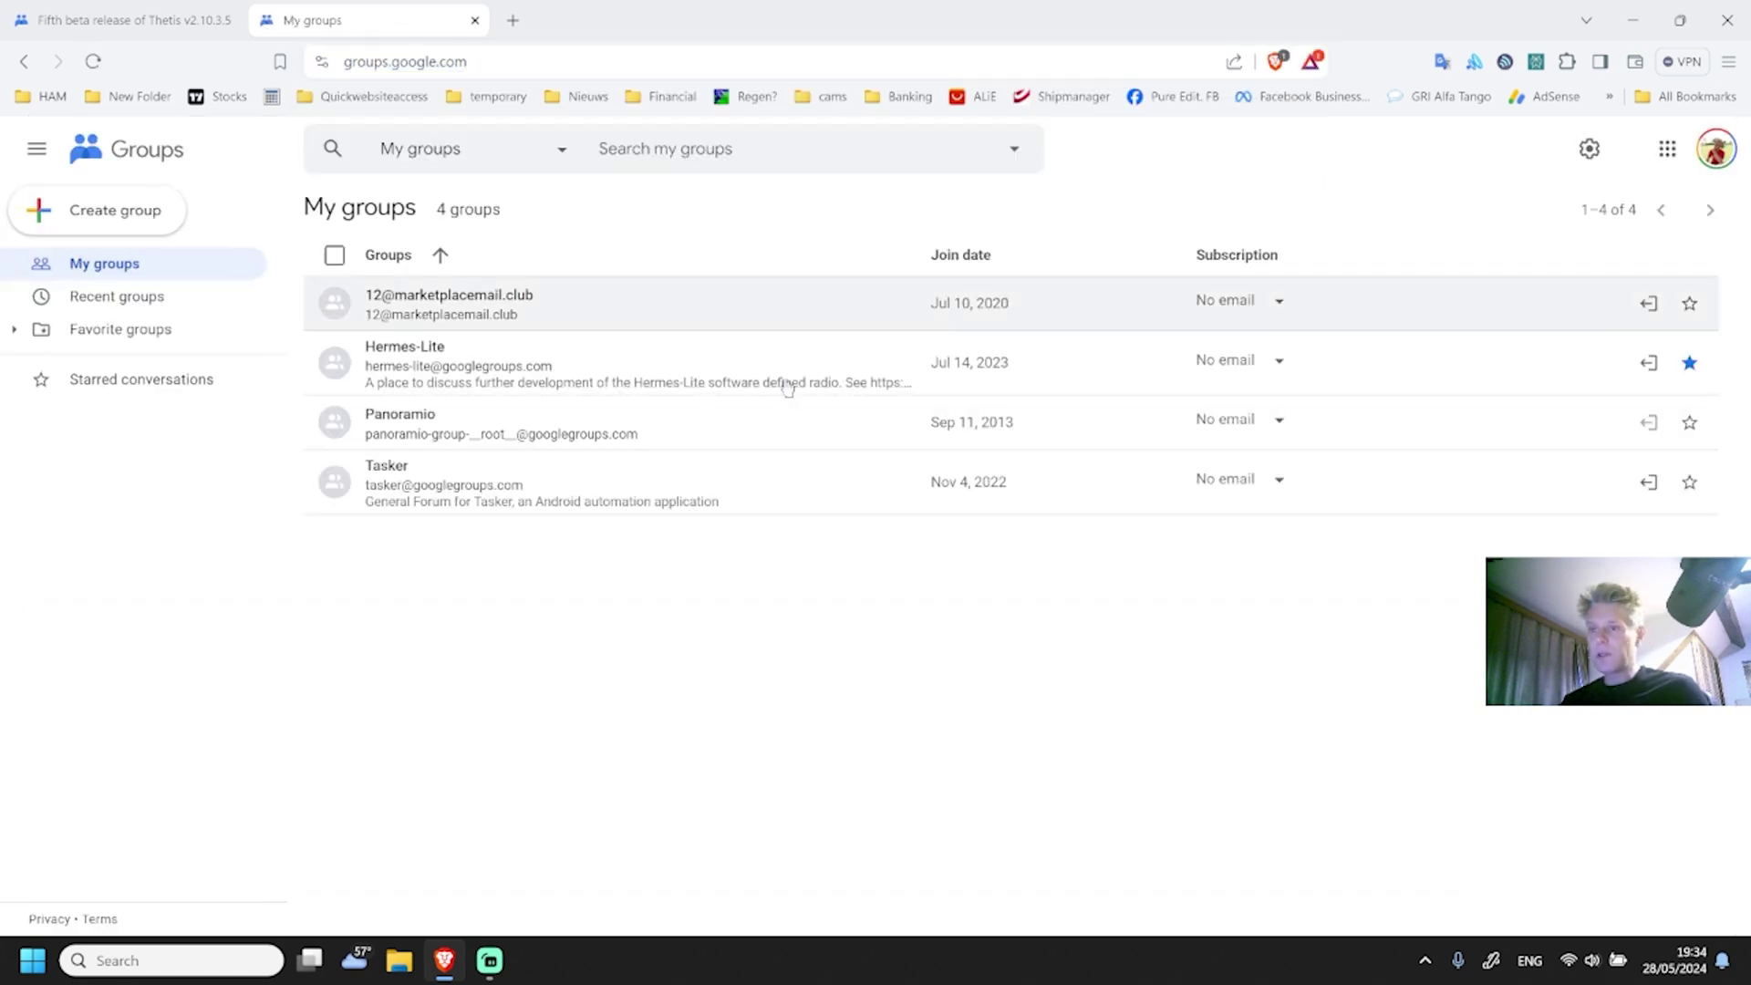
# Open Hermes-Lite and scroll to the 'Fifth beta release of Thetis v2.10.3.5' thread.
pyautogui.click(386, 347)
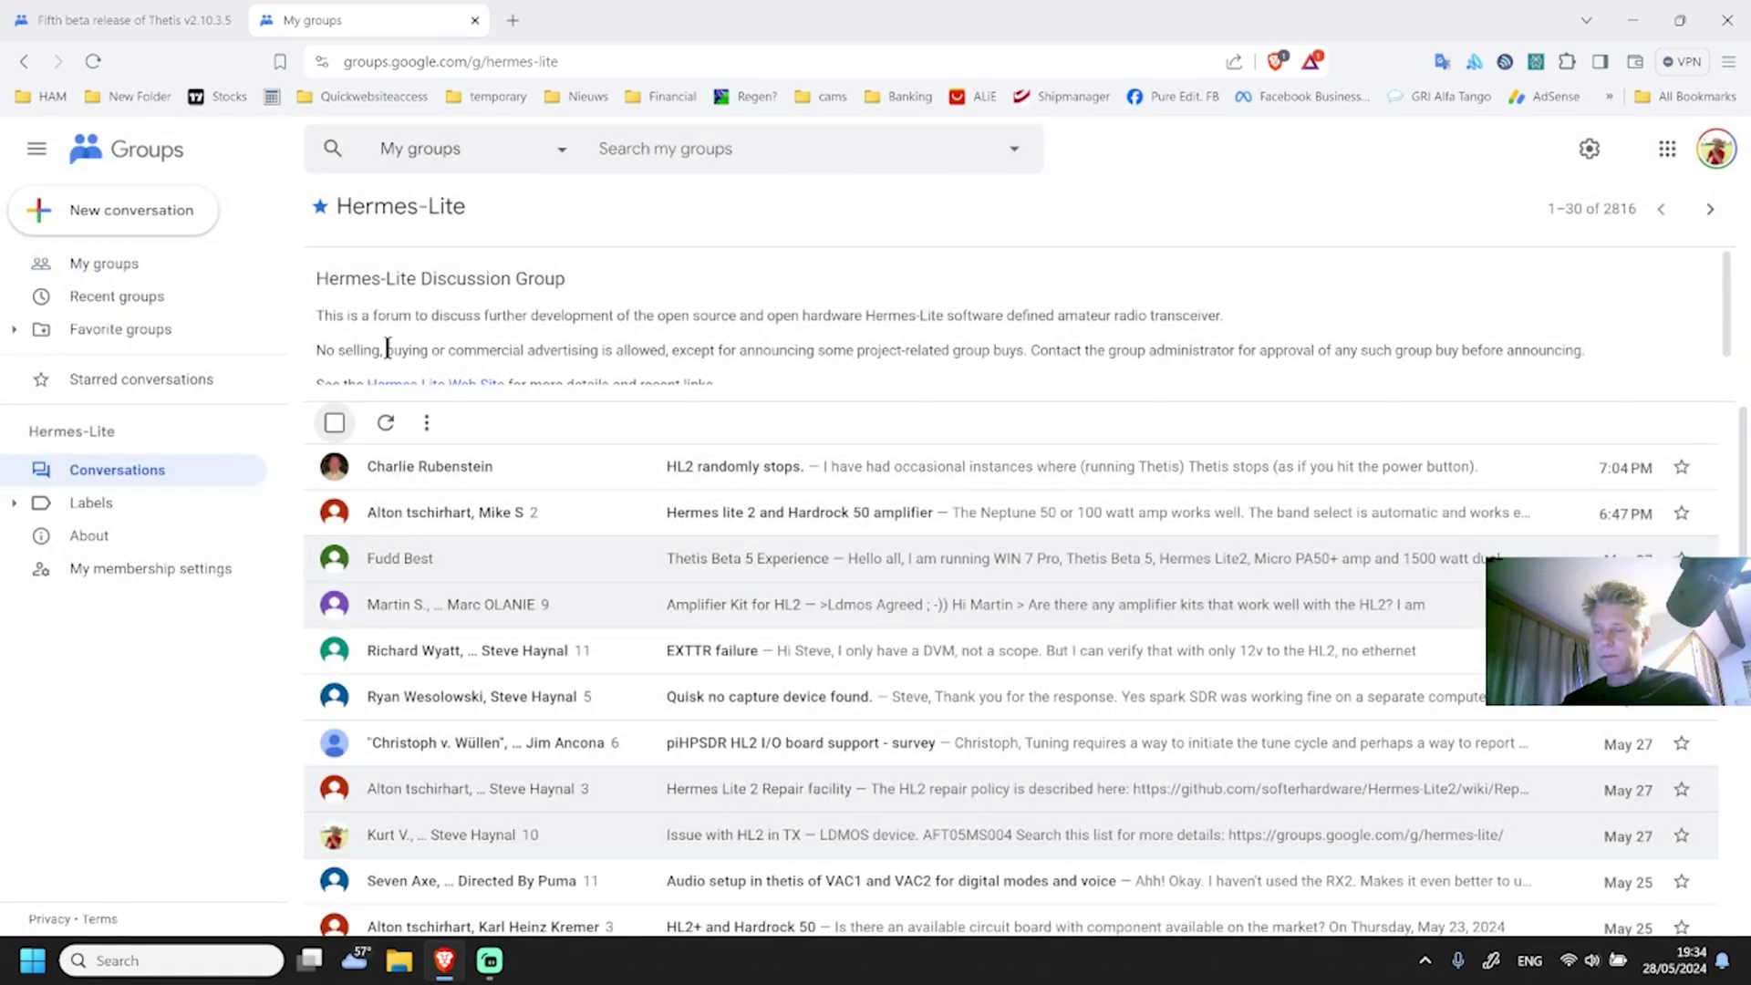
pyautogui.scroll(-1, 857, 456)
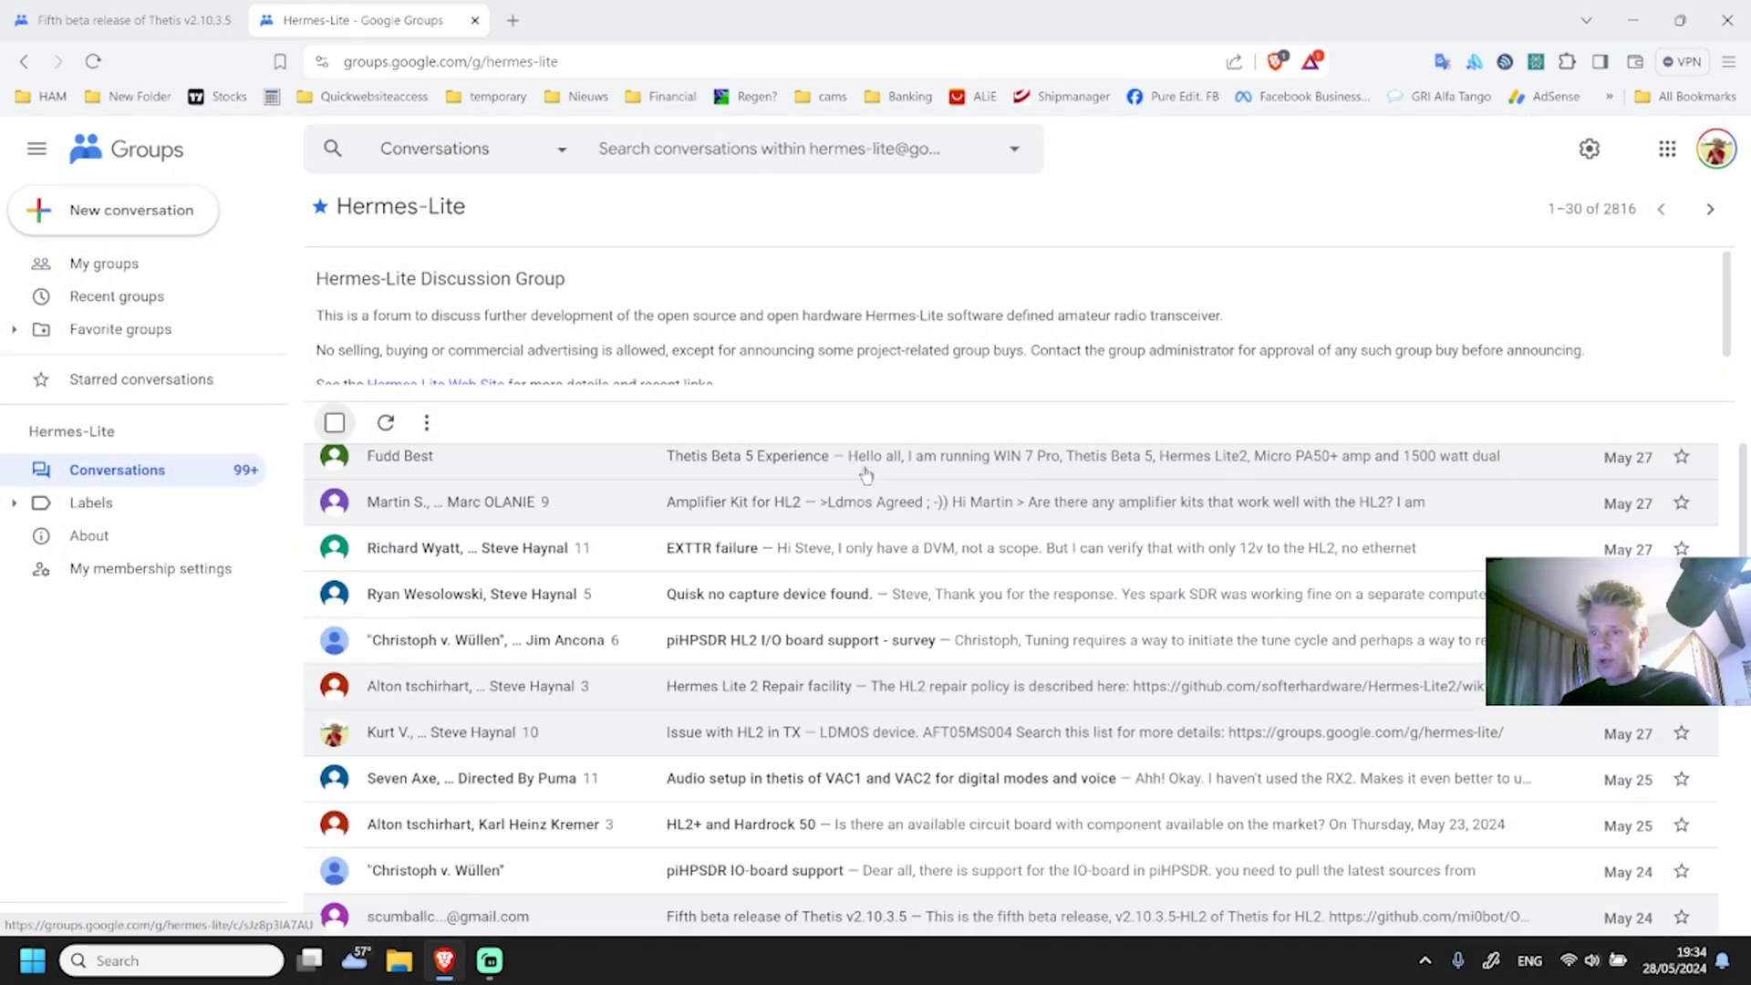
pyautogui.scroll(-1, 865, 475)
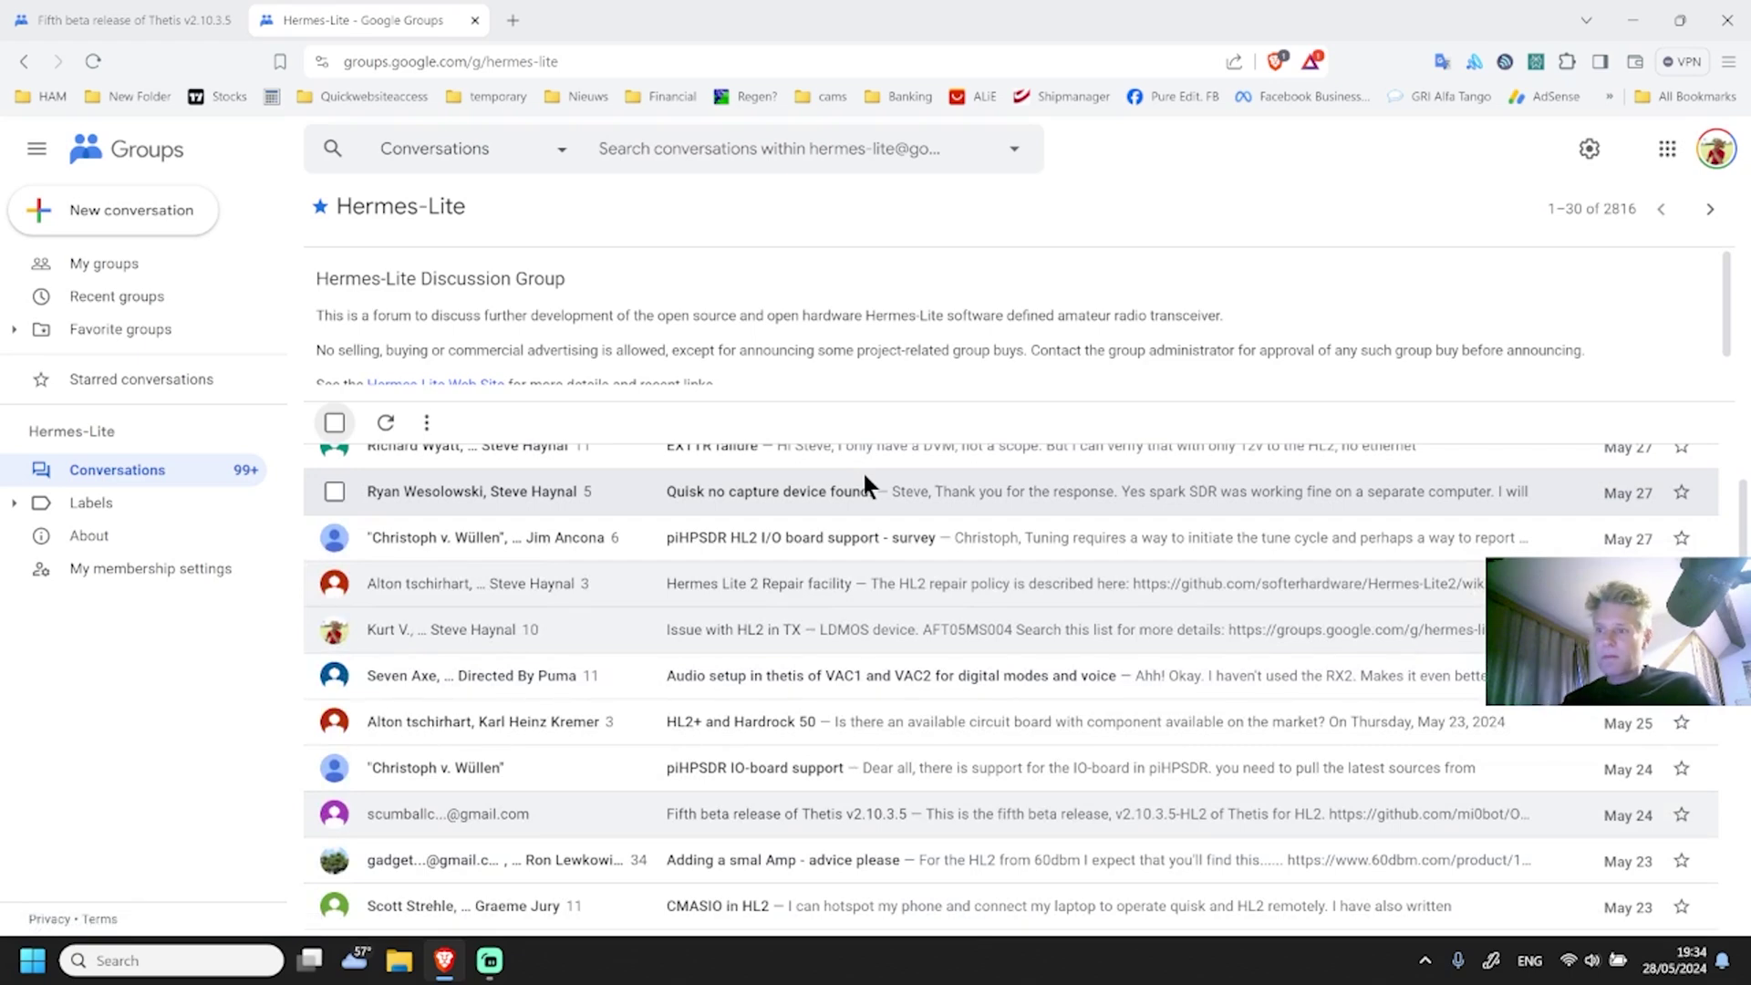
pyautogui.scroll(-2, 884, 609)
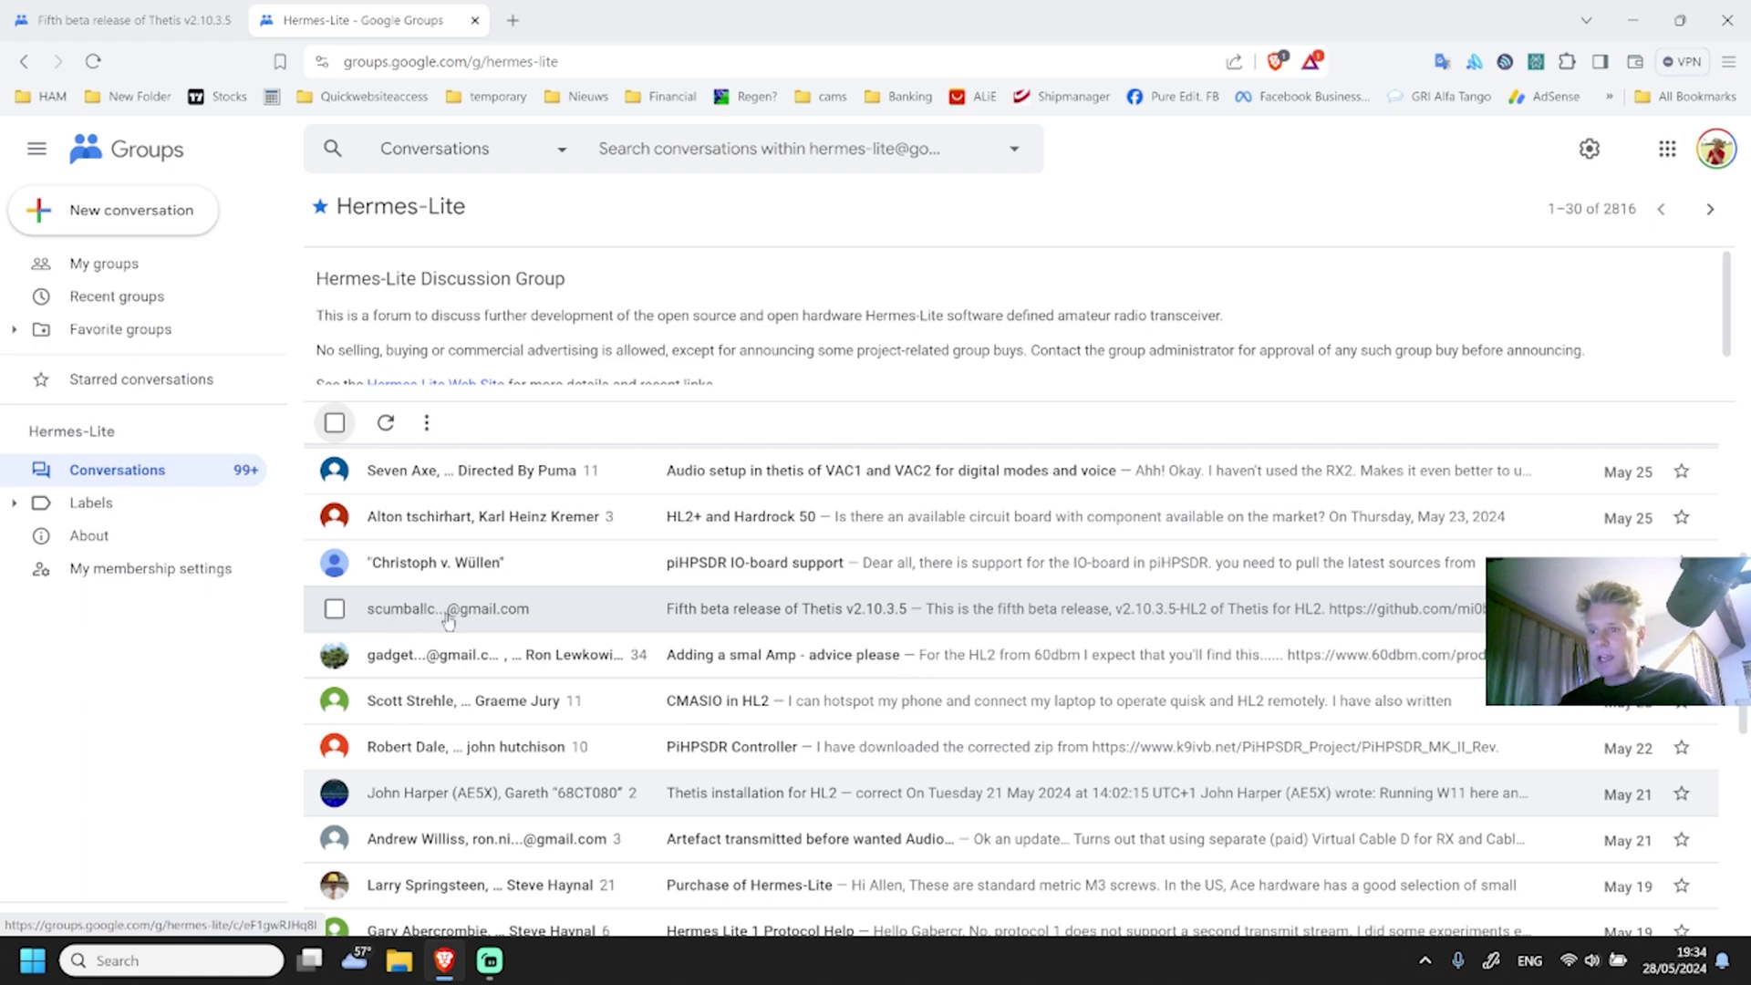
# Follow the thread's GitHub link and download Thetis_x64_2_10_3_5-HL2-beta5.zip, checking Downloads.
pyautogui.click(798, 611)
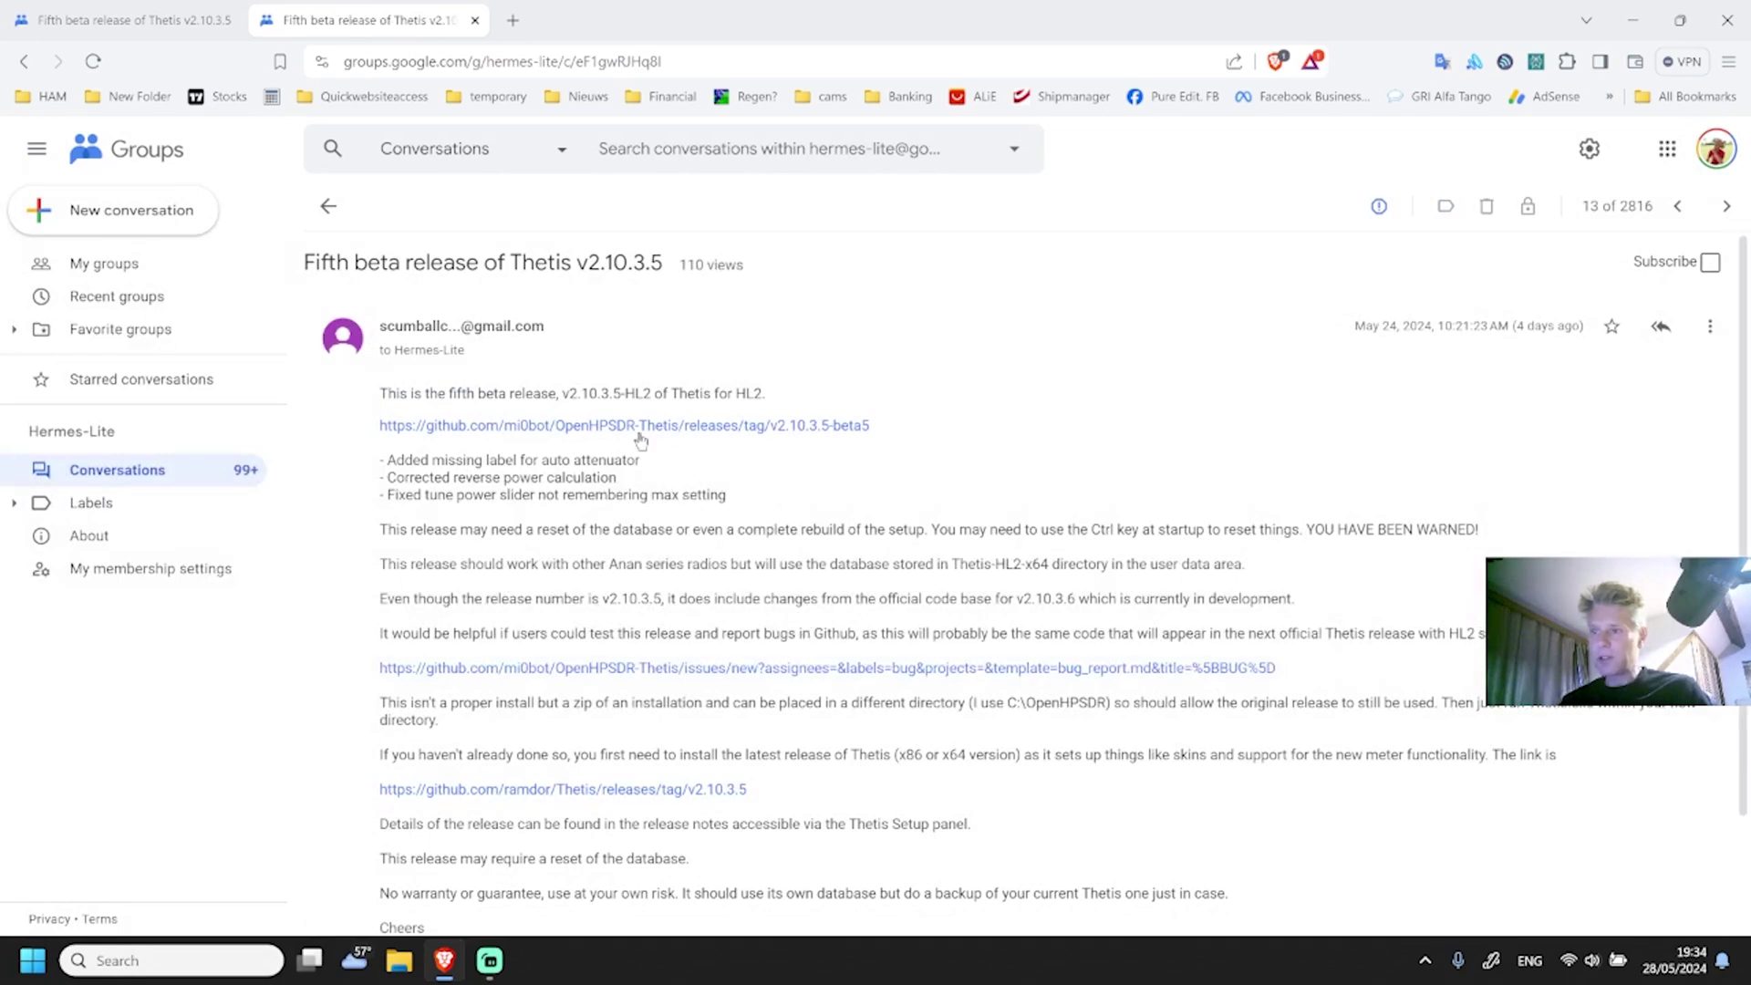
pyautogui.click(476, 425)
pyautogui.scroll(-3, 566, 535)
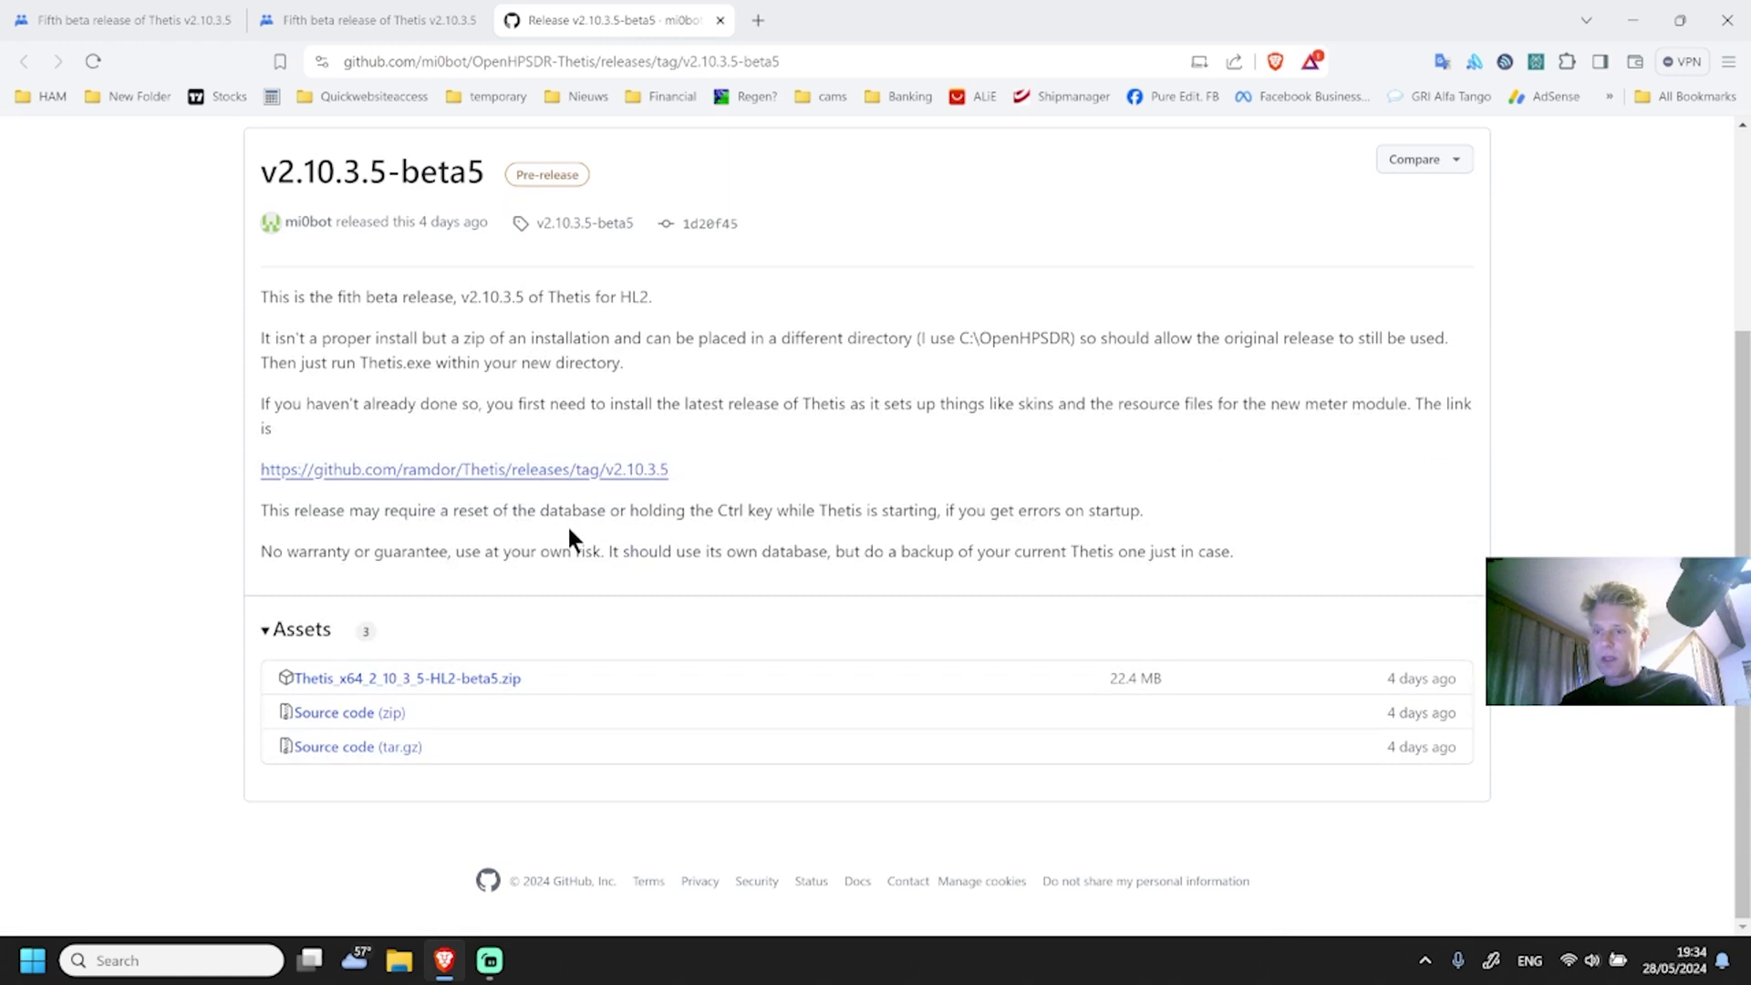
pyautogui.click(476, 680)
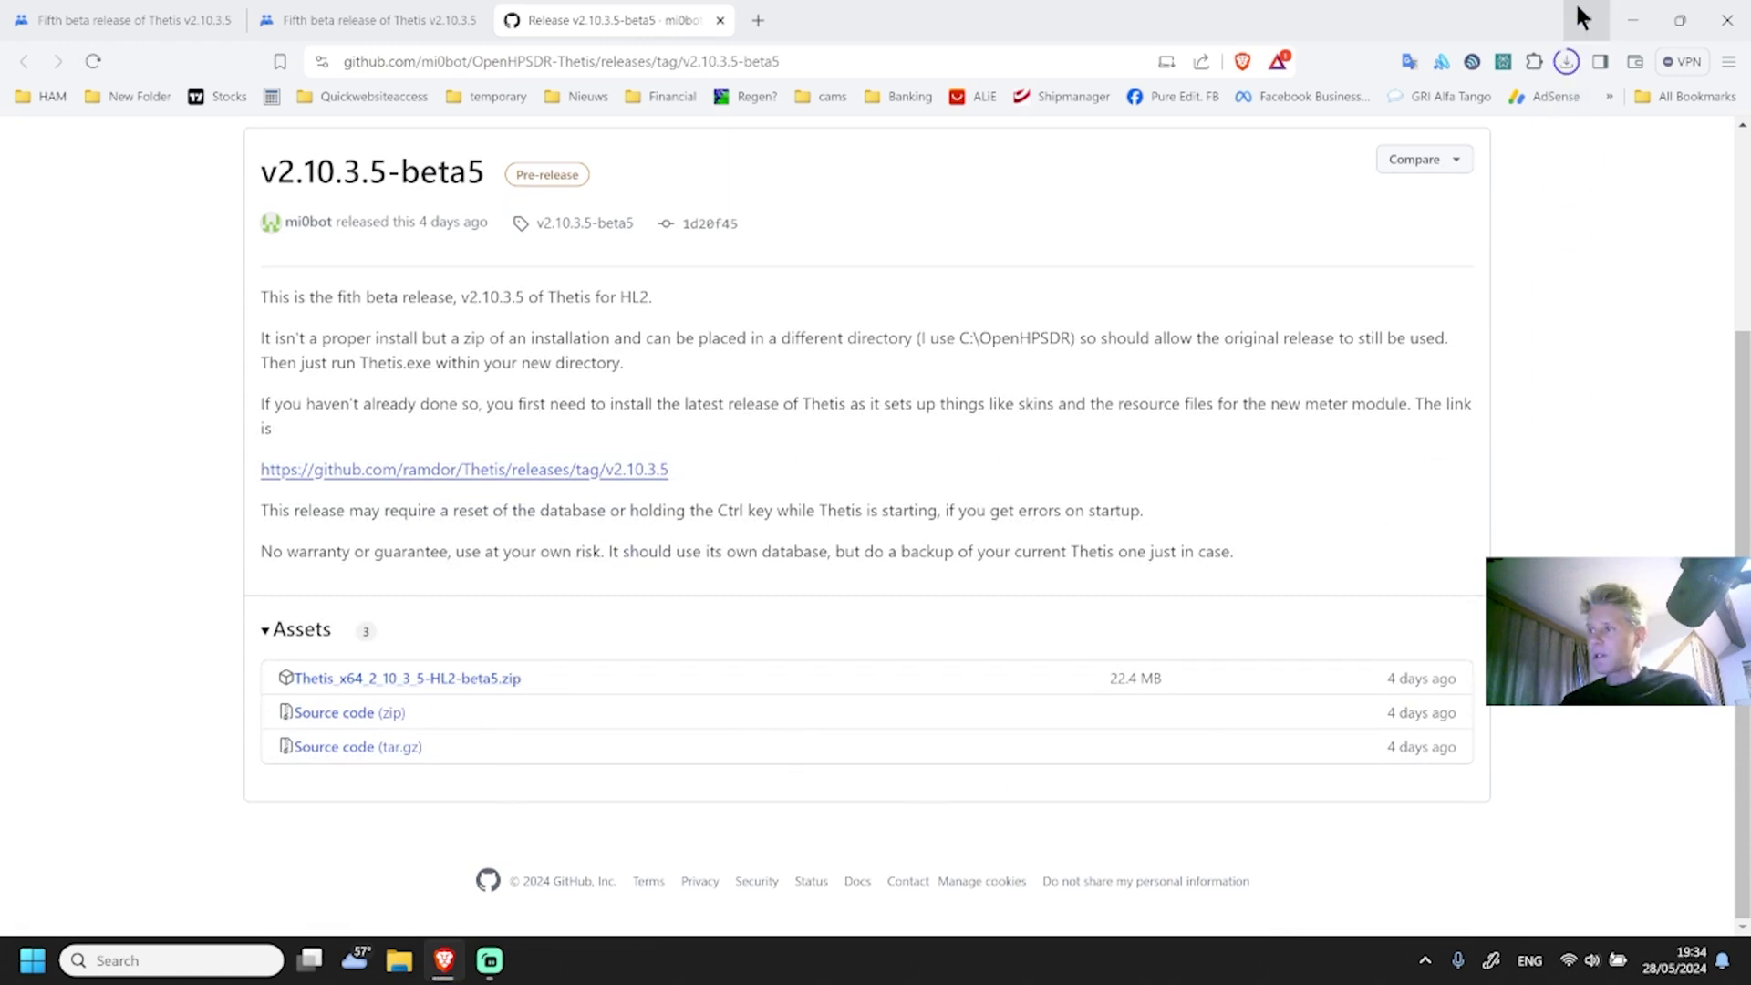
pyautogui.click(1566, 61)
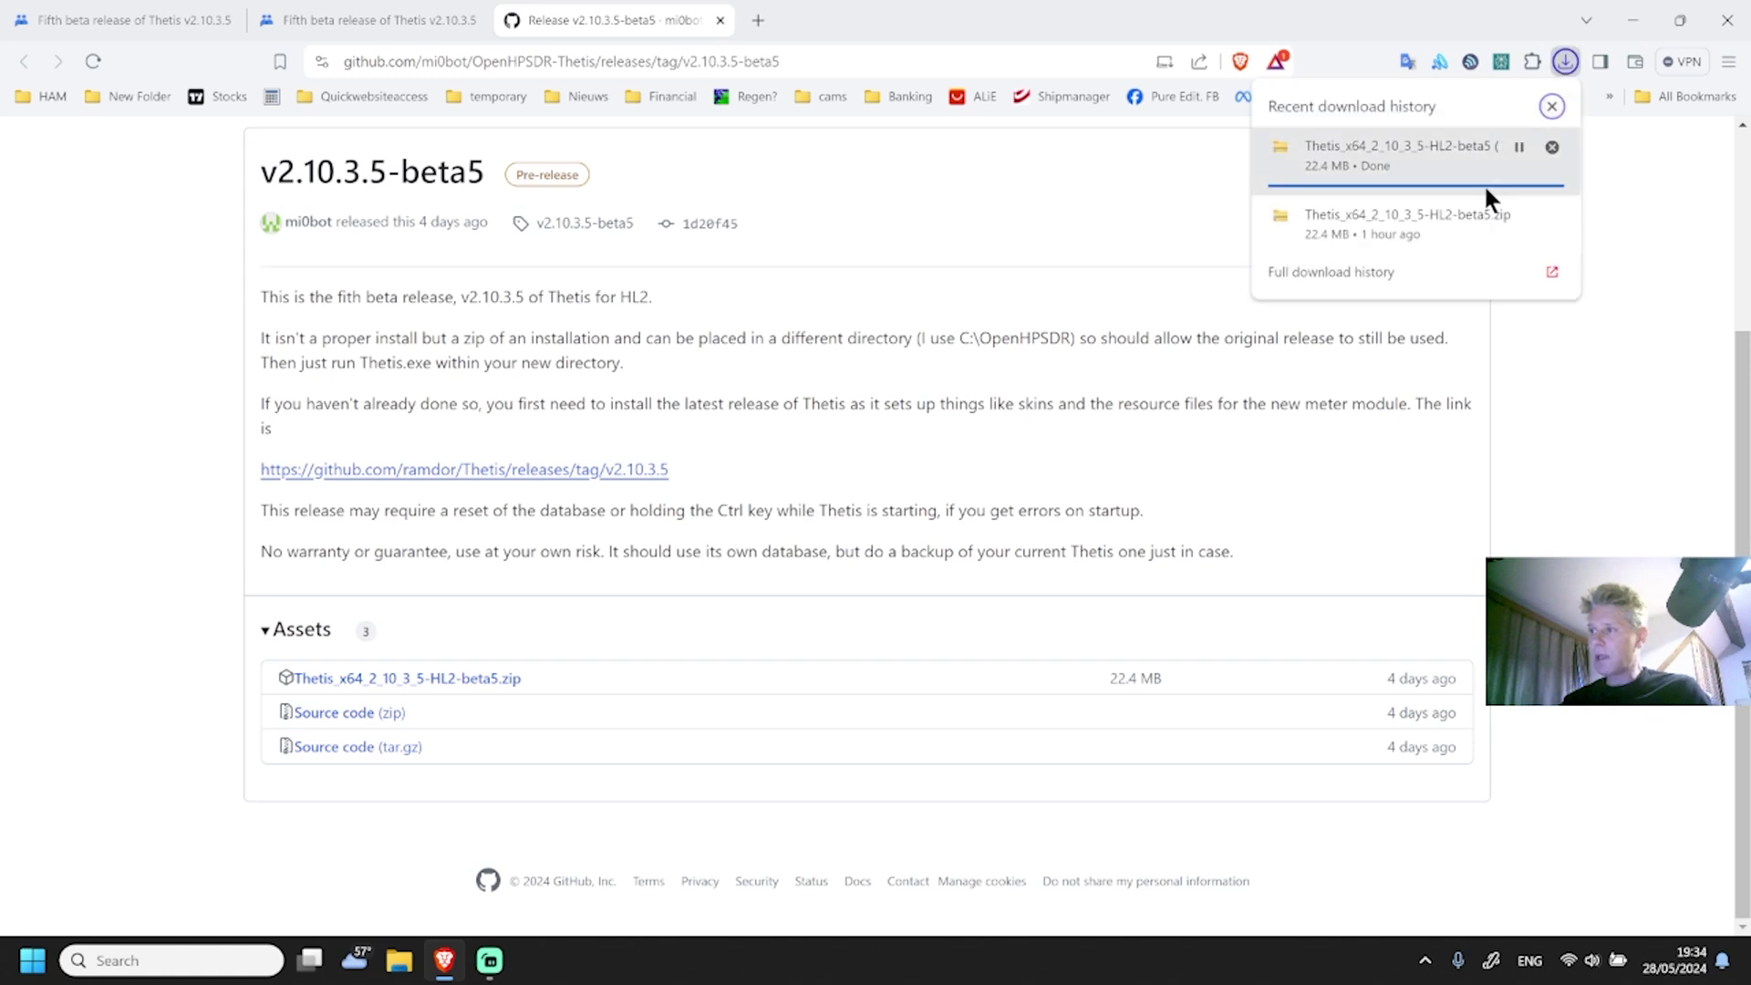
# Copy the Release folder from the downloaded Thetis zip.
pyautogui.click(1435, 161)
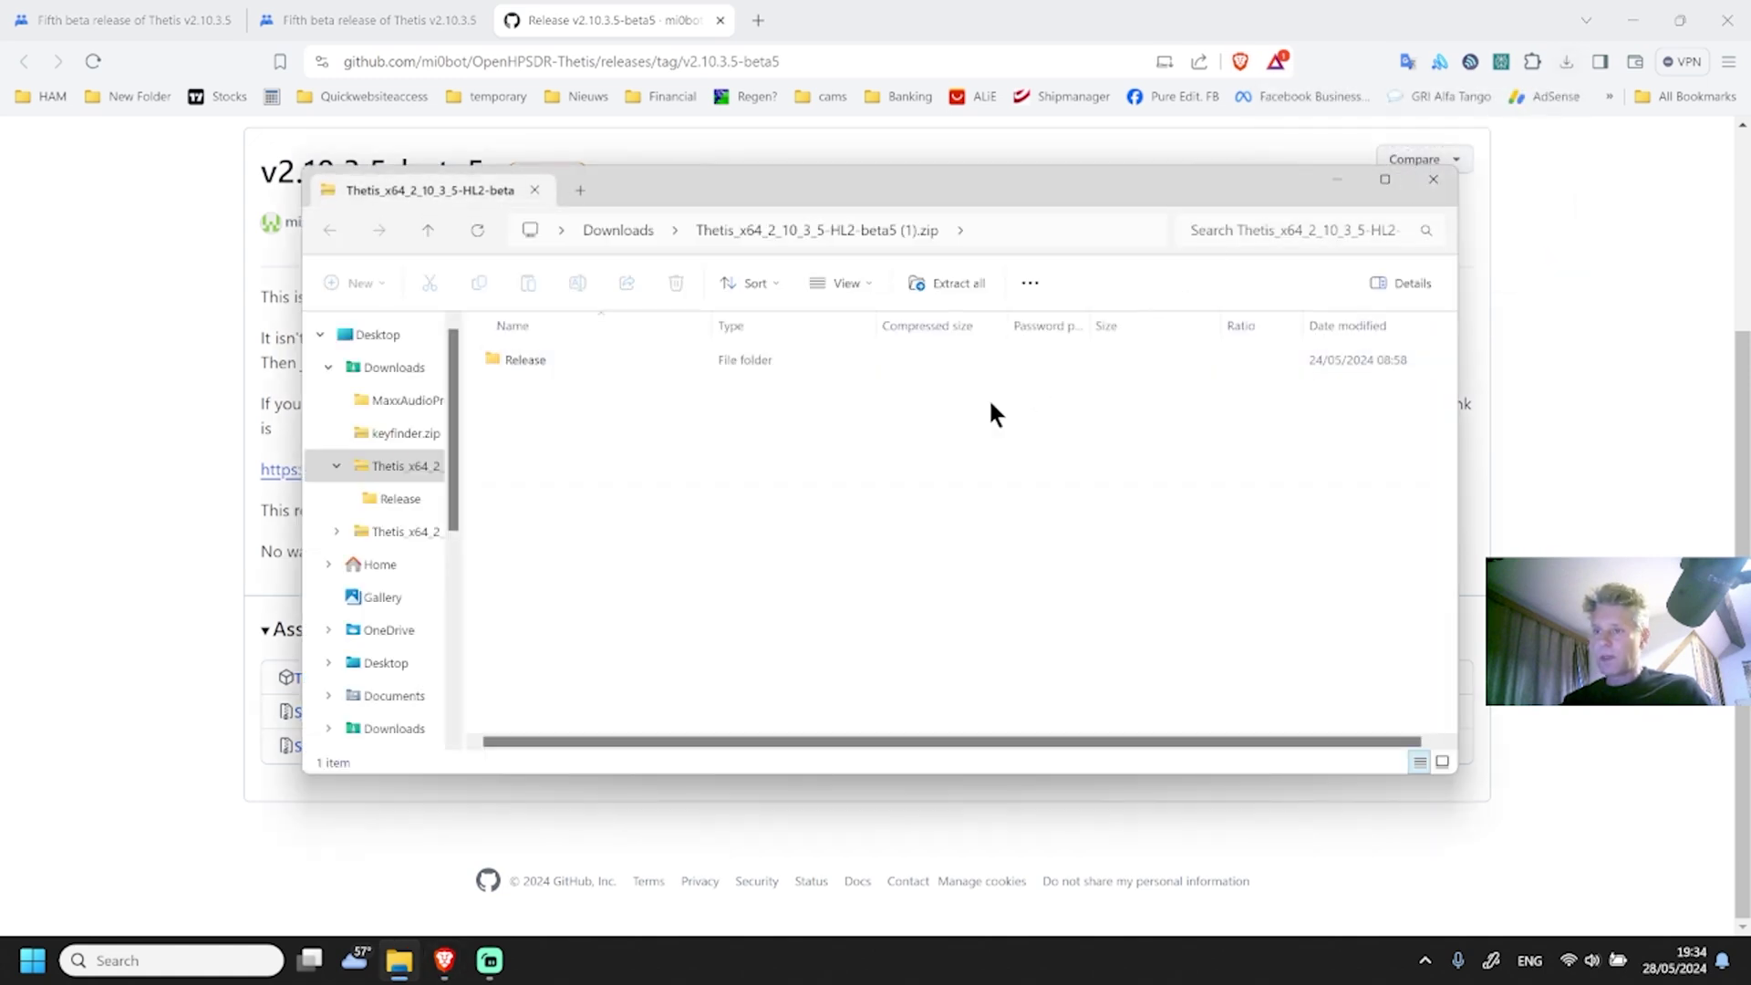
pyautogui.click(512, 366)
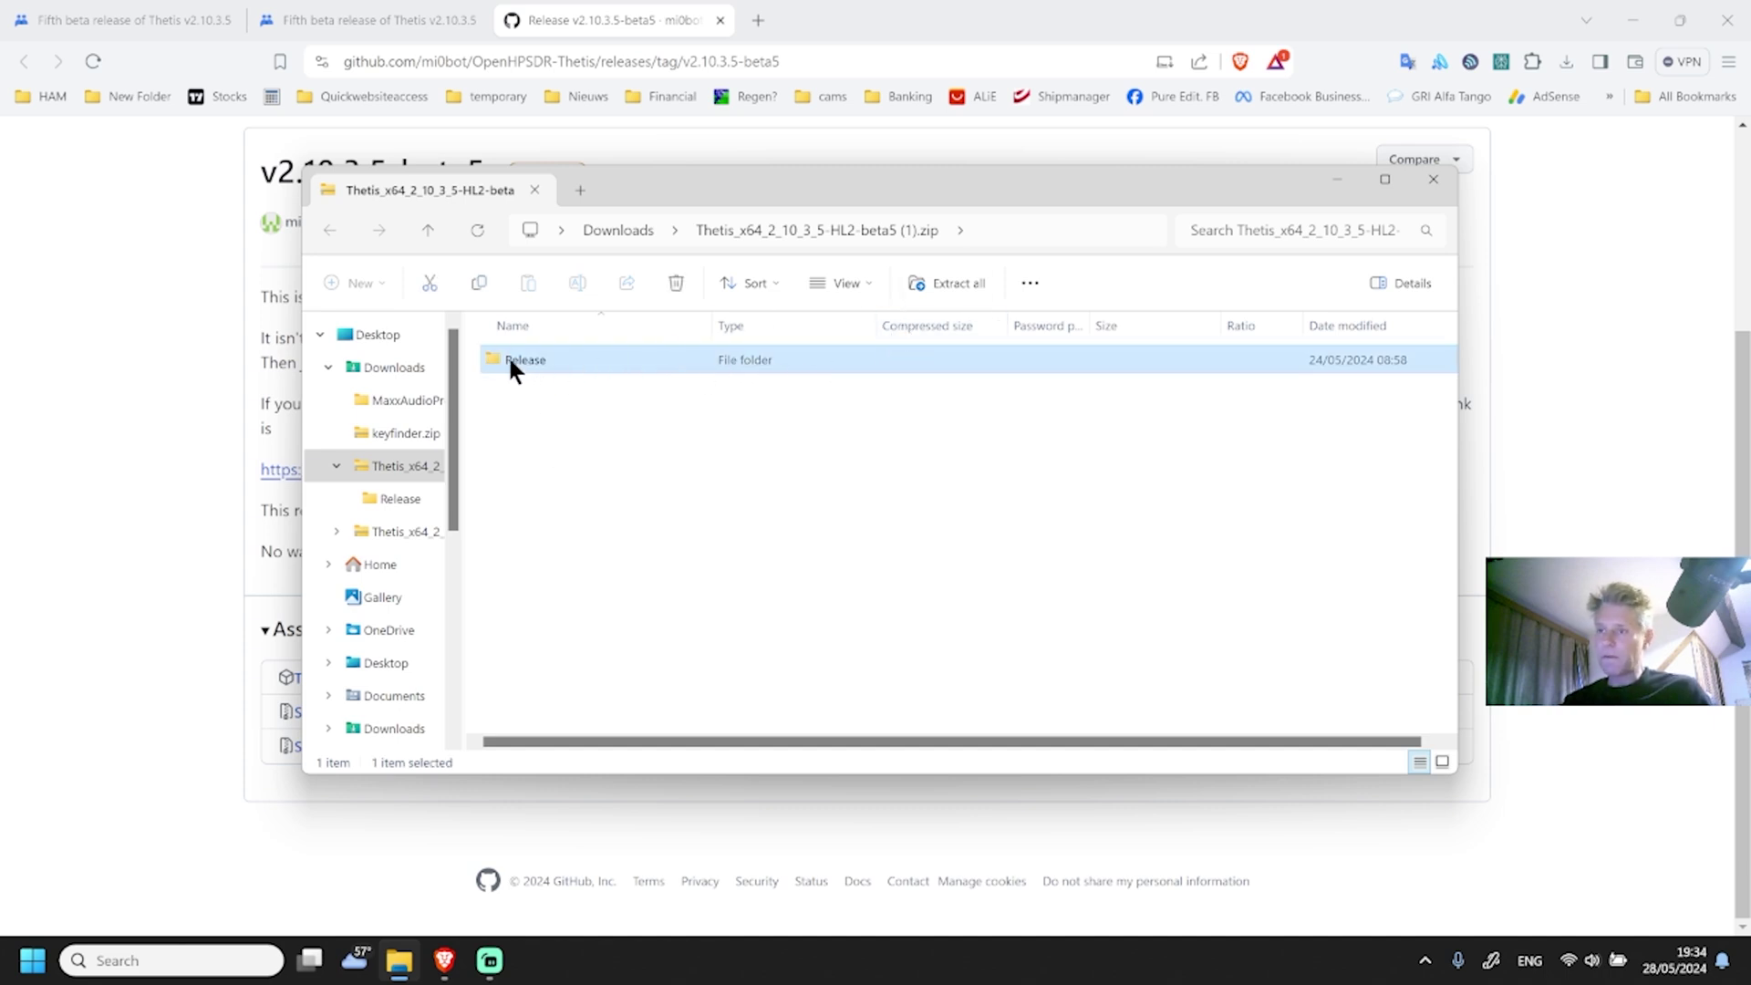
pyautogui.rightClick(509, 361)
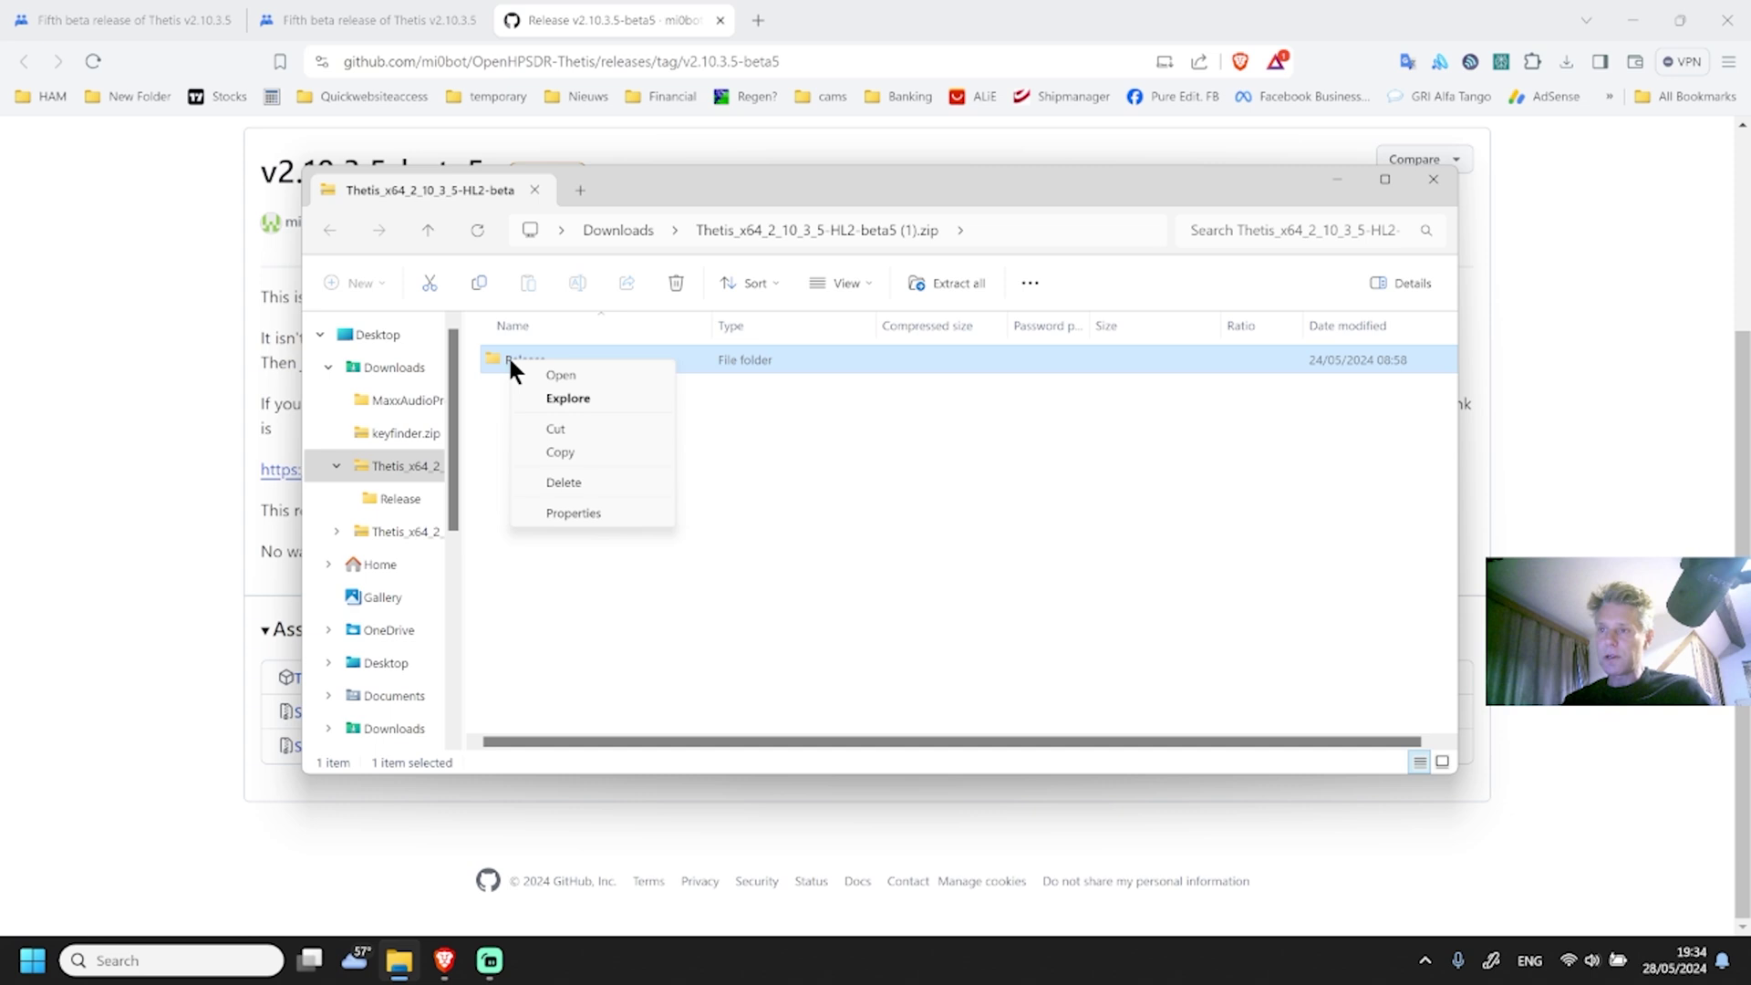
pyautogui.click(577, 449)
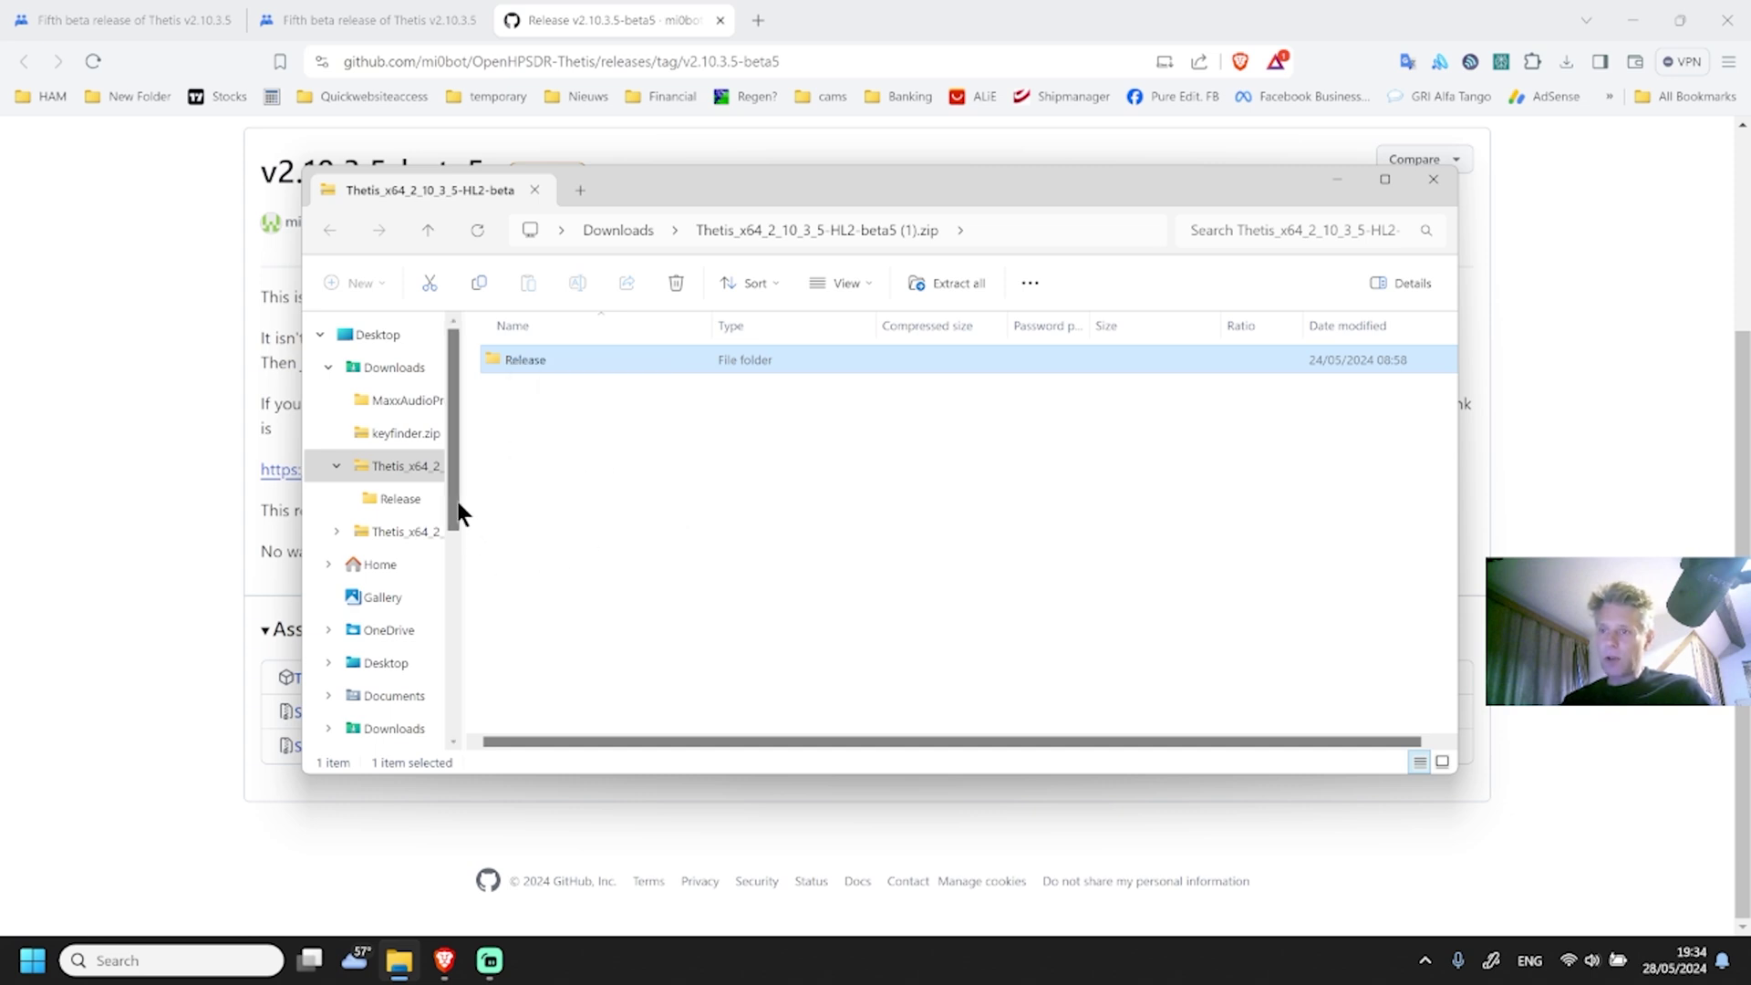
pyautogui.moveTo(449, 487); pyautogui.dragTo(488, 645)
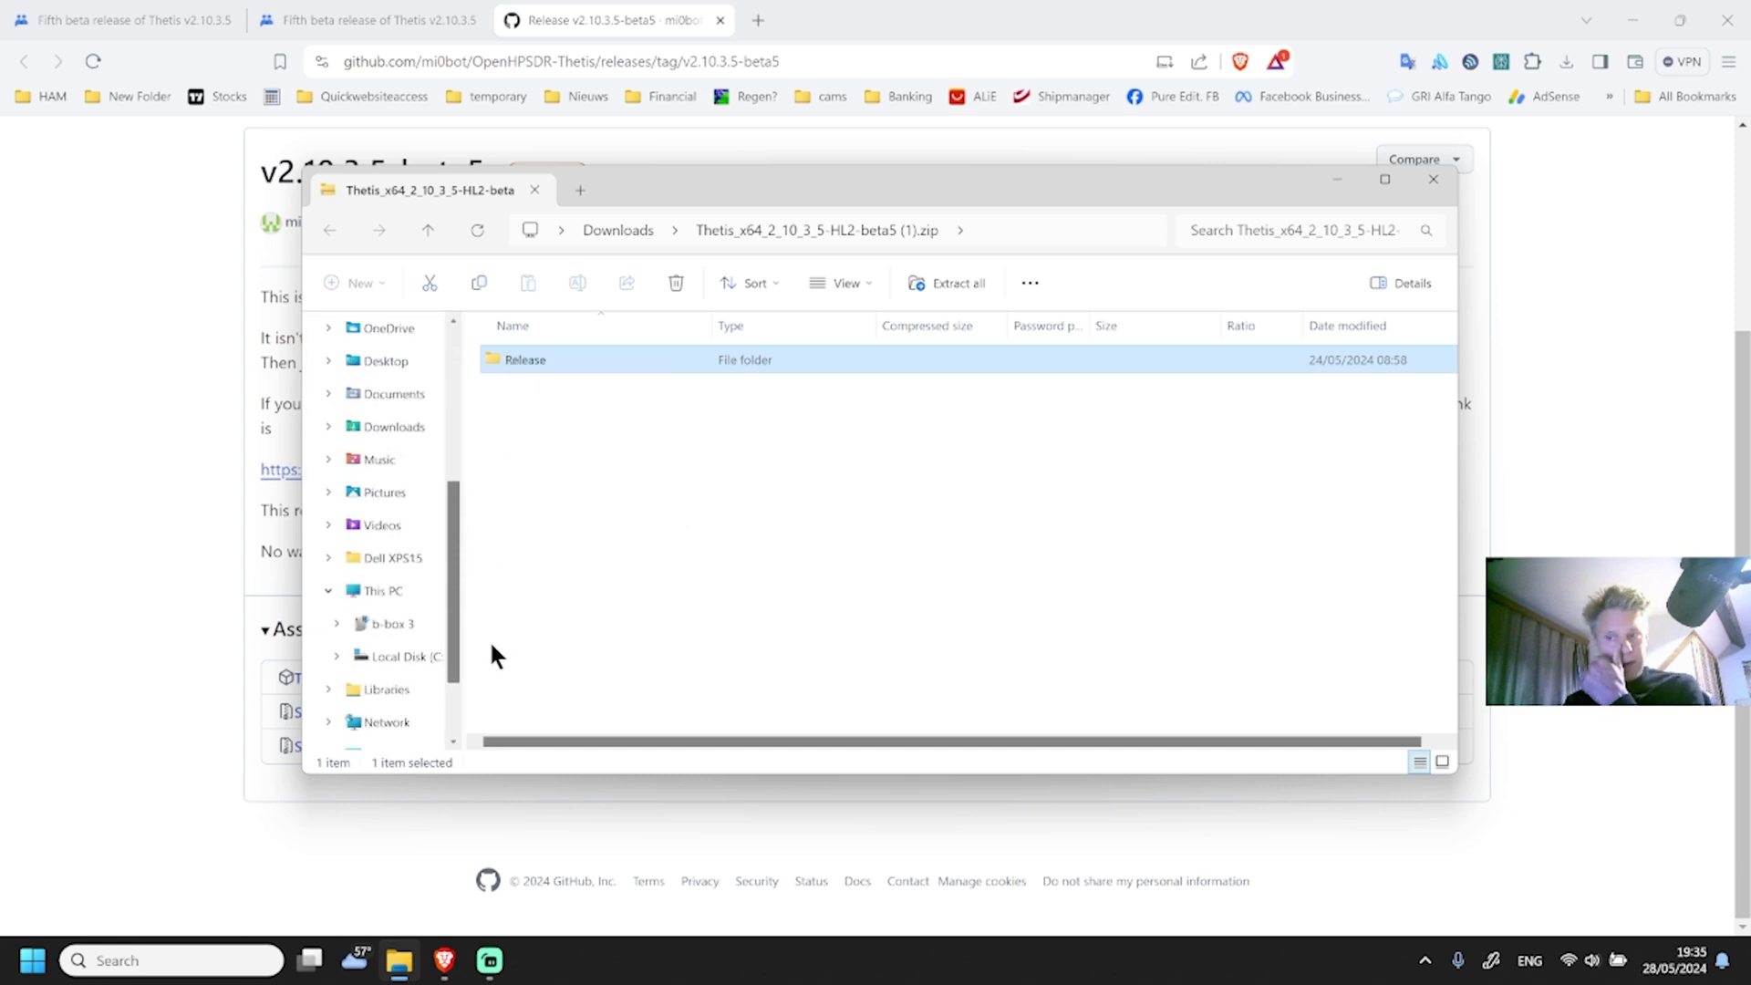
# Create a new folder named 'Thetis' in C:\Program Files, approving the admin prompt.
pyautogui.click(401, 654)
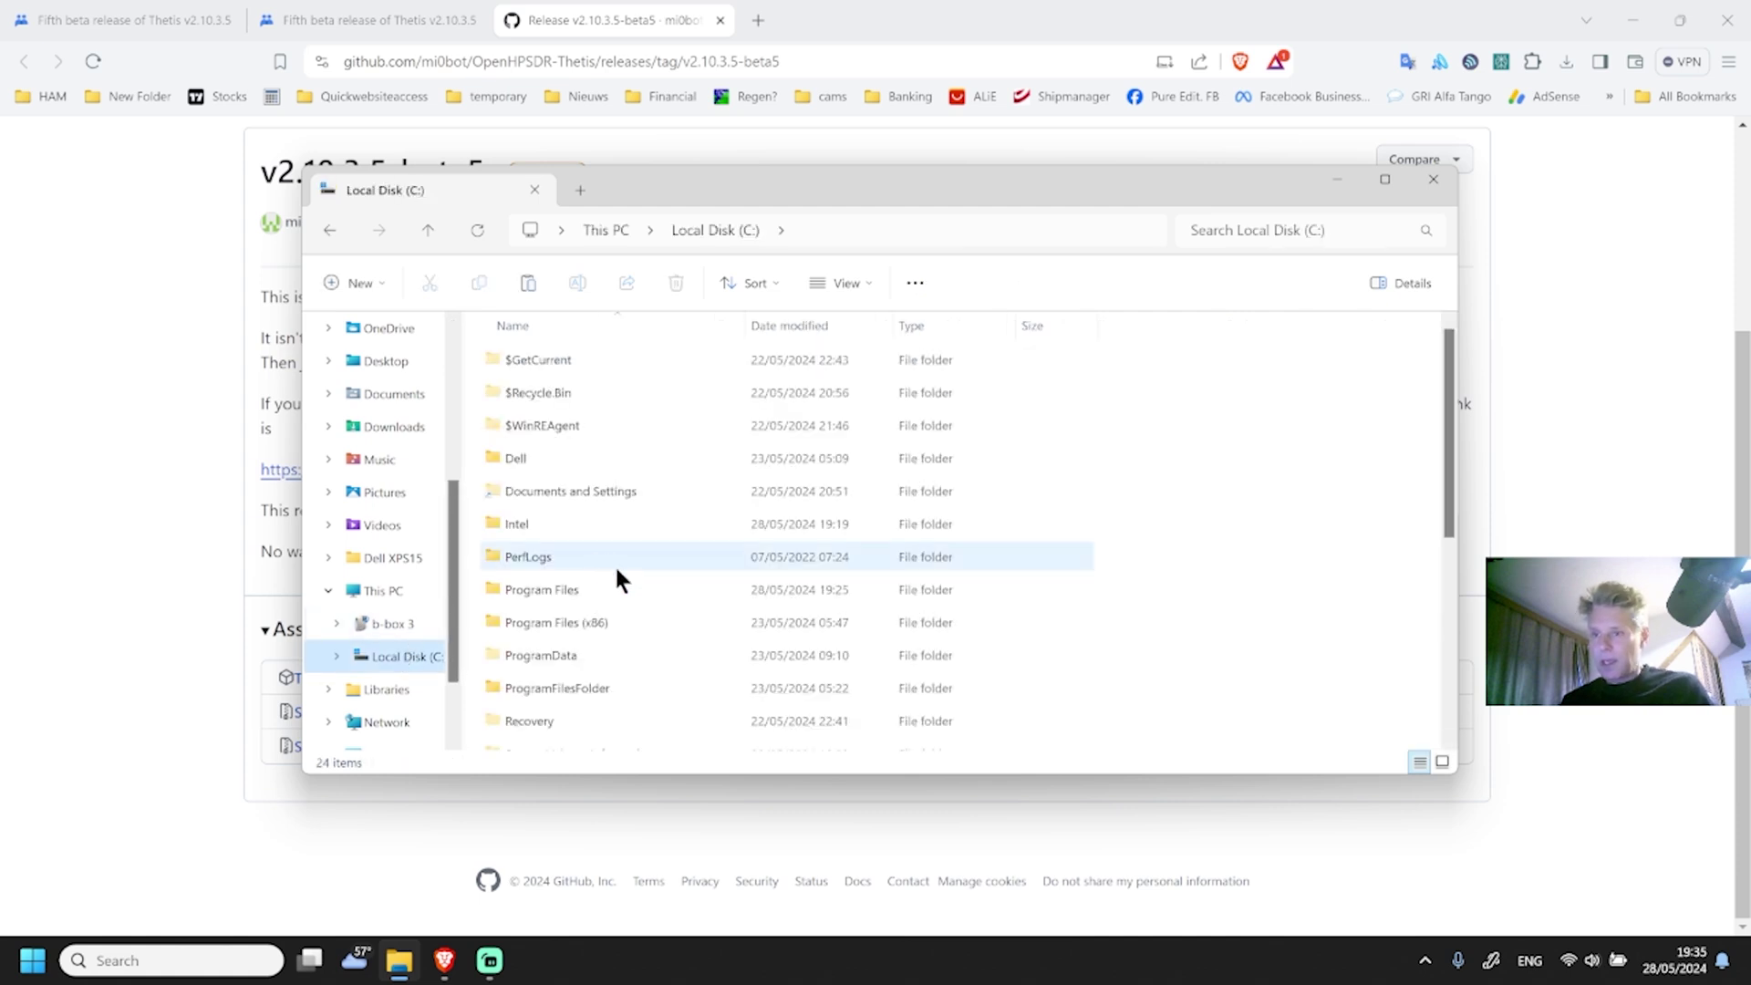
pyautogui.doubleClick(541, 593)
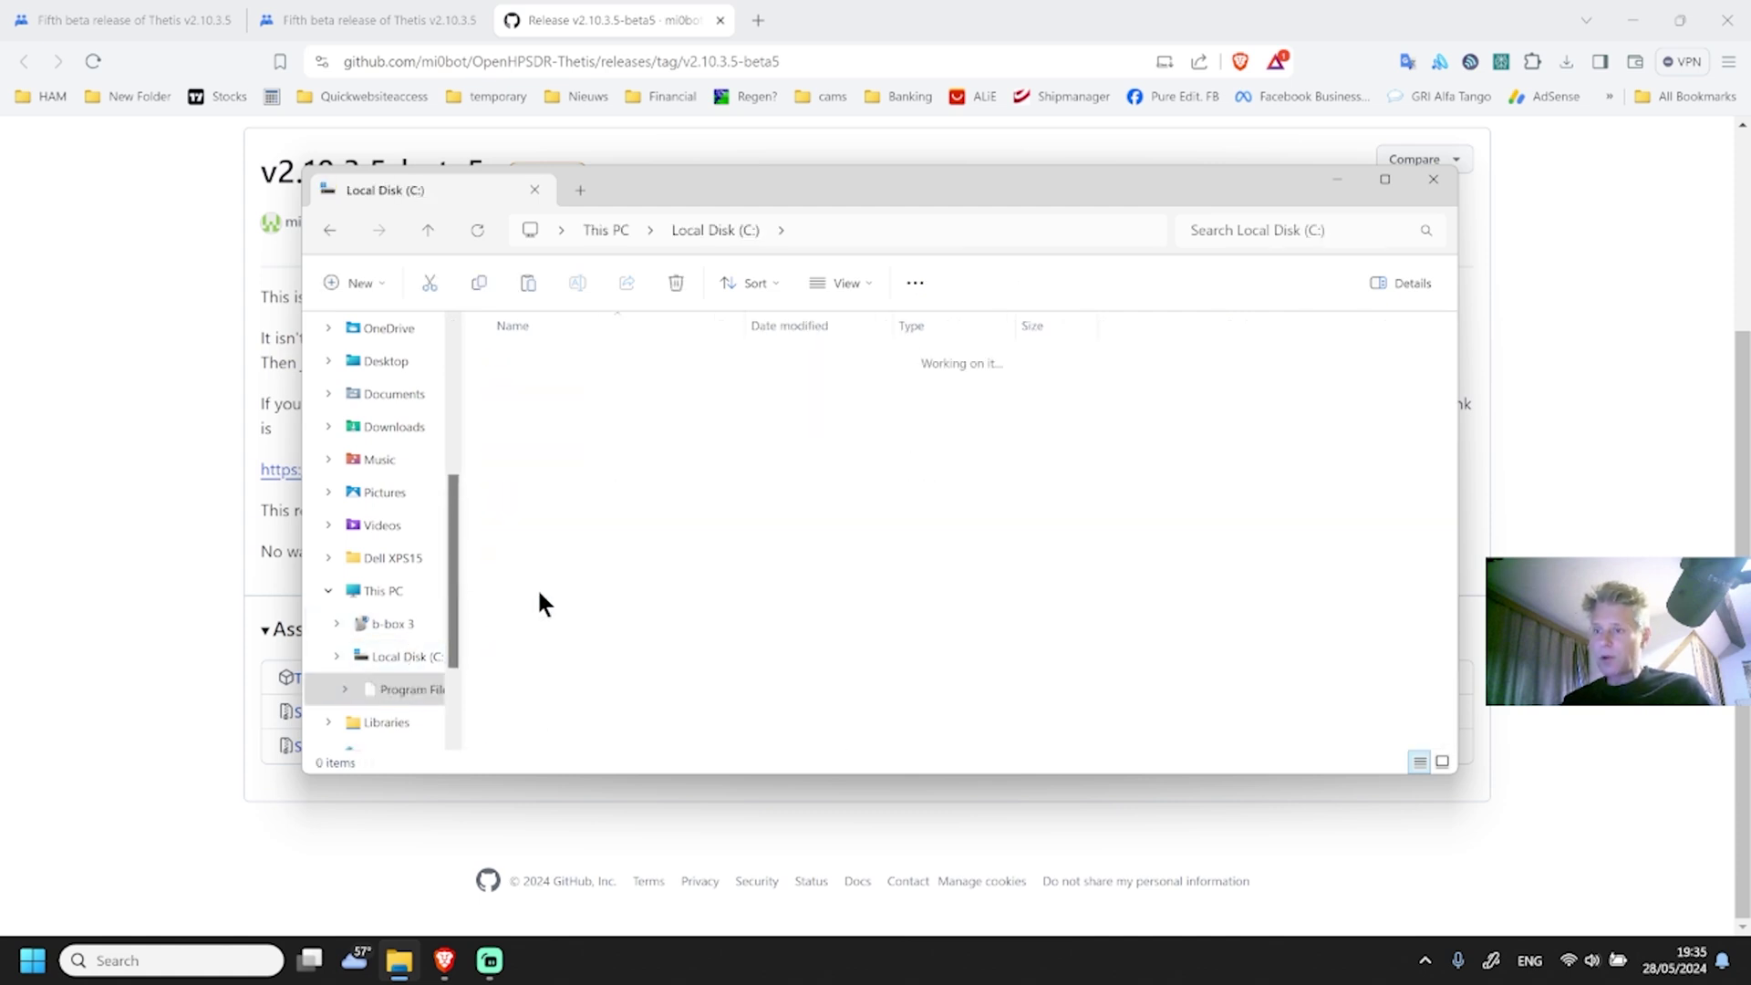
pyautogui.rightClick(1217, 585)
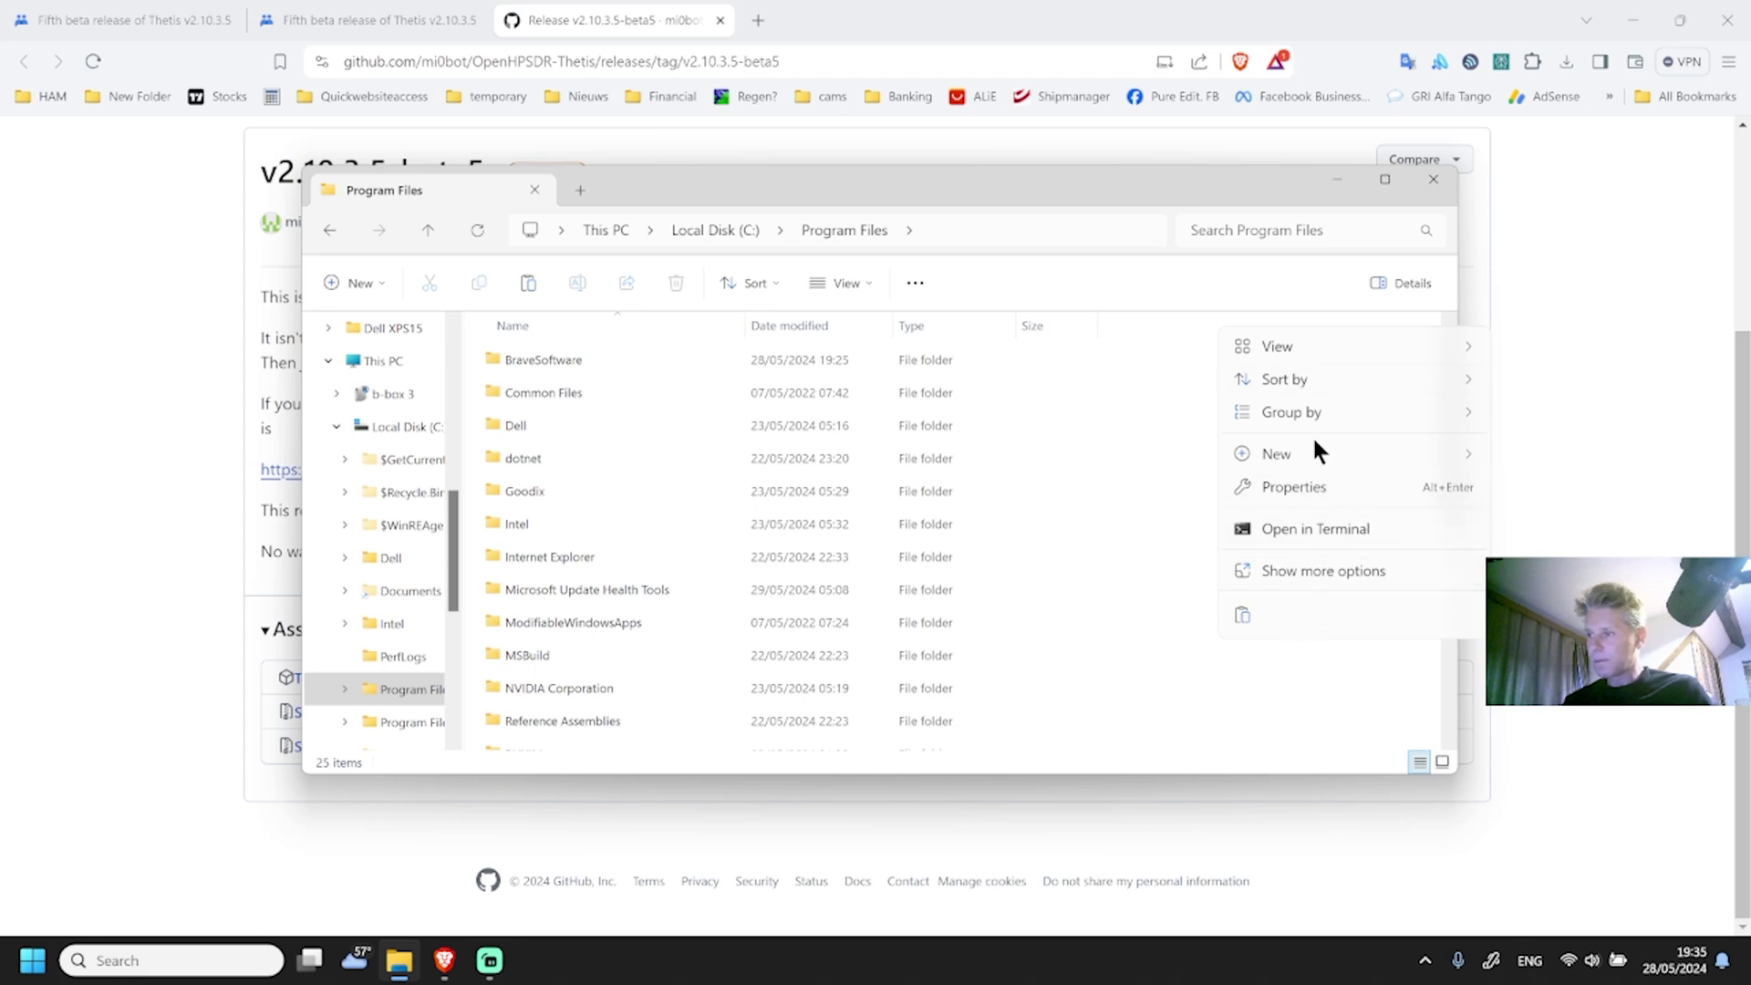
pyautogui.moveTo(1311, 449)
pyautogui.click(1543, 461)
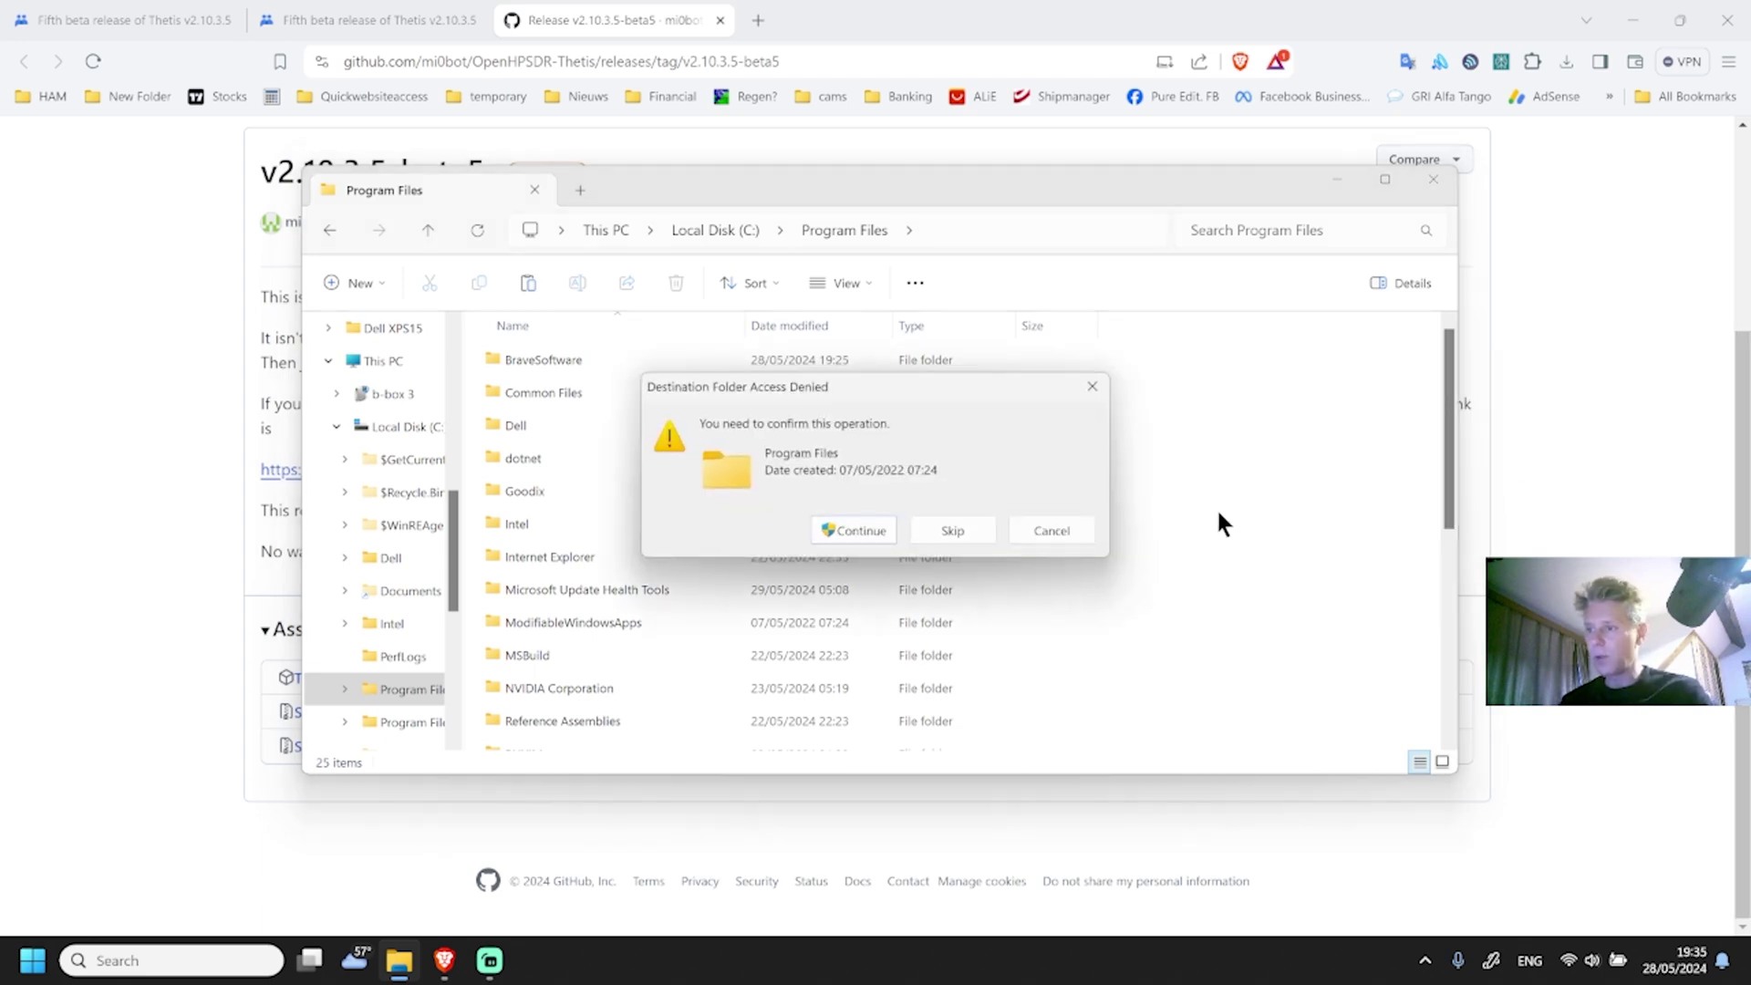
pyautogui.click(850, 527)
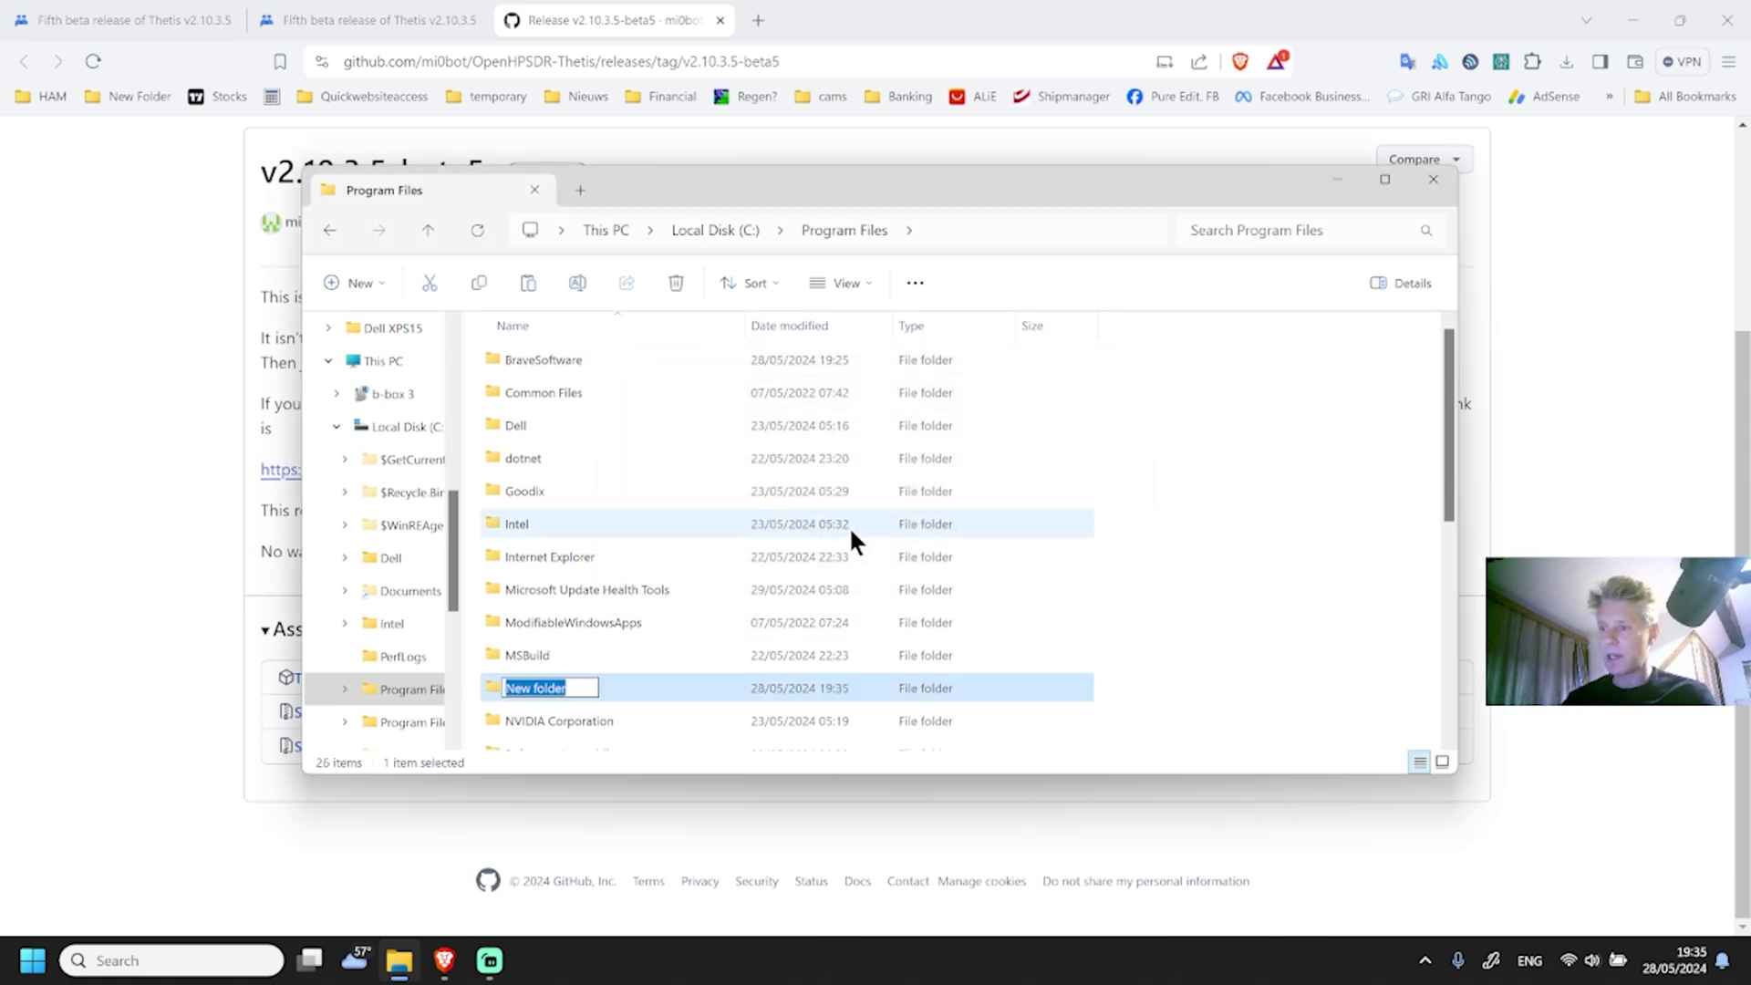
pyautogui.write('Open')
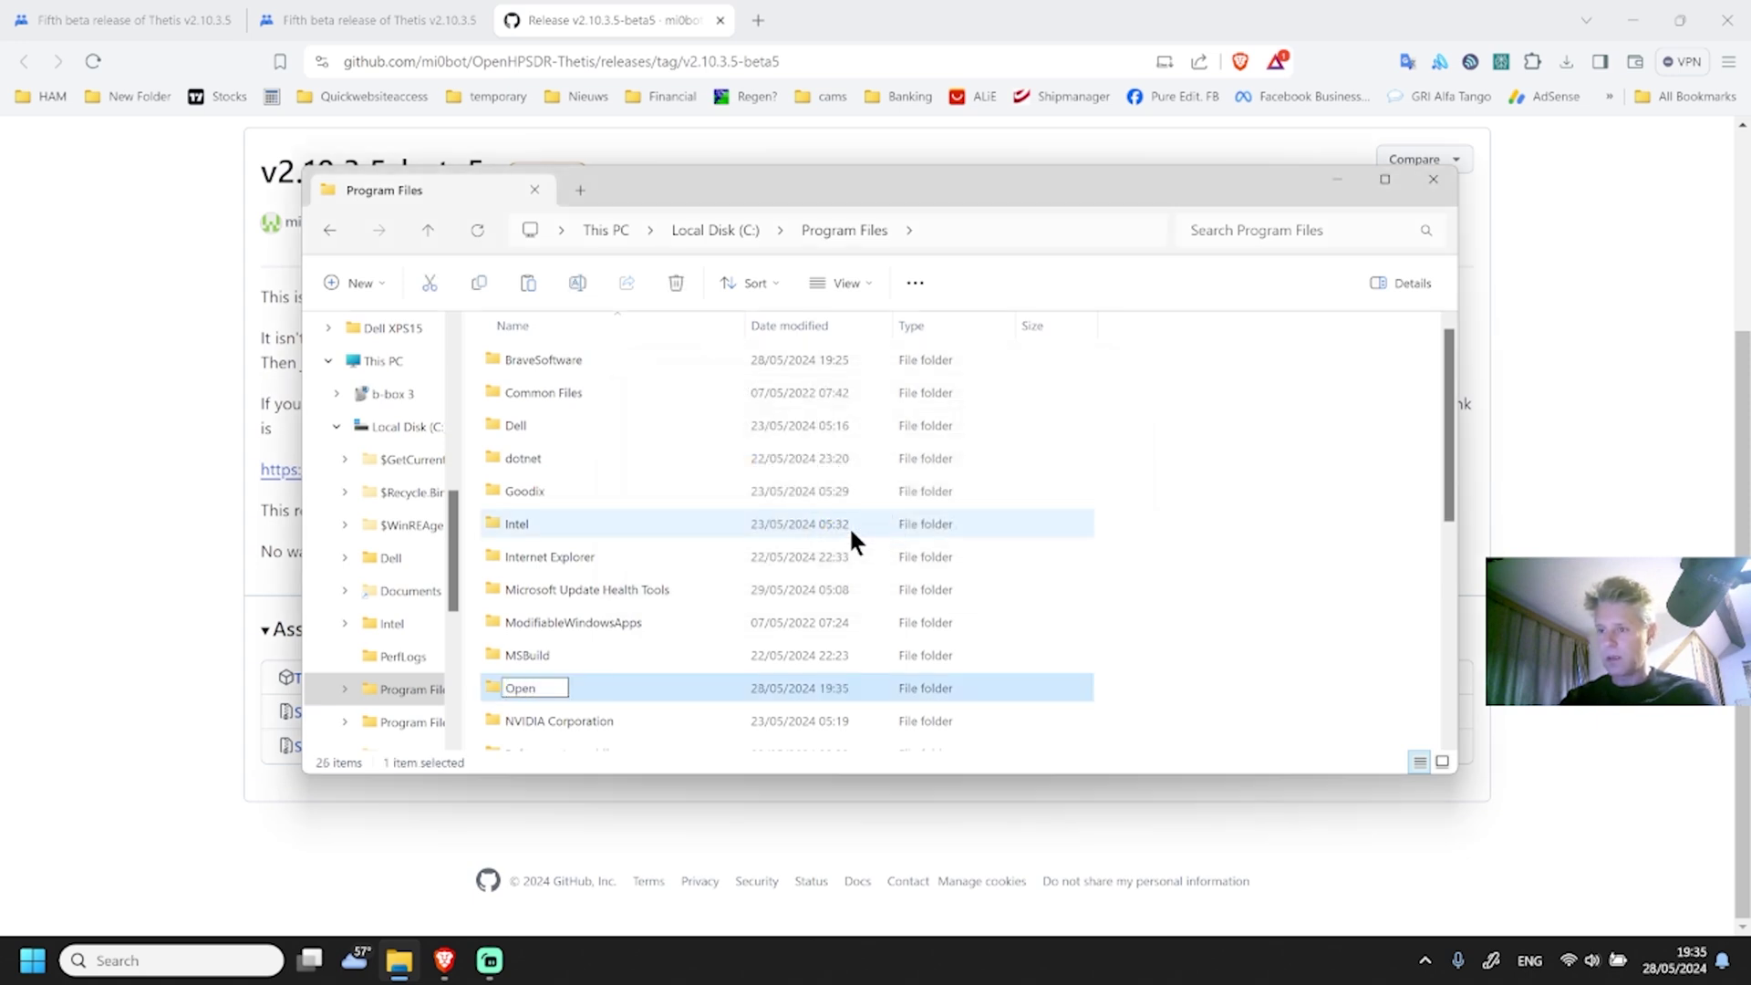
pyautogui.write('SDR')
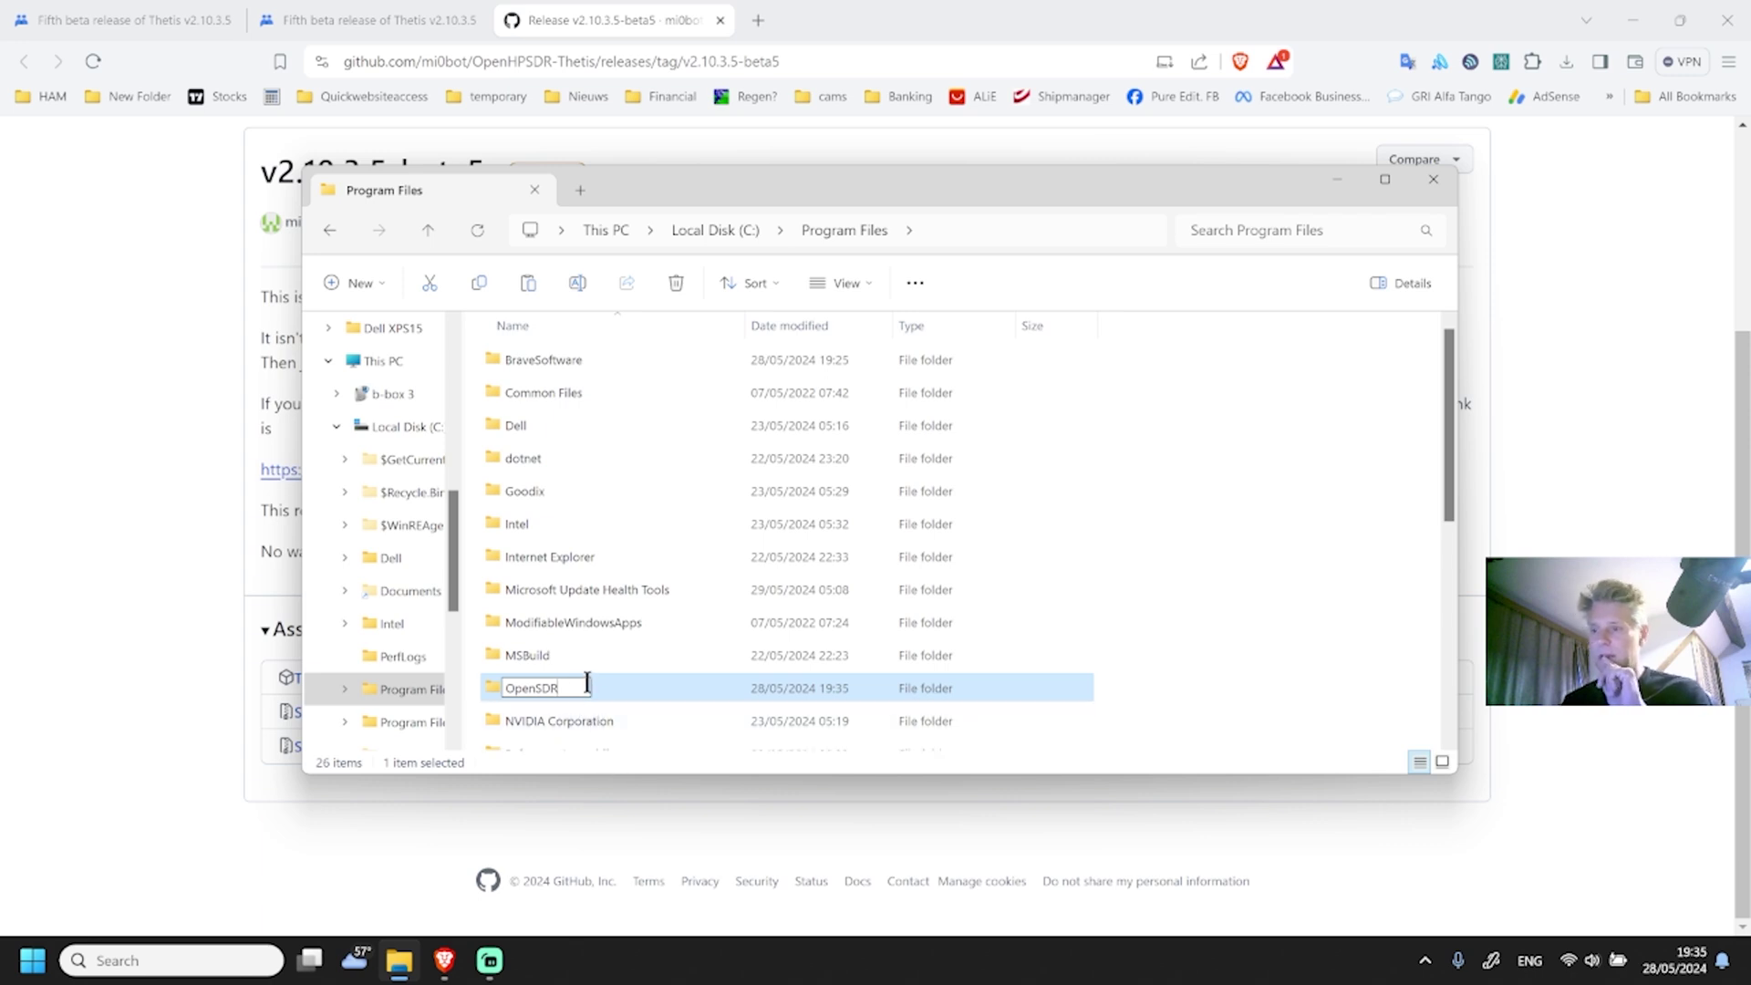
pyautogui.moveTo(572, 686); pyautogui.dragTo(481, 691)
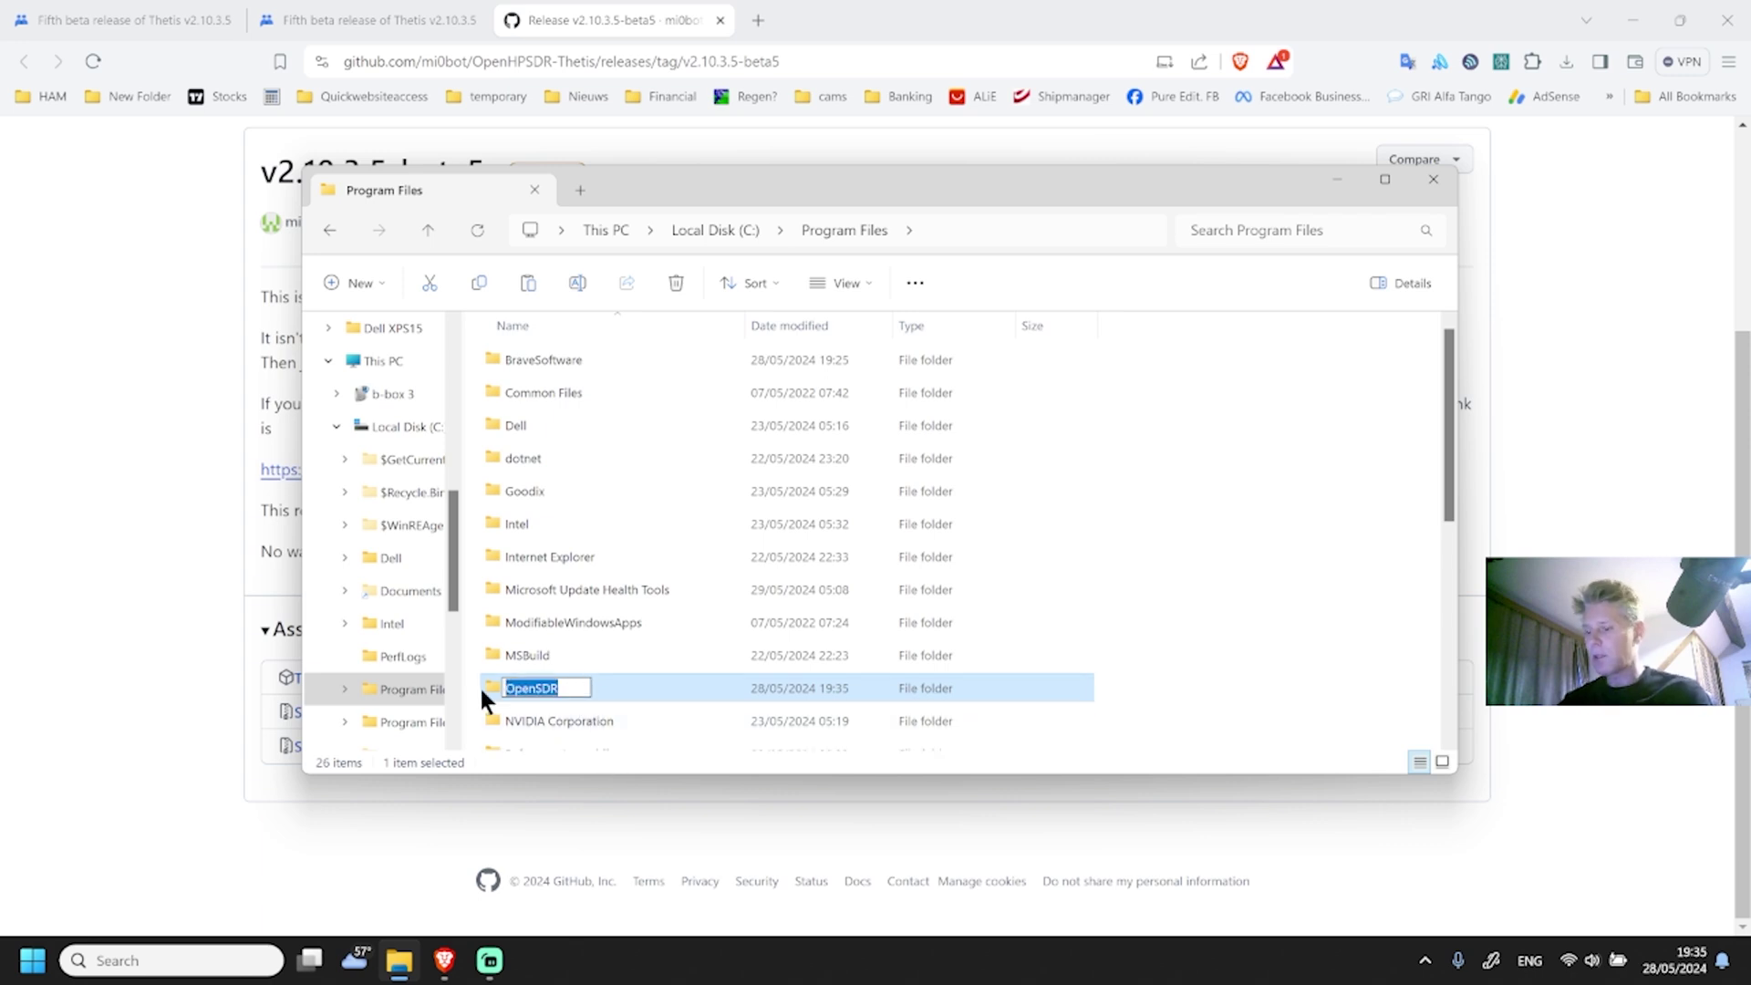
pyautogui.write('Thetis')
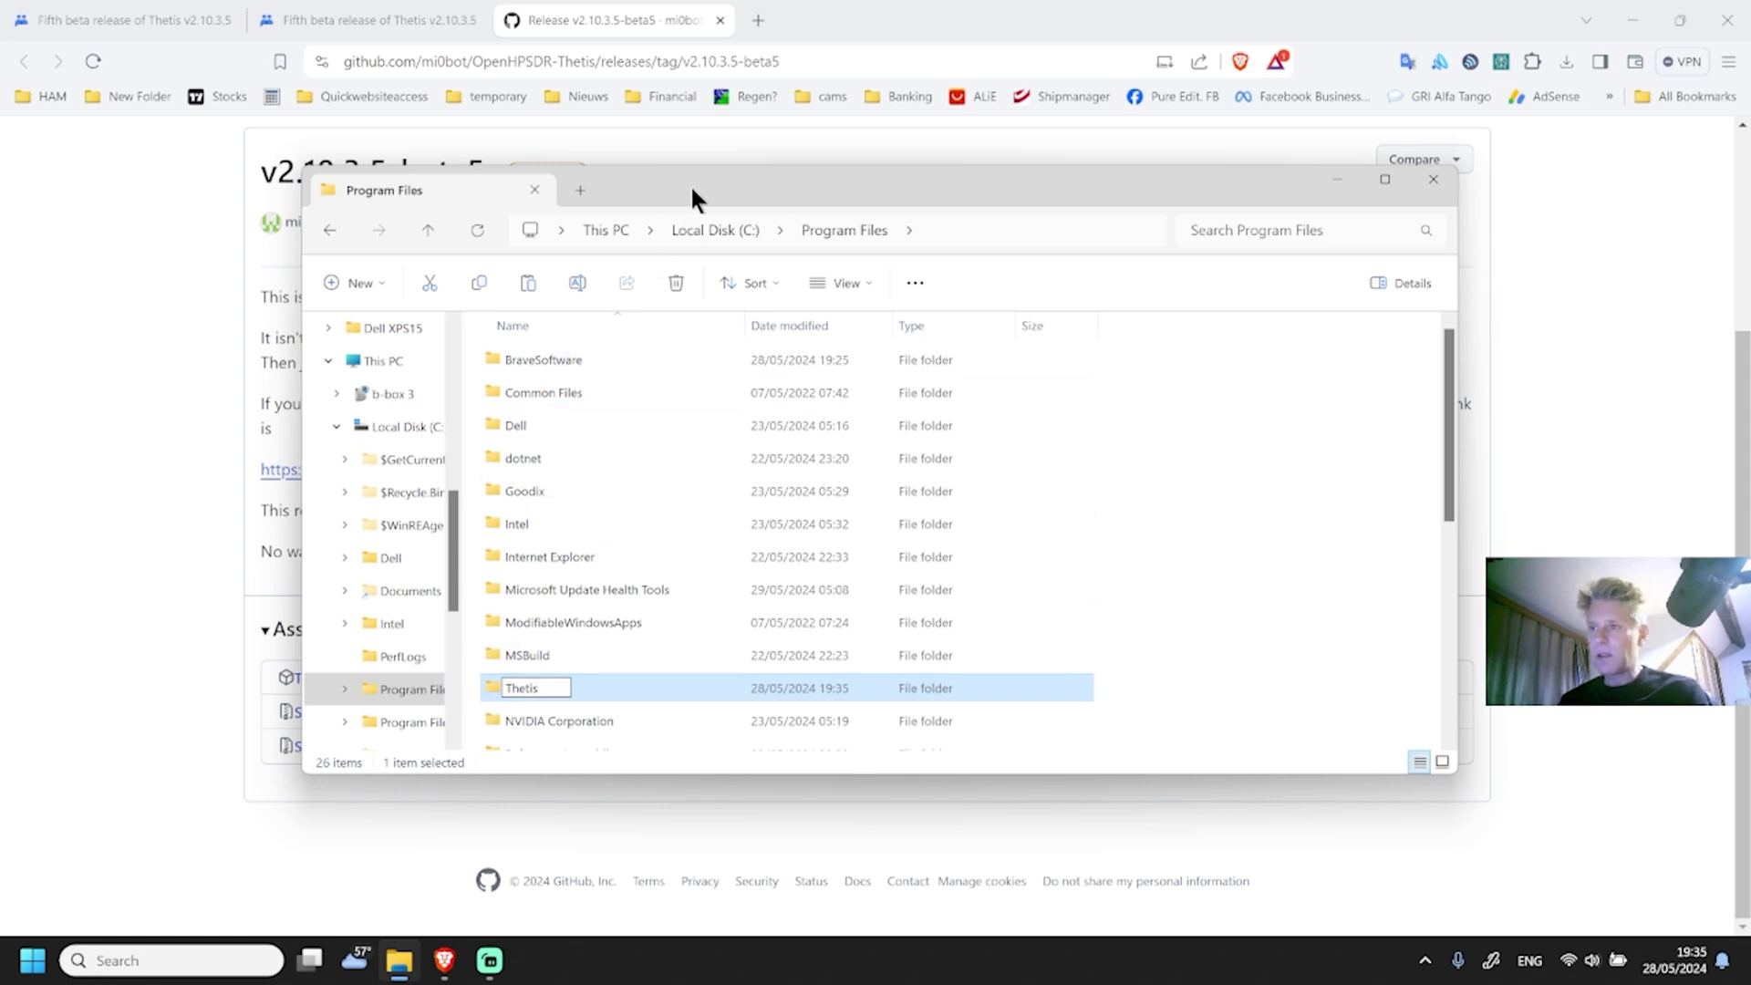
# Rename the folder to 'Thetis v2.10.3.4B5' and approve the admin prompt.
pyautogui.moveTo(691, 184); pyautogui.dragTo(729, 281)
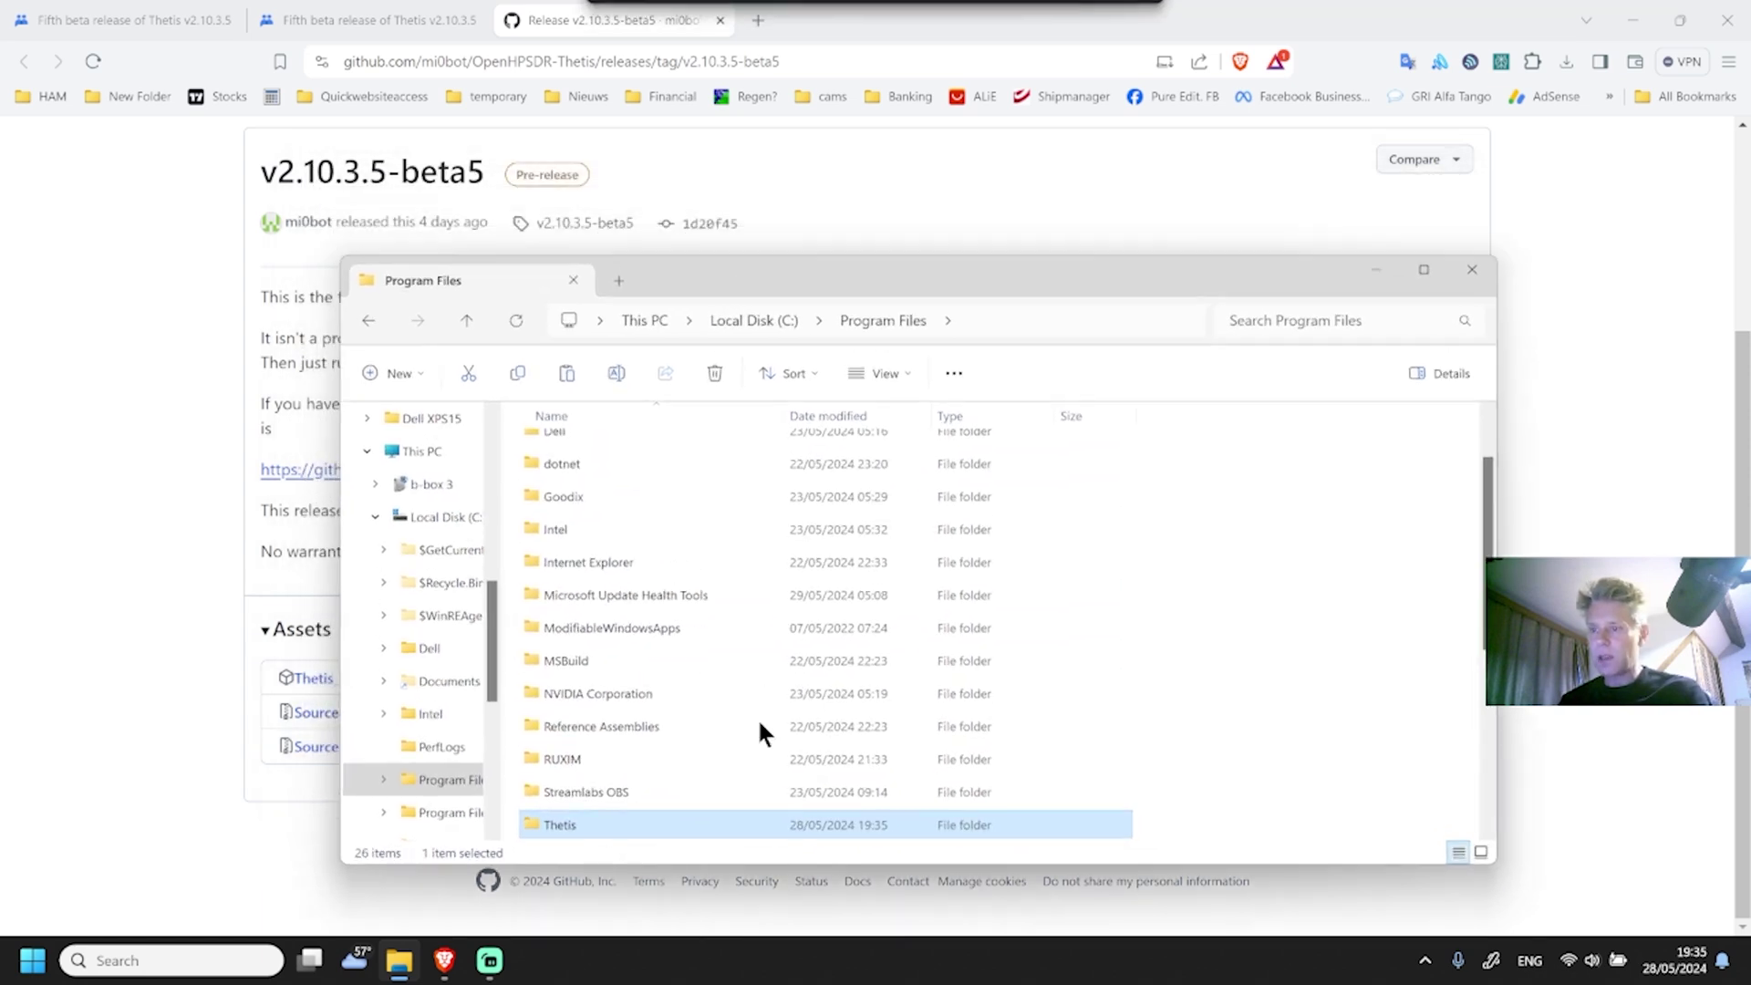
pyautogui.click(562, 826)
pyautogui.click(587, 823)
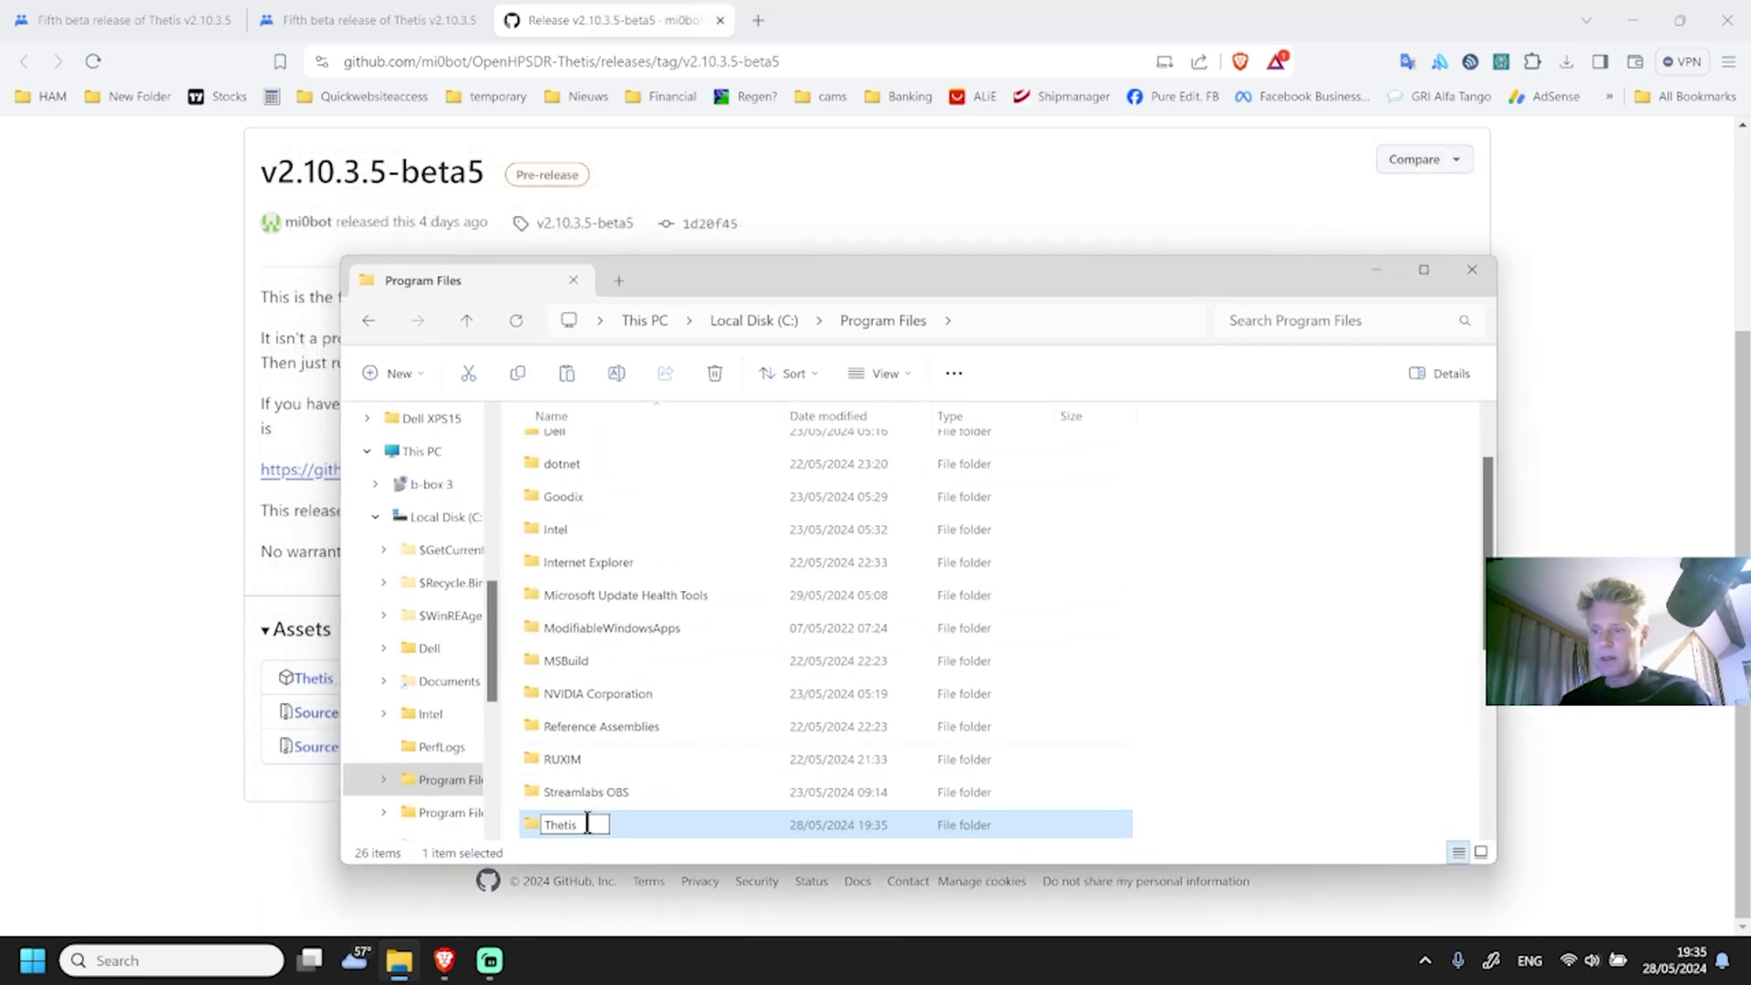
pyautogui.write('v')
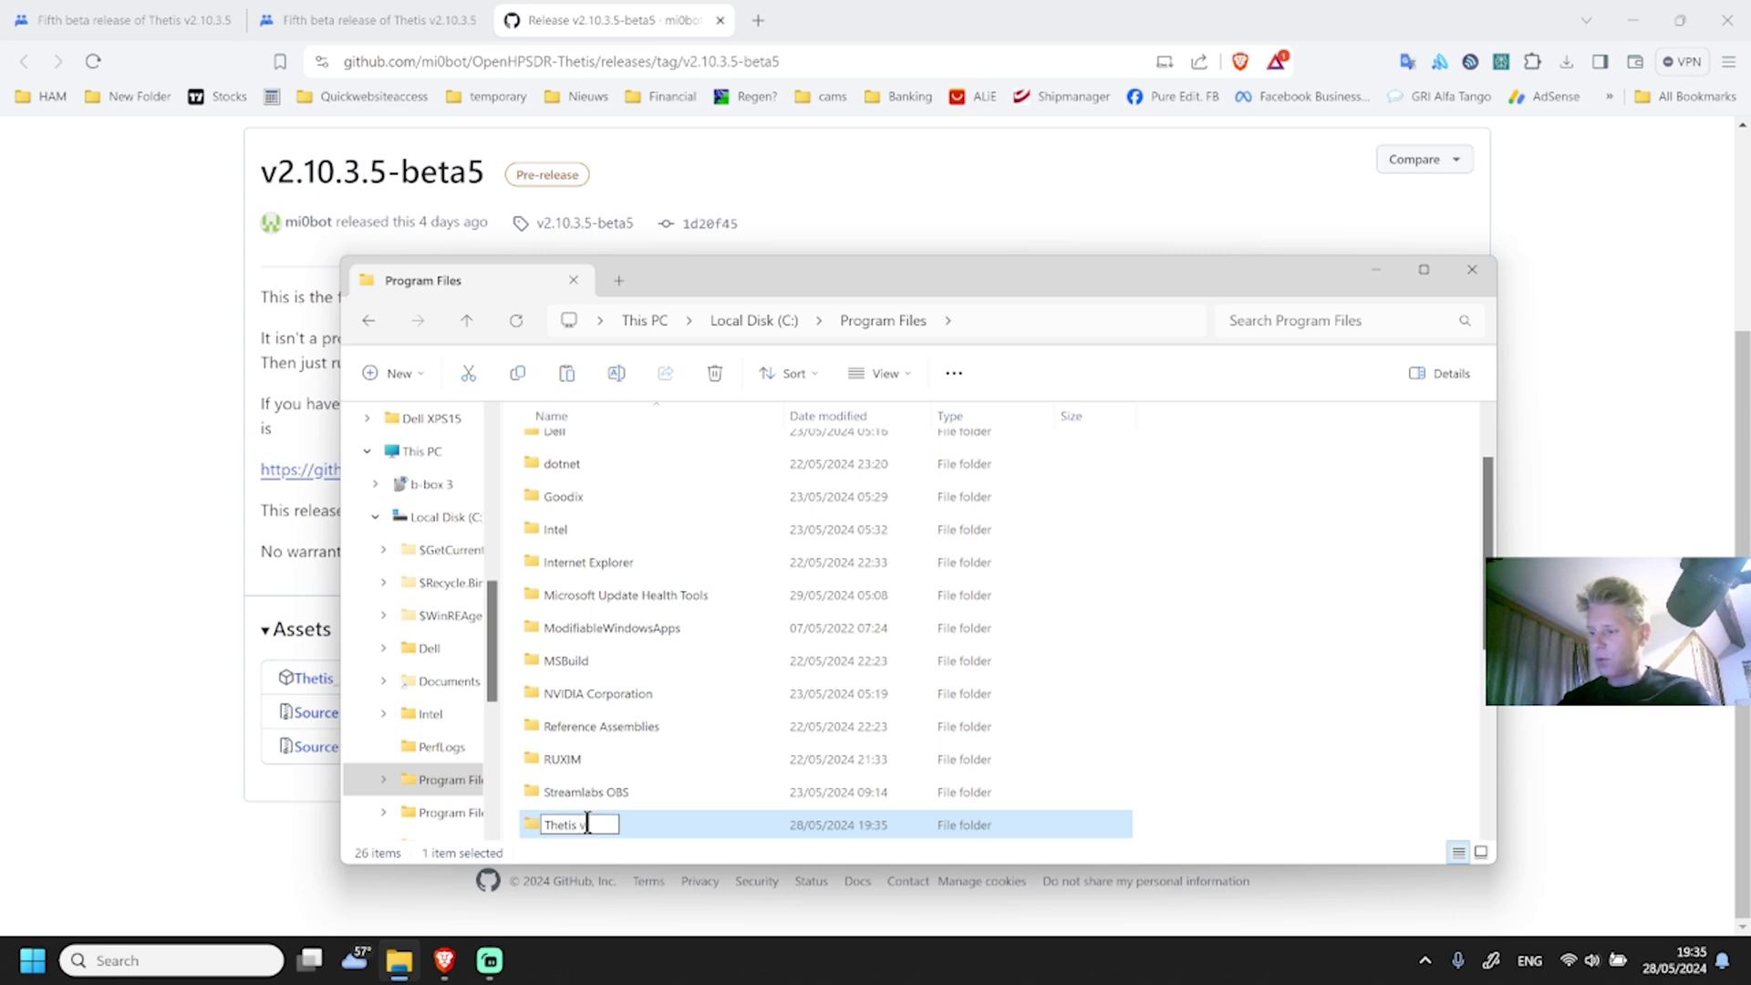
pyautogui.write('2.10.')
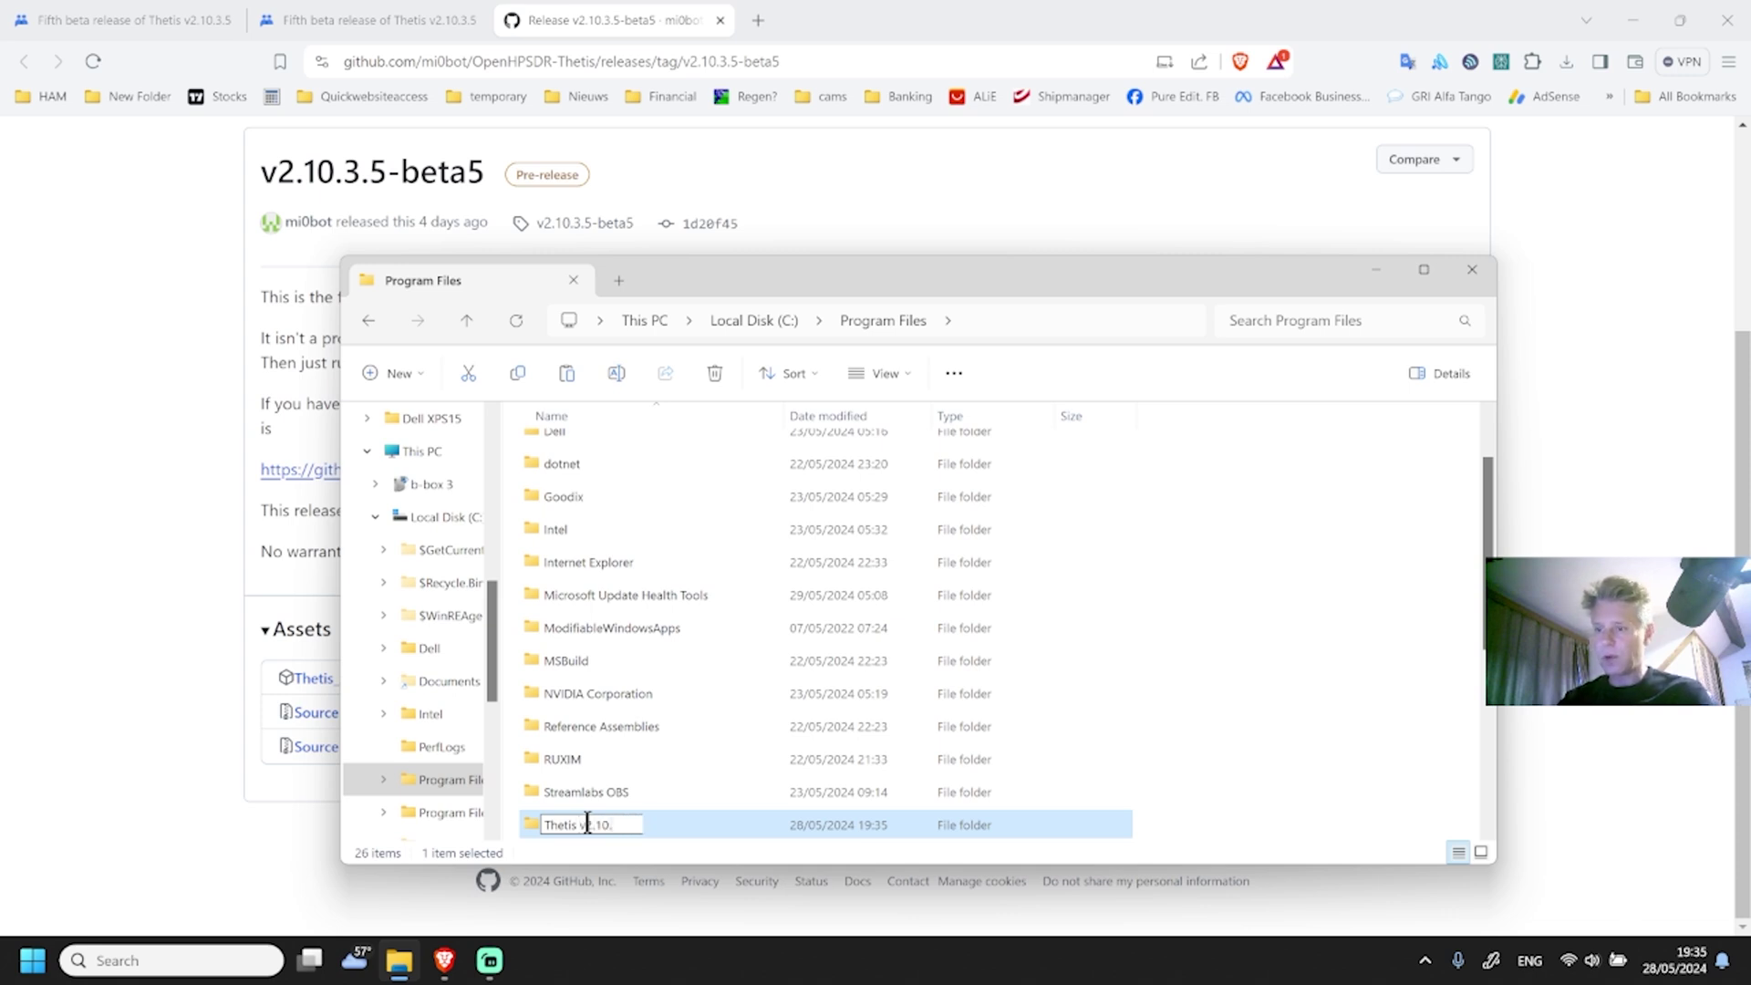
pyautogui.write('3.4B5')
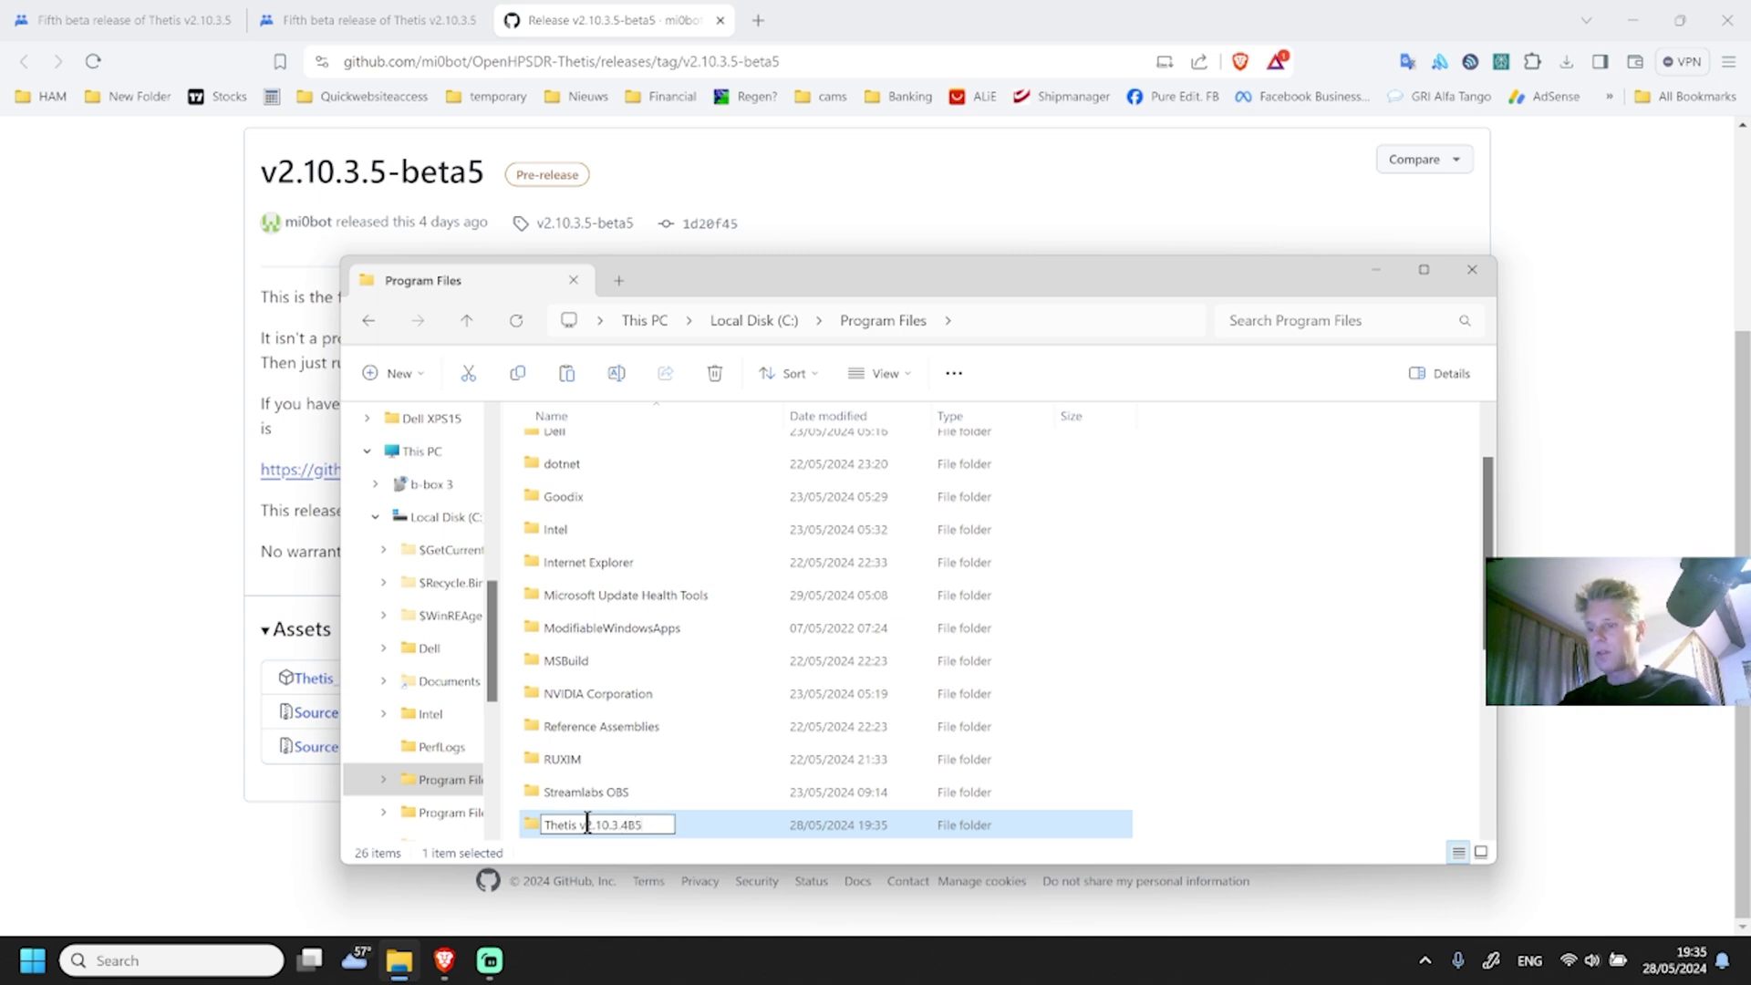
pyautogui.press('Return')
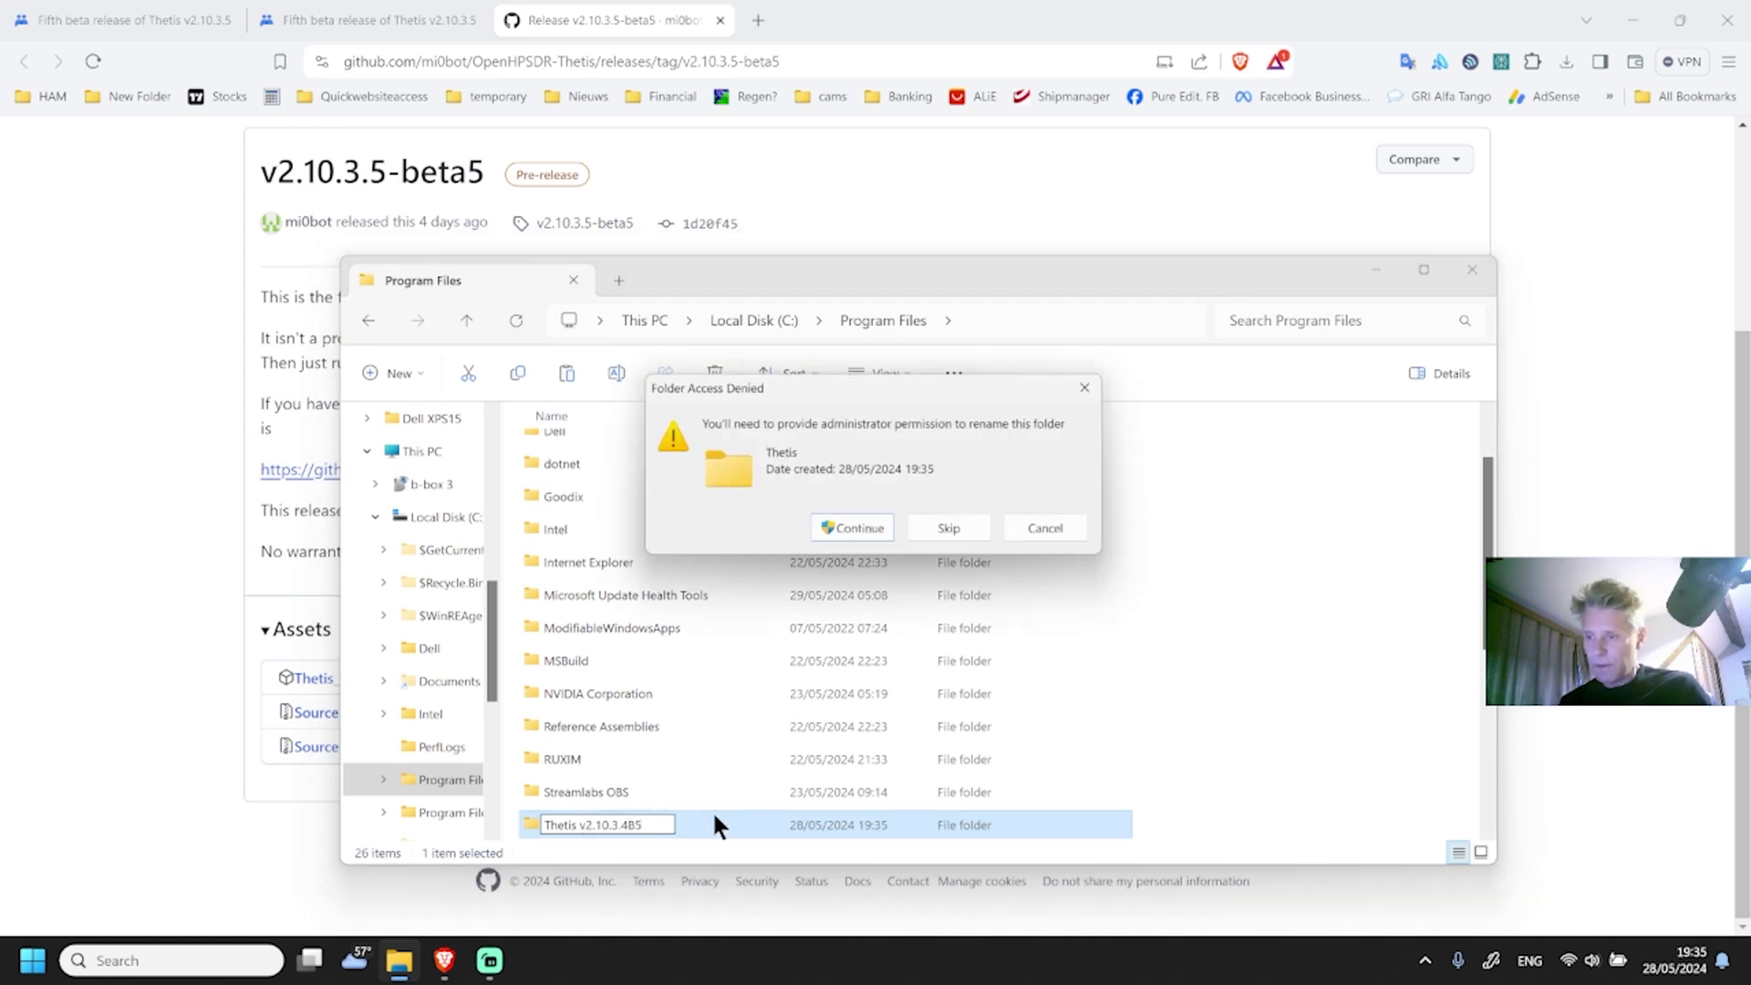
pyautogui.click(844, 526)
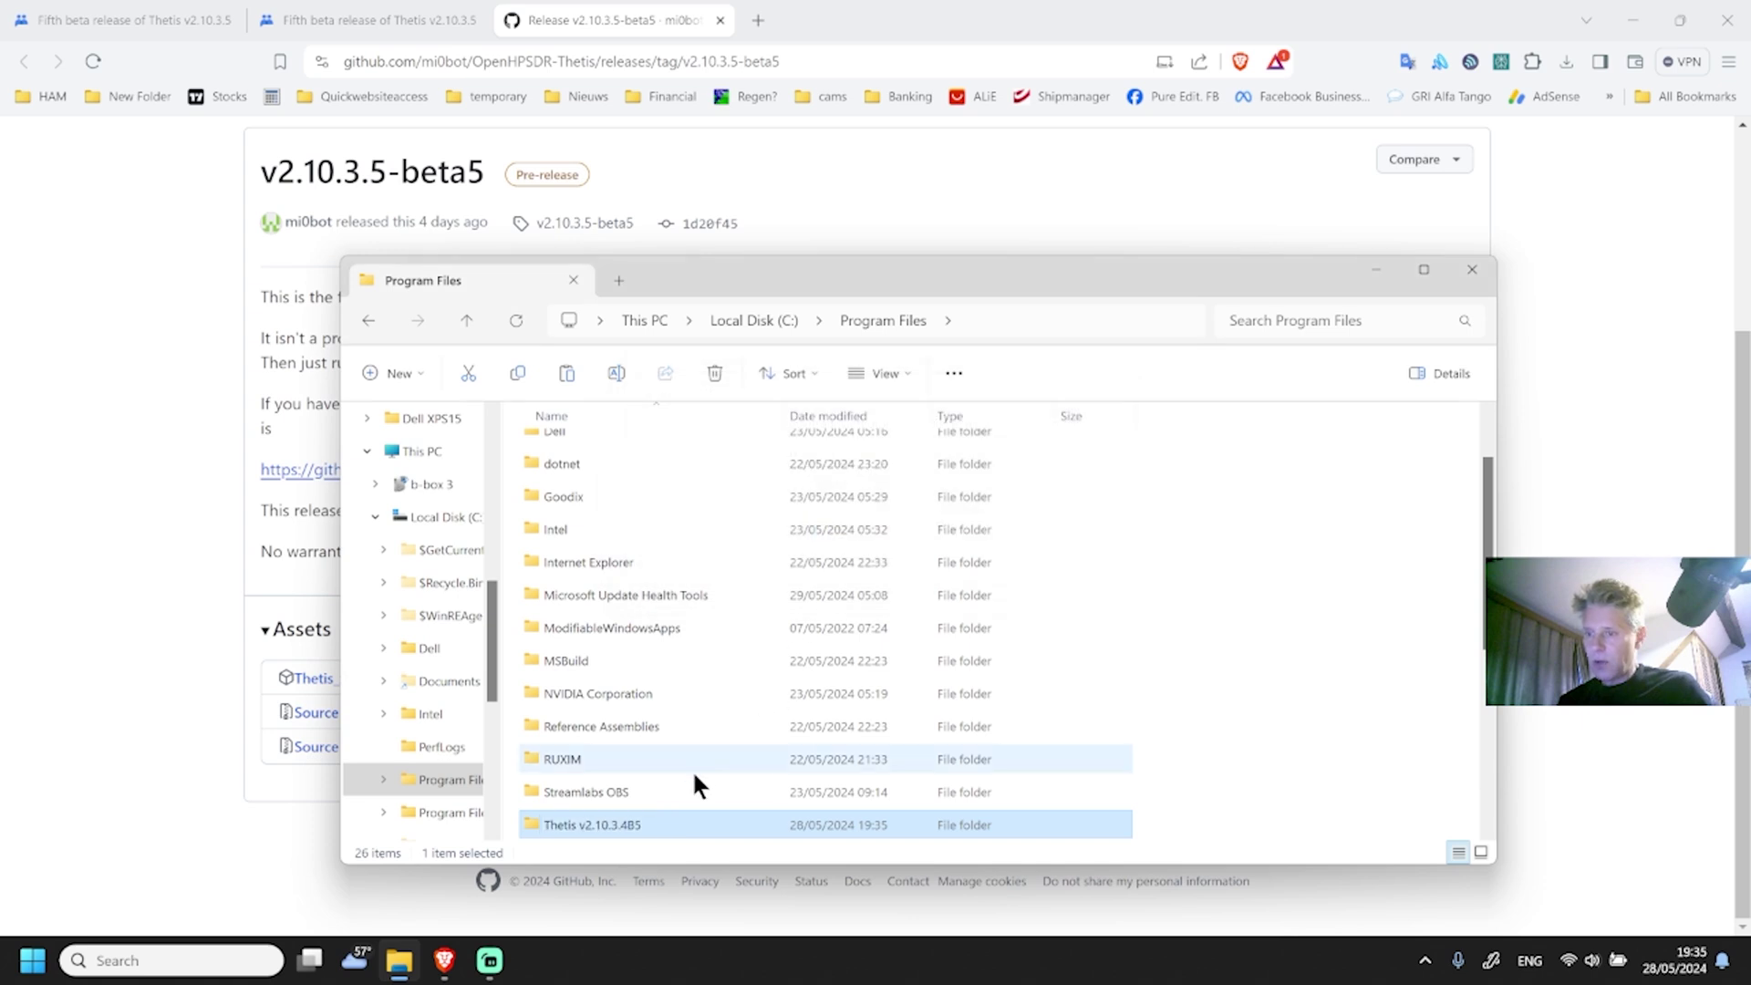
# Paste the Release files into the 'Thetis v2.10.3.4B5' folder with admin approval.
pyautogui.doubleClick(611, 825)
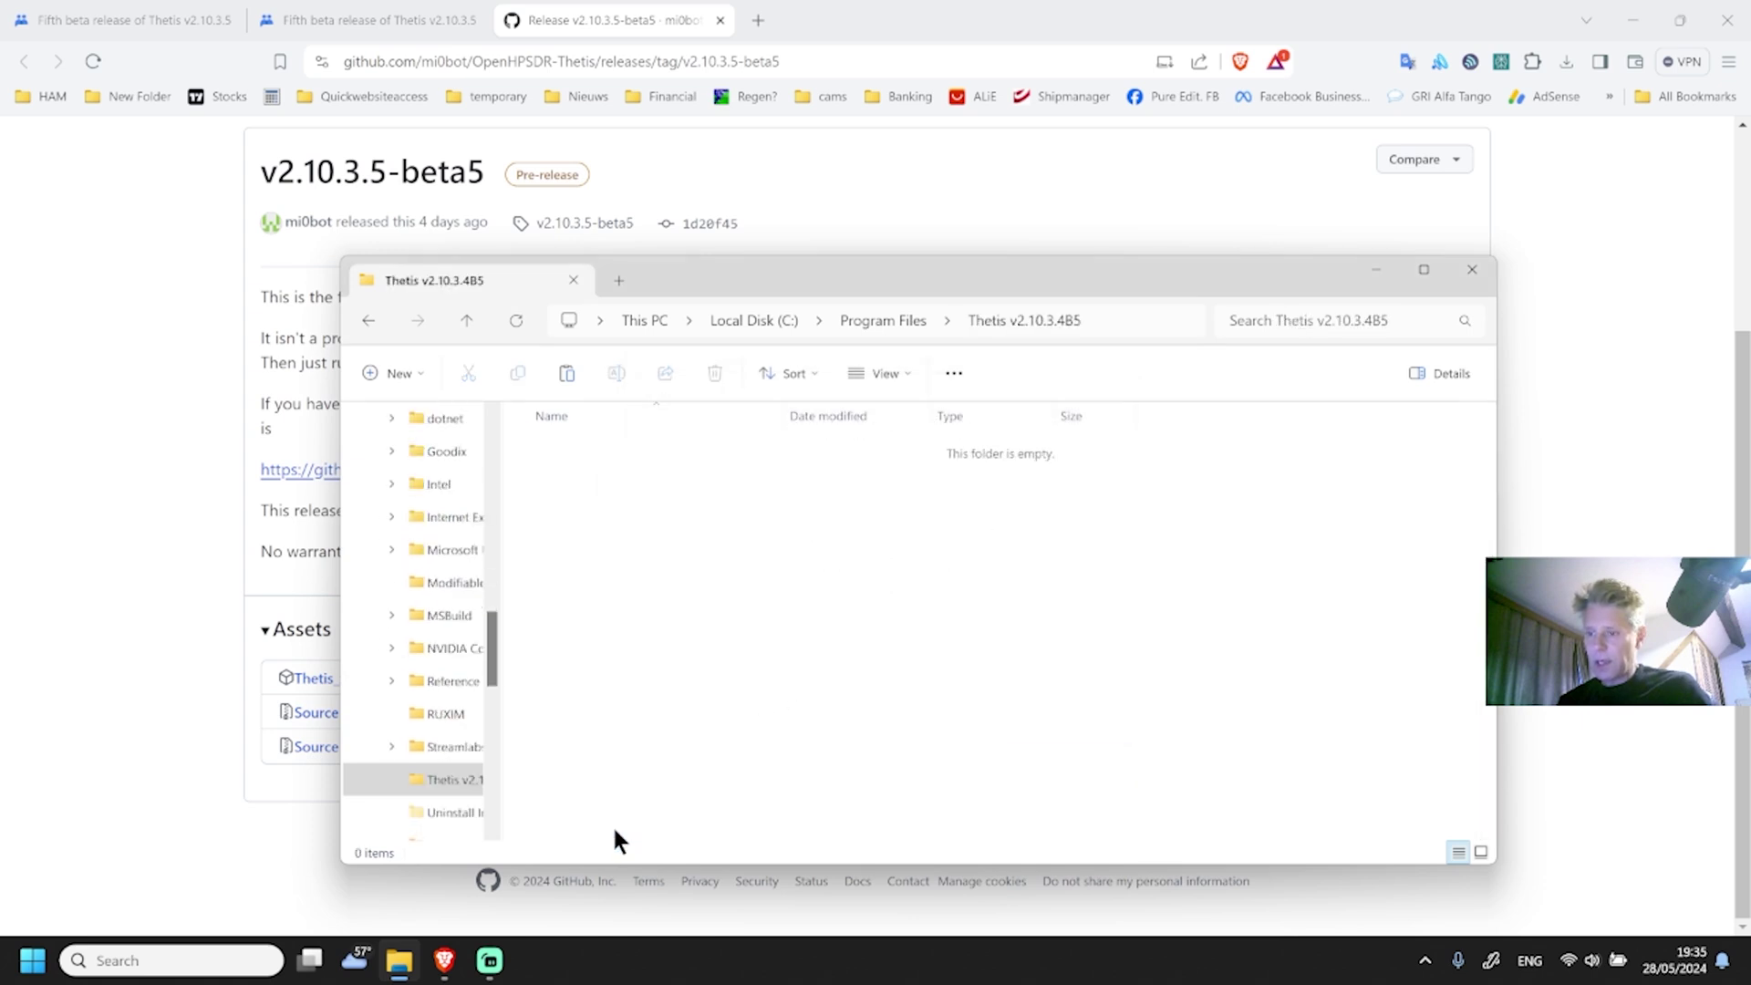
pyautogui.rightClick(625, 574)
pyautogui.click(647, 588)
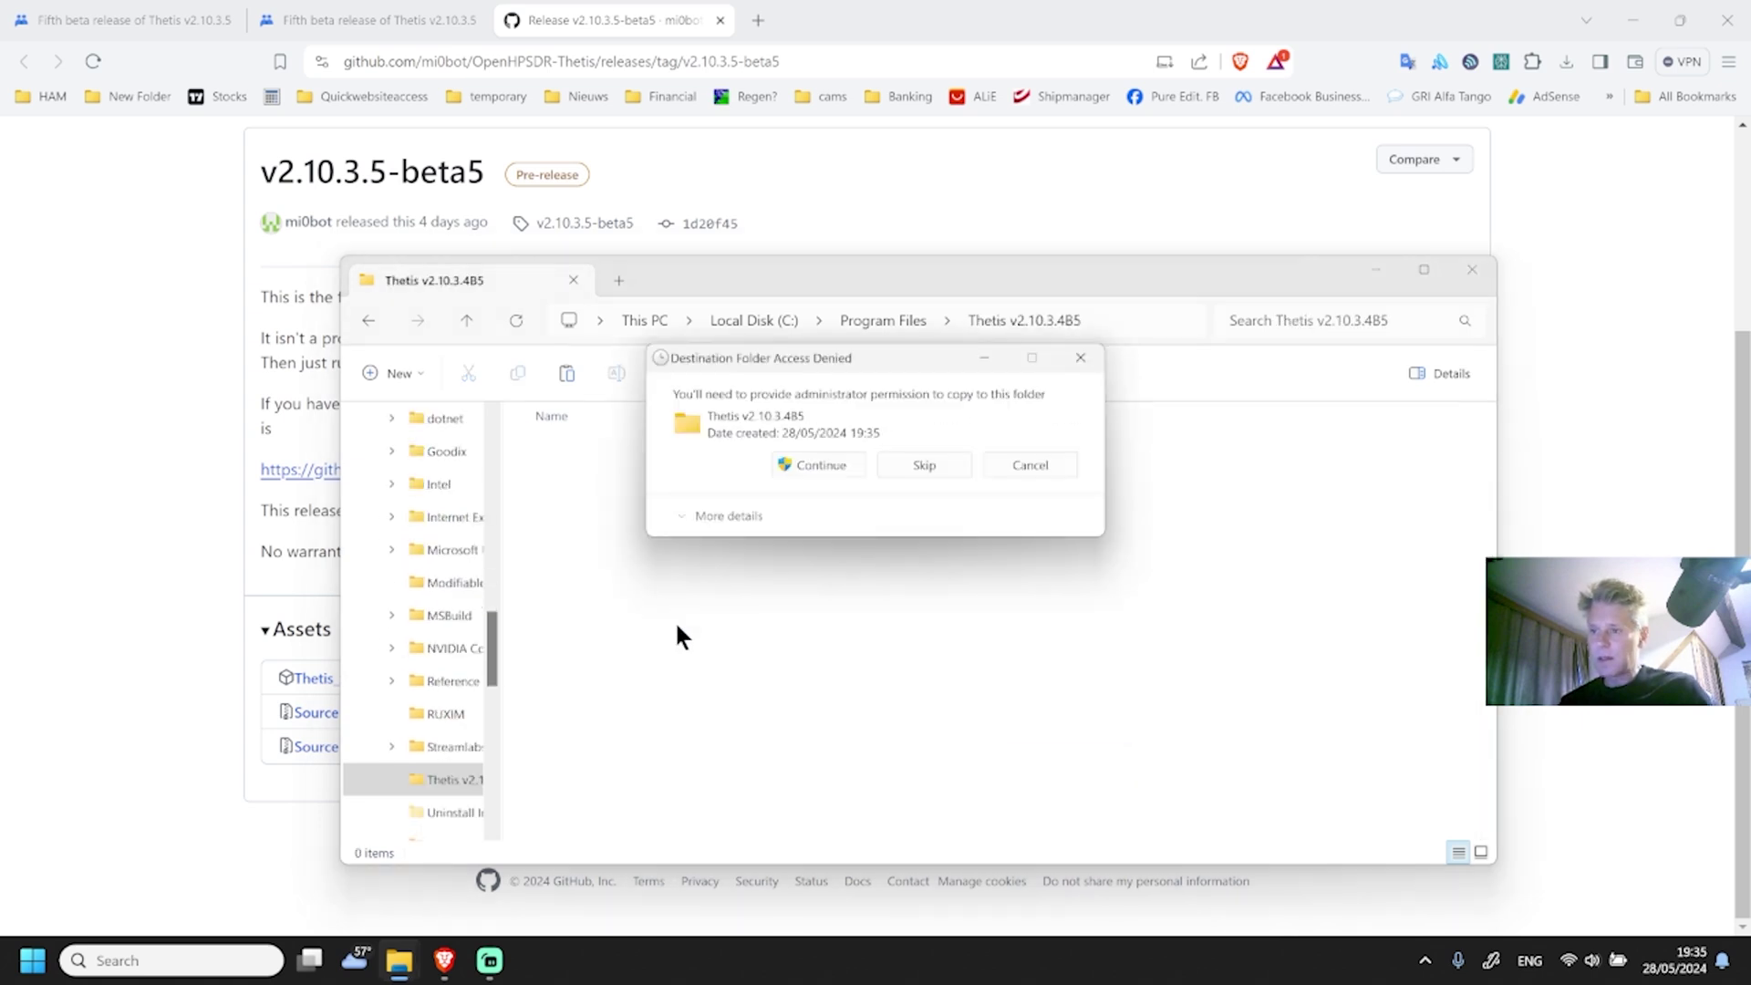
pyautogui.click(803, 467)
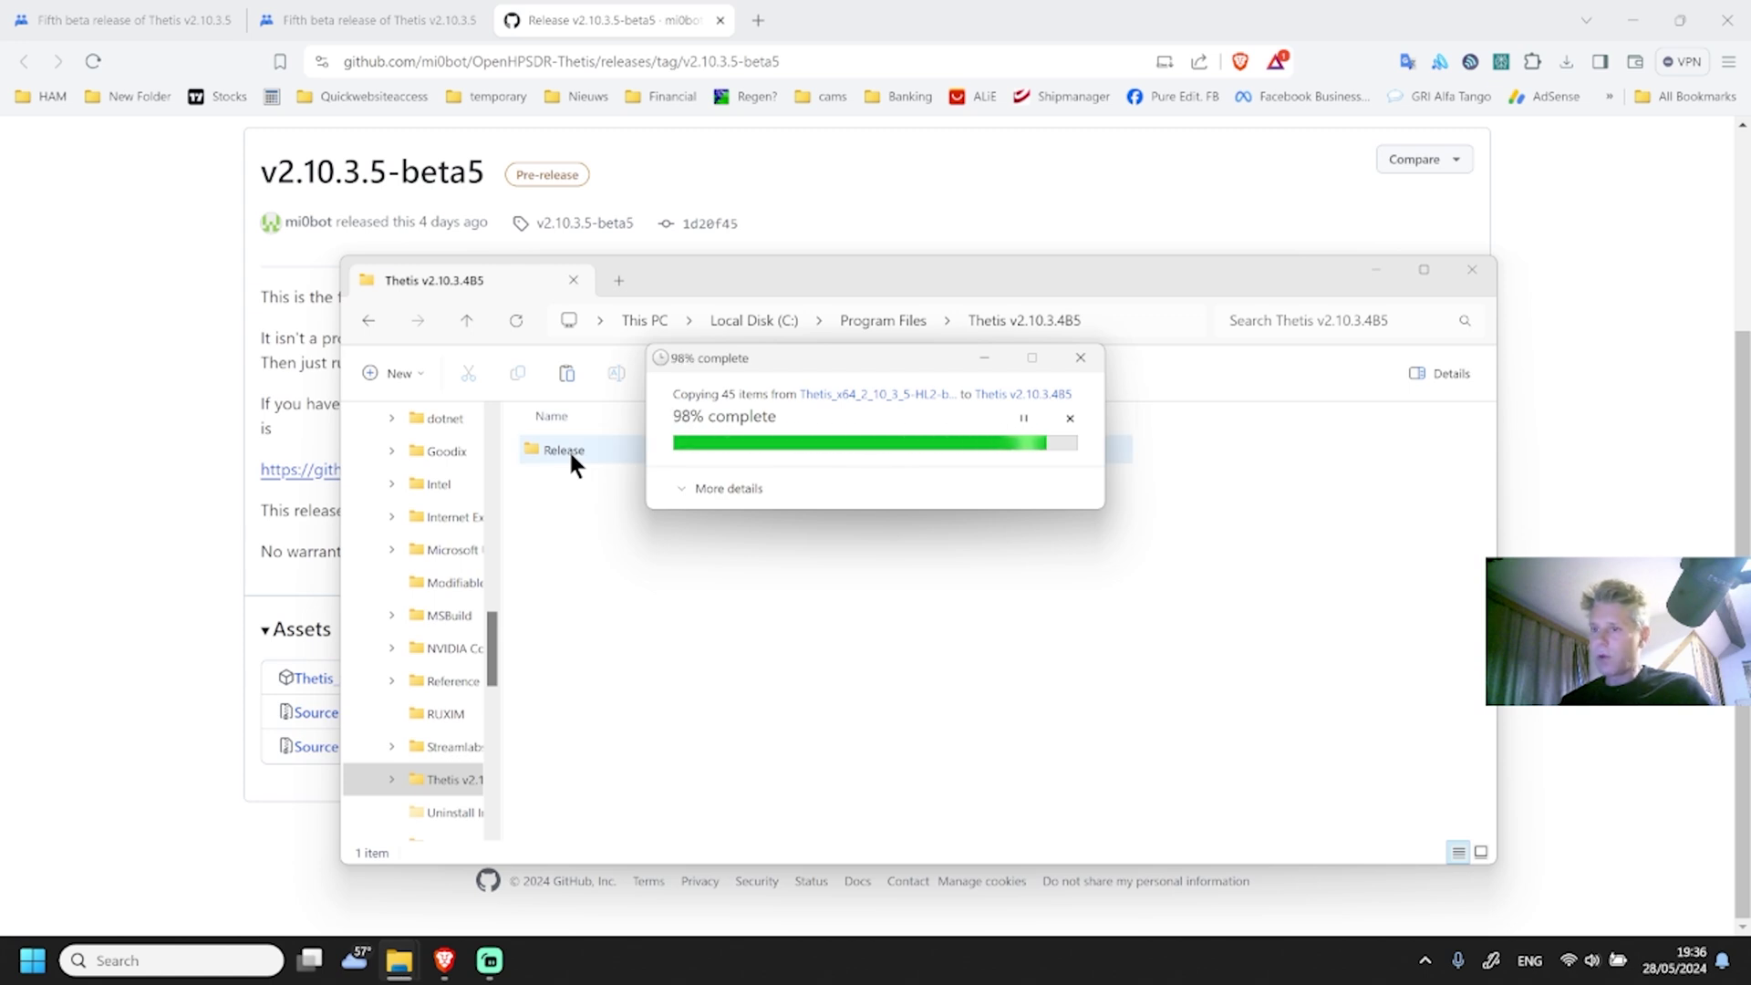
pyautogui.click(1605, 14)
pyautogui.click(1631, 7)
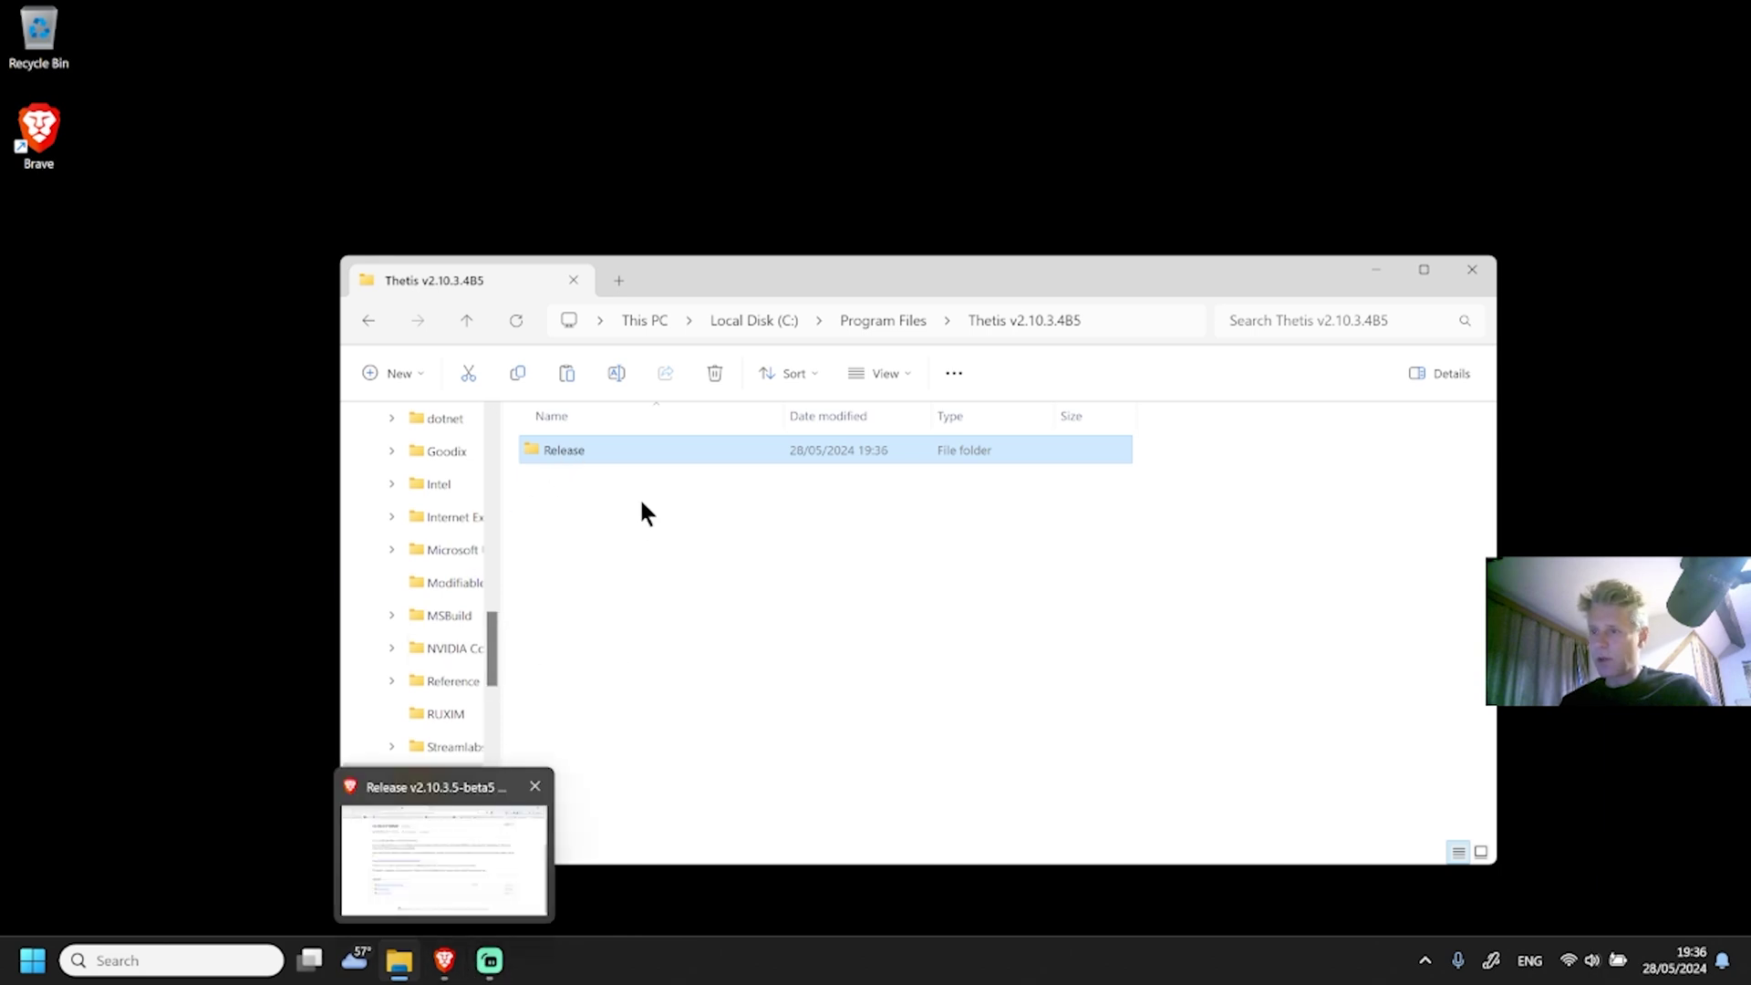
# Create a desktop shortcut to Thetis.exe from the Release folder.
pyautogui.doubleClick(534, 447)
pyautogui.scroll(-10, 605, 594)
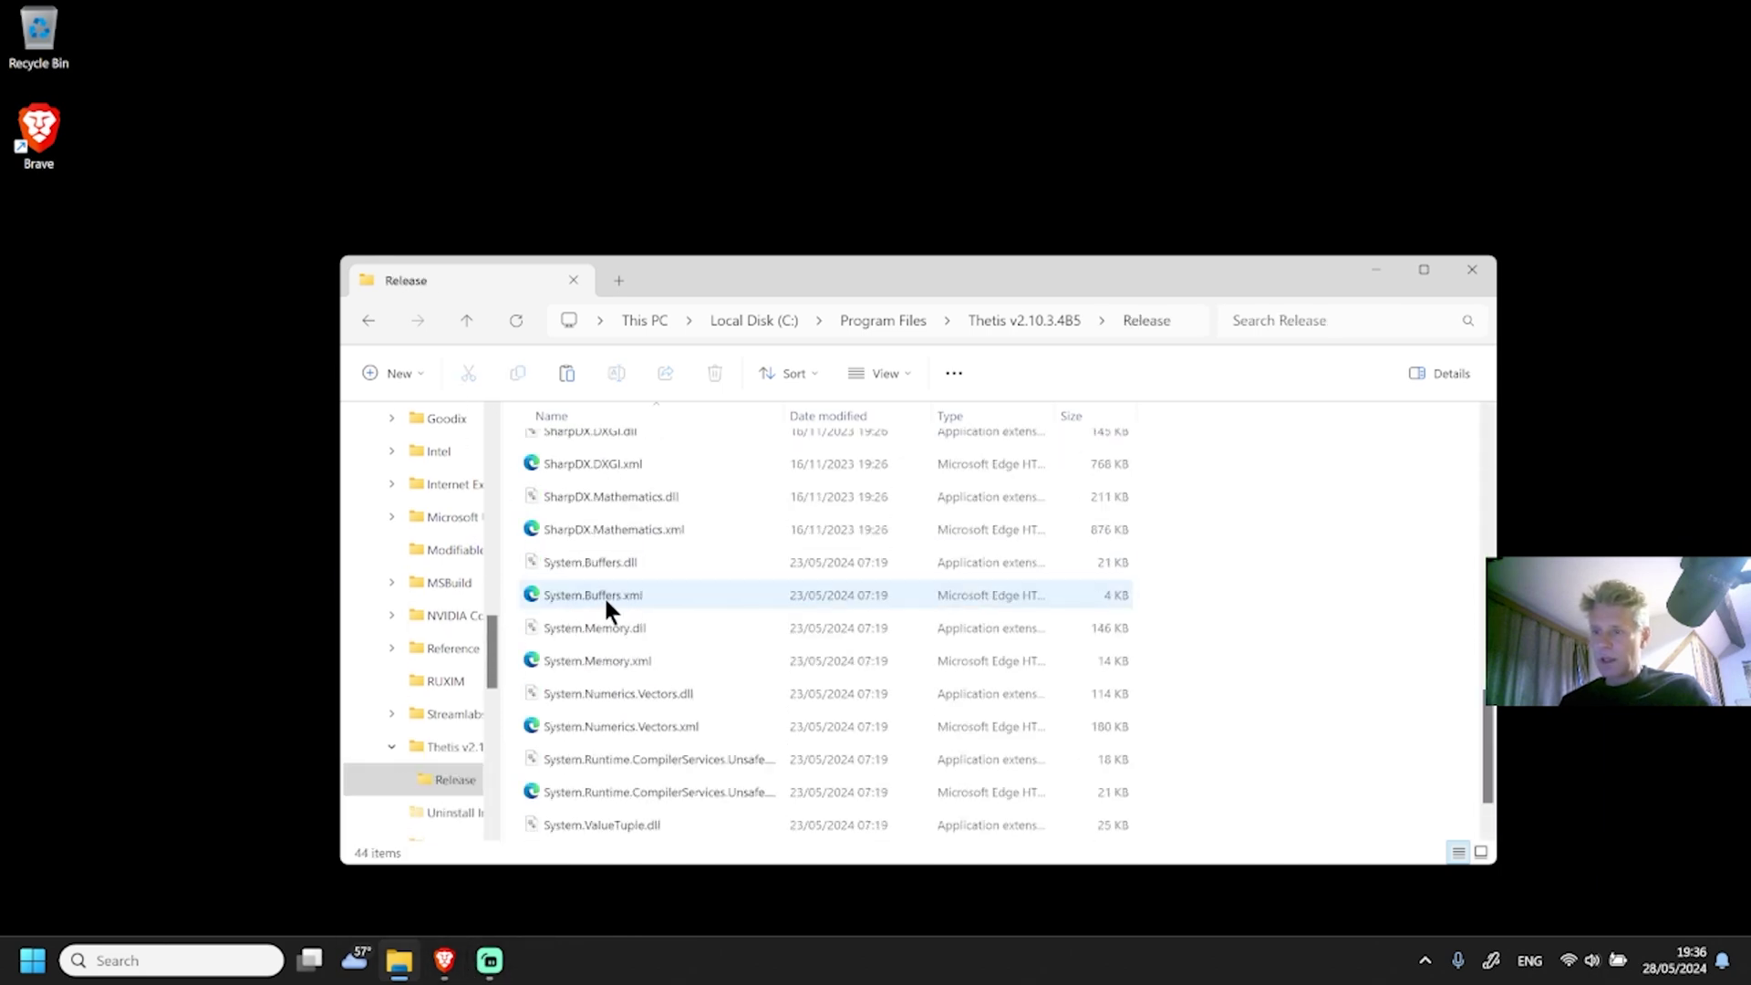
pyautogui.scroll(-2, 604, 595)
pyautogui.click(584, 727)
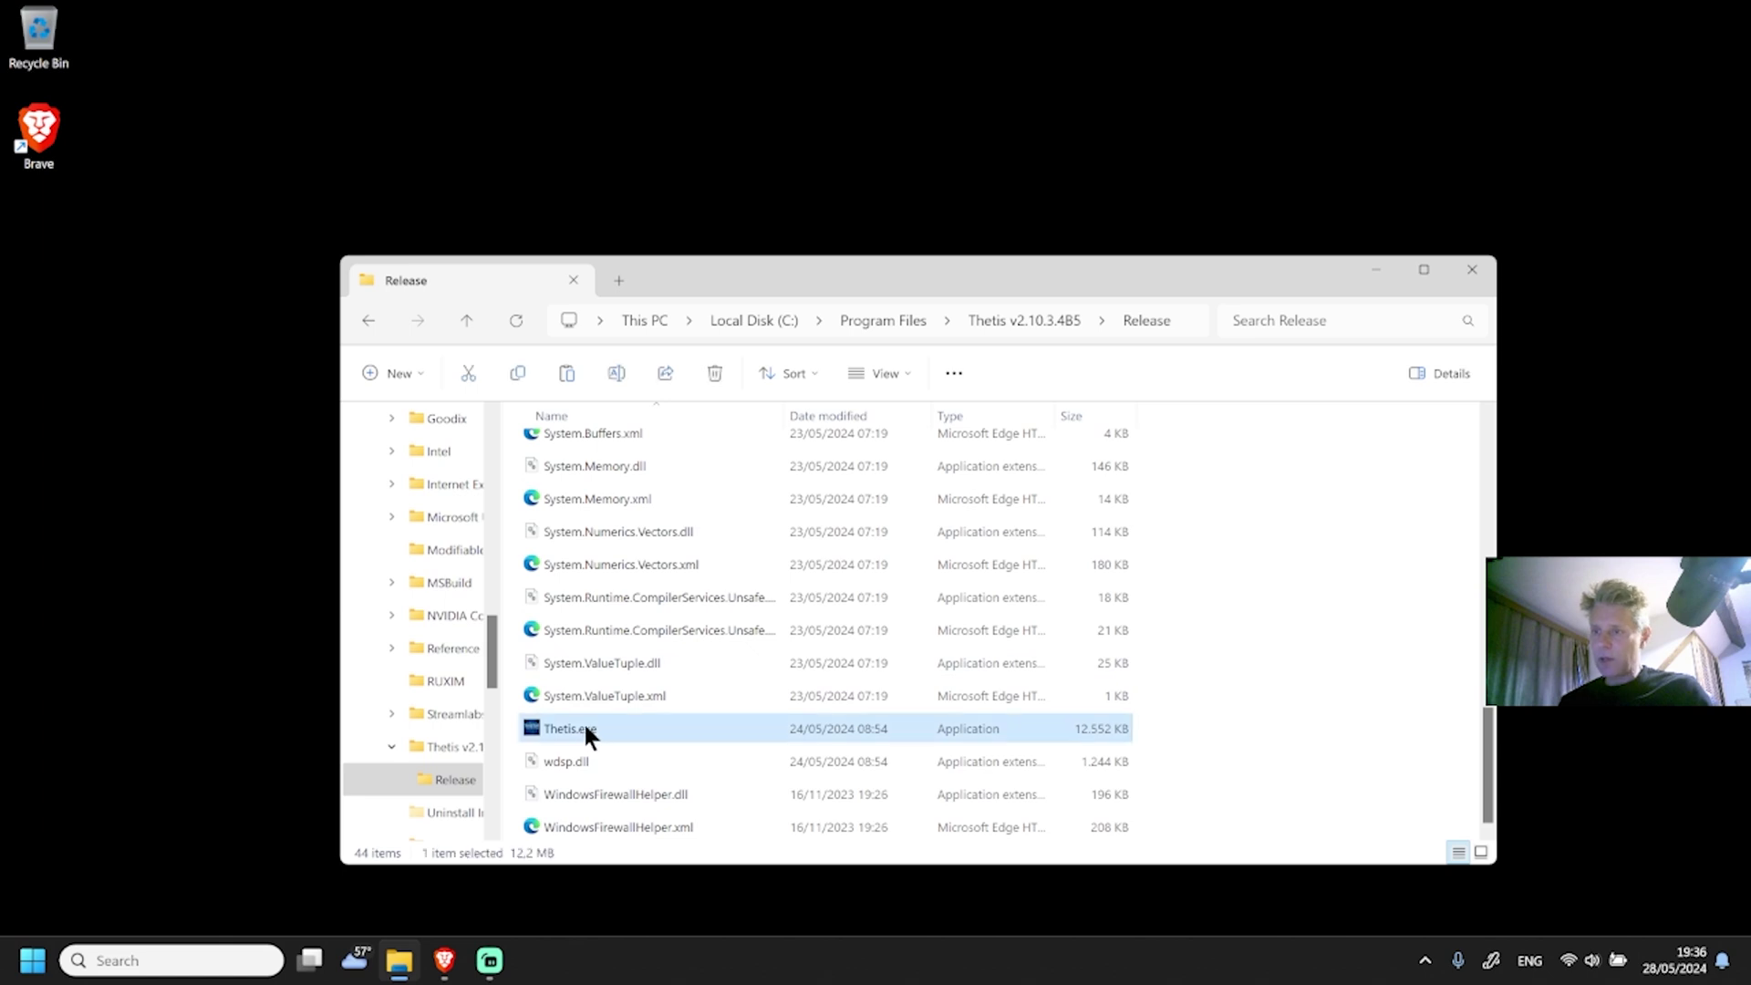
pyautogui.click(571, 725)
pyautogui.click(676, 729)
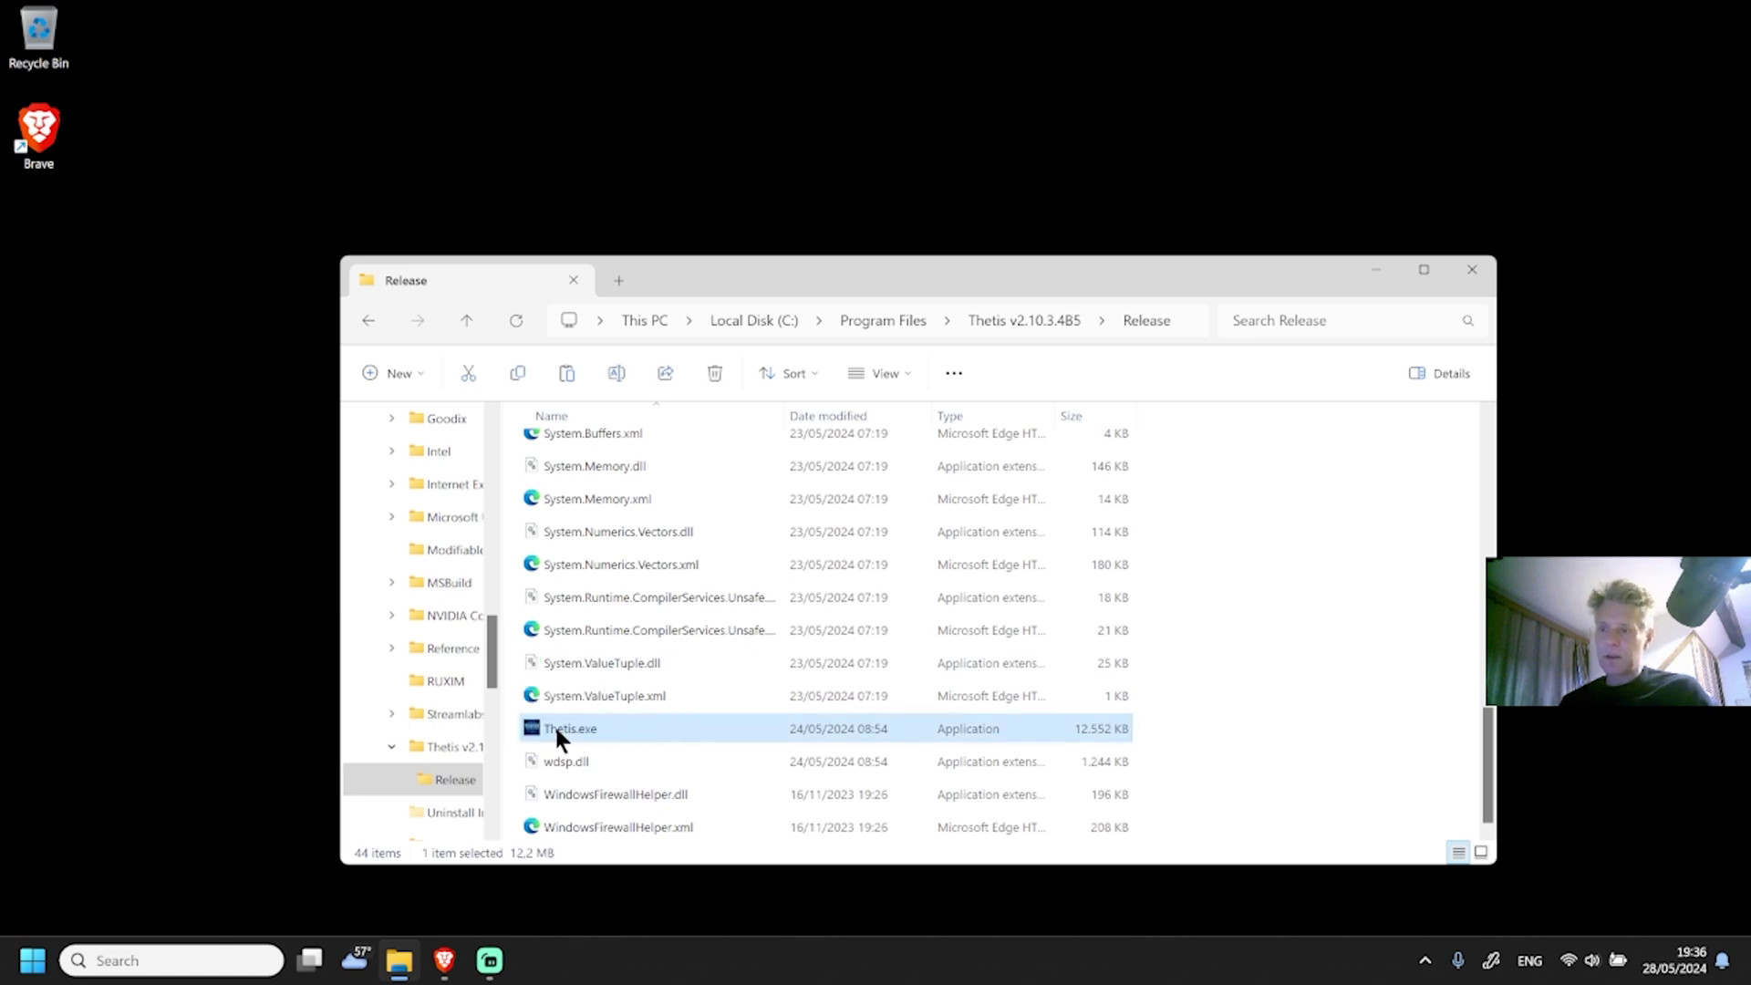
pyautogui.moveTo(558, 726); pyautogui.dragTo(46, 310)
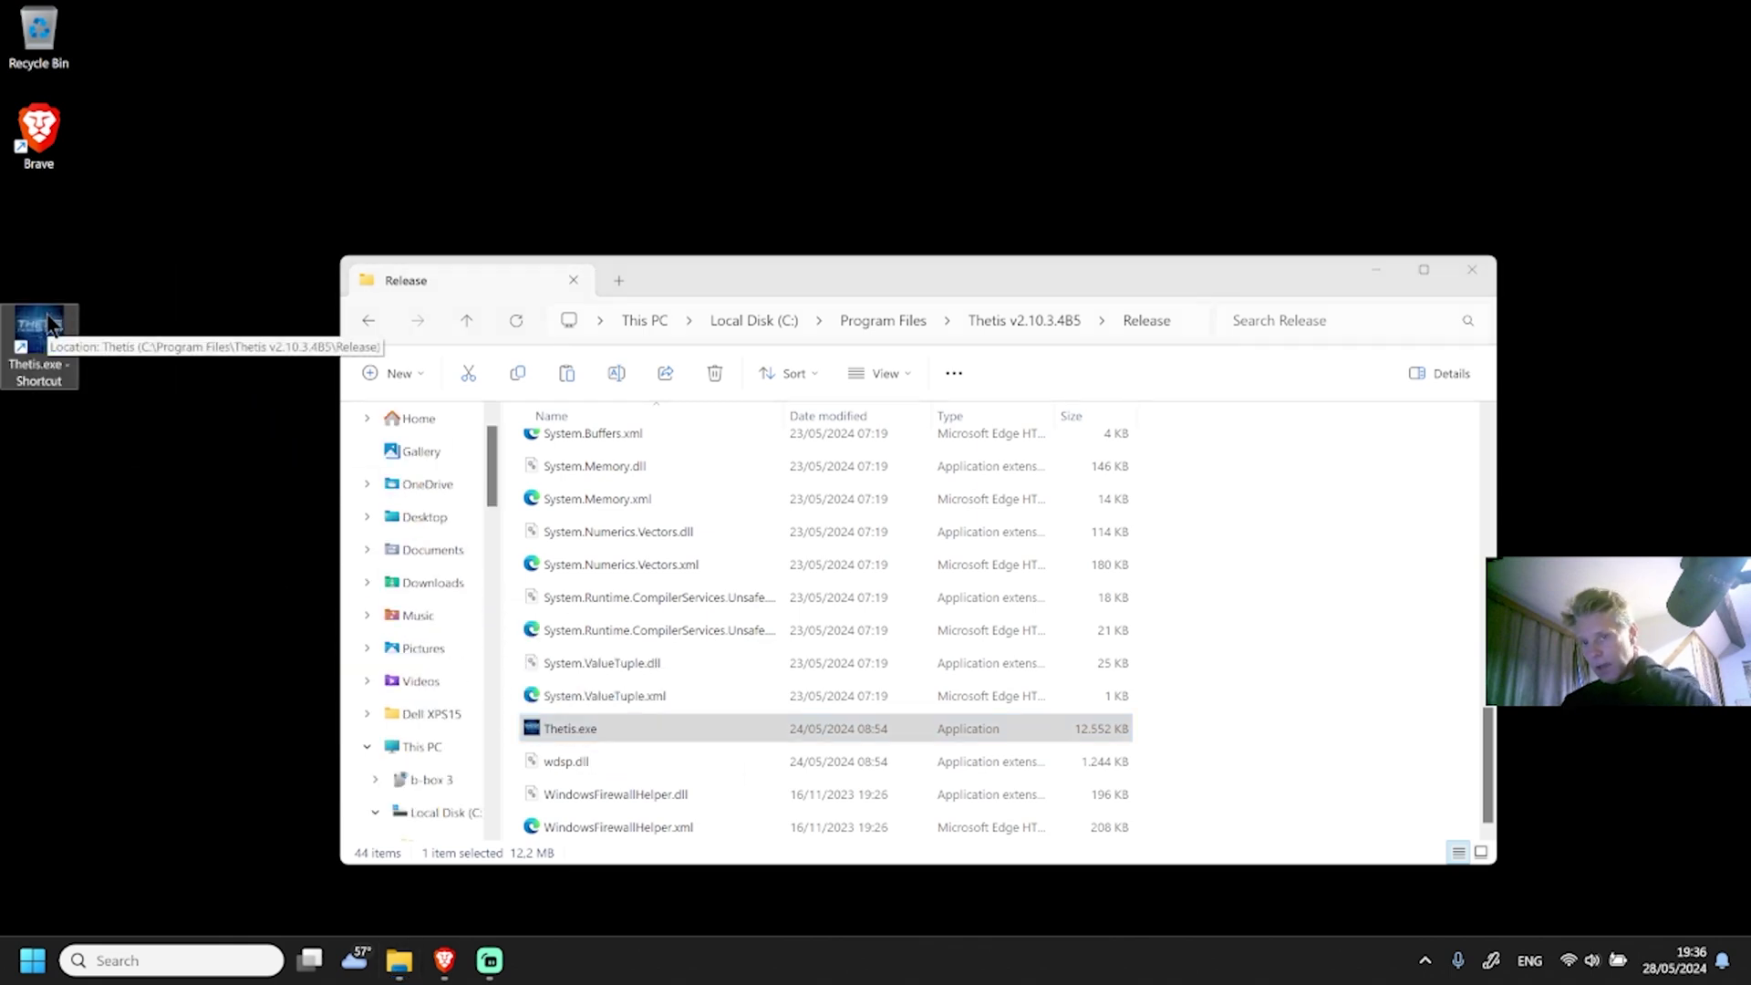
# Rename the shortcut to 'Thetis v2.10.3.4B5' and place it beneath Brave.
pyautogui.click(61, 382)
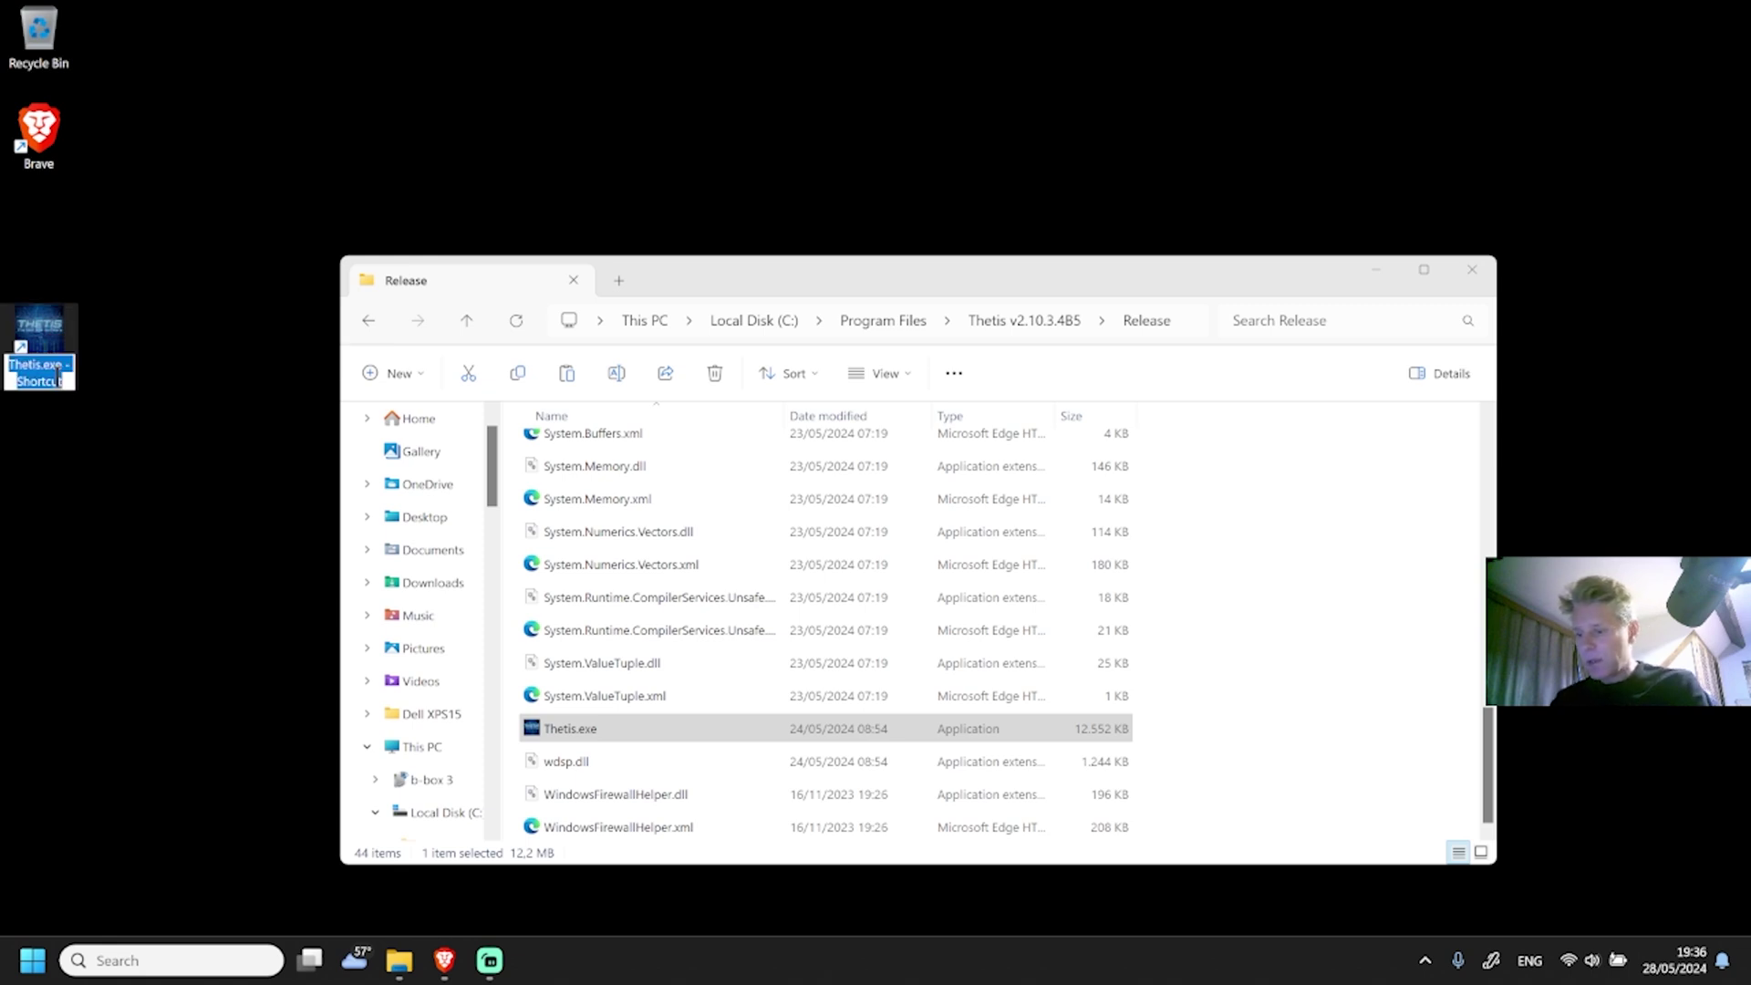
pyautogui.write('Thetis')
pyautogui.press('Return')
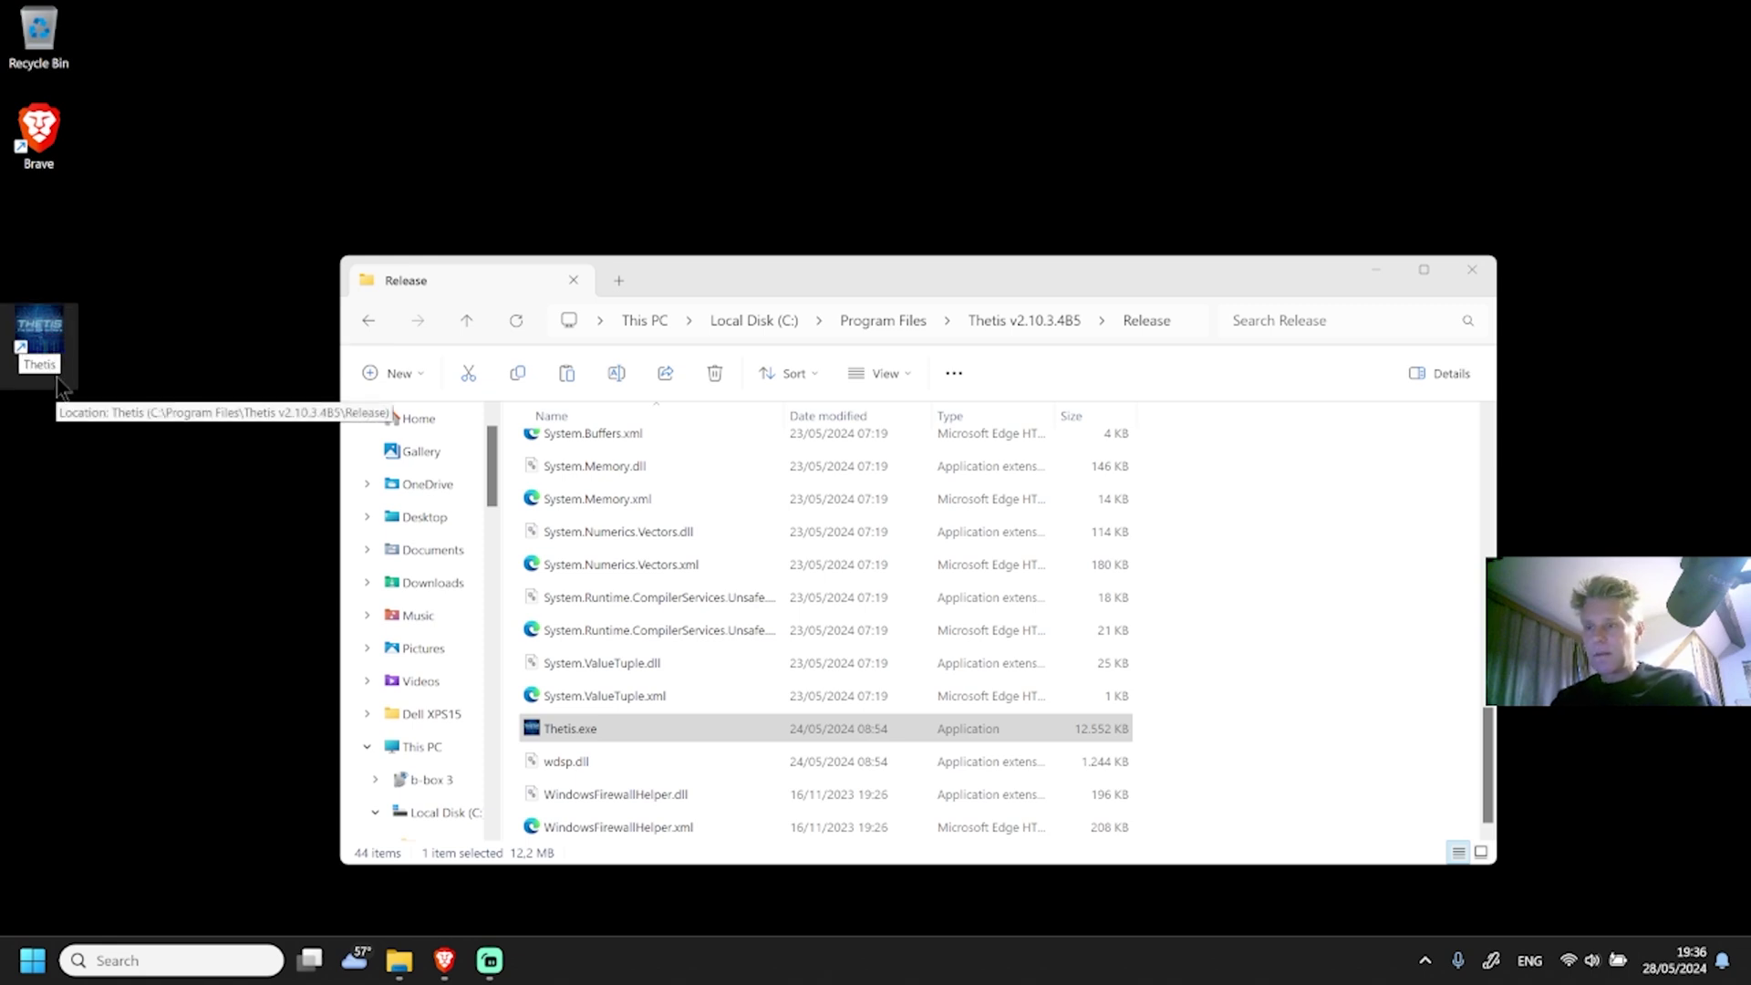
pyautogui.write('v')
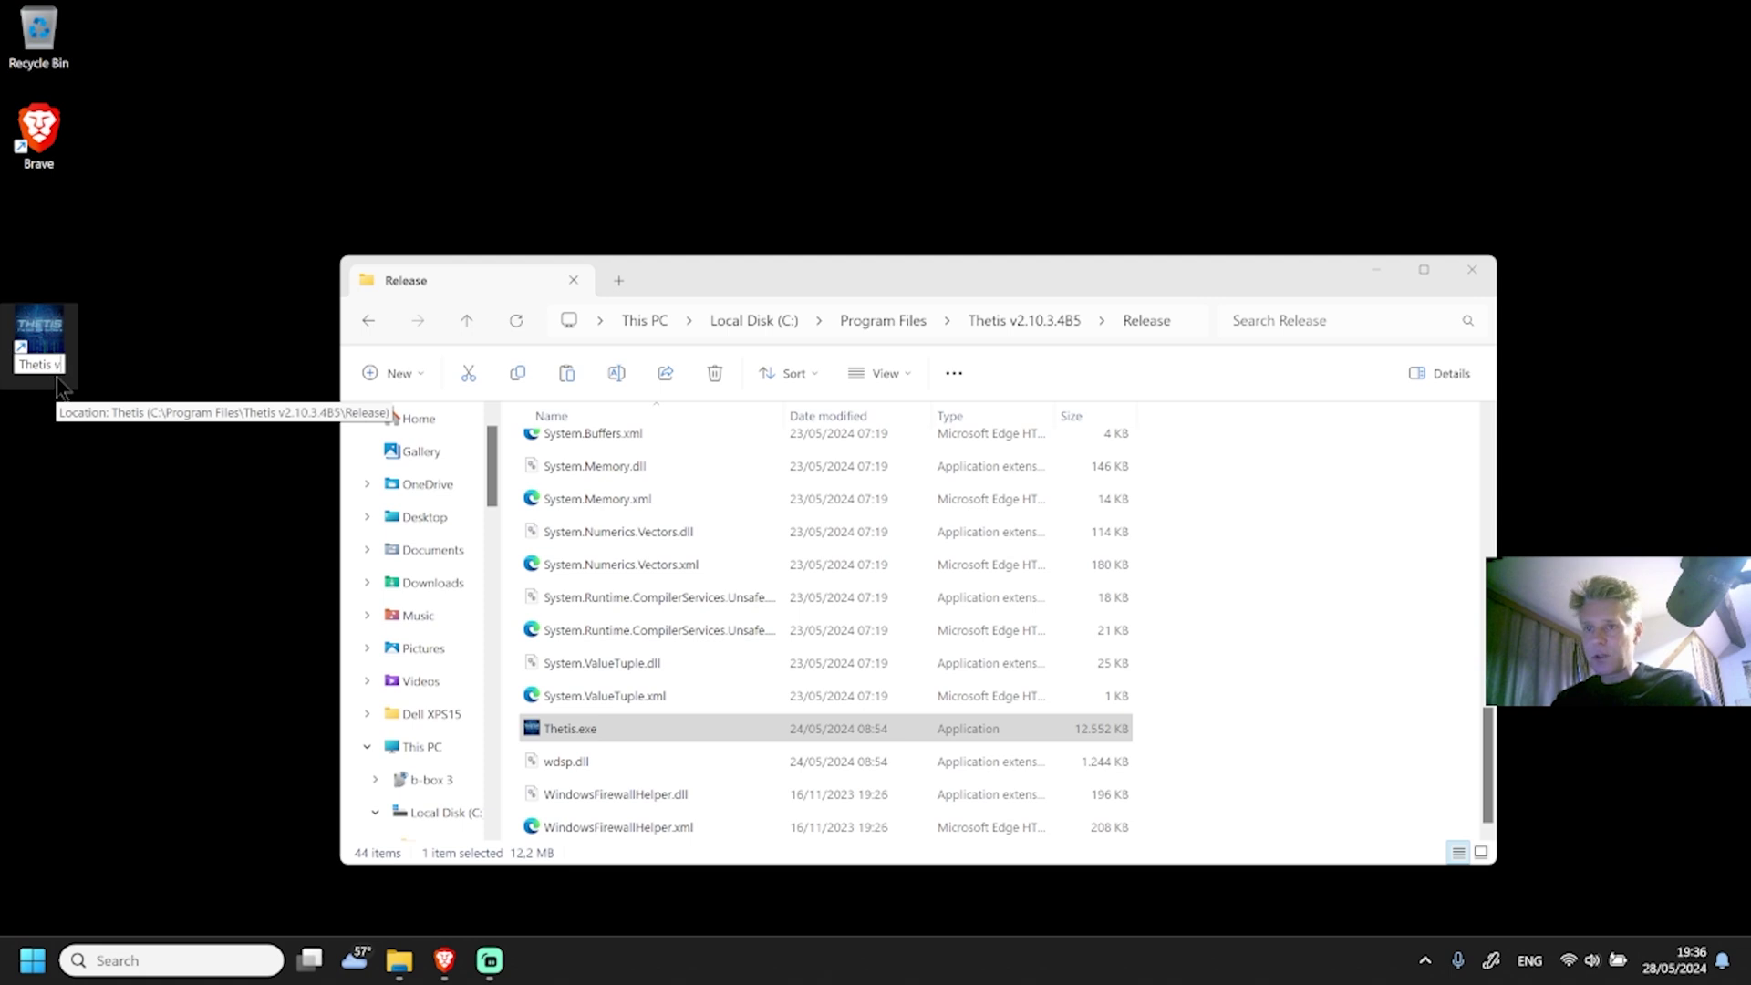
pyautogui.write('2.10')
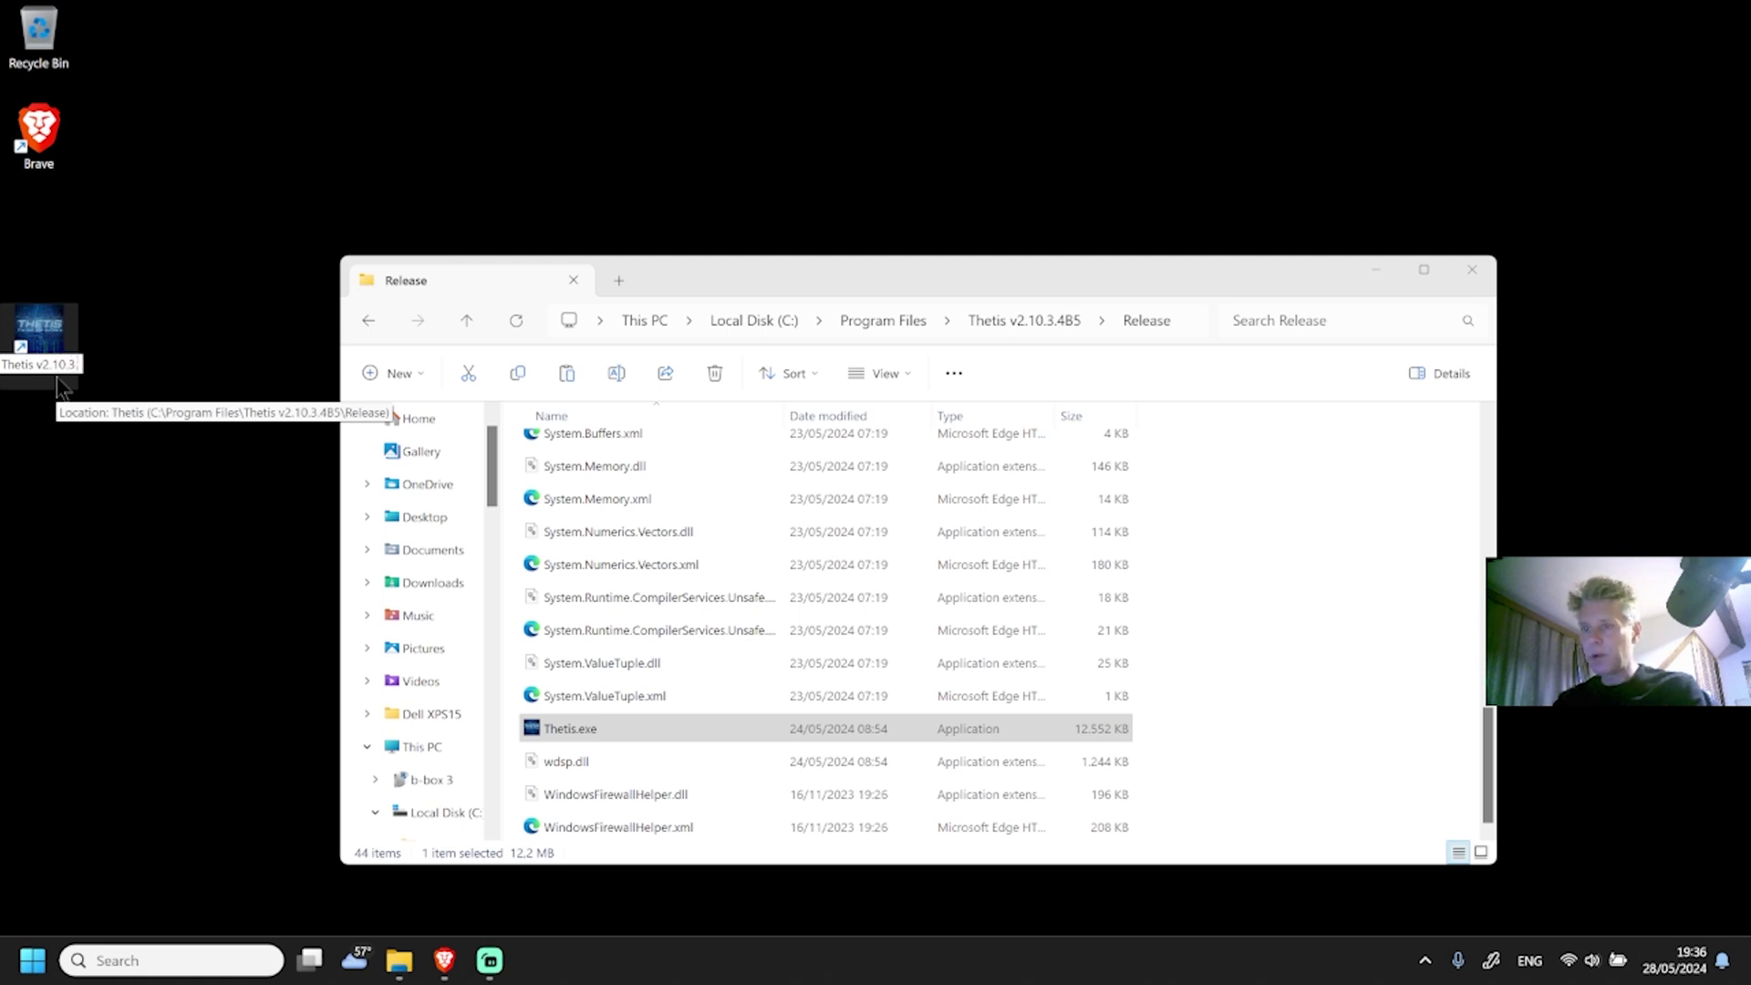
pyautogui.write('.3.4')
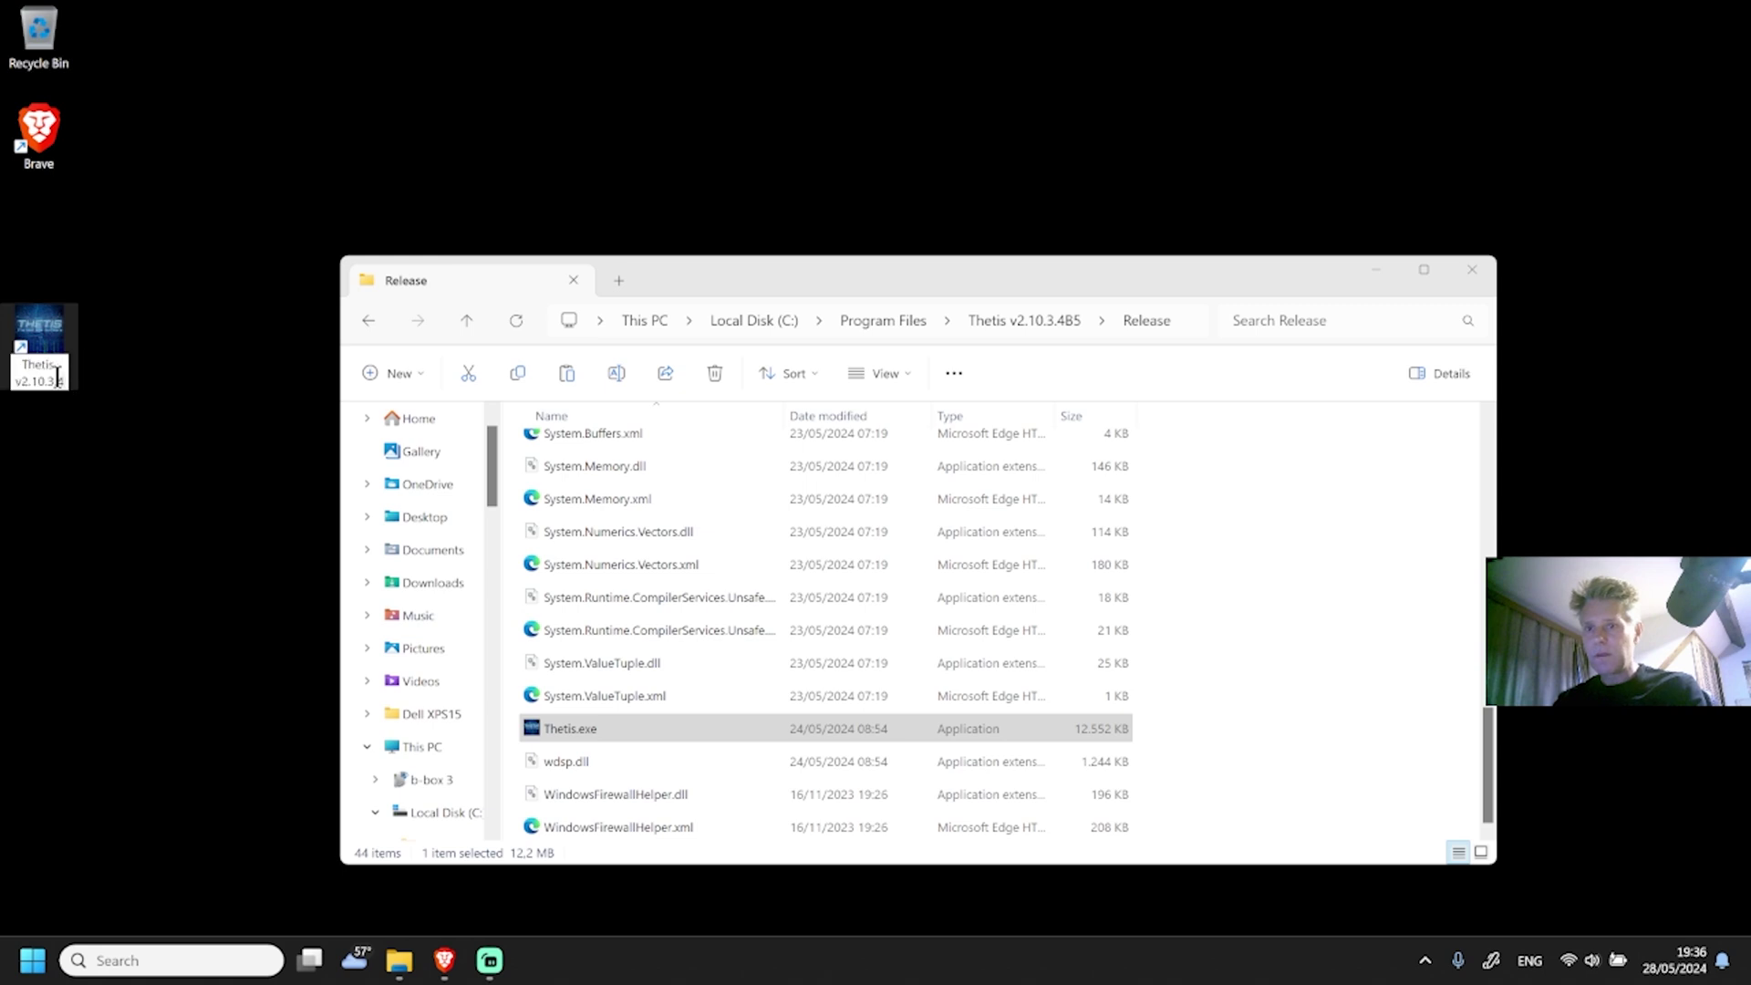
pyautogui.write('B5')
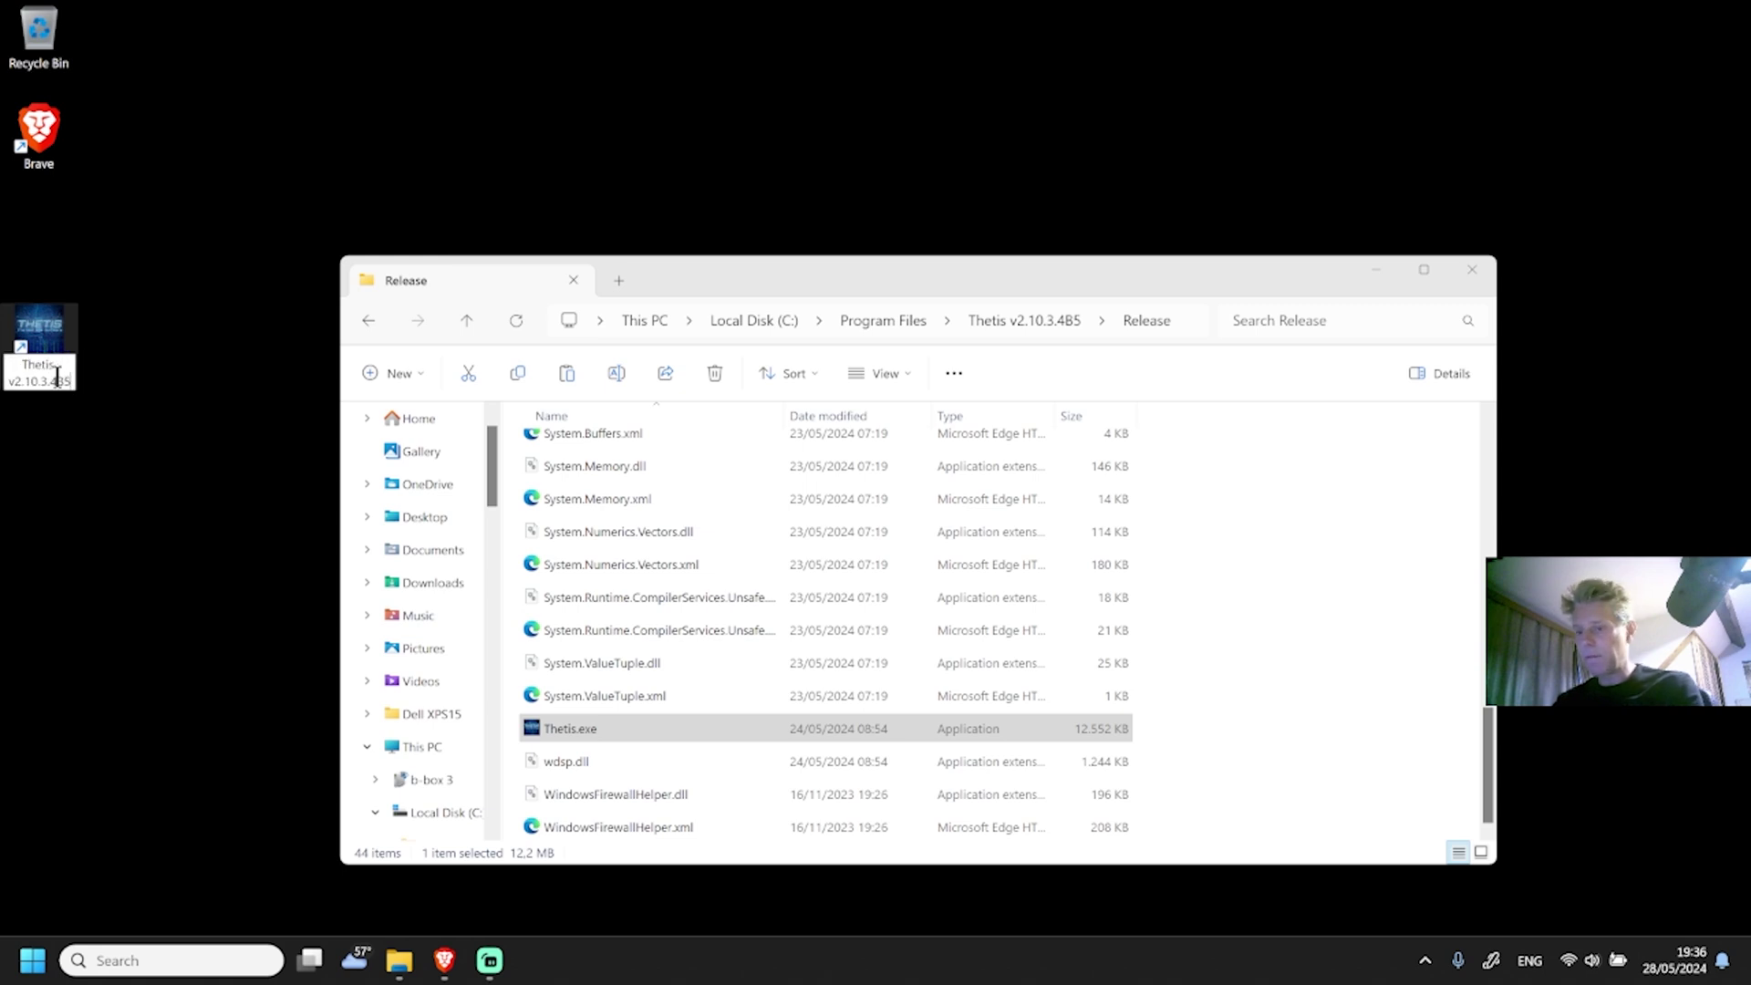
pyautogui.press('Return')
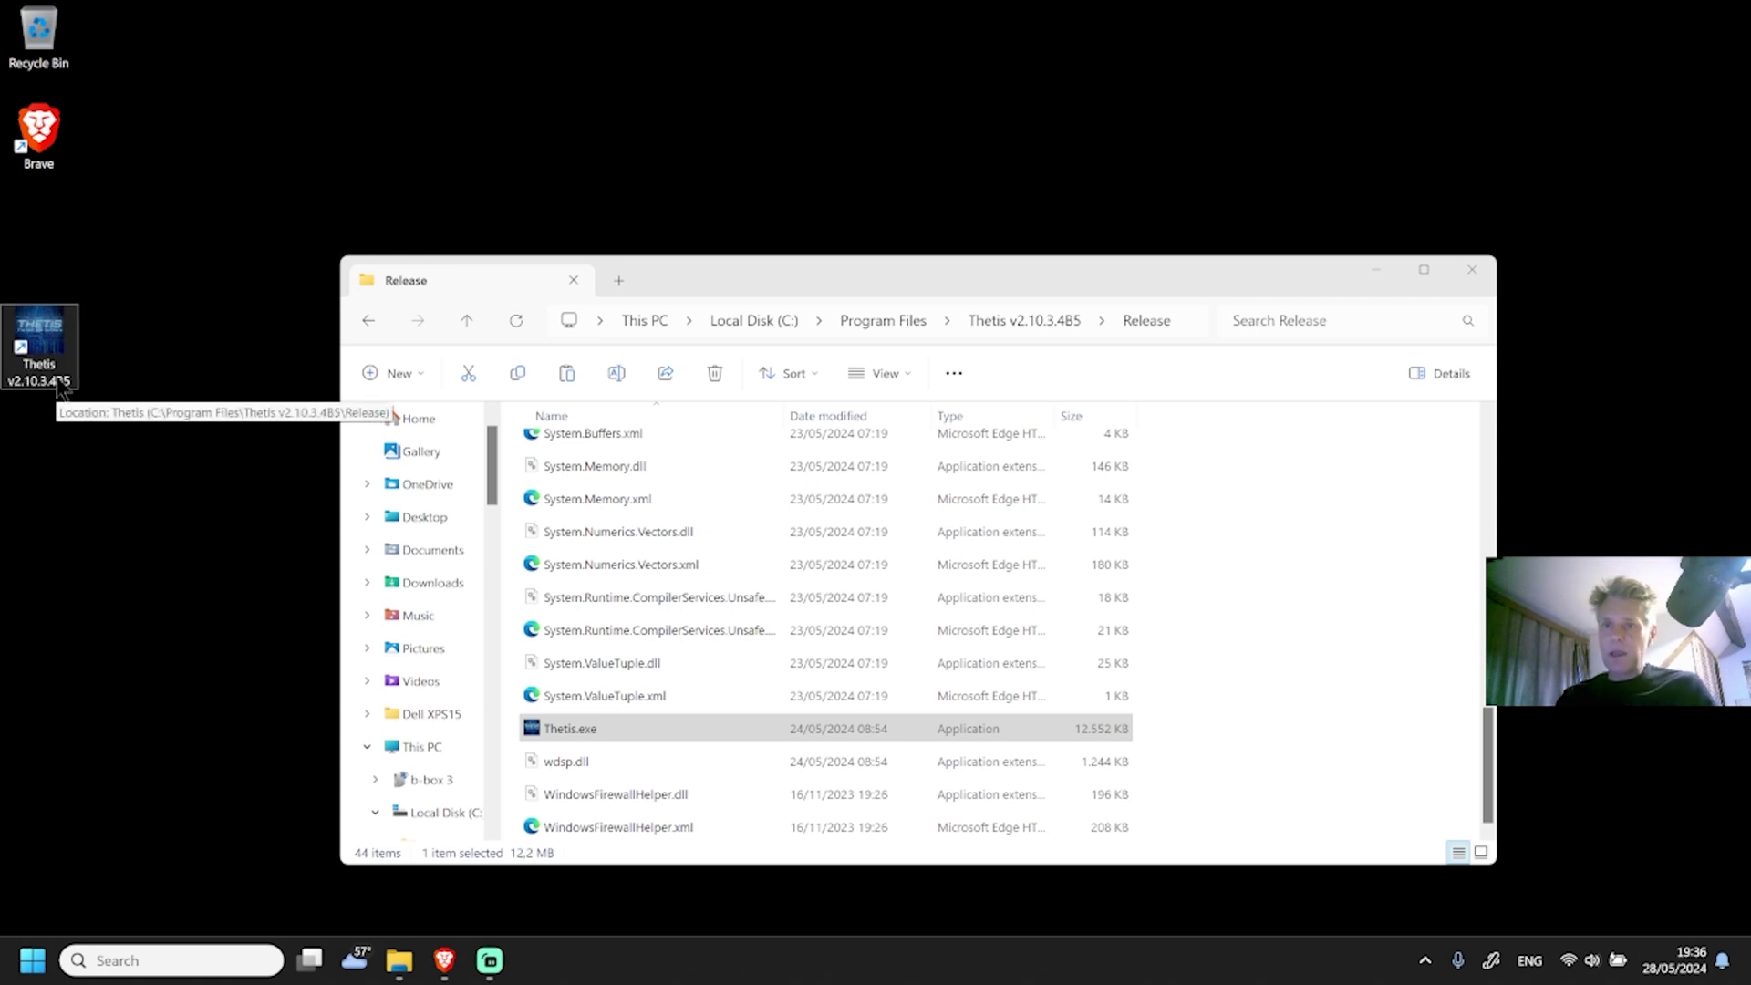
pyautogui.moveTo(60, 387); pyautogui.dragTo(64, 266)
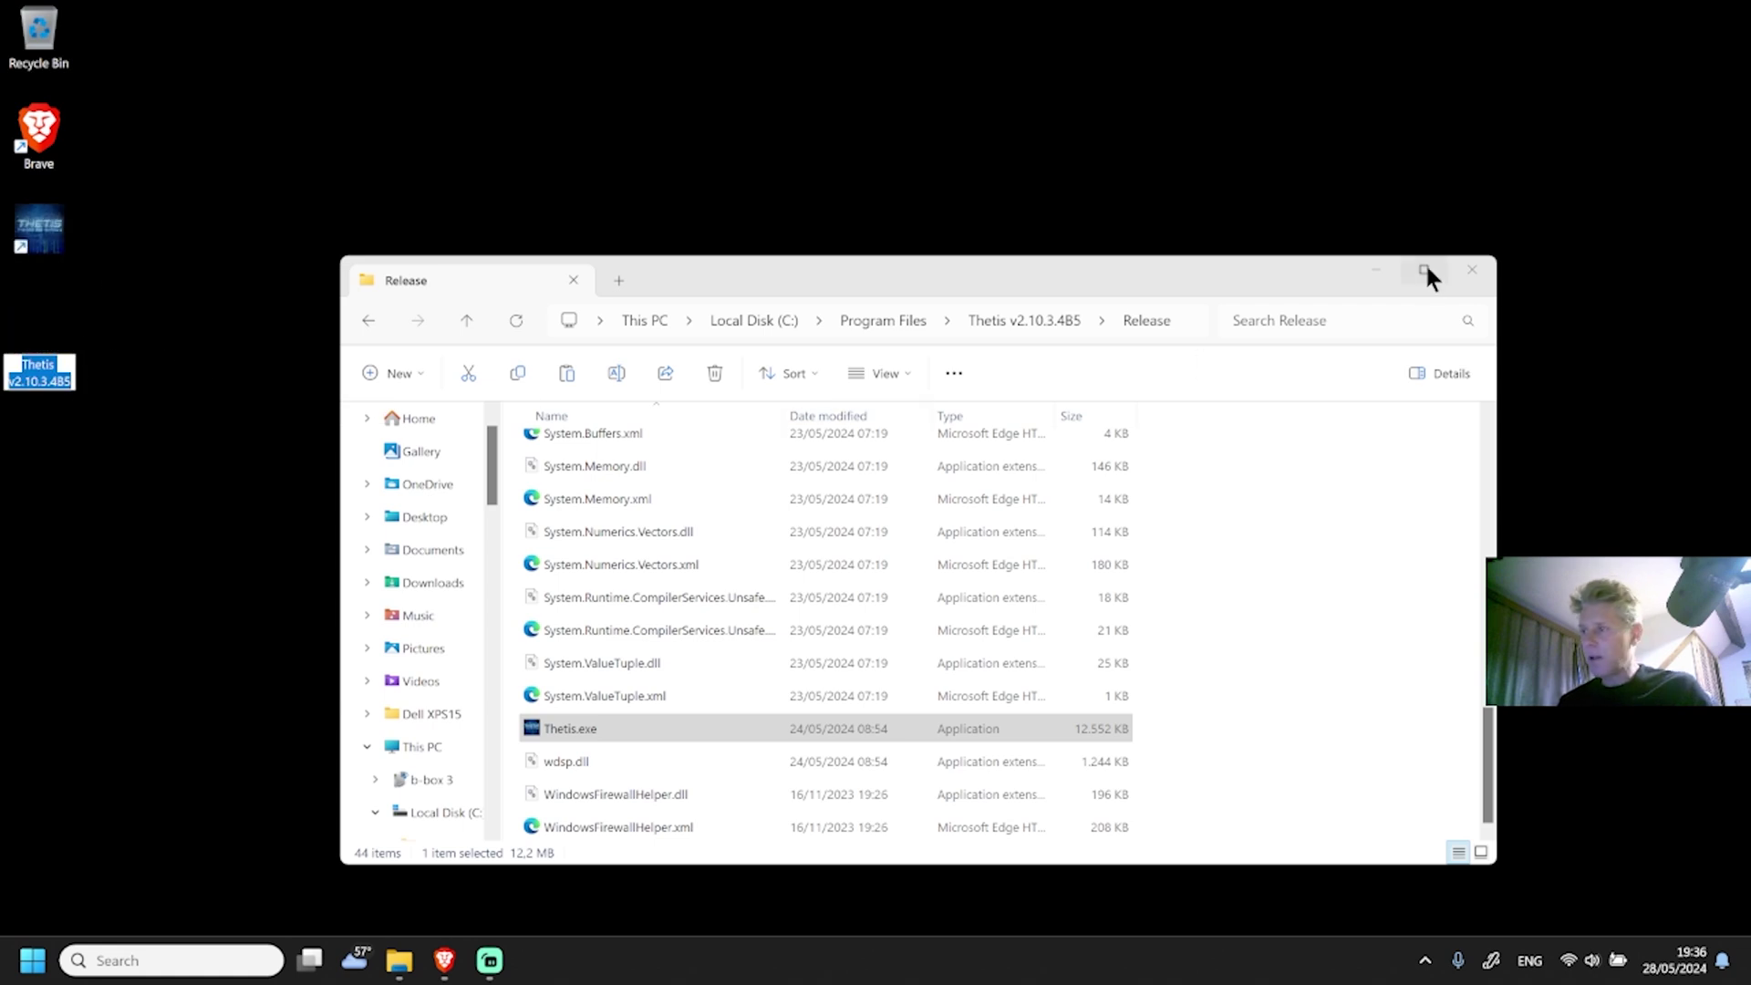
# Minimize the Release folder window to reveal the desktop.
pyautogui.click(1374, 269)
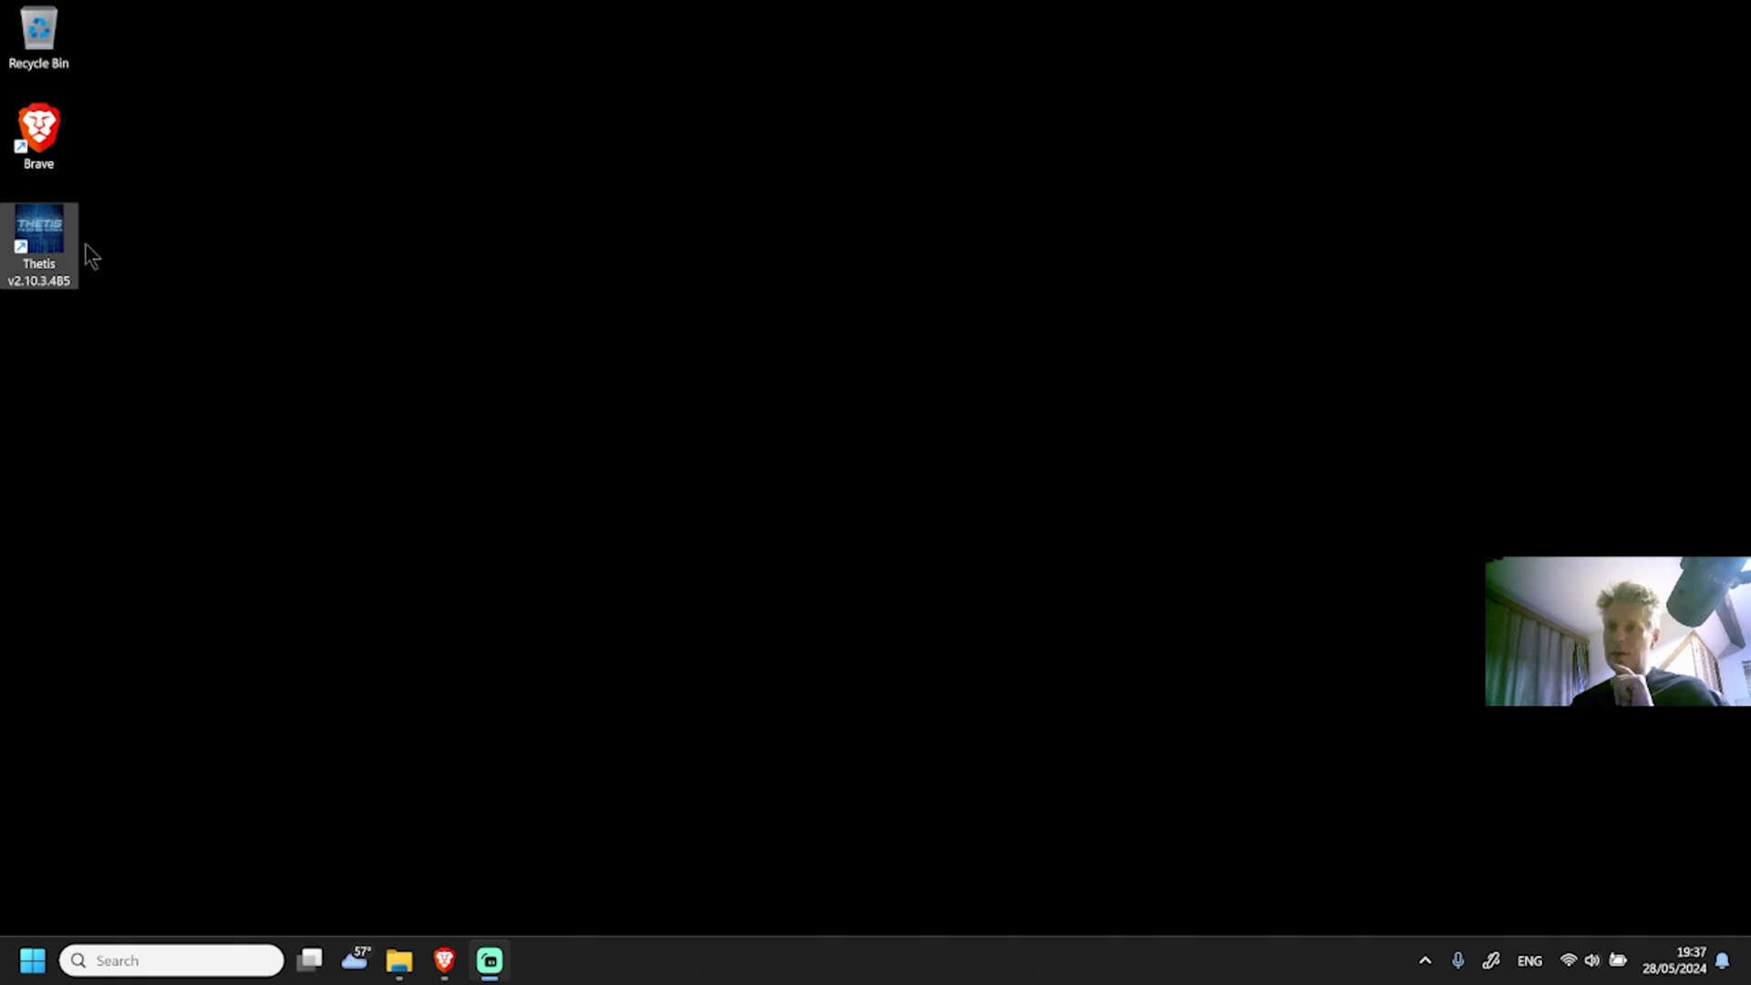
# Start Thetis from its desktop shortcut, then acknowledge the missing-skins warning after FFTW planning.
pyautogui.doubleClick(30, 245)
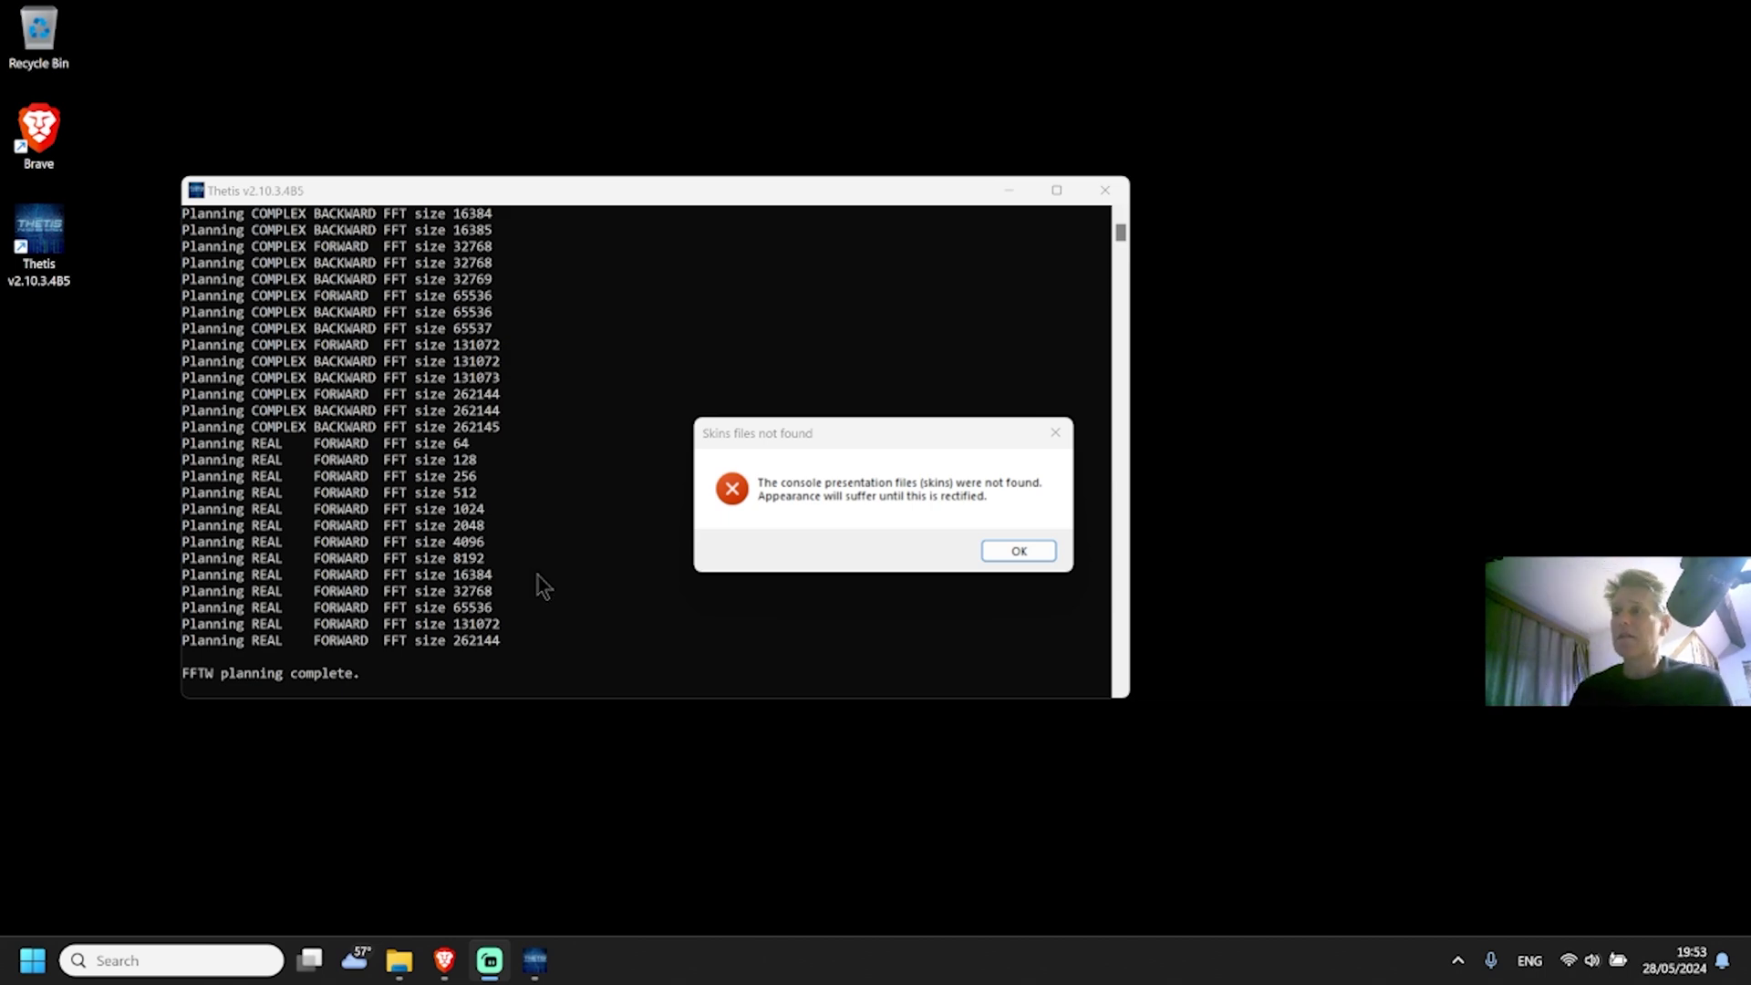
pyautogui.click(1015, 549)
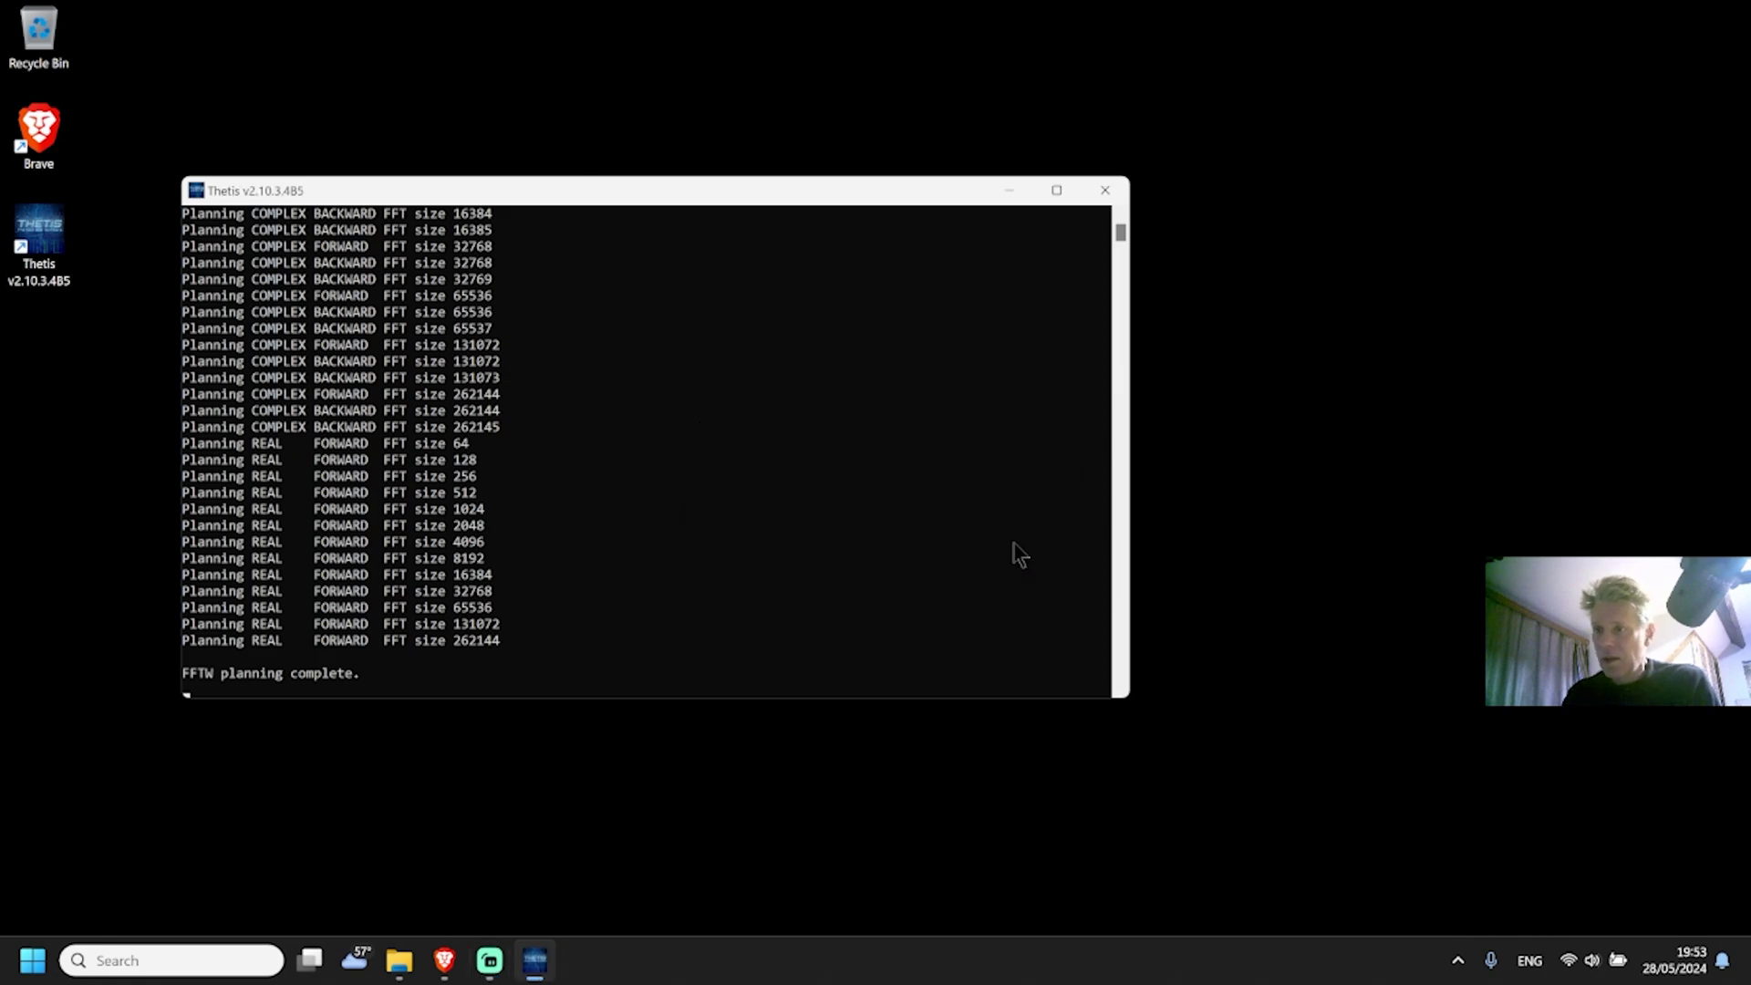
# Close the FFT planning console and move the main Thetis window toward the screen centre.
pyautogui.click(1105, 189)
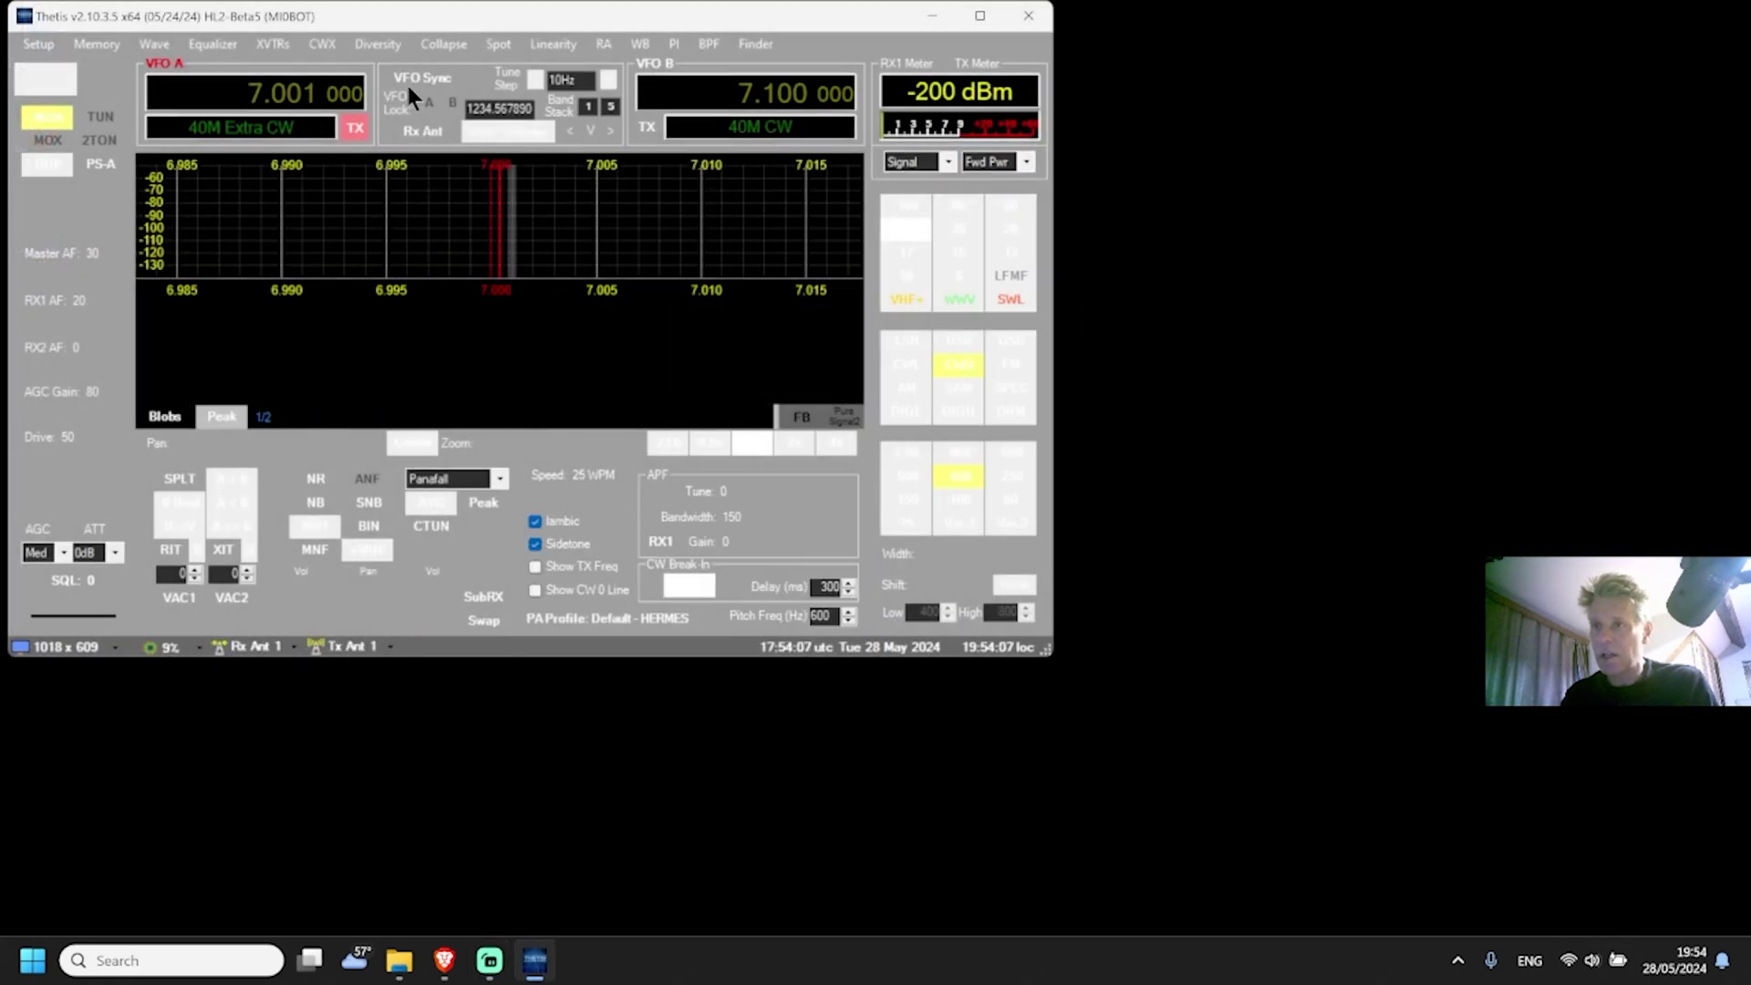
pyautogui.moveTo(433, 28); pyautogui.dragTo(792, 138)
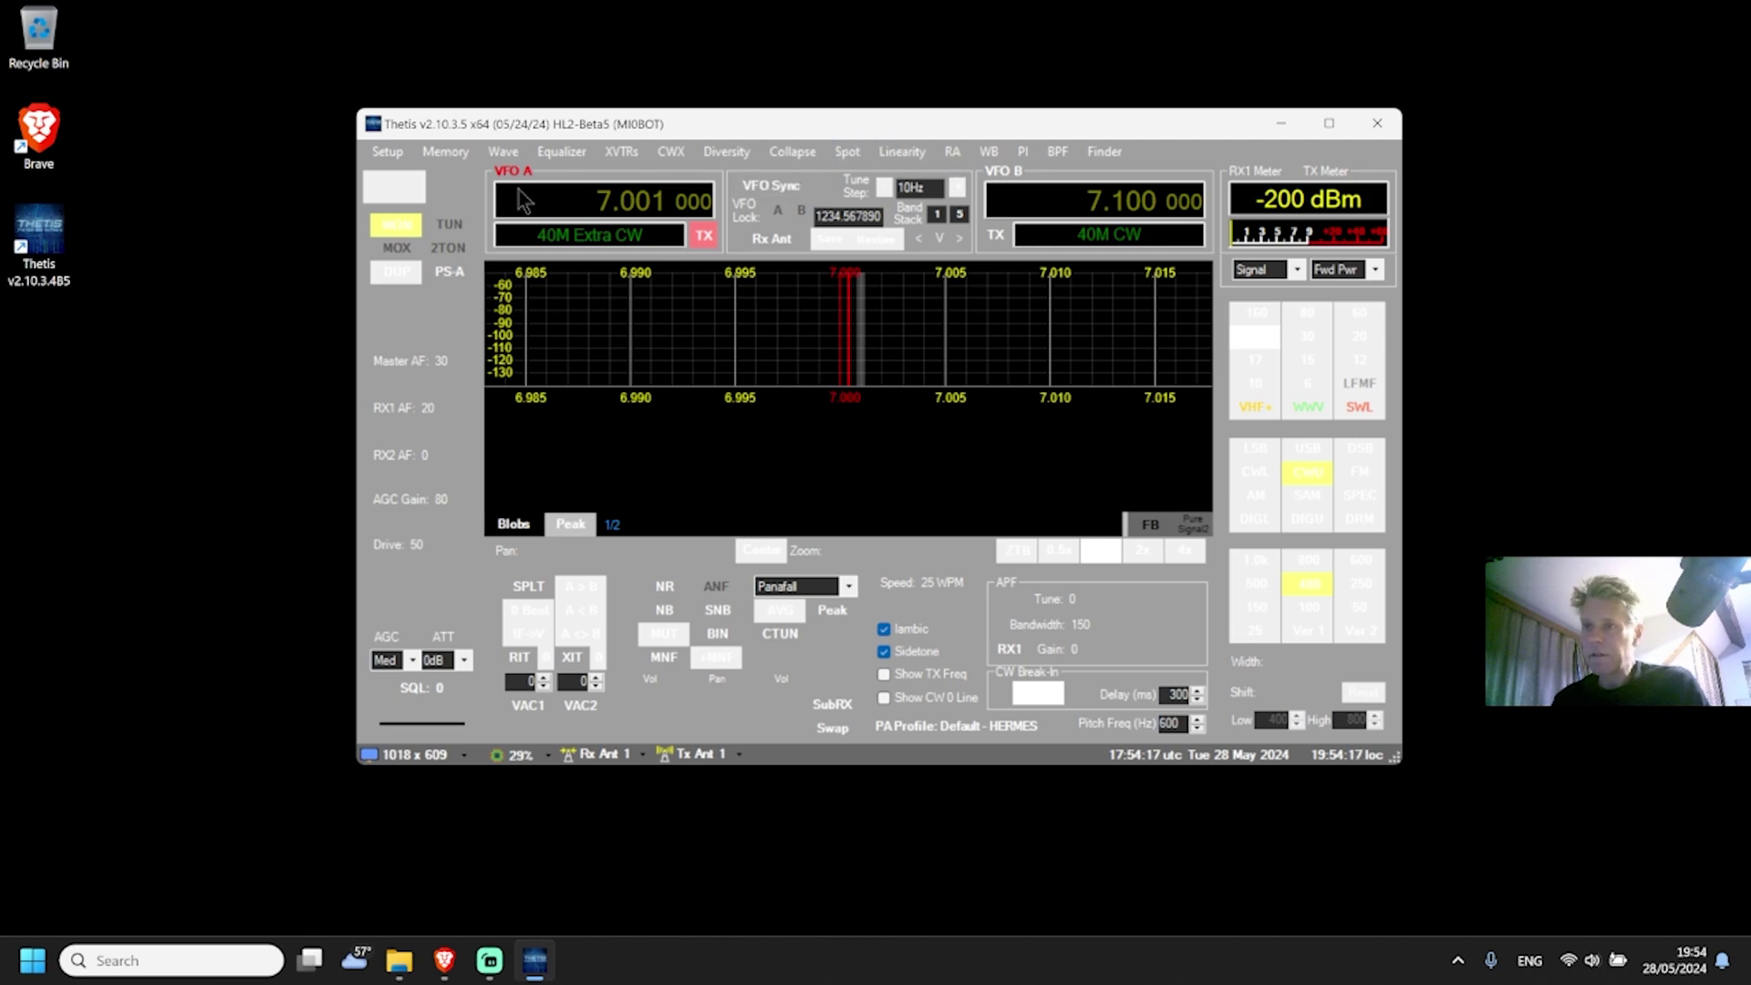
# Open Setup and go to the Appearance > Skin Servers page.
pyautogui.click(387, 154)
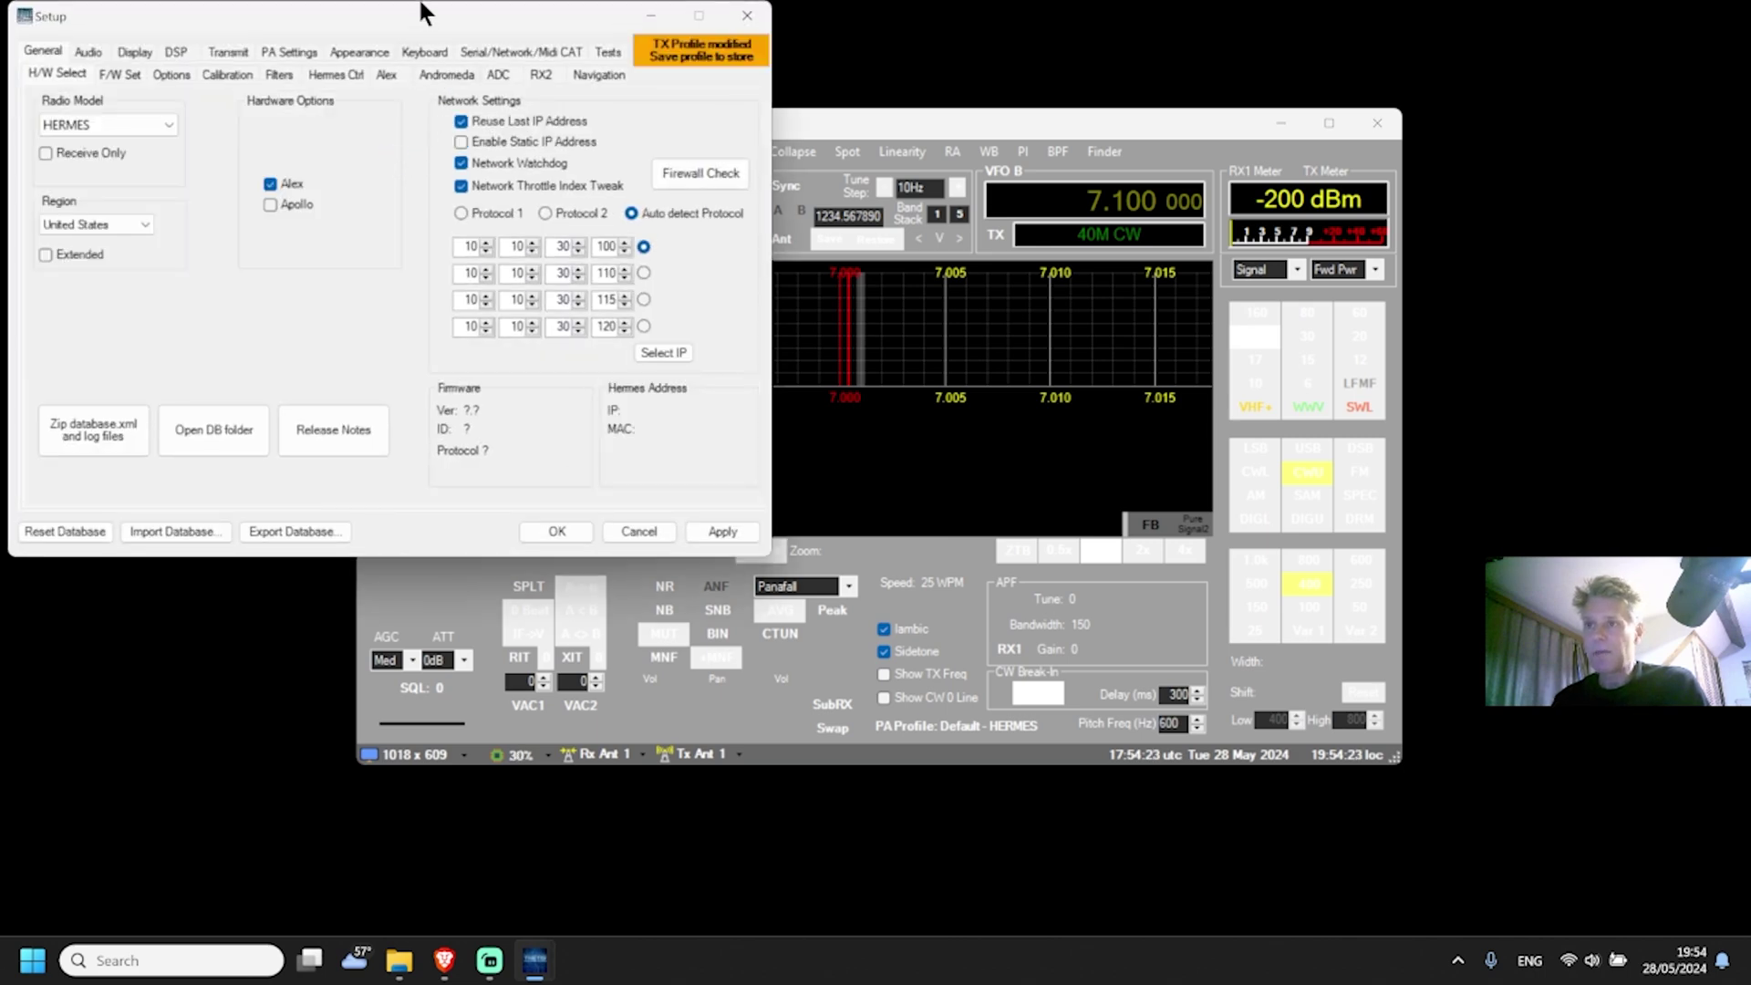
pyautogui.moveTo(414, 12); pyautogui.dragTo(1069, 304)
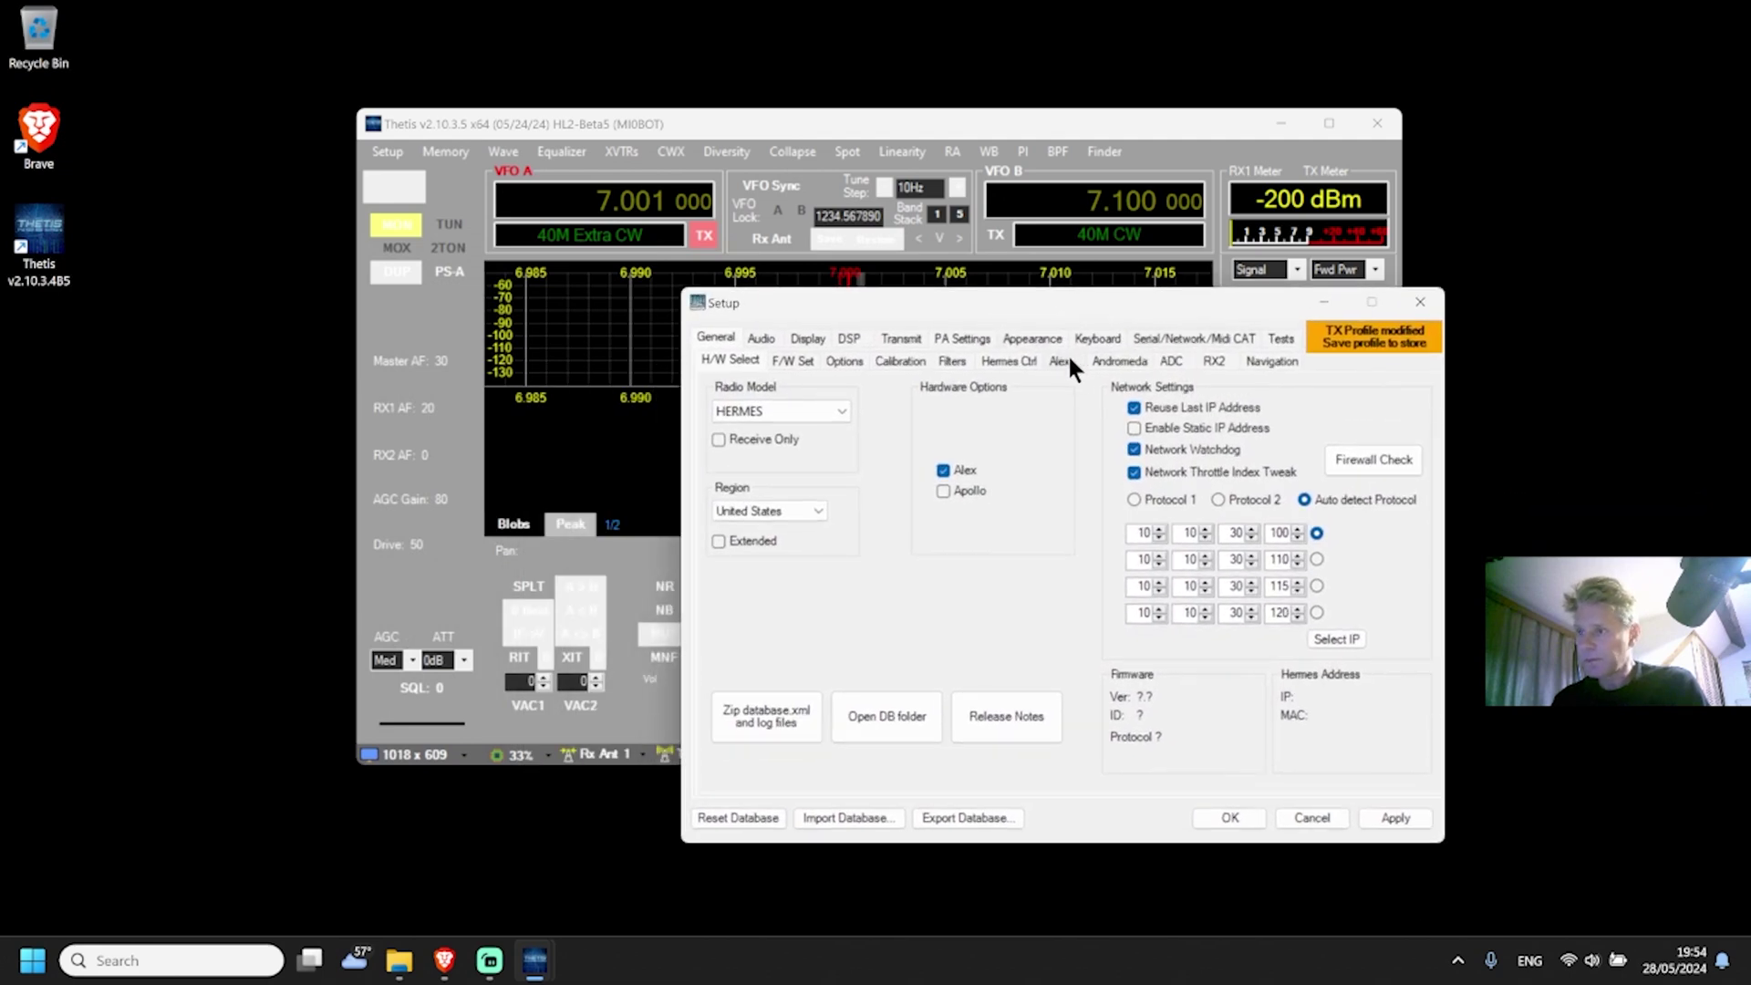
pyautogui.click(1016, 337)
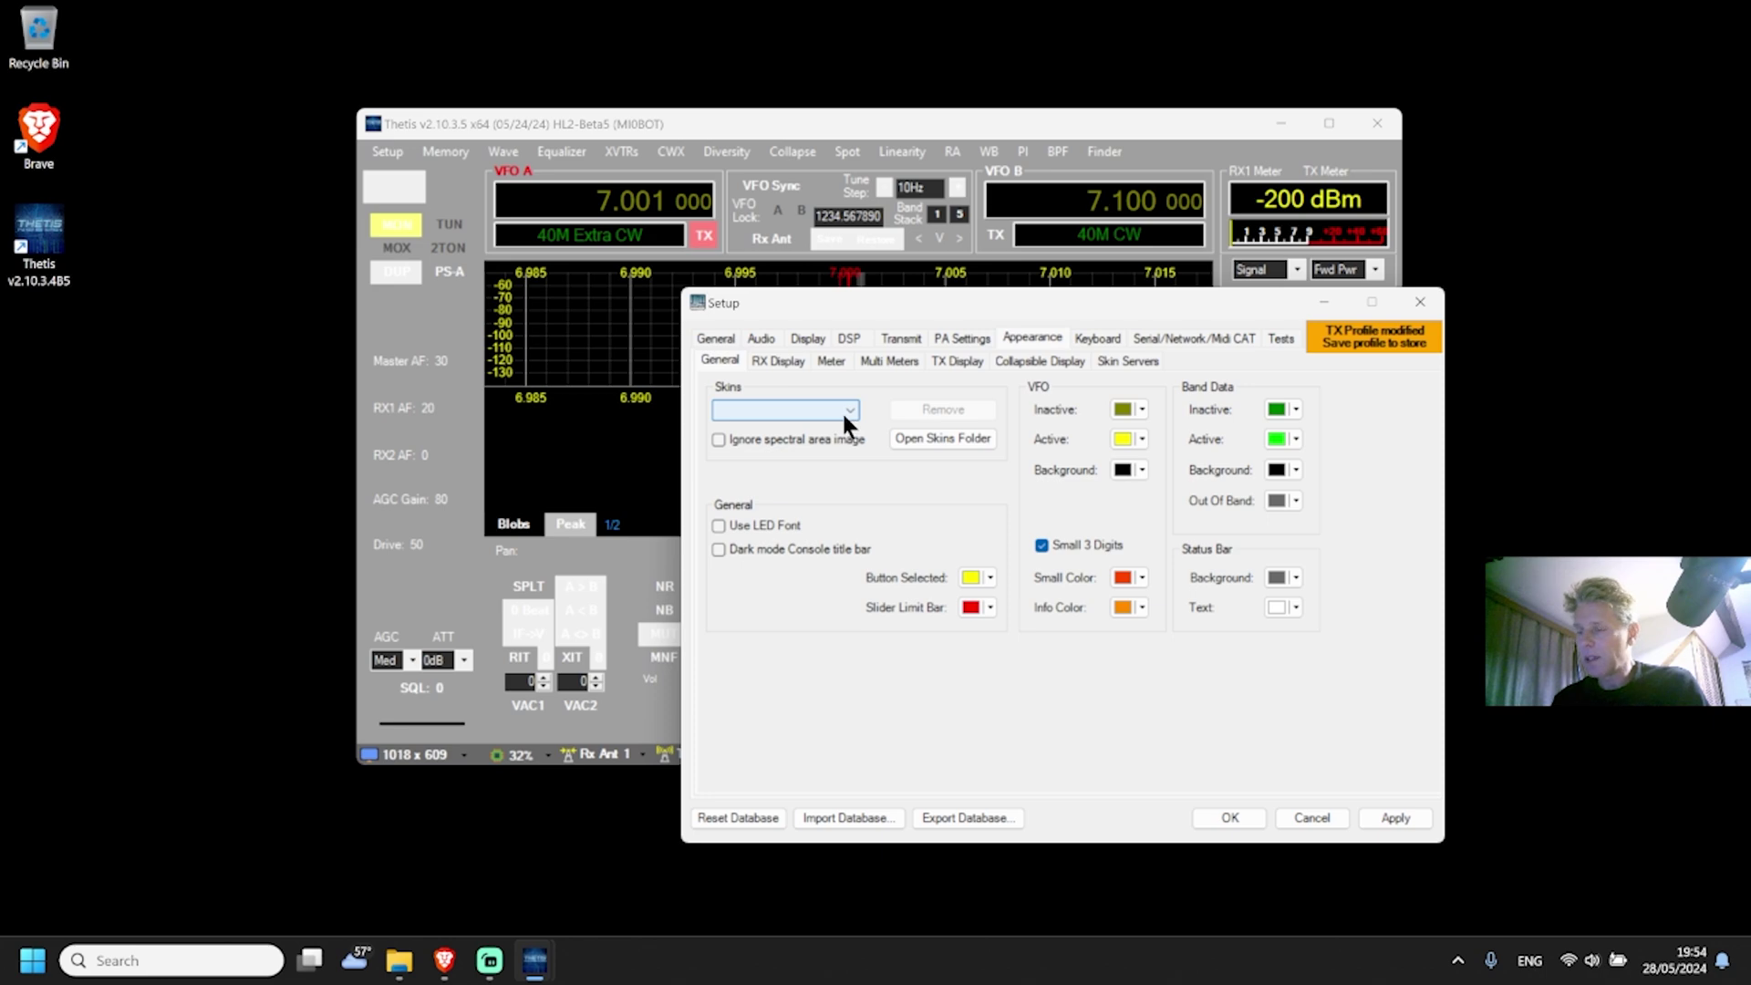
pyautogui.click(1133, 360)
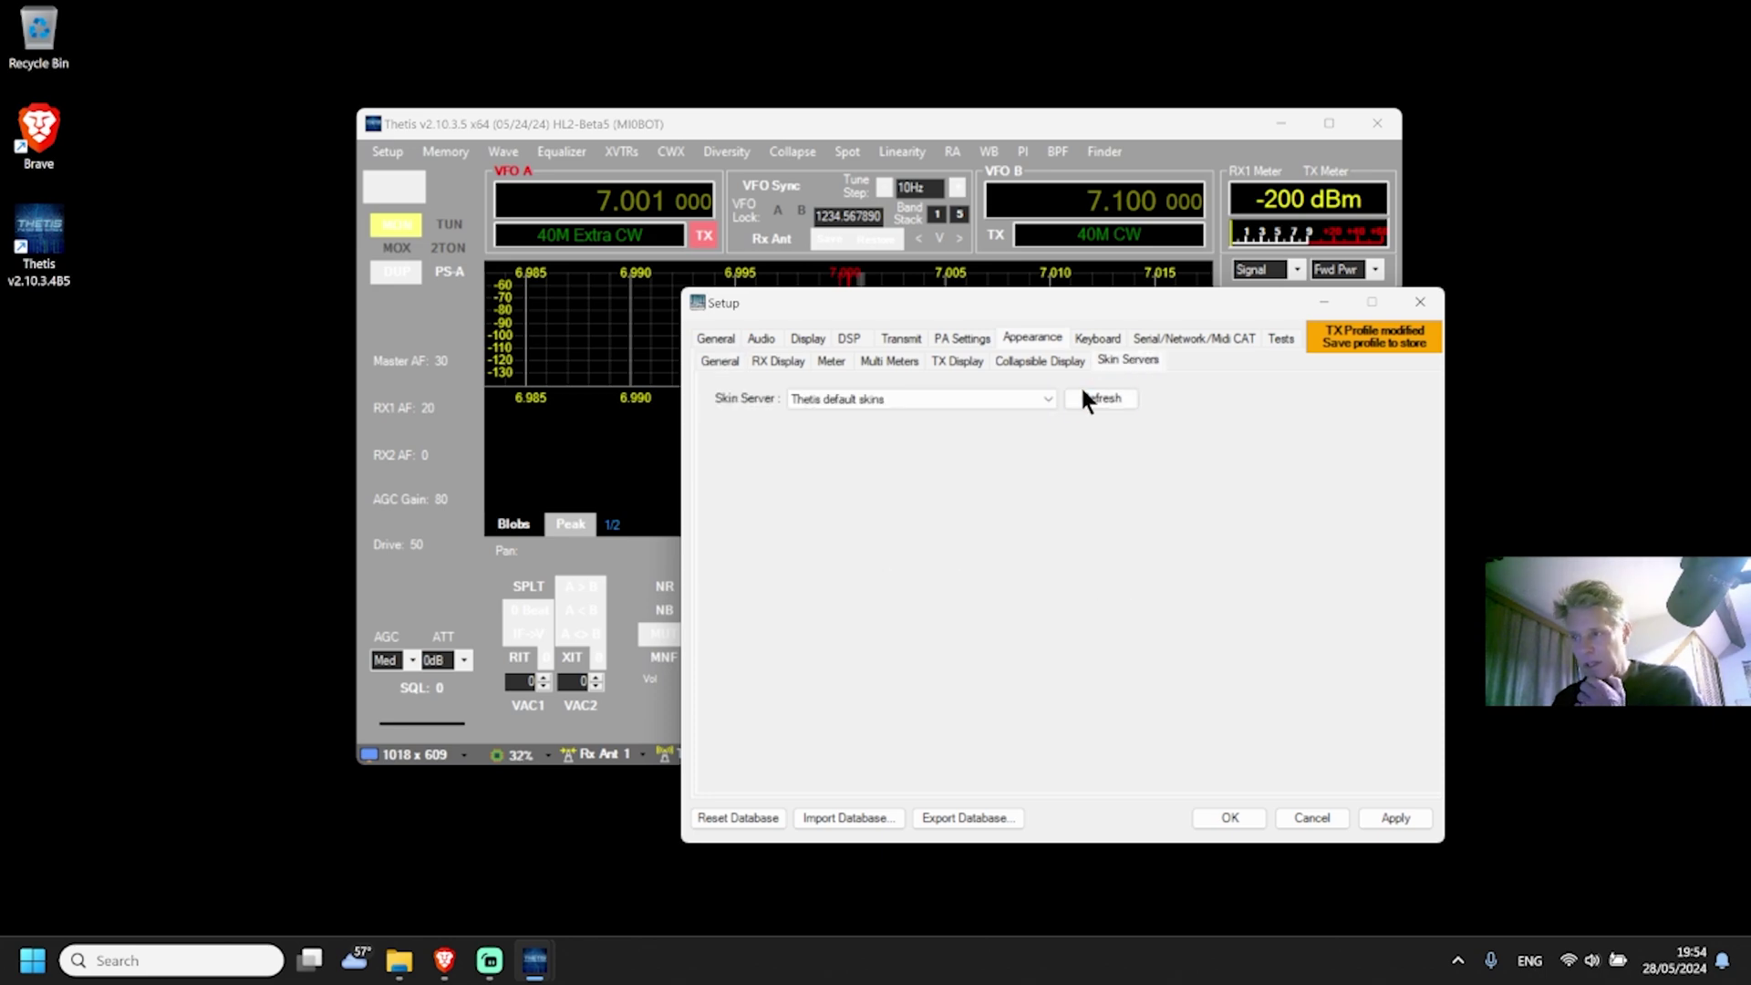
# Refresh the skin list, try downloading Default Meters, then open the Skin Server dropdown.
pyautogui.click(1095, 399)
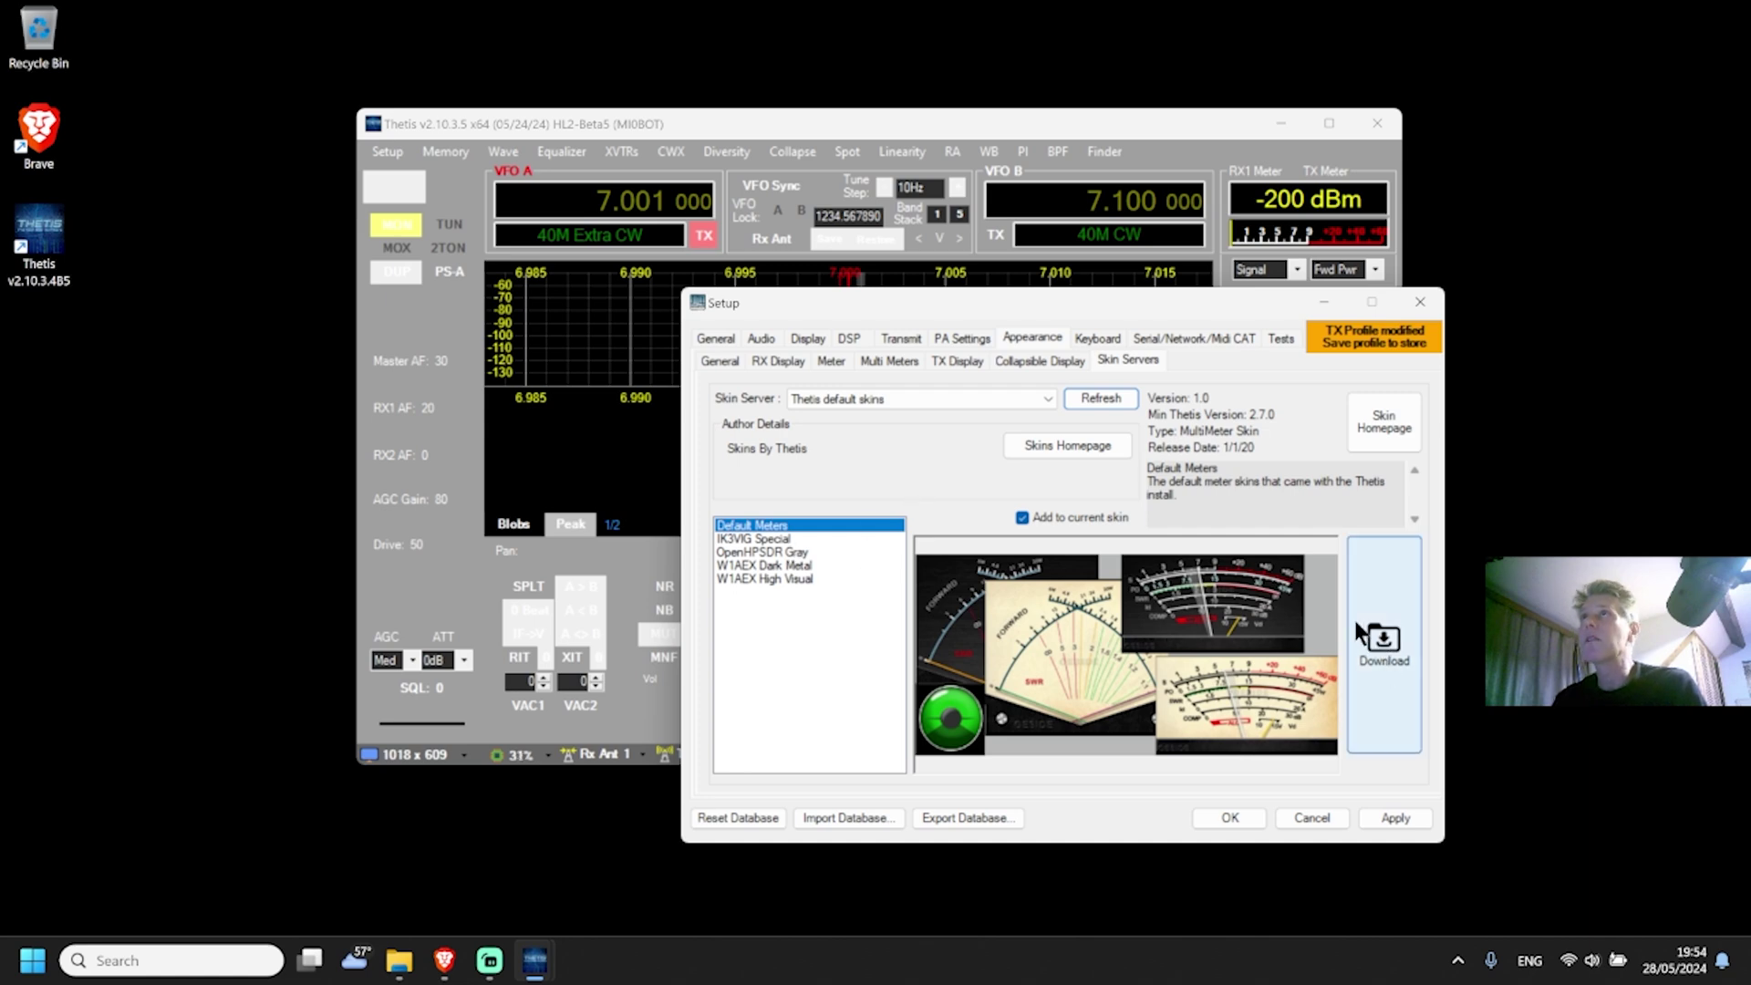
pyautogui.click(1384, 645)
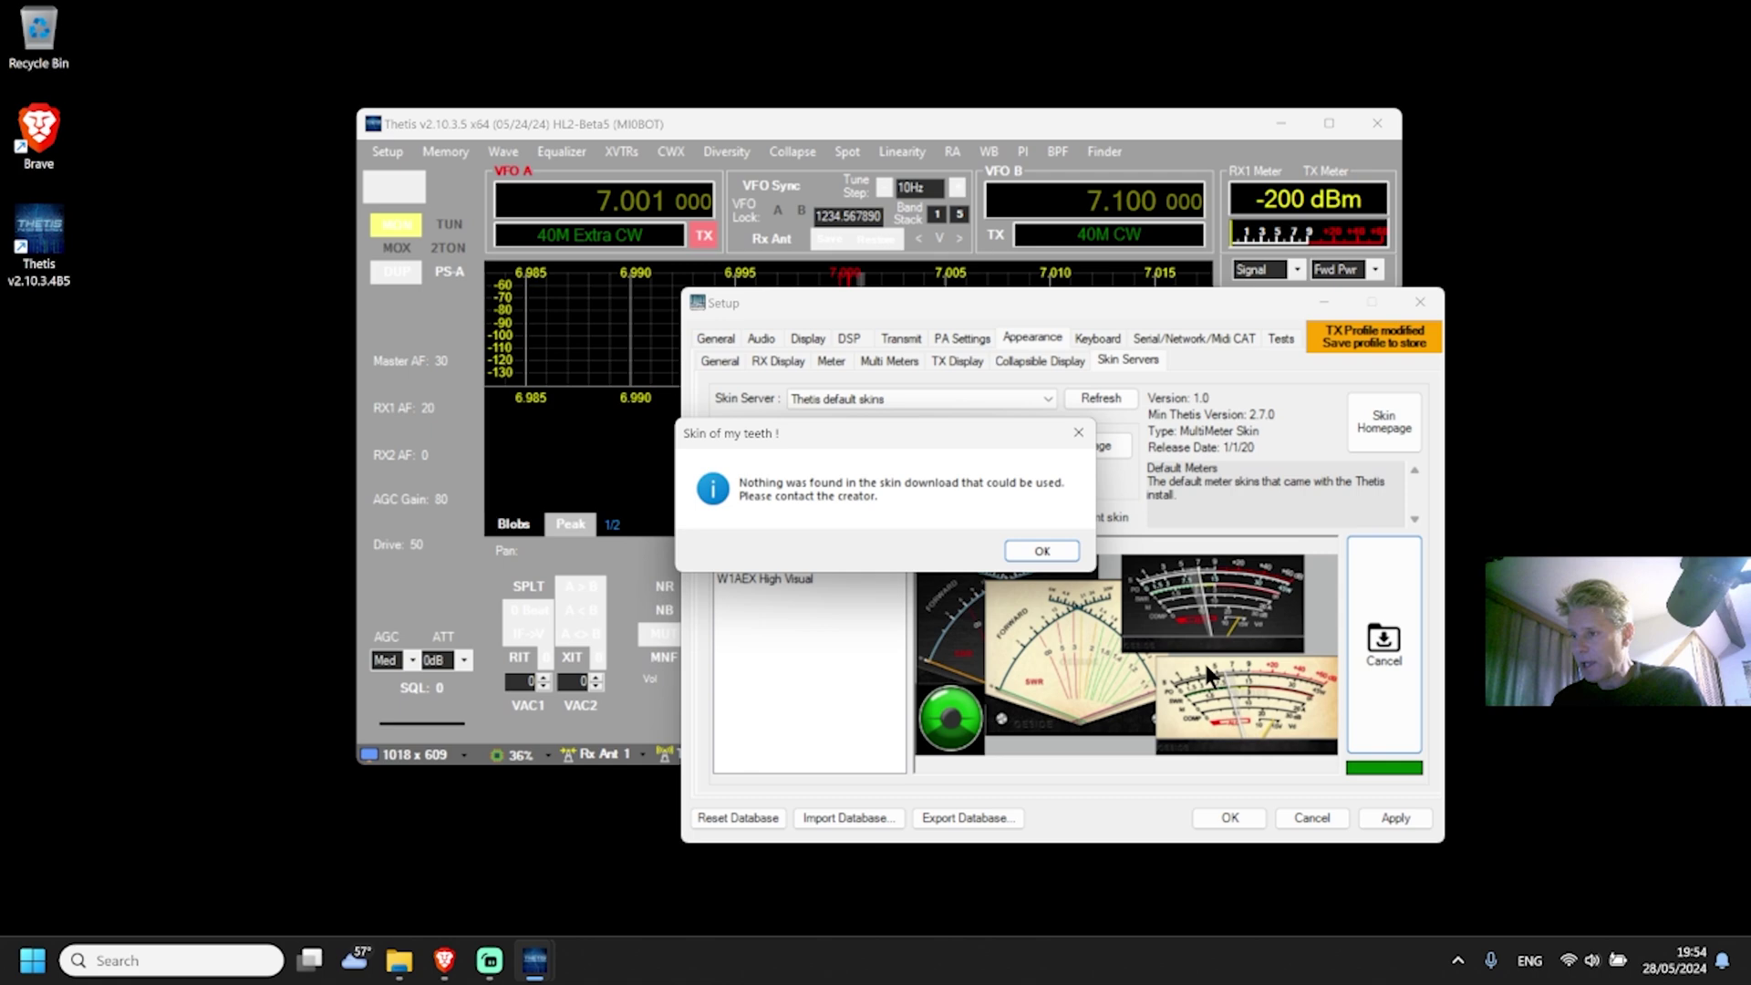
pyautogui.click(1041, 551)
pyautogui.click(1386, 818)
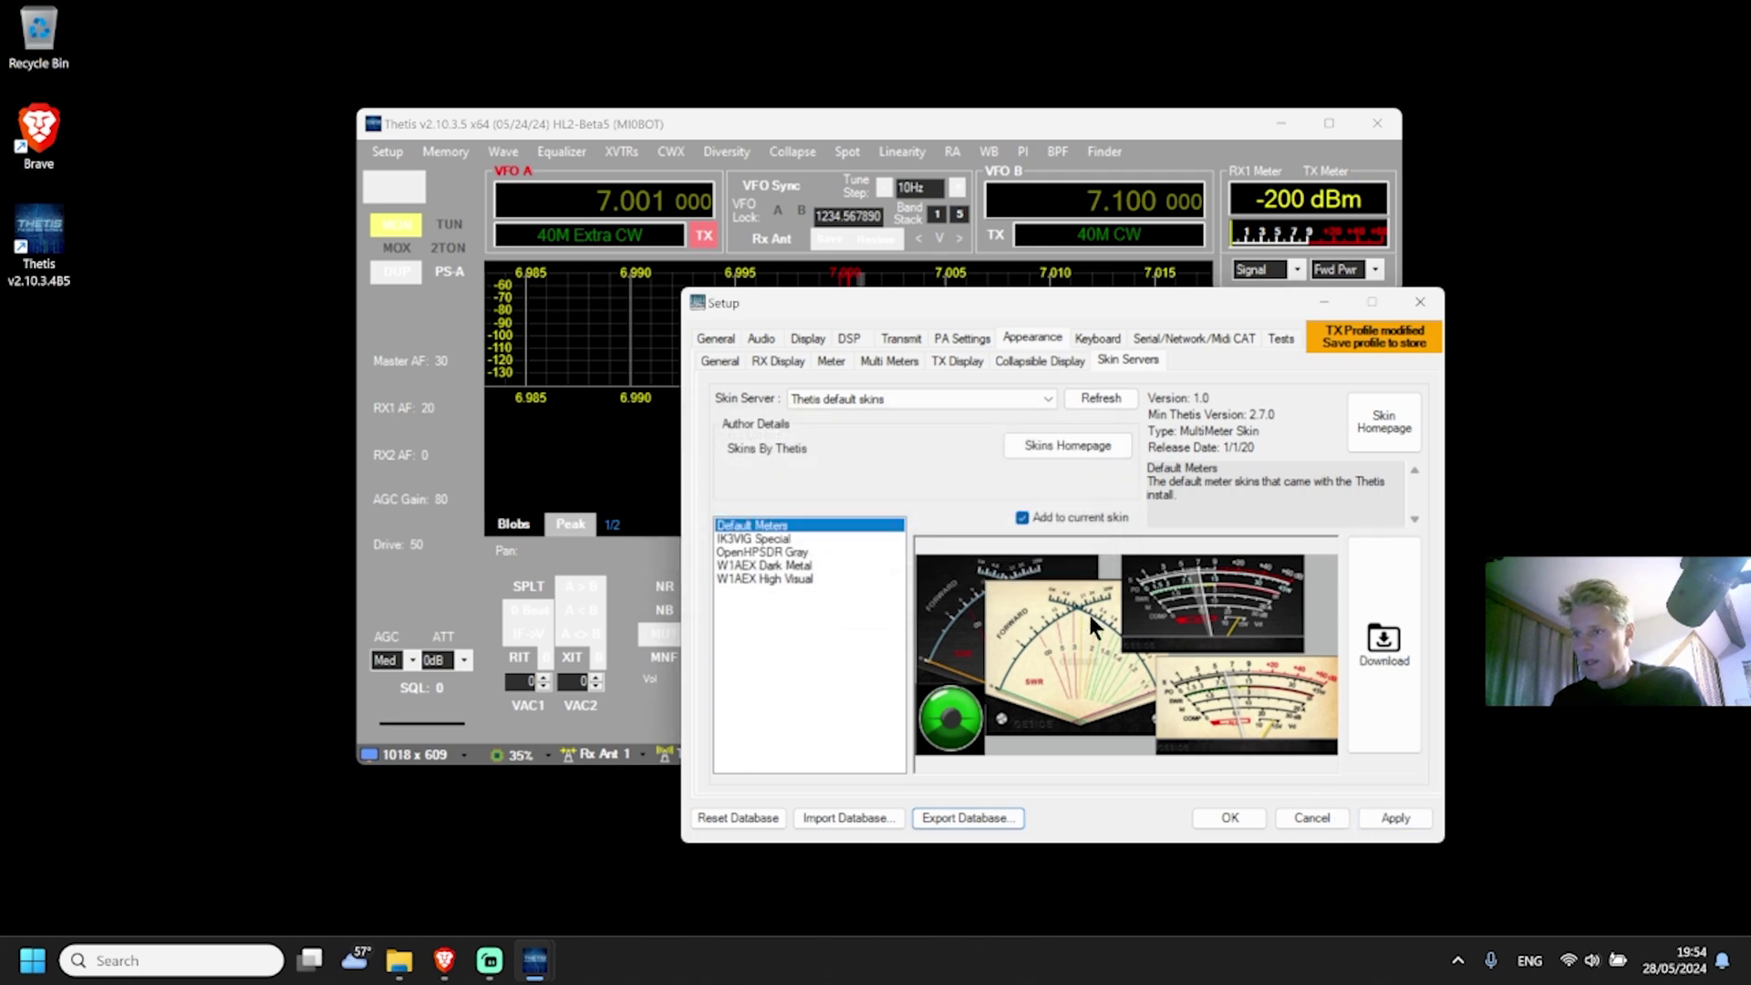
pyautogui.click(910, 398)
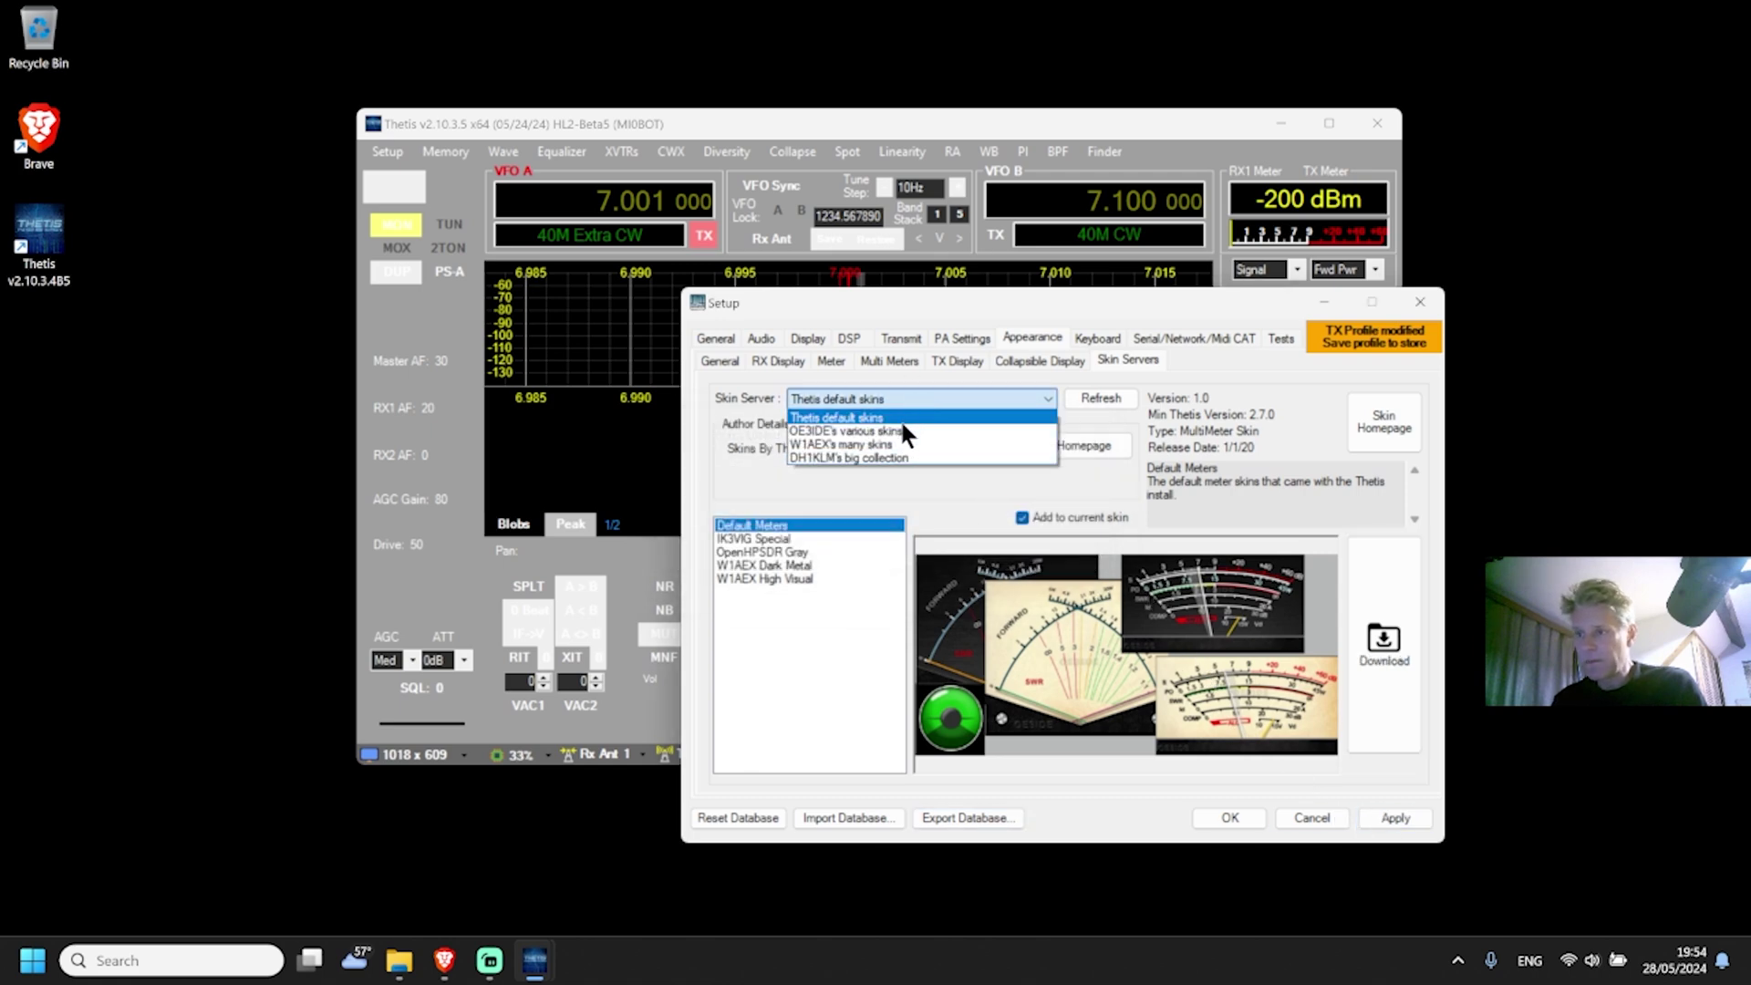
# From W1AEX's many skins server, download the K2GX World Blue - RGB skin.
pyautogui.click(894, 443)
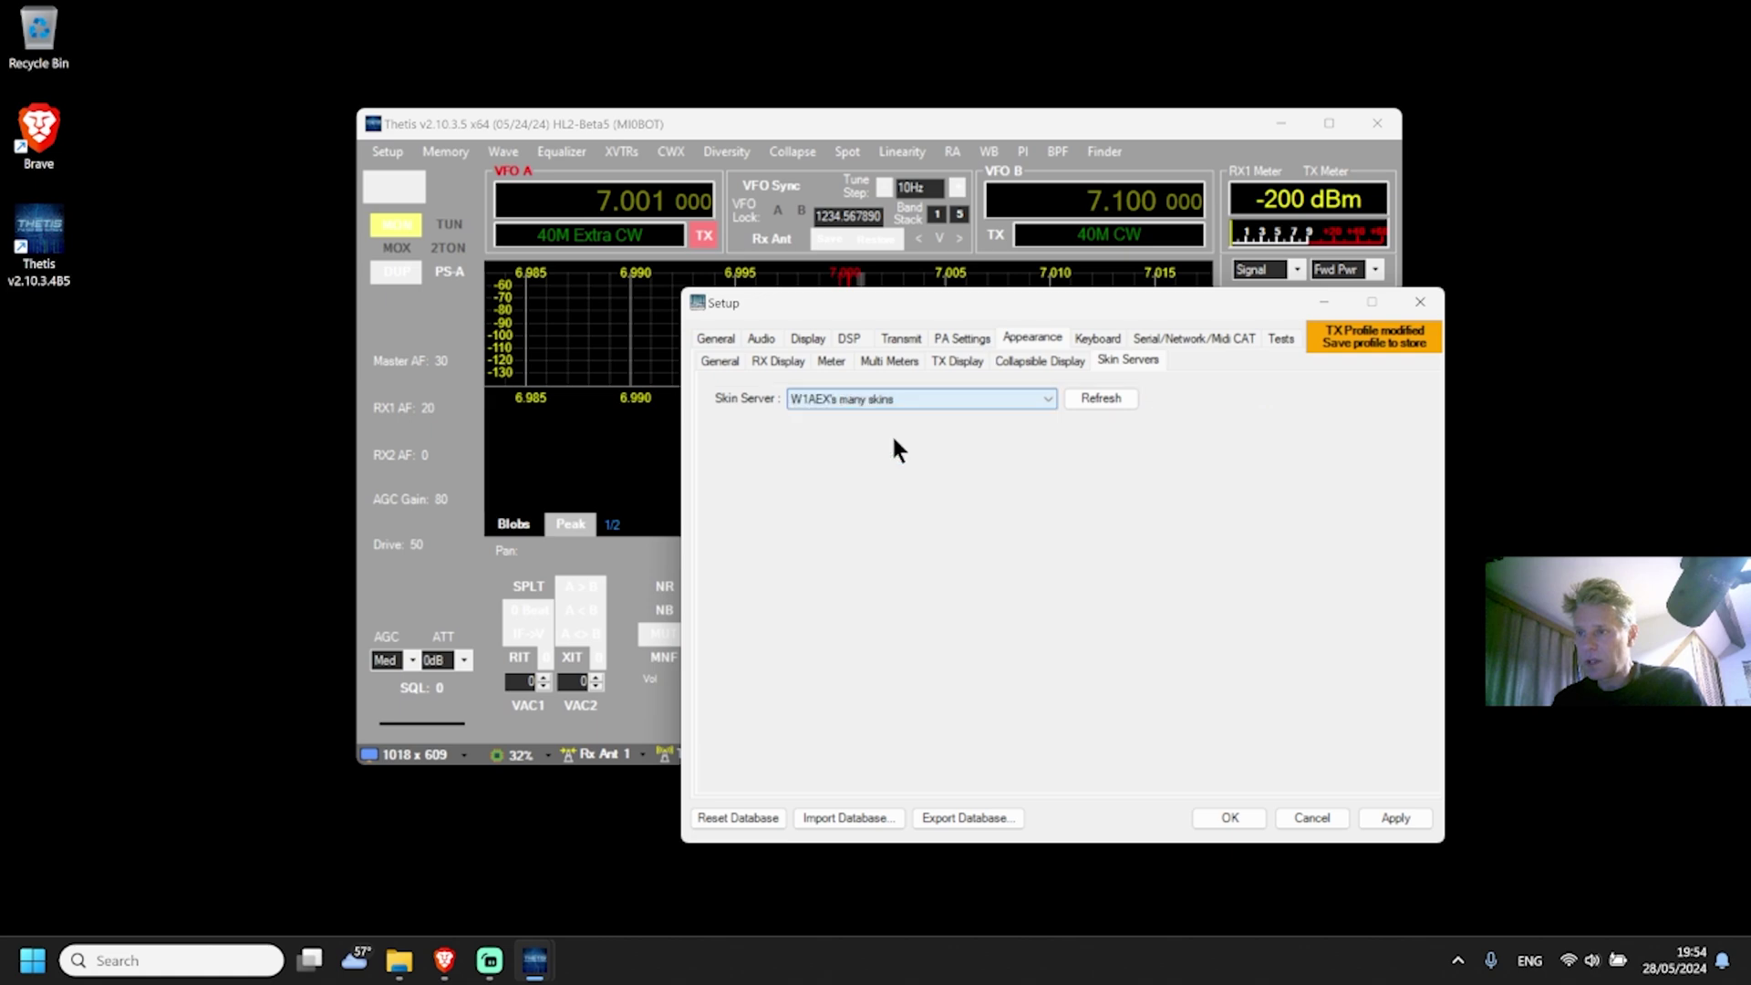
pyautogui.click(1093, 402)
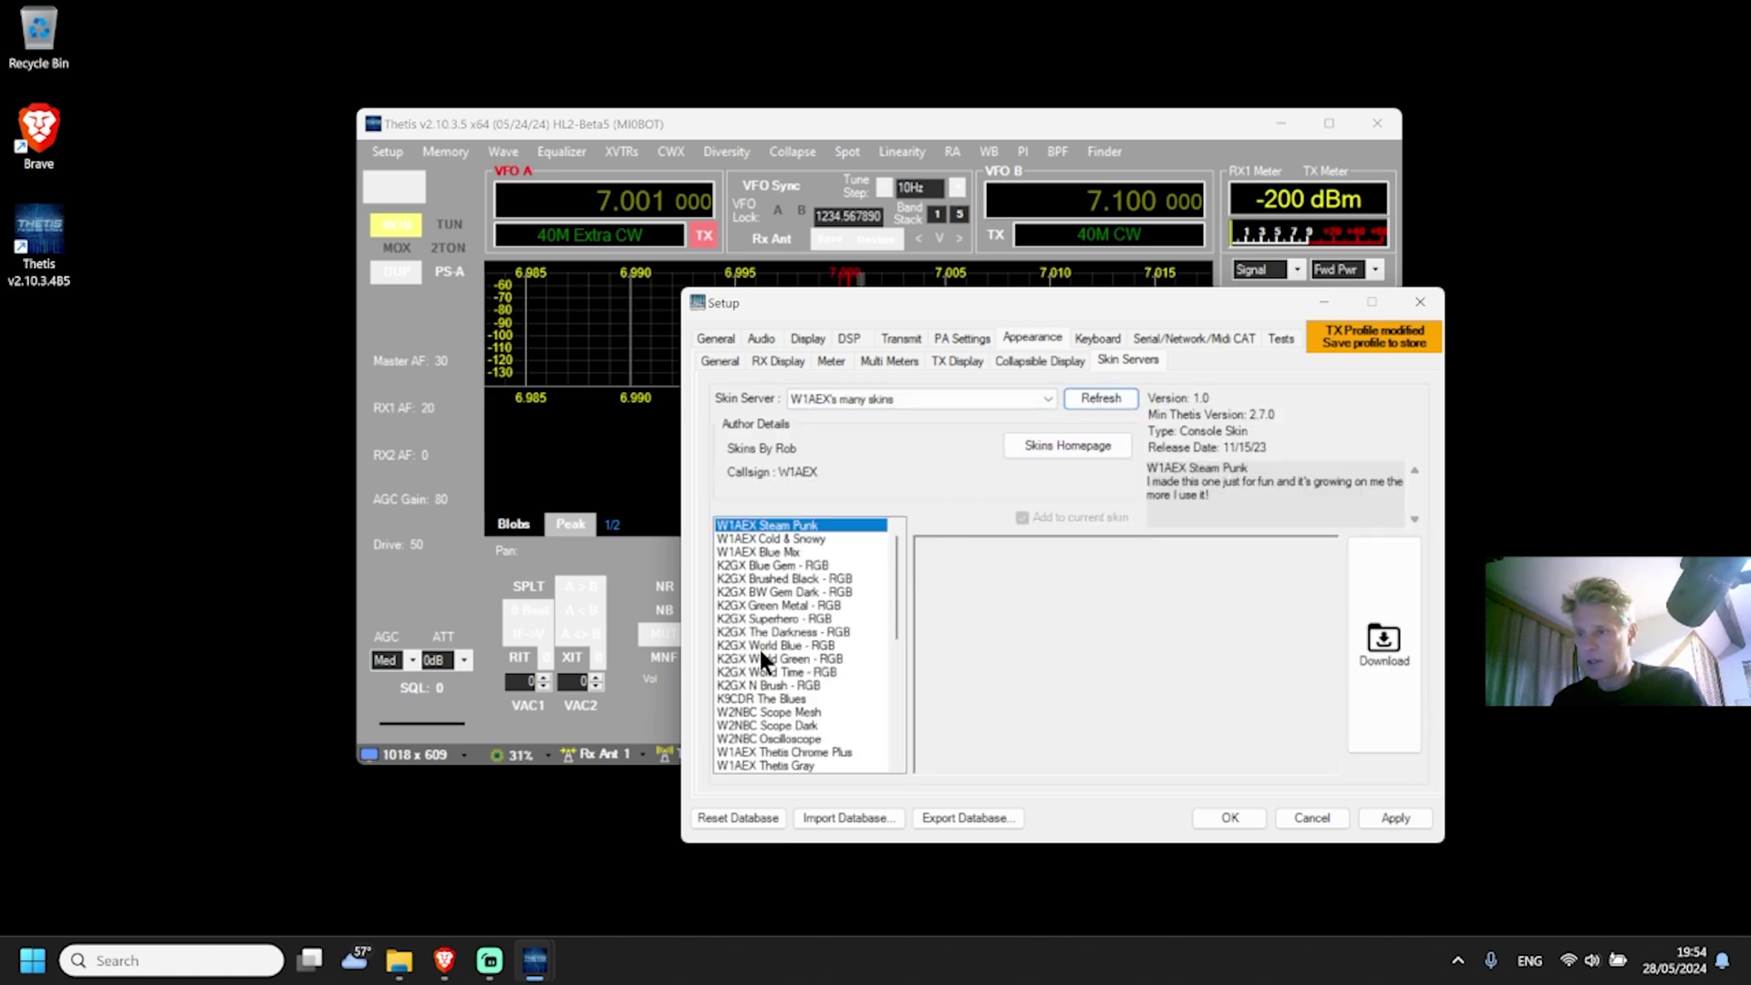
pyautogui.click(779, 658)
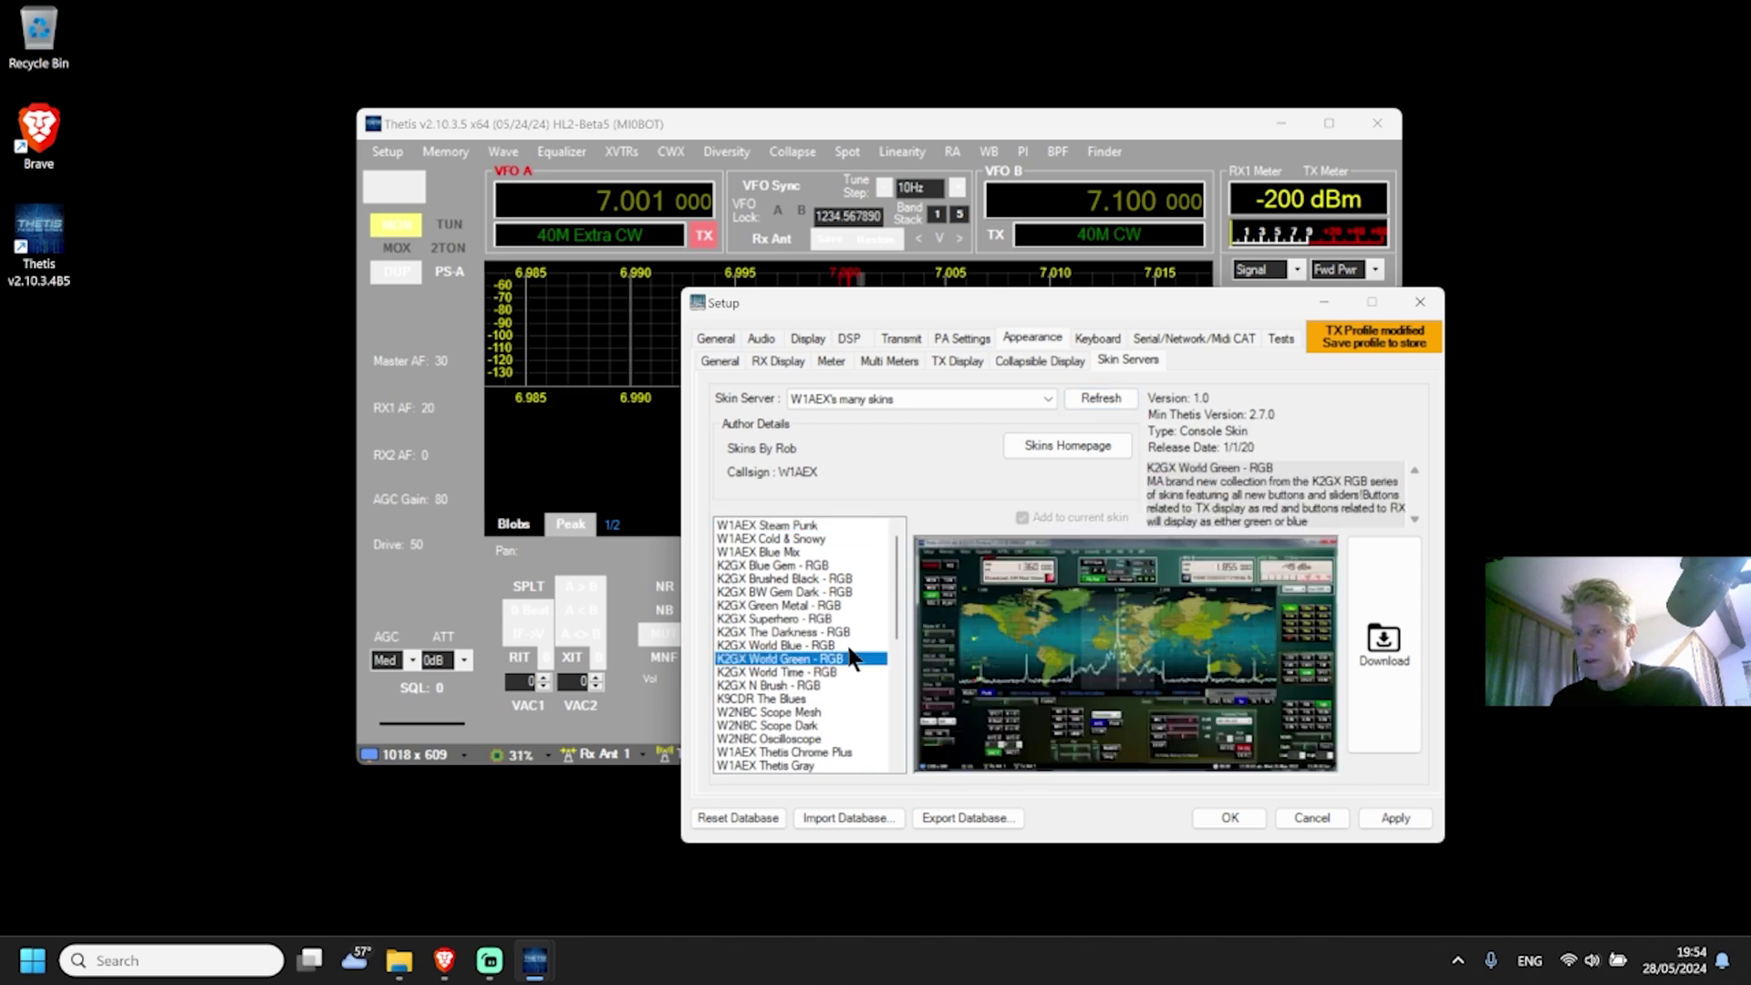
pyautogui.click(795, 645)
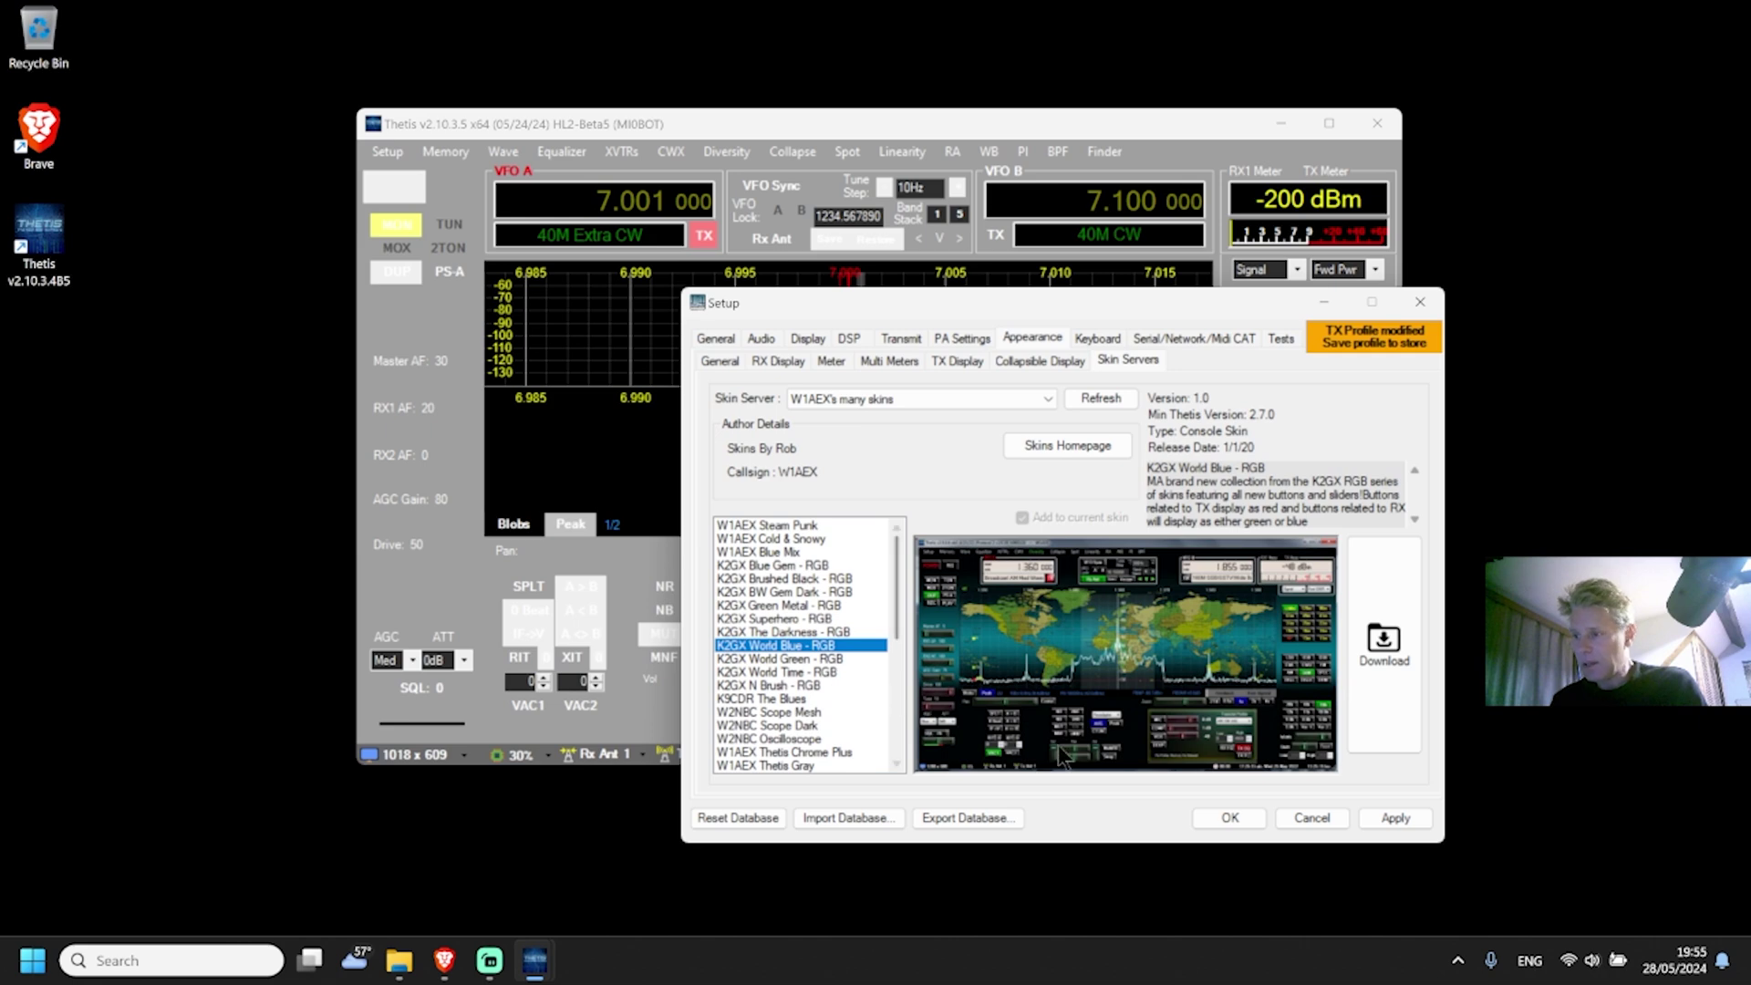
pyautogui.click(1402, 642)
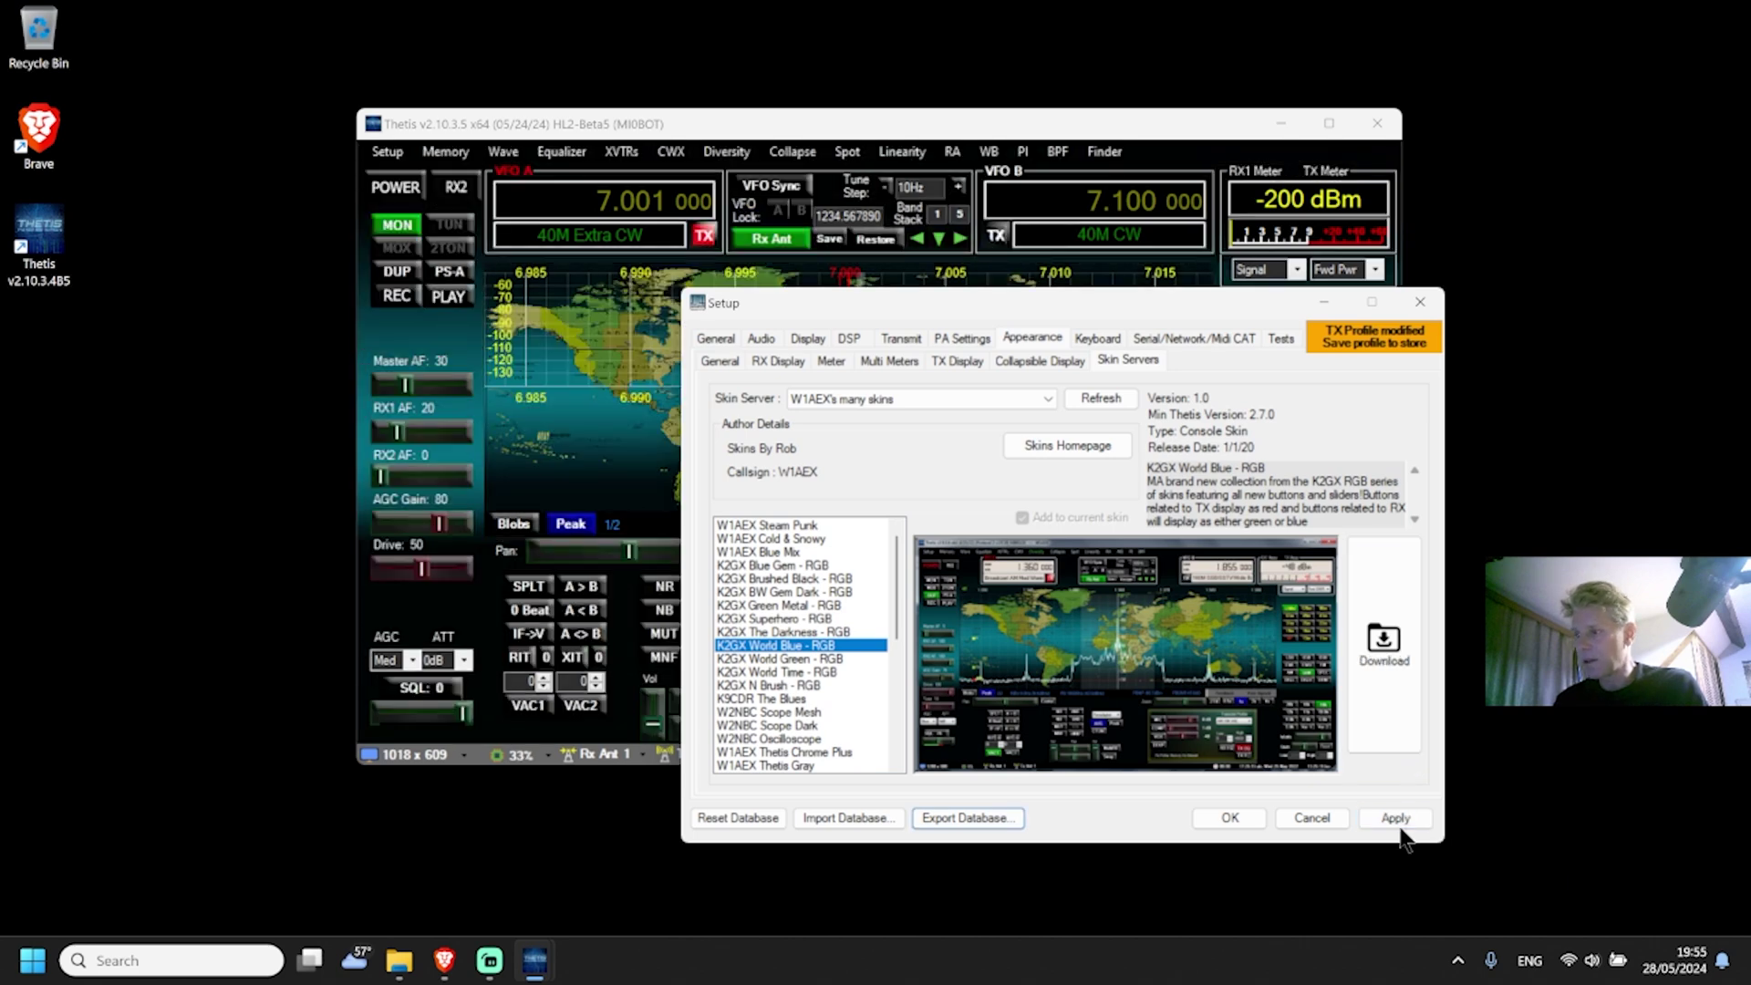
# Apply the K2GX World Blue - RGB skin, close Setup, and maximize the console.
pyautogui.click(1399, 826)
pyautogui.click(1420, 304)
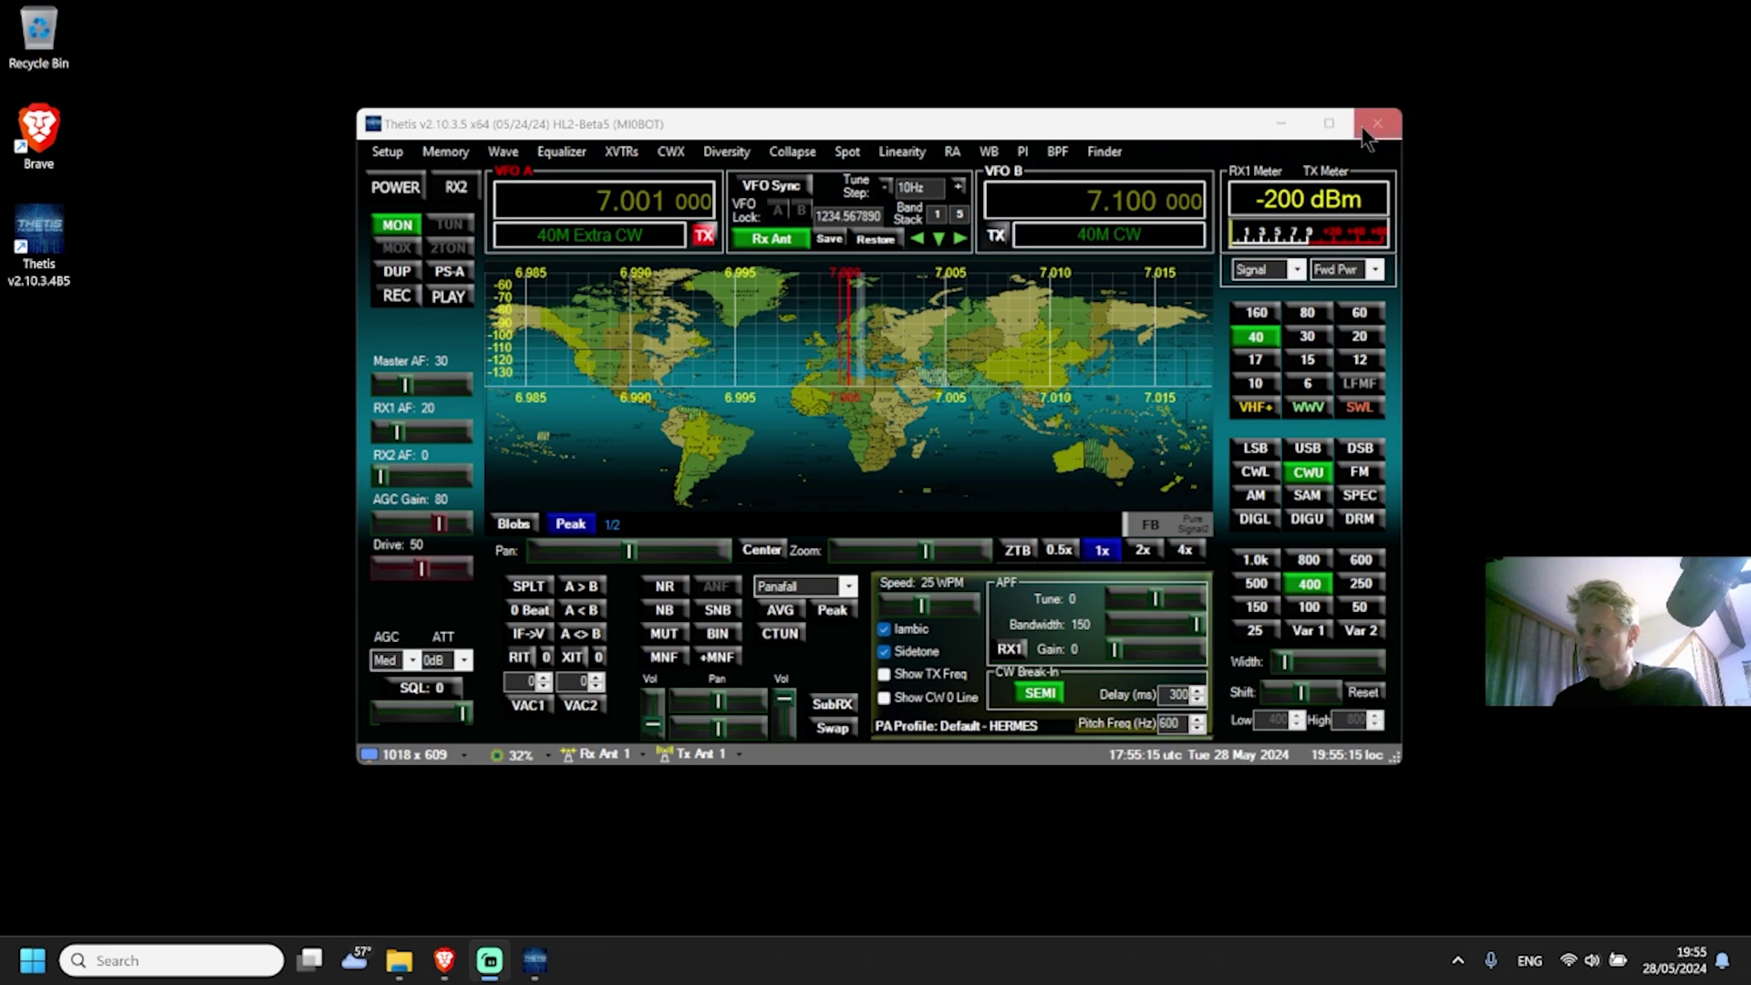
pyautogui.click(1329, 123)
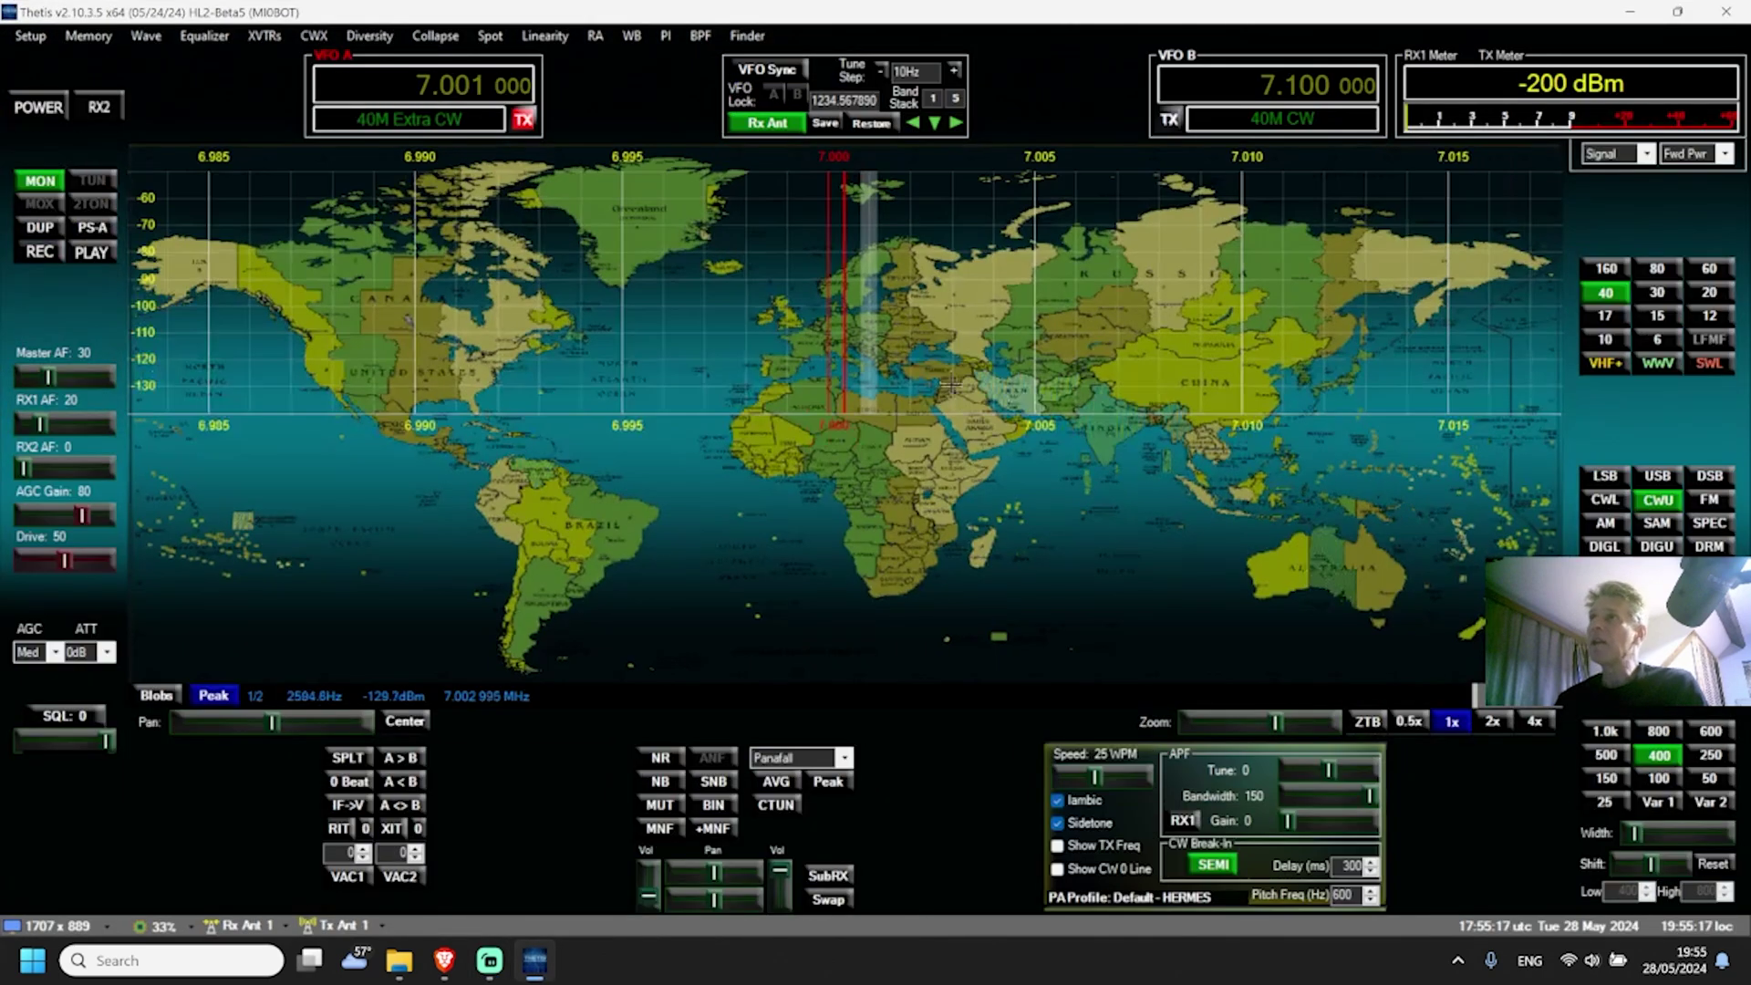